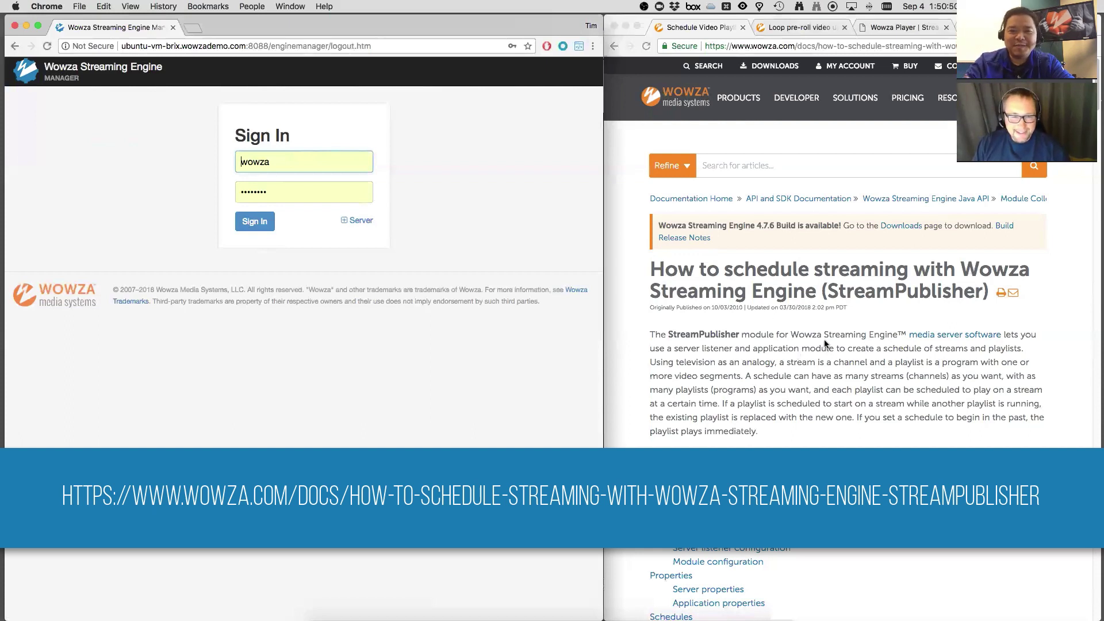
pyautogui.click(792, 49)
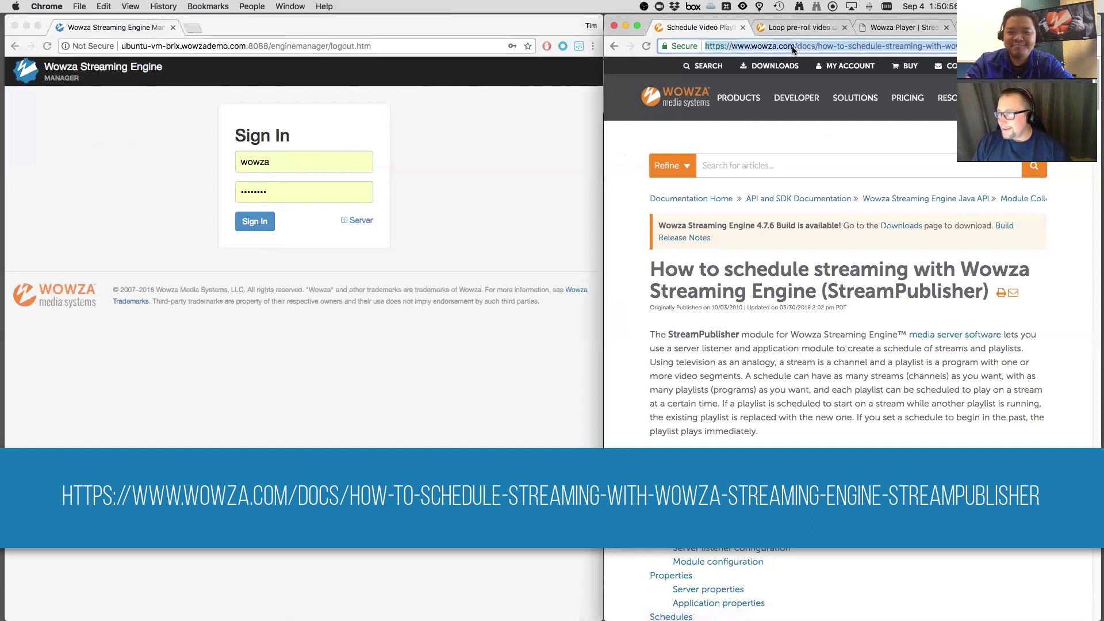
pyautogui.click(789, 385)
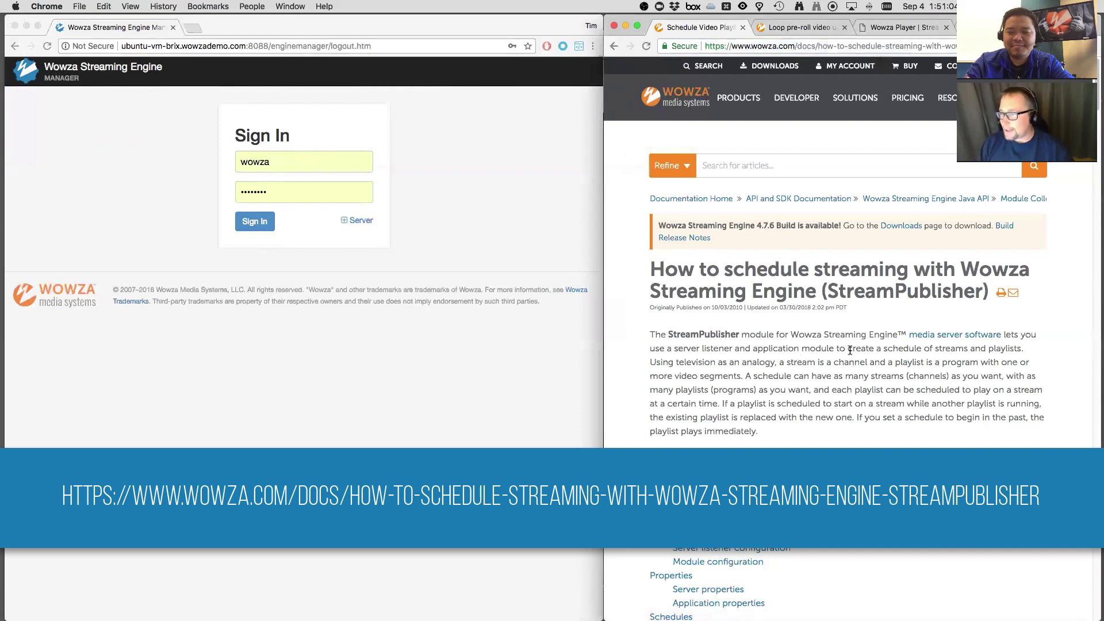
# Step: Sign in to the streaming engine manager with the prefilled credentials, look at Server Setup and open the Applications page
pyautogui.click(274, 363)
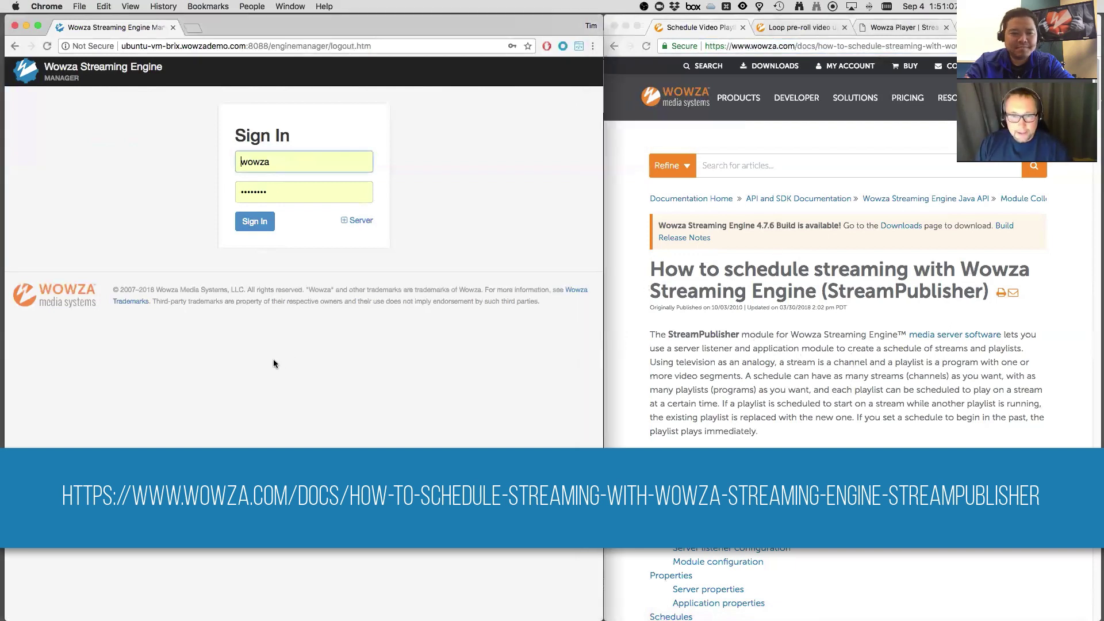
pyautogui.click(256, 225)
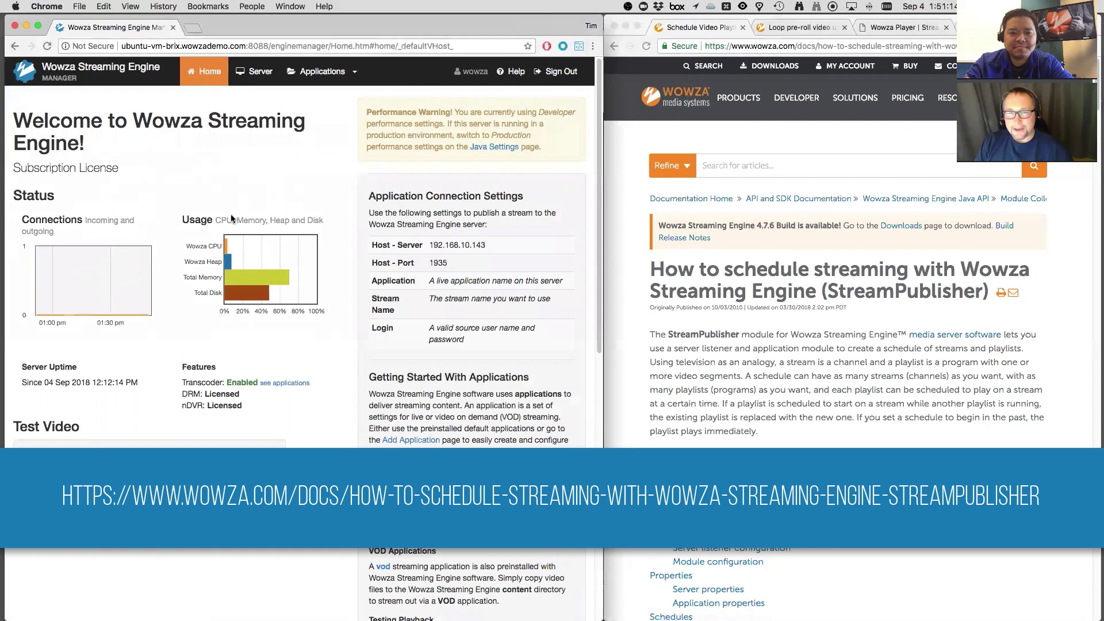
pyautogui.click(256, 74)
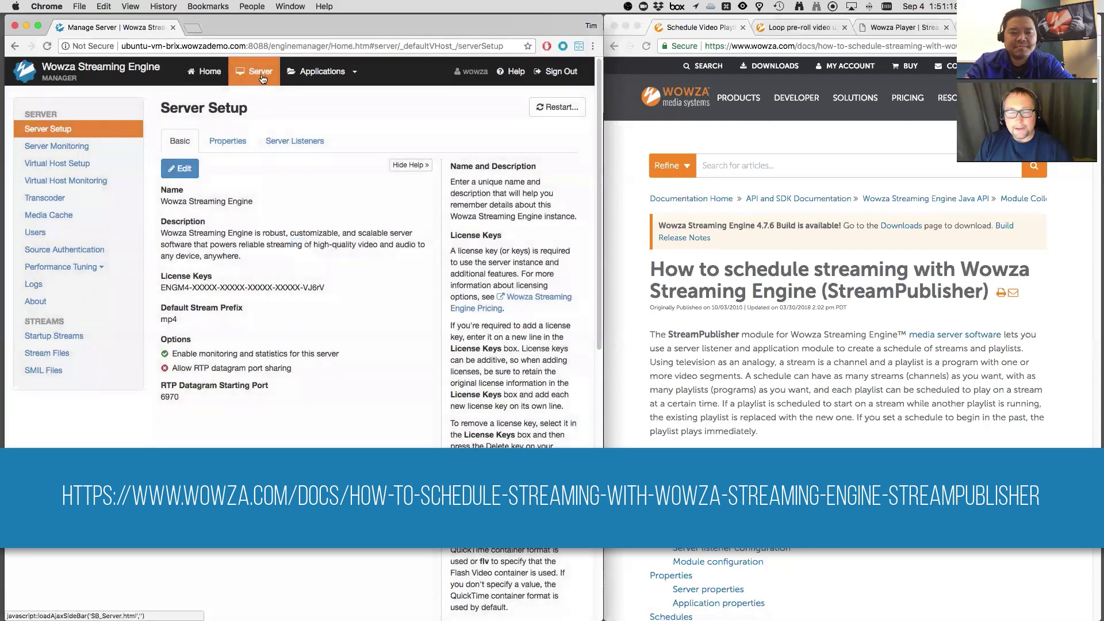
pyautogui.click(323, 73)
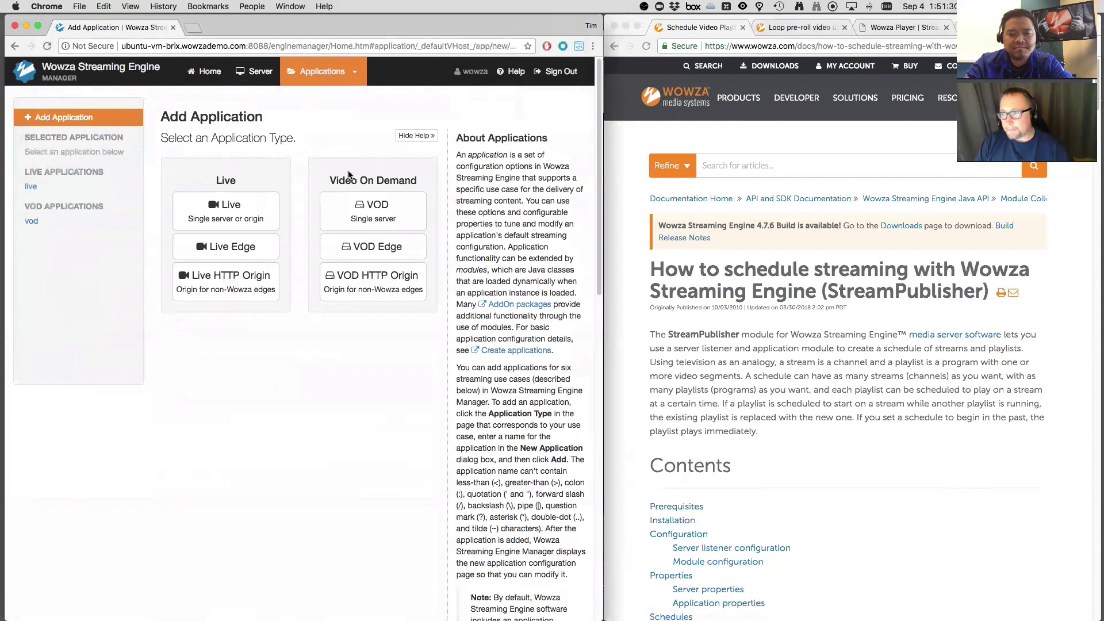
# Step: Read the StreamPublisher article's introduction, contents and prerequisites down to its Installation section
pyautogui.click(746, 338)
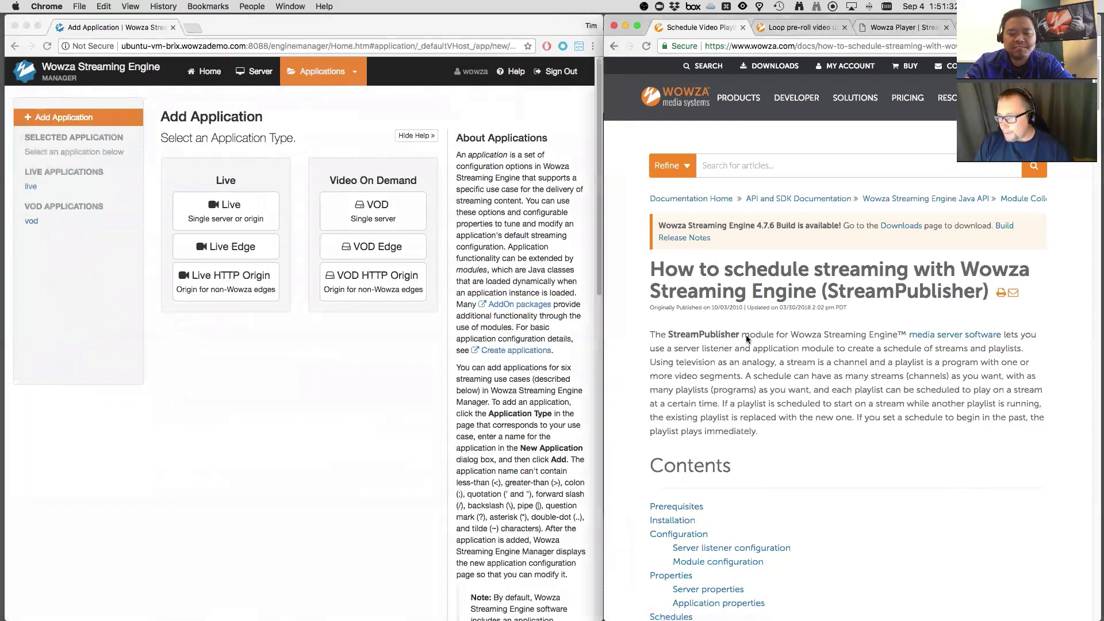
pyautogui.scroll(-1, 684, 318)
pyautogui.scroll(-5, 684, 317)
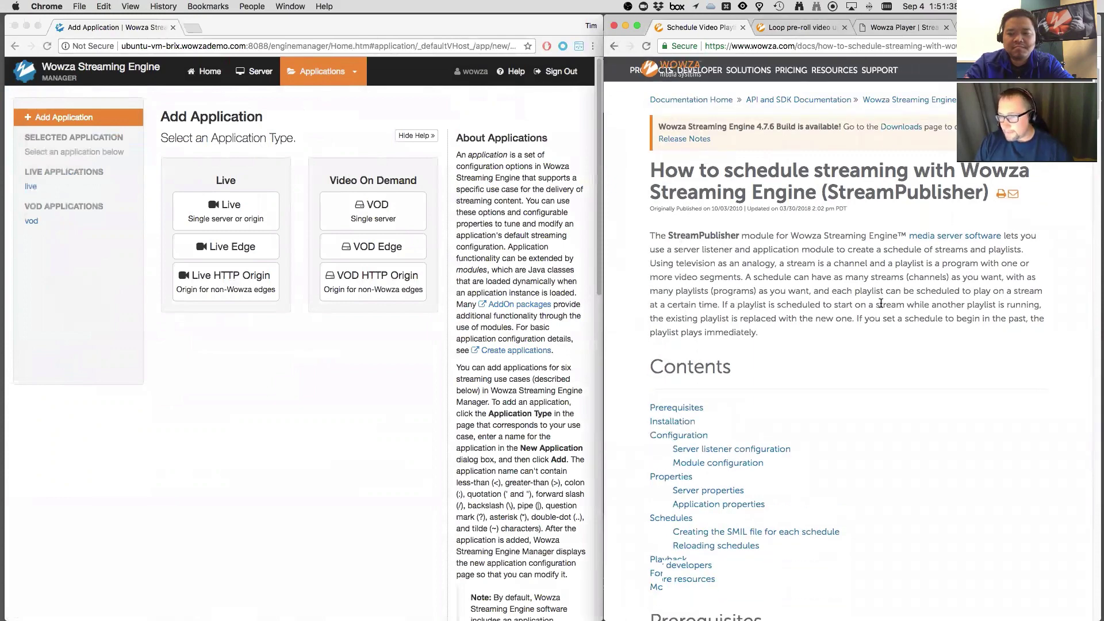
pyautogui.scroll(-2, 881, 304)
pyautogui.scroll(-4, 880, 304)
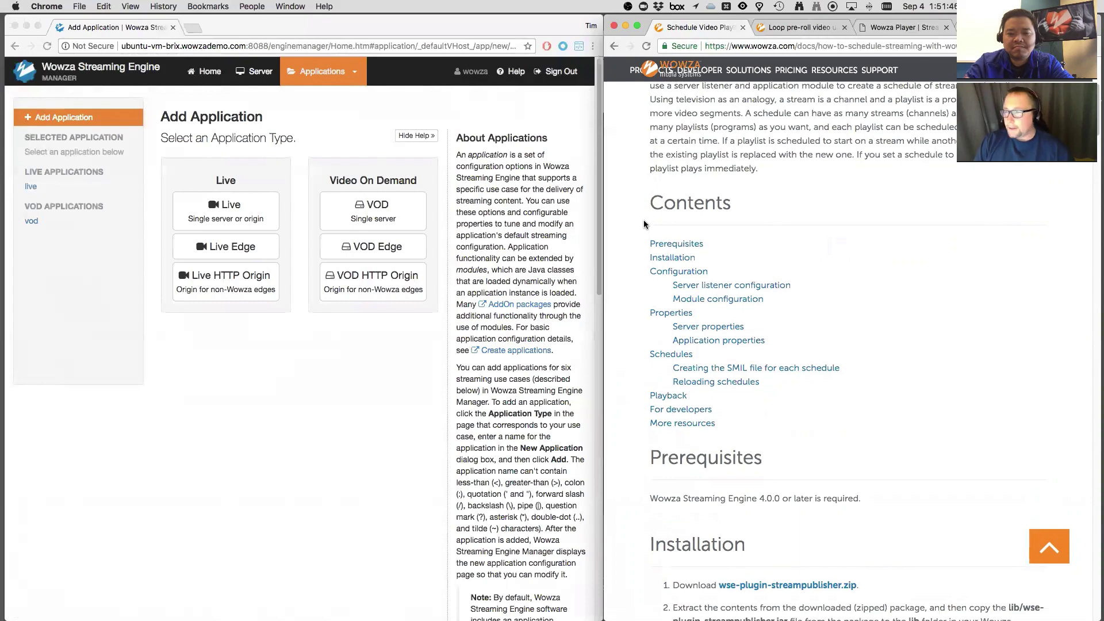
pyautogui.scroll(-12, 643, 220)
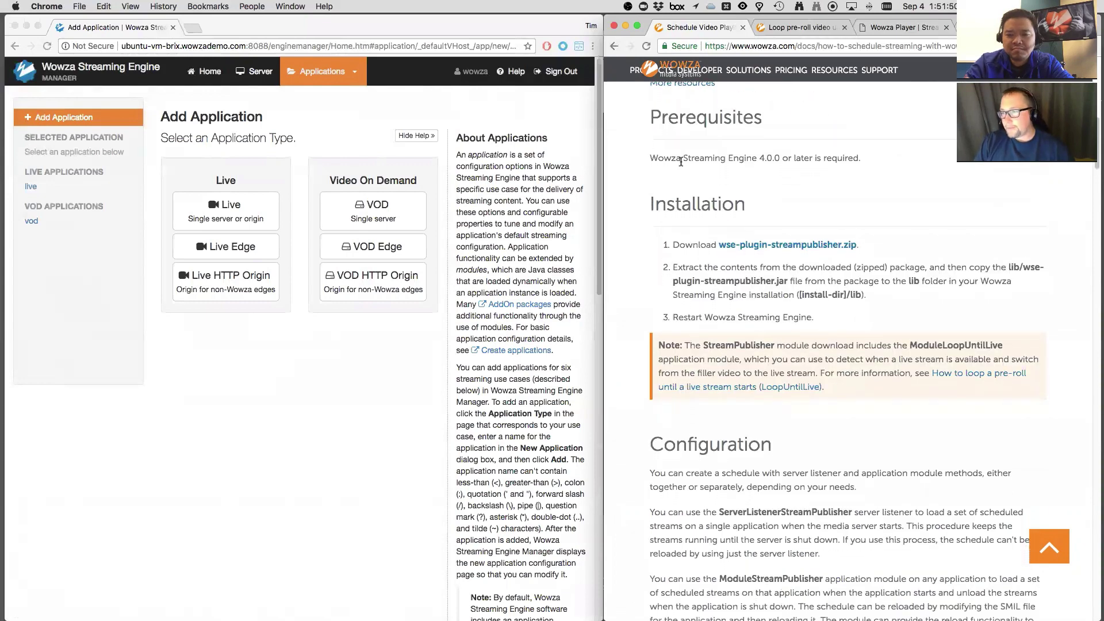
pyautogui.moveTo(682, 159); pyautogui.dragTo(860, 161)
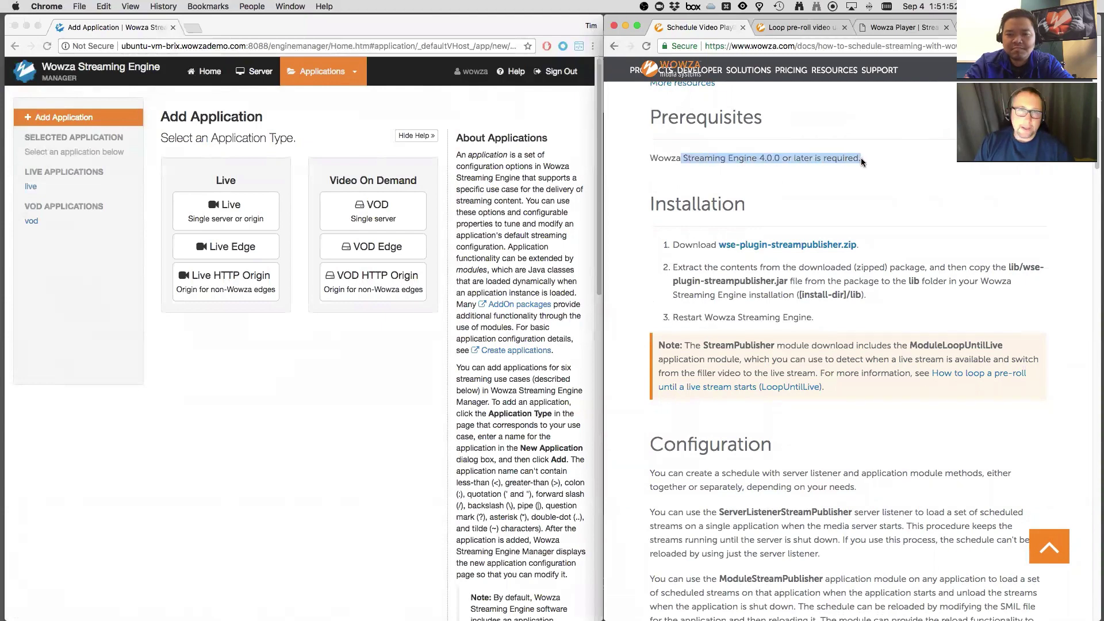
pyautogui.click(860, 158)
pyautogui.scroll(-1, 816, 172)
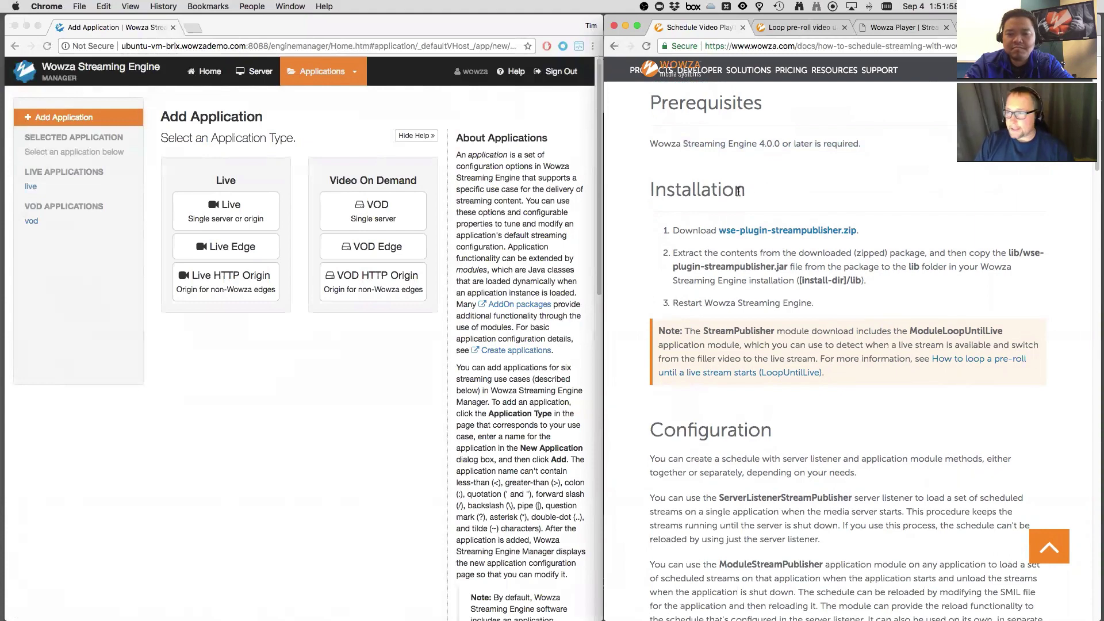
# Step: Download wse-plugin-streampublisher.zip from the article into the StreamSchedule folder inside Downloads
pyautogui.rightClick(755, 233)
pyautogui.click(777, 274)
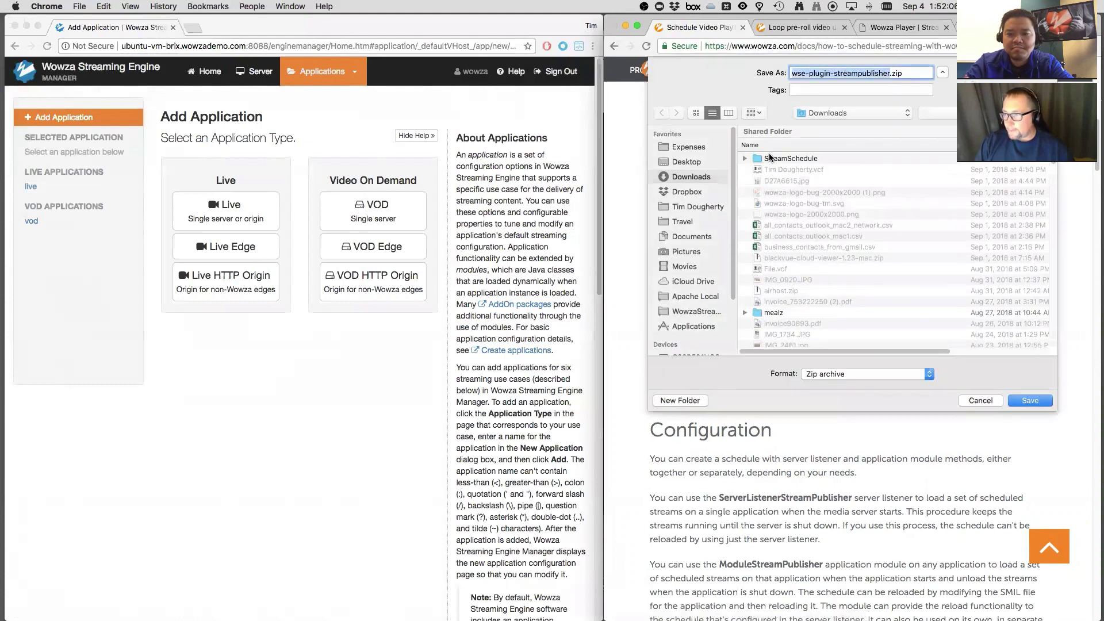
pyautogui.doubleClick(768, 159)
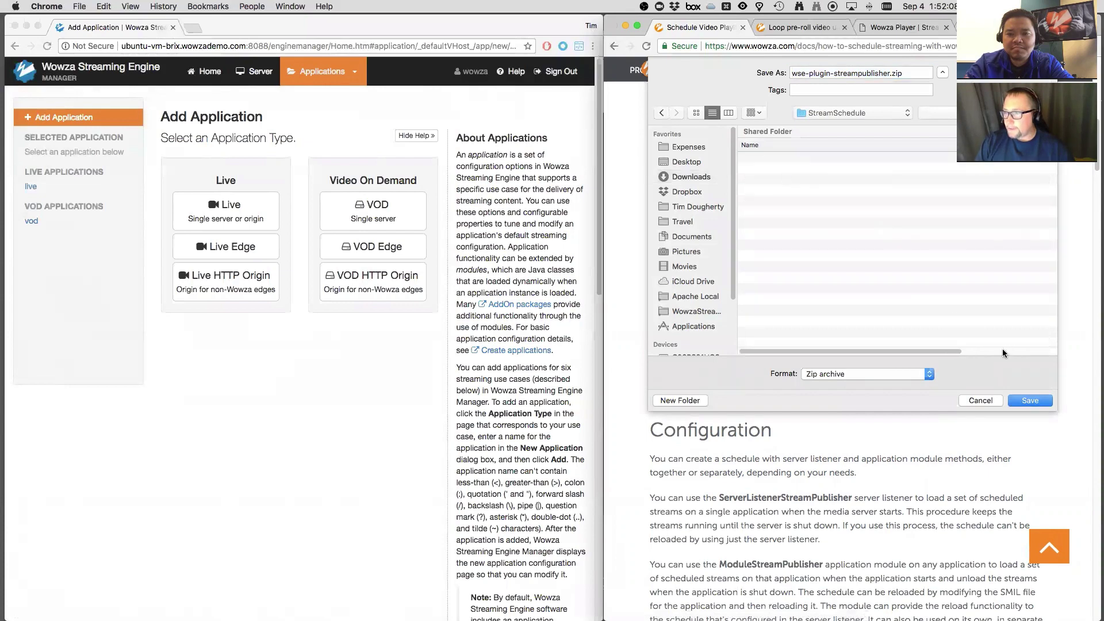
pyautogui.click(1029, 401)
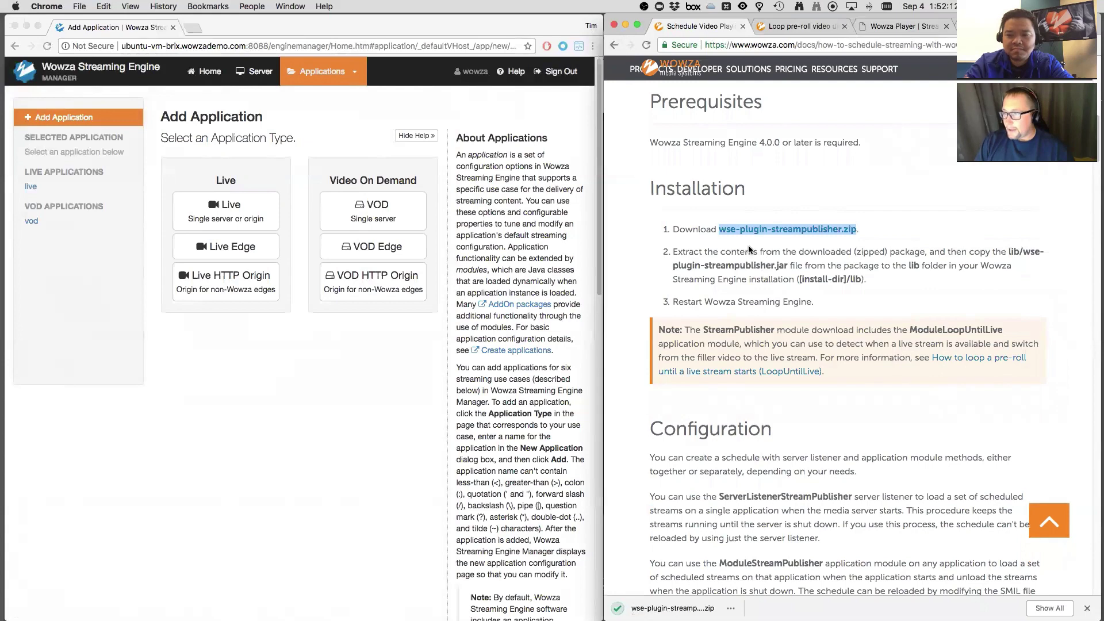
# Step: Examine the installation instruction on extracting the package and copying lib/wse-plugin-streampublisher.jar to the engine's lib folder
pyautogui.moveTo(825, 254); pyautogui.dragTo(888, 254)
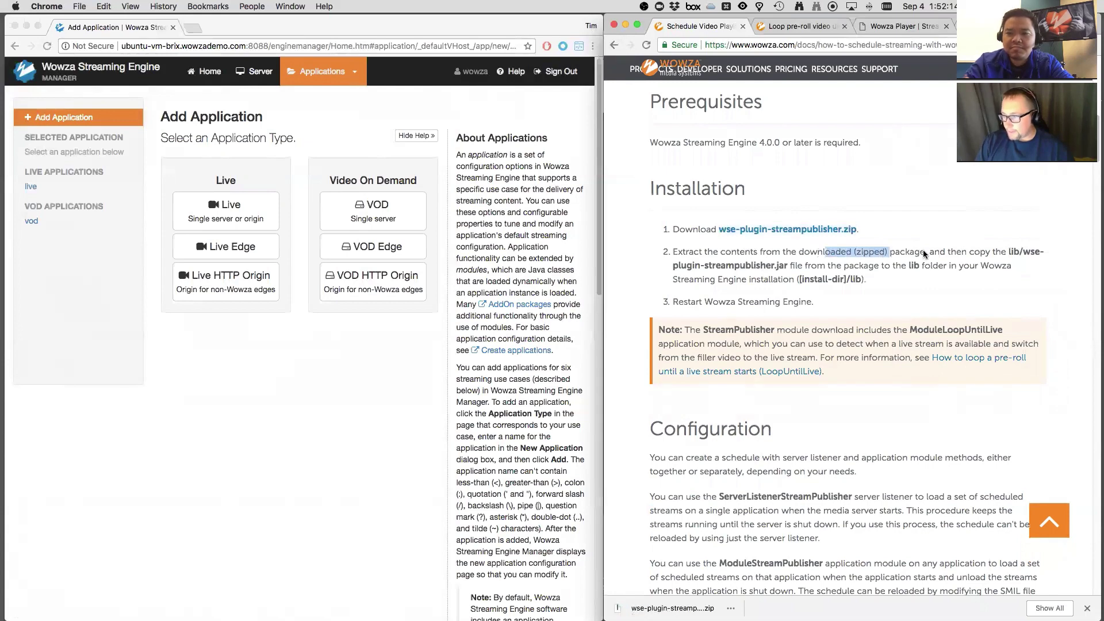
pyautogui.moveTo(1007, 252); pyautogui.dragTo(795, 264)
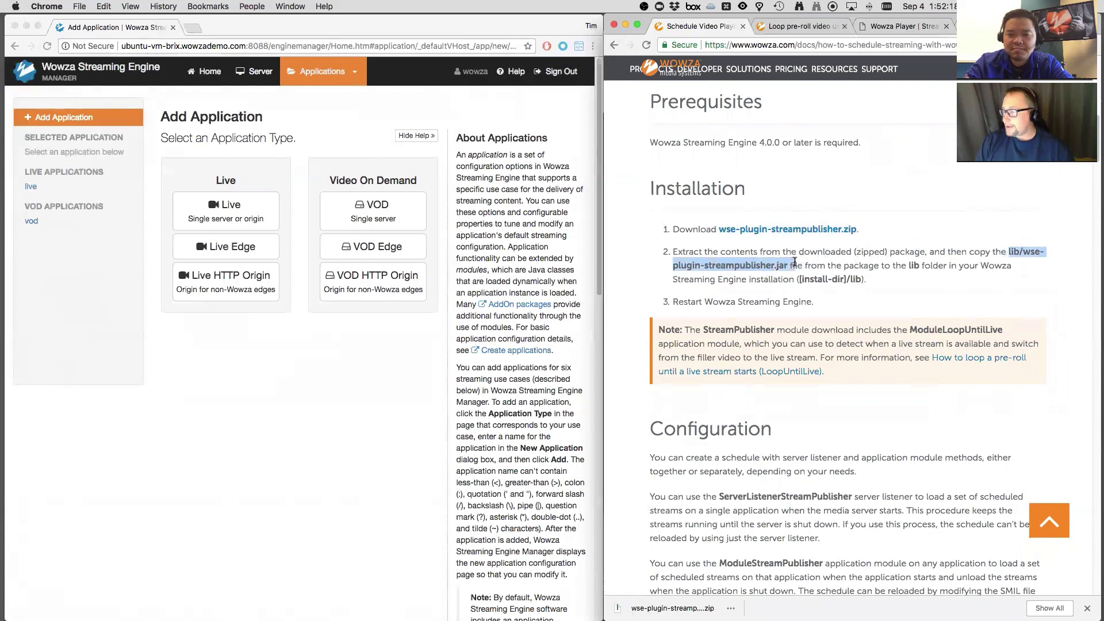
pyautogui.moveTo(1023, 255); pyautogui.dragTo(787, 265)
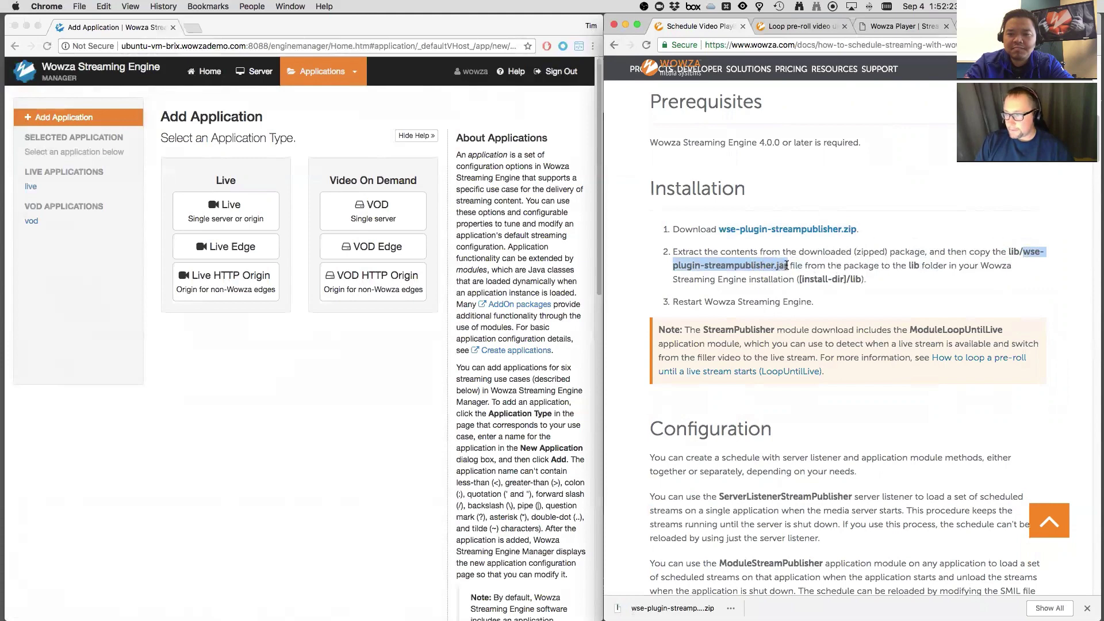
pyautogui.click(1010, 251)
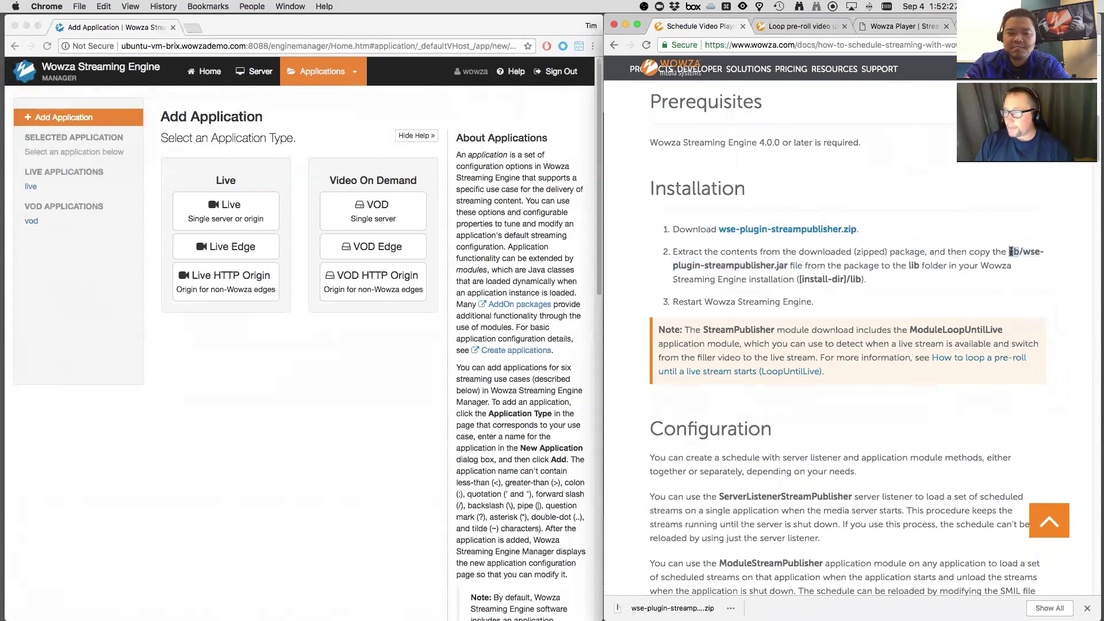
pyautogui.doubleClick(1010, 251)
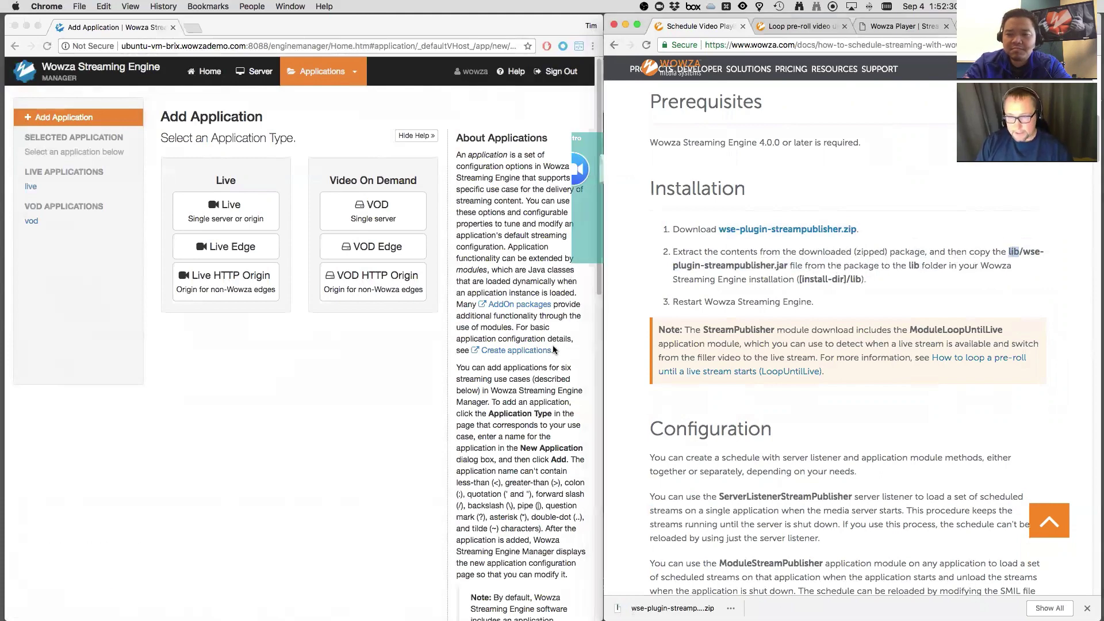
# Step: Switch to Transmit, browse the remote server to usr/local/WowzaStreamingEngine-4.7.5 and widen the Name column to show full names
pyautogui.press('super+Tab')
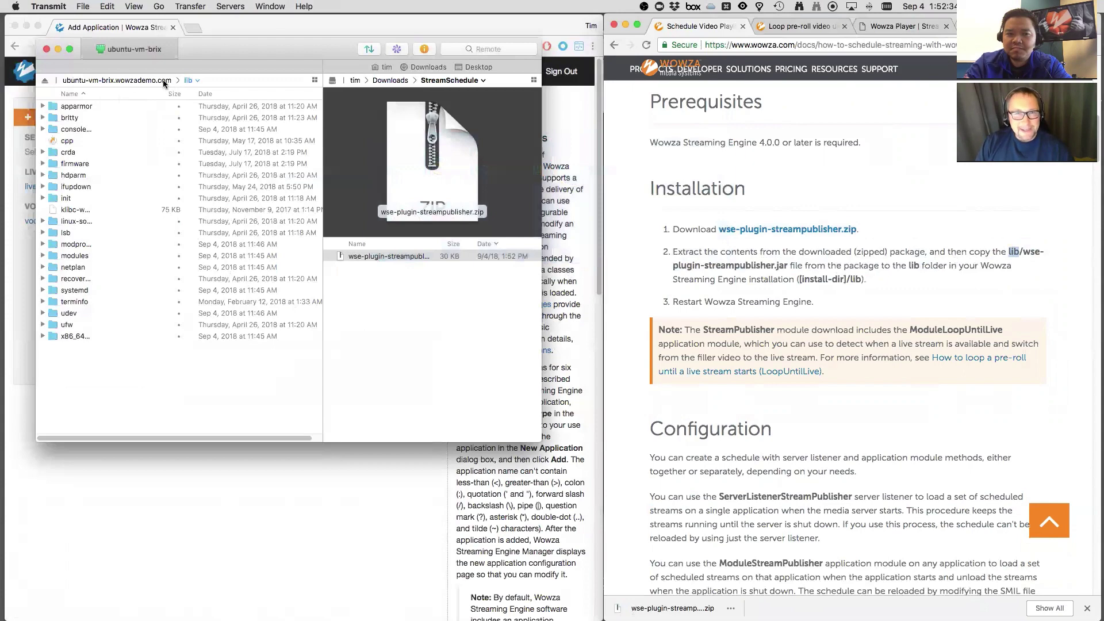
pyautogui.click(147, 80)
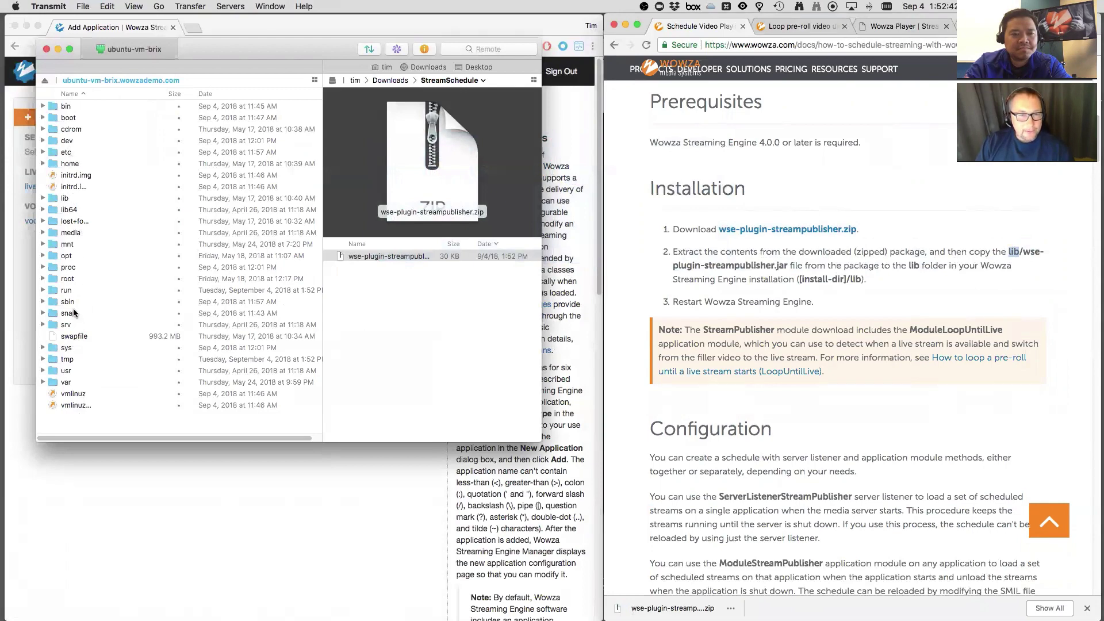
pyautogui.doubleClick(67, 372)
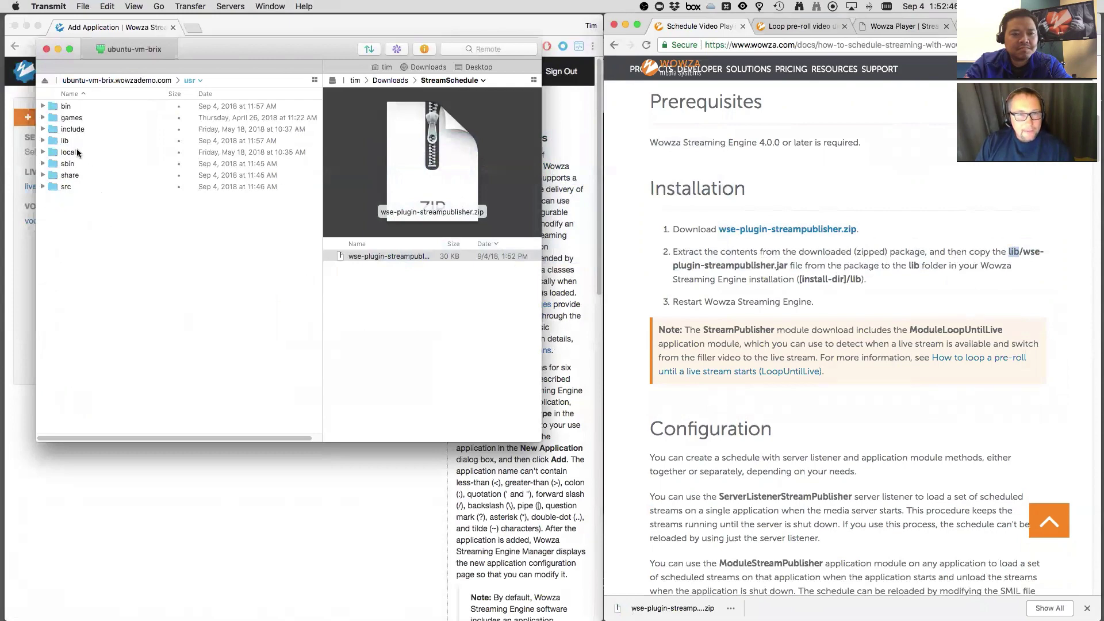
pyautogui.doubleClick(69, 152)
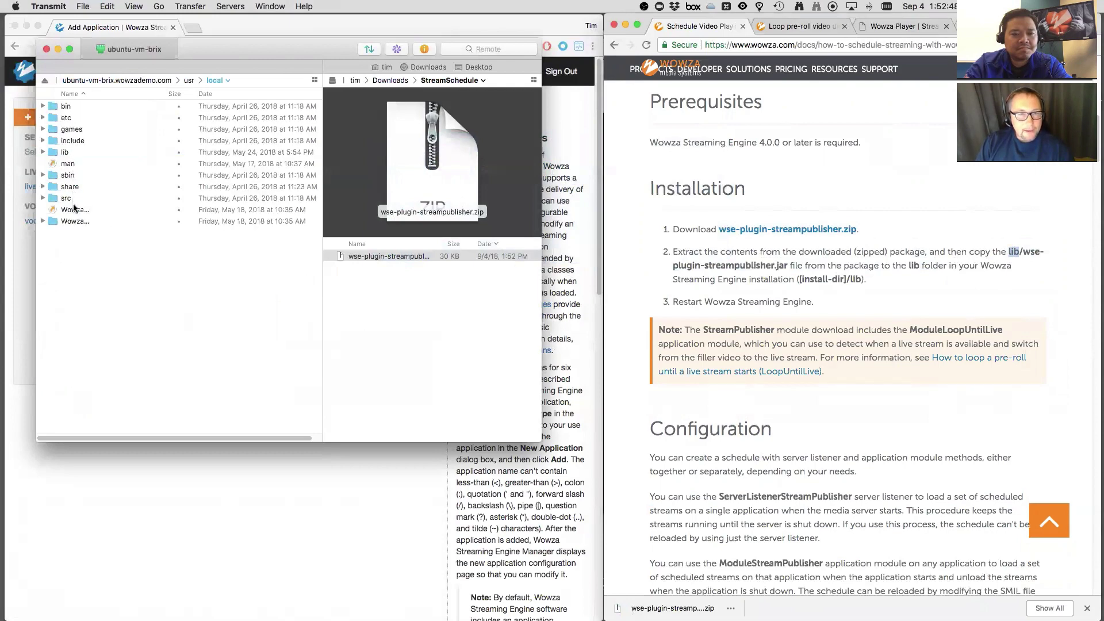
pyautogui.doubleClick(71, 222)
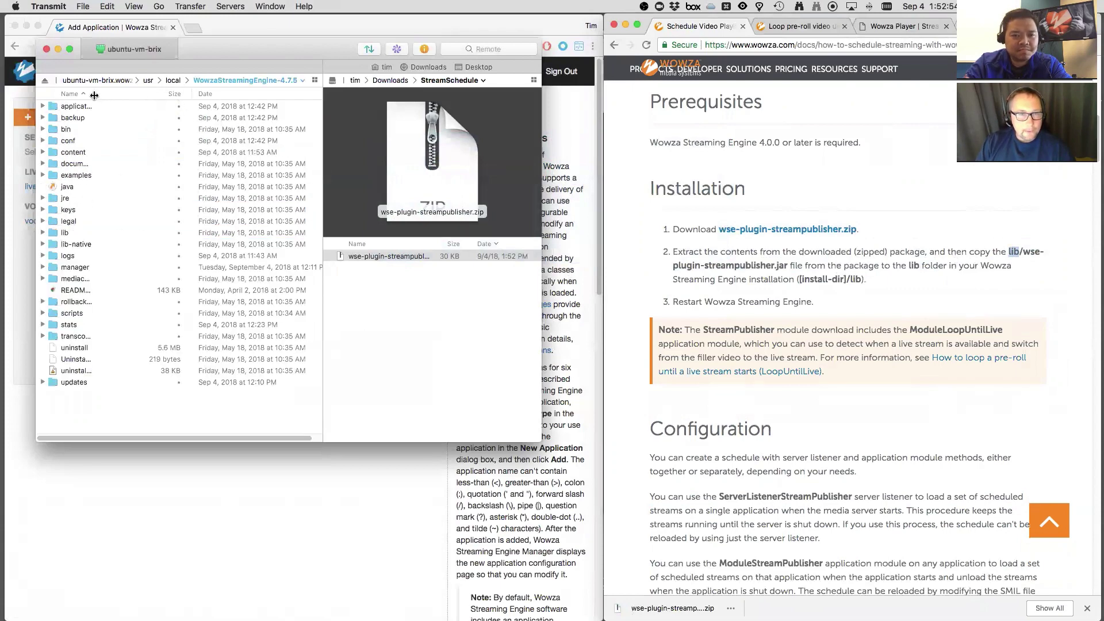
pyautogui.moveTo(96, 95); pyautogui.dragTo(190, 95)
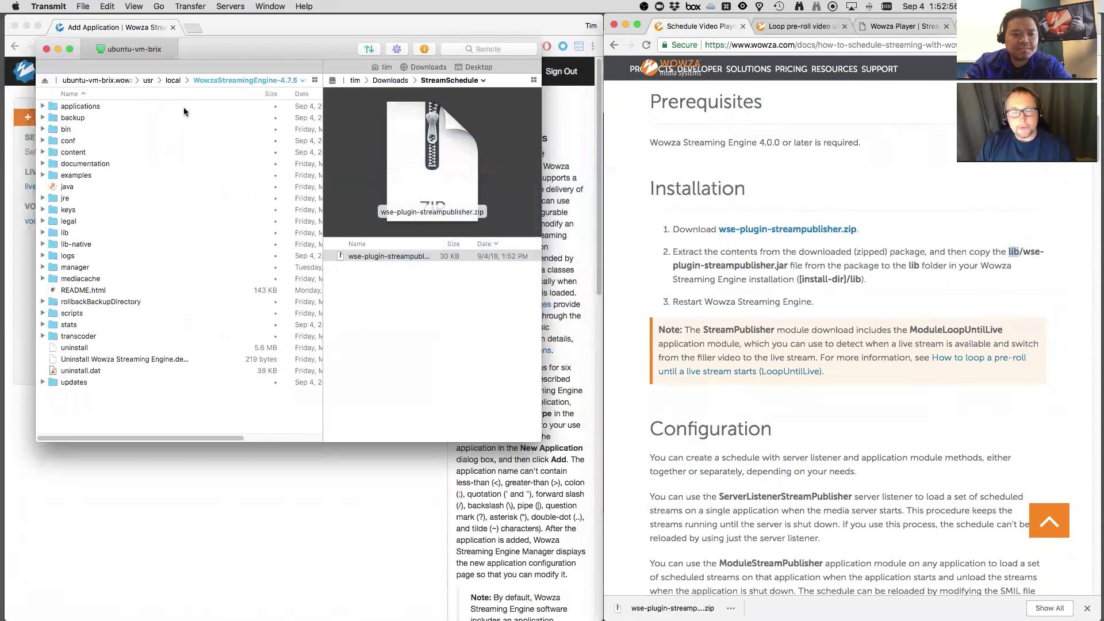
# Step: Look over the installation's applications, conf and content folders and open its lib folder on the server
pyautogui.click(83, 106)
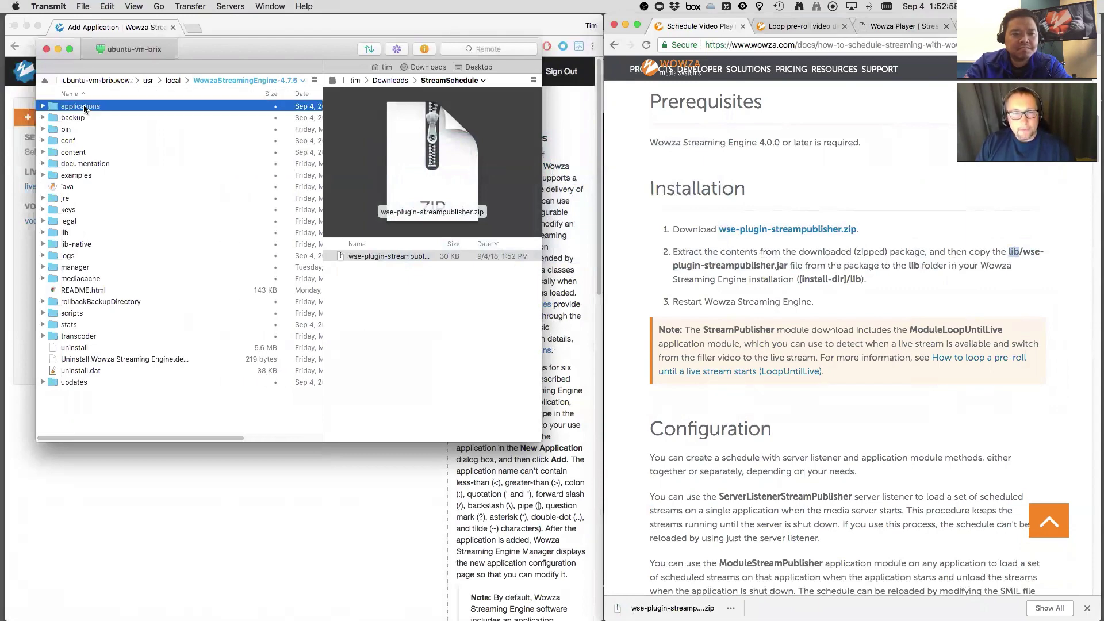
pyautogui.click(66, 142)
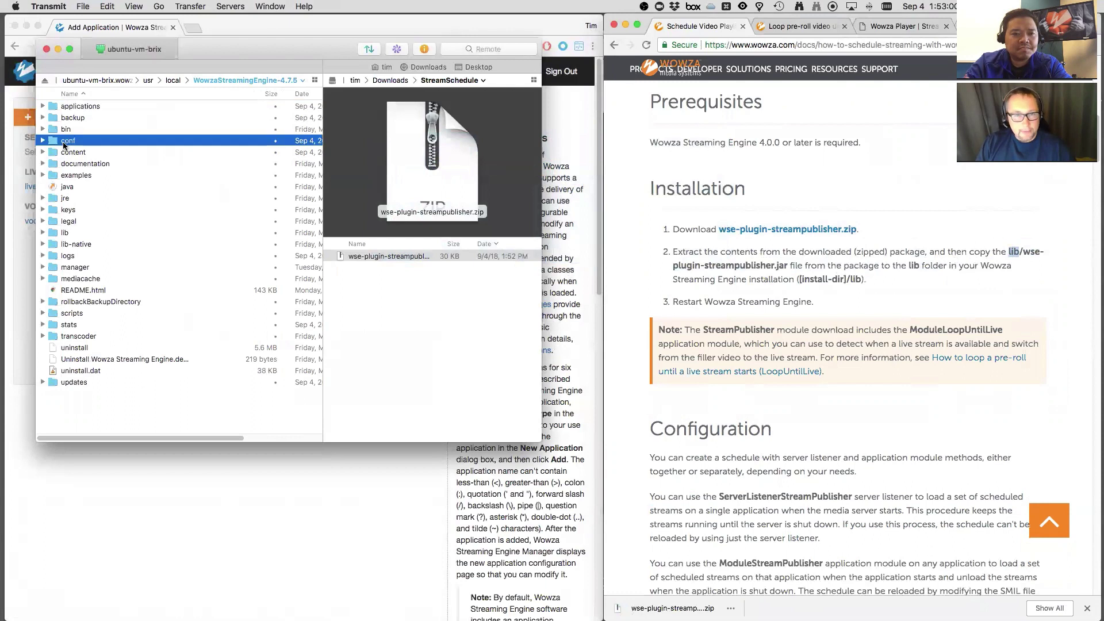
pyautogui.click(67, 154)
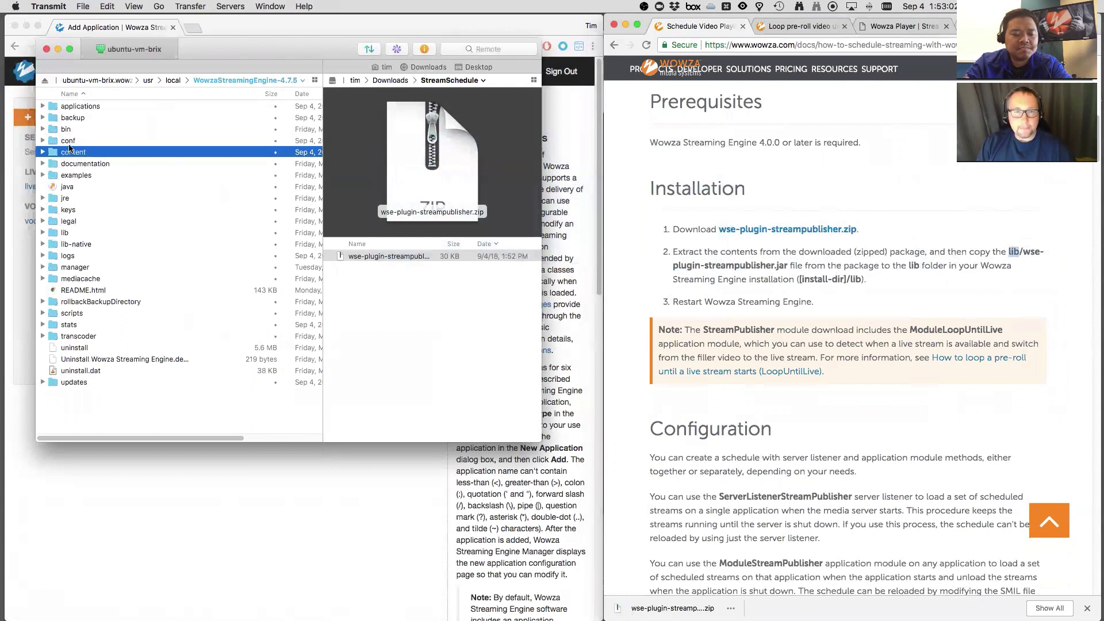
pyautogui.click(70, 146)
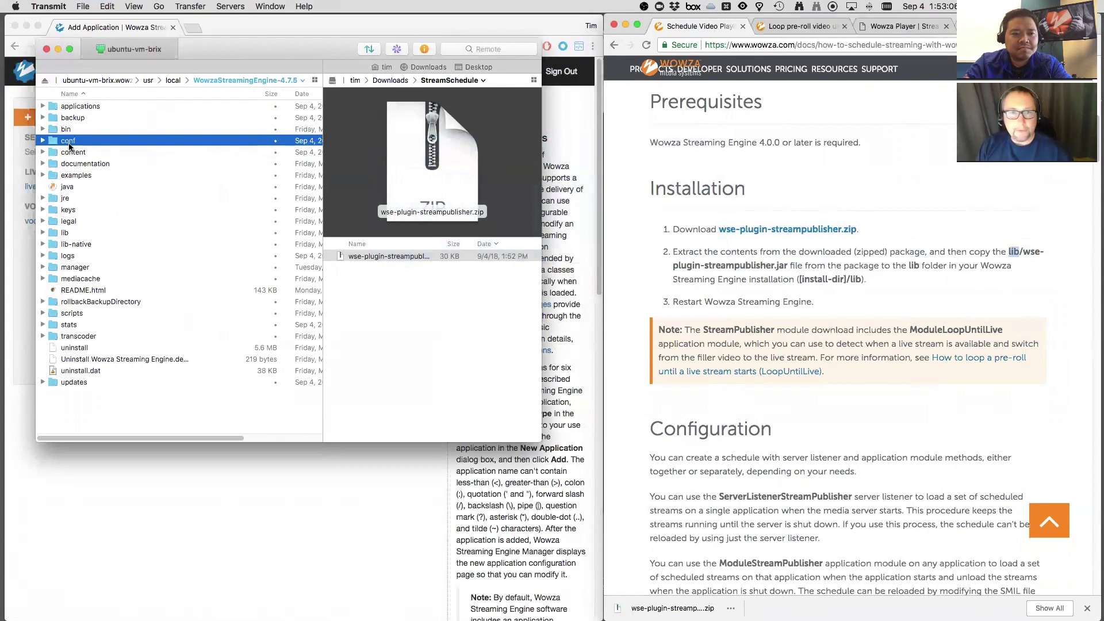
pyautogui.click(906, 244)
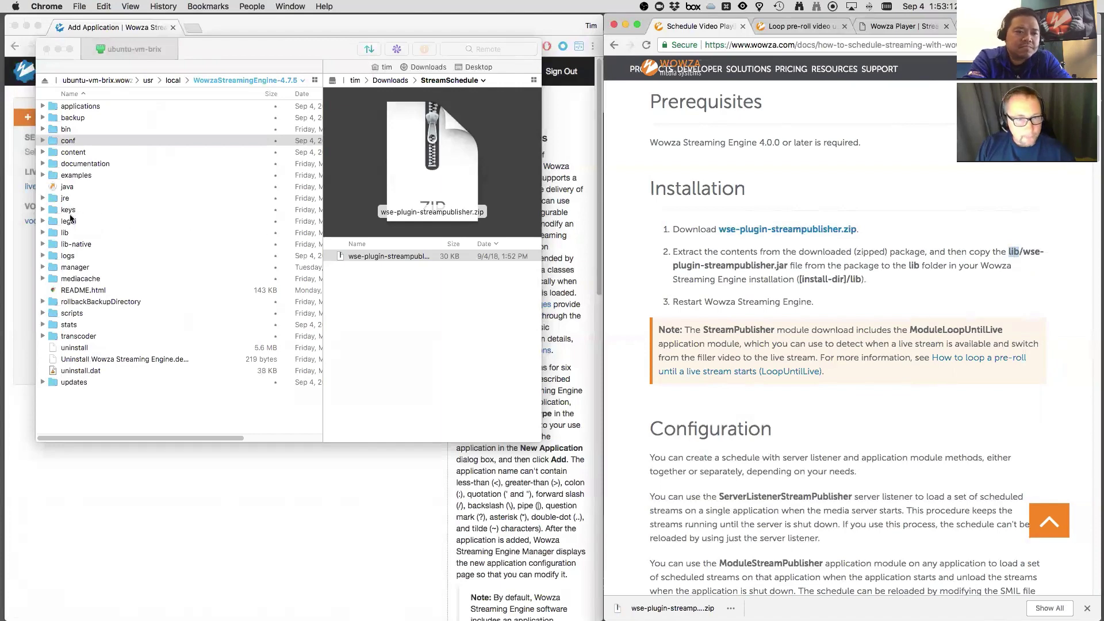
pyautogui.doubleClick(67, 233)
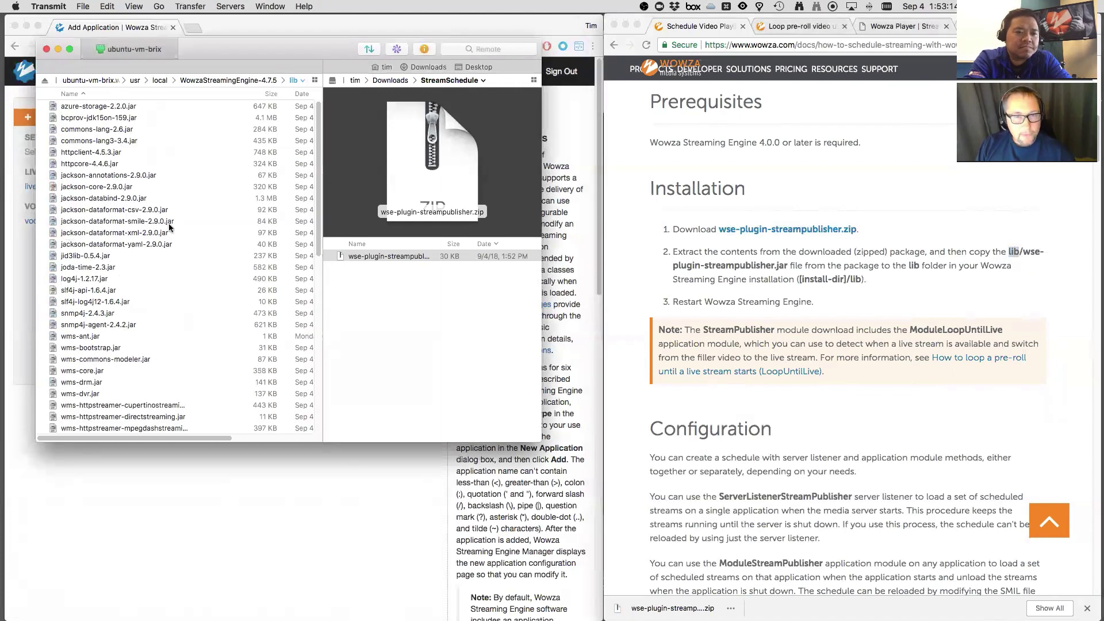
# Step: Switch to Finder, open a new window and browse to the StreamSchedule folder inside Downloads
pyautogui.rightClick(363, 256)
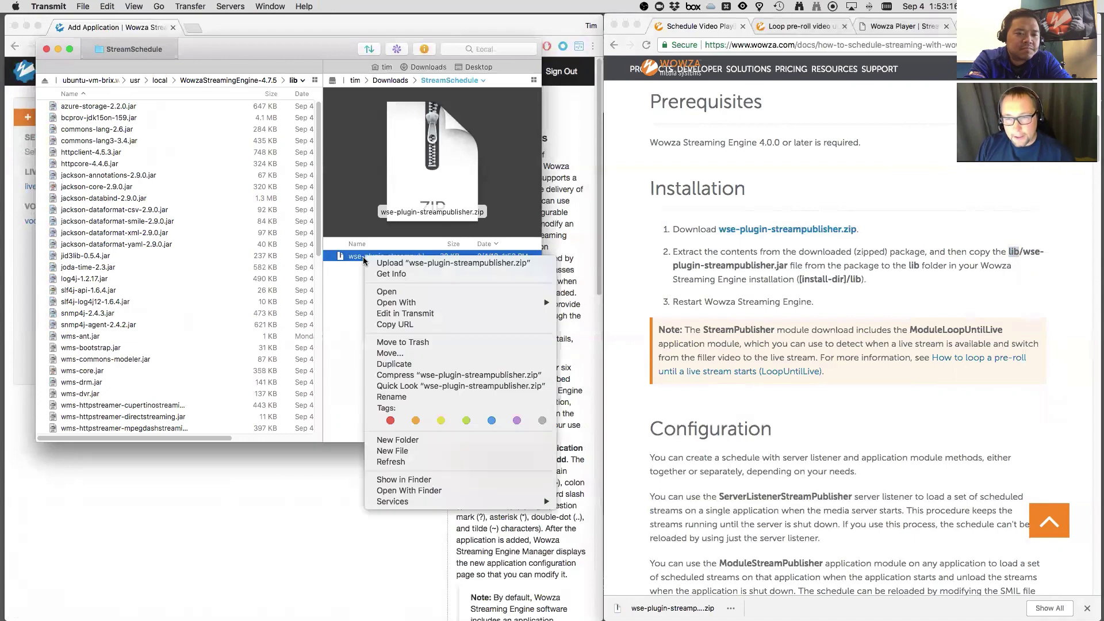
pyautogui.click(352, 282)
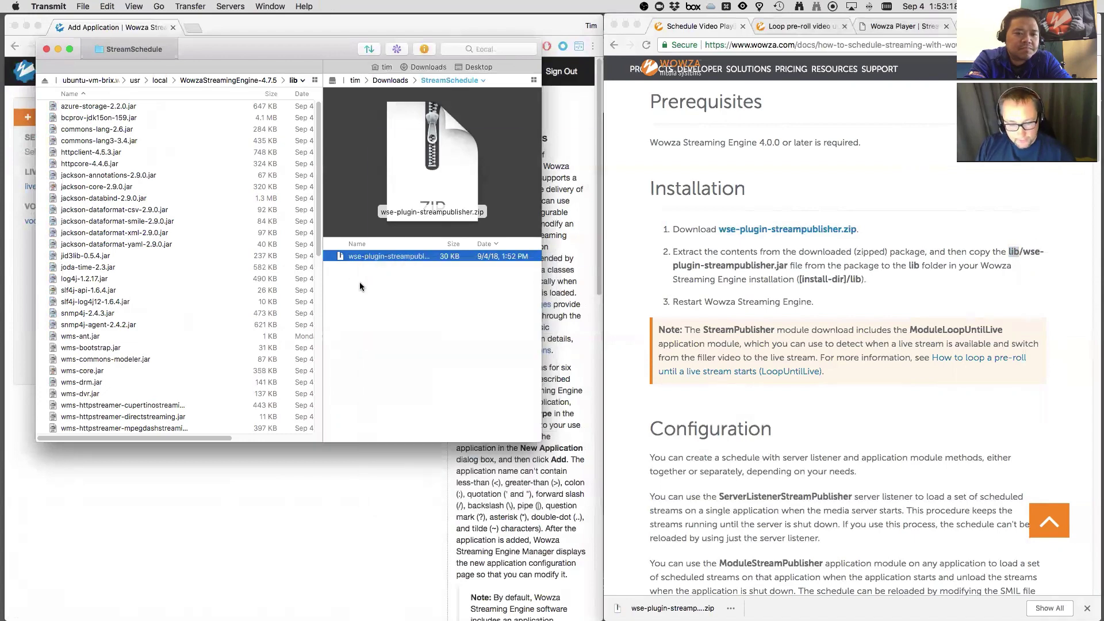
pyautogui.press('super+Tab')
pyautogui.press('super+Tab')
pyautogui.press('super+Tab')
pyautogui.press('super+Tab')
pyautogui.press('super+Tab')
pyautogui.press('super+Tab')
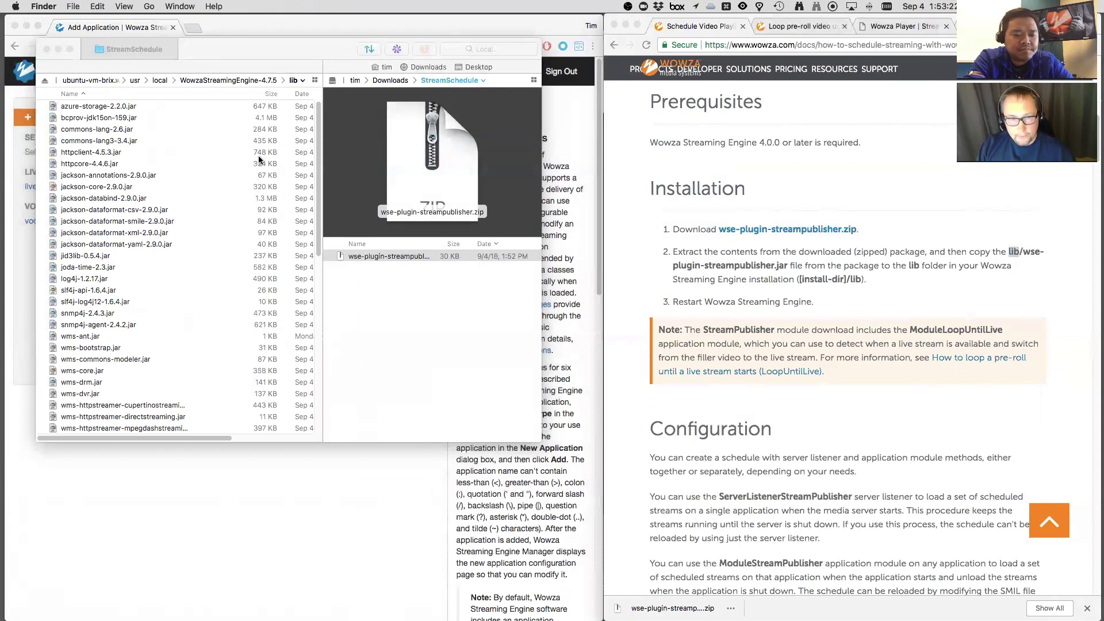
pyautogui.click(180, 7)
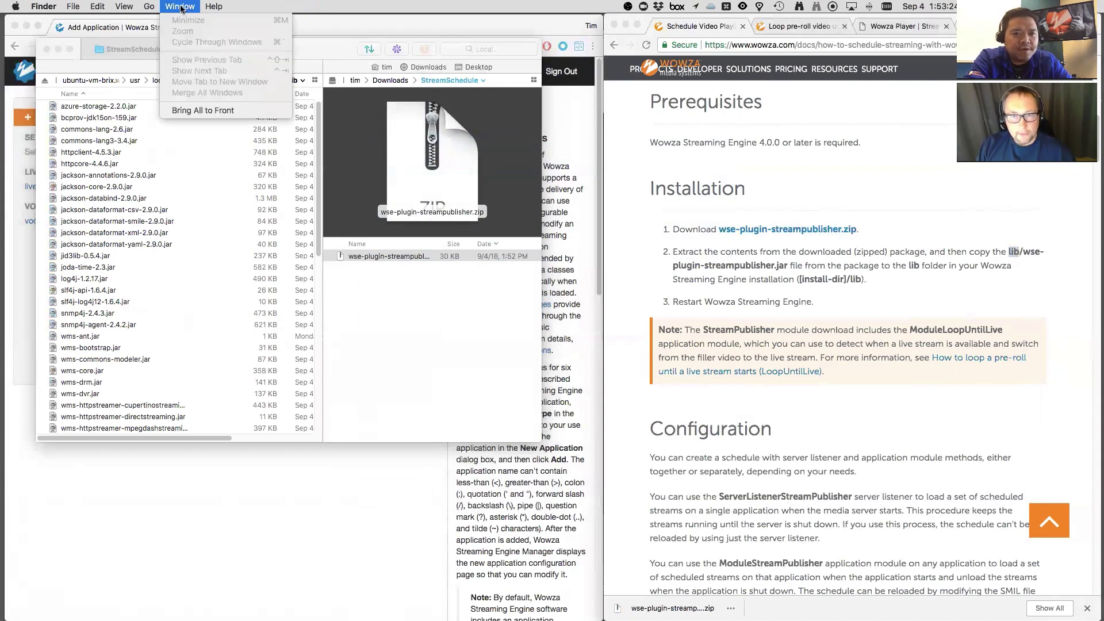
pyautogui.click(180, 6)
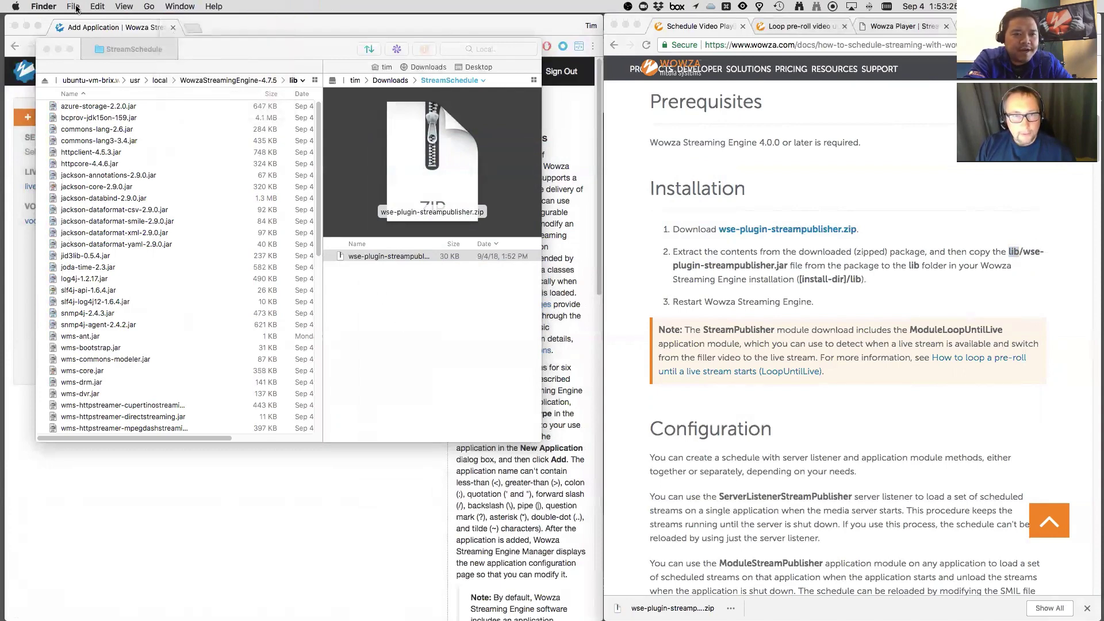
pyautogui.click(76, 8)
pyautogui.click(87, 21)
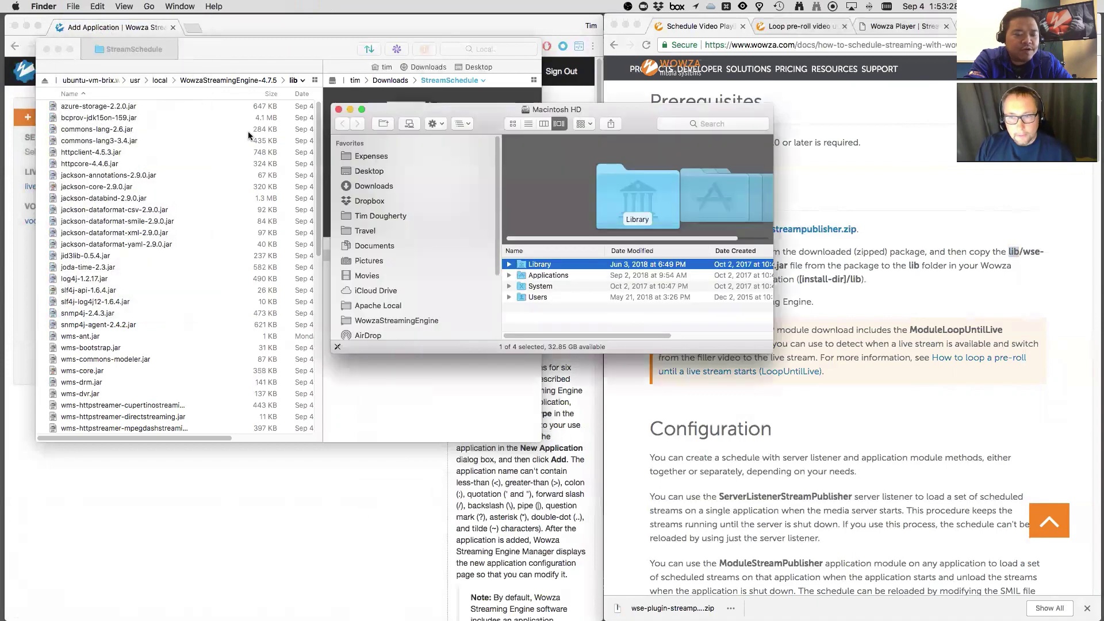
pyautogui.click(353, 185)
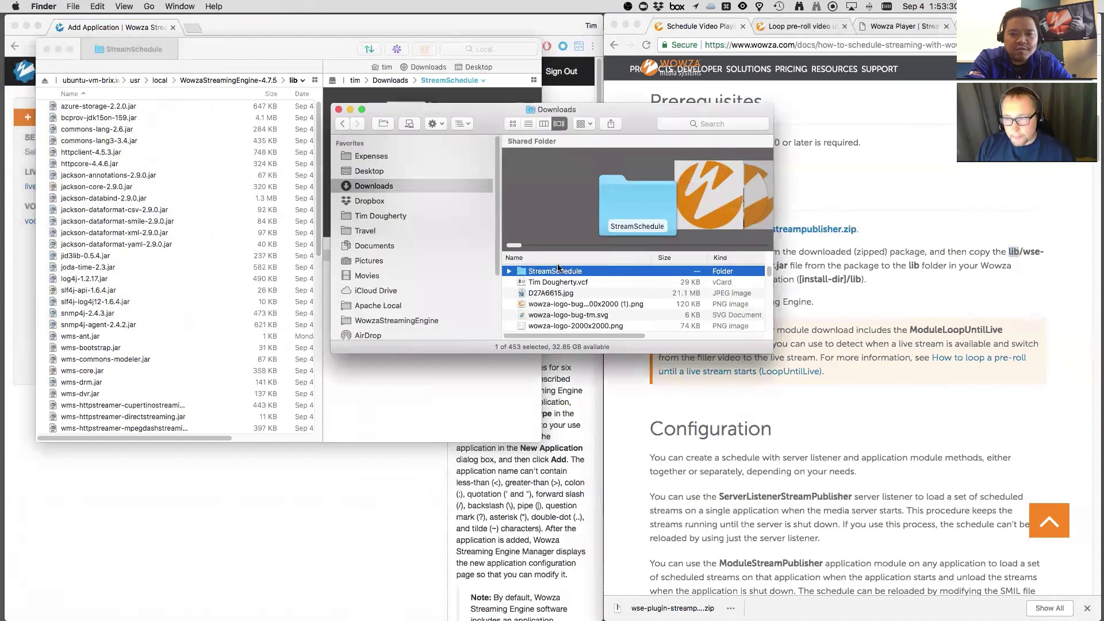
pyautogui.doubleClick(555, 273)
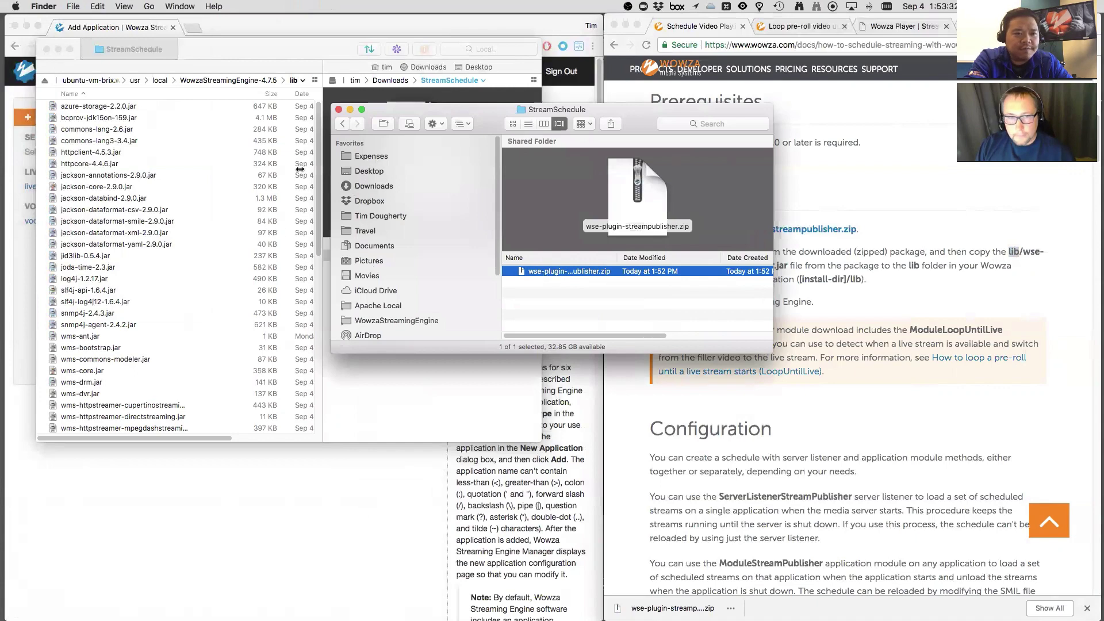
# Step: Return to Transmit and look through the jar files in the server's WowzaStreamingEngine-4.7.5/lib folder, including wms-core.jar
pyautogui.click(246, 58)
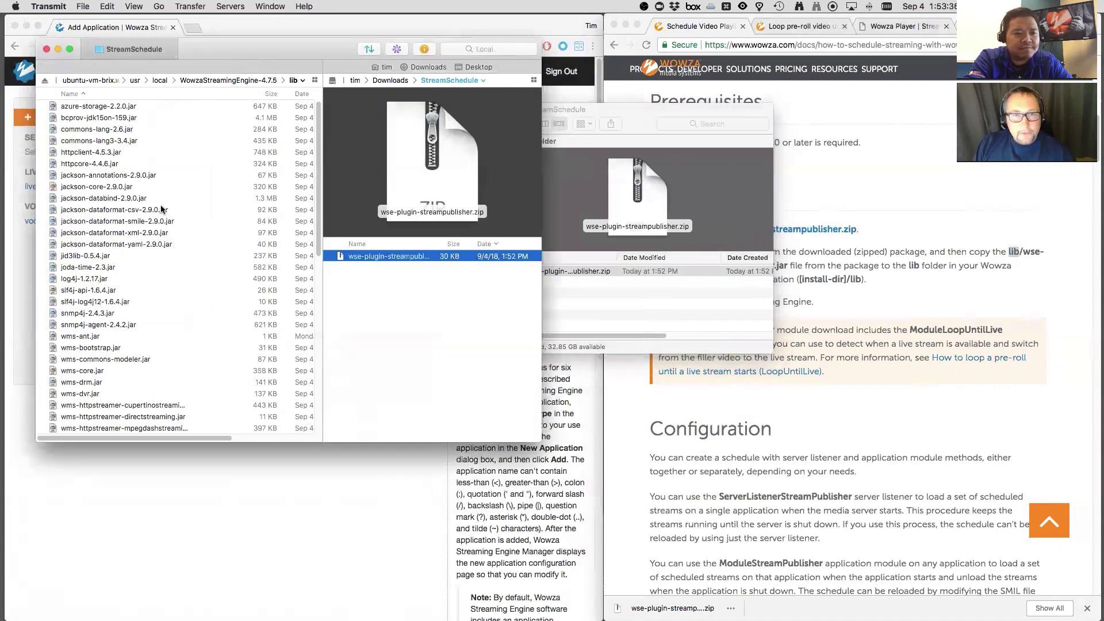
pyautogui.scroll(-3, 158, 170)
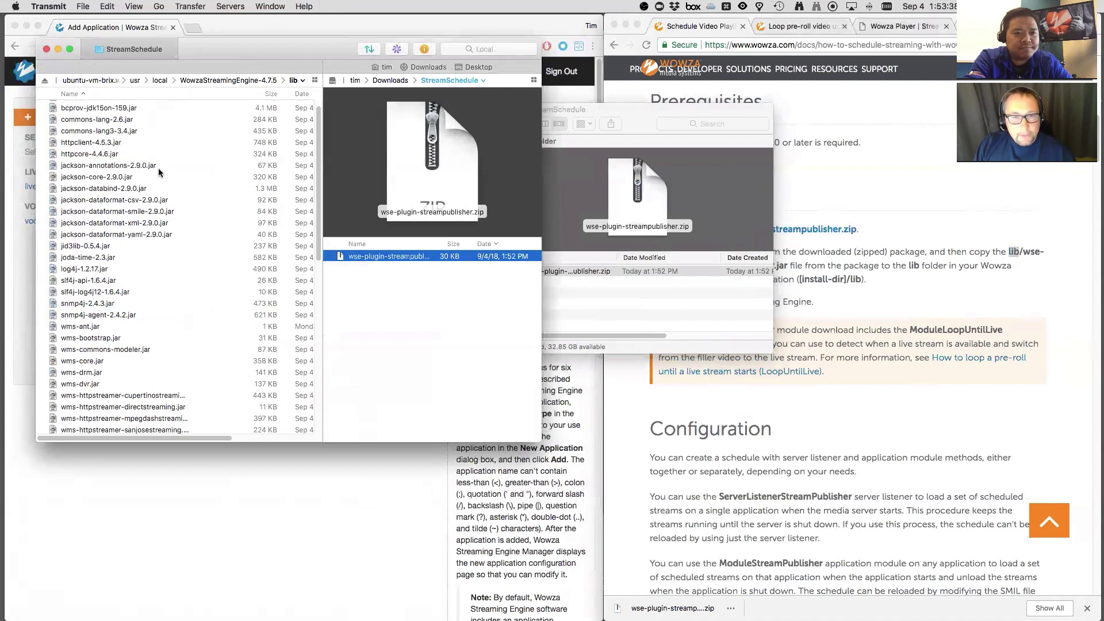
pyautogui.scroll(-5, 158, 171)
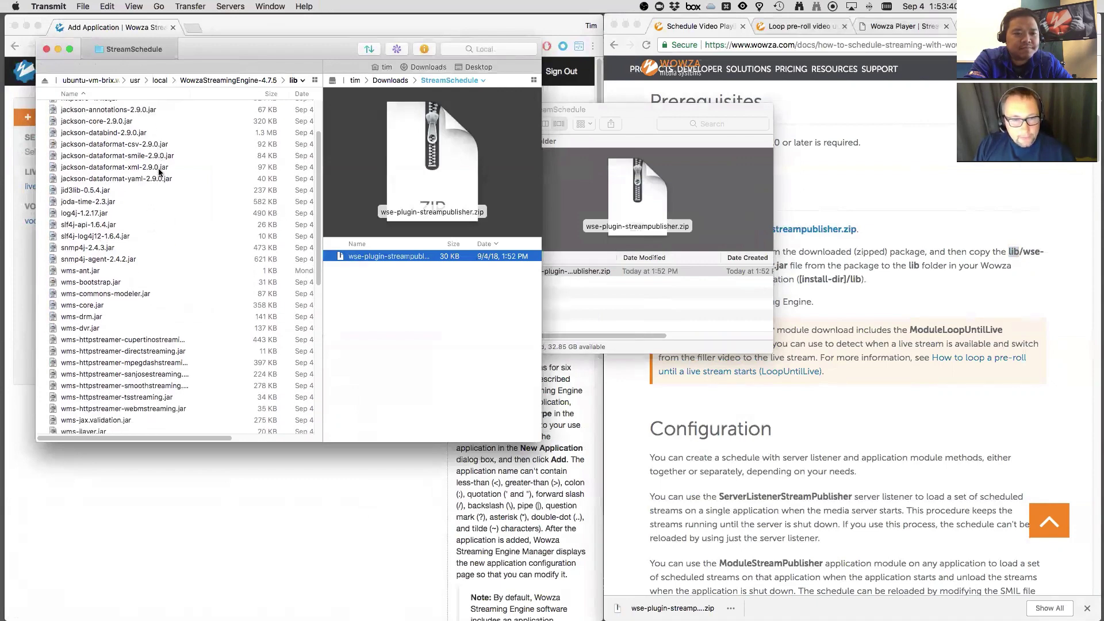
pyautogui.scroll(-7, 159, 171)
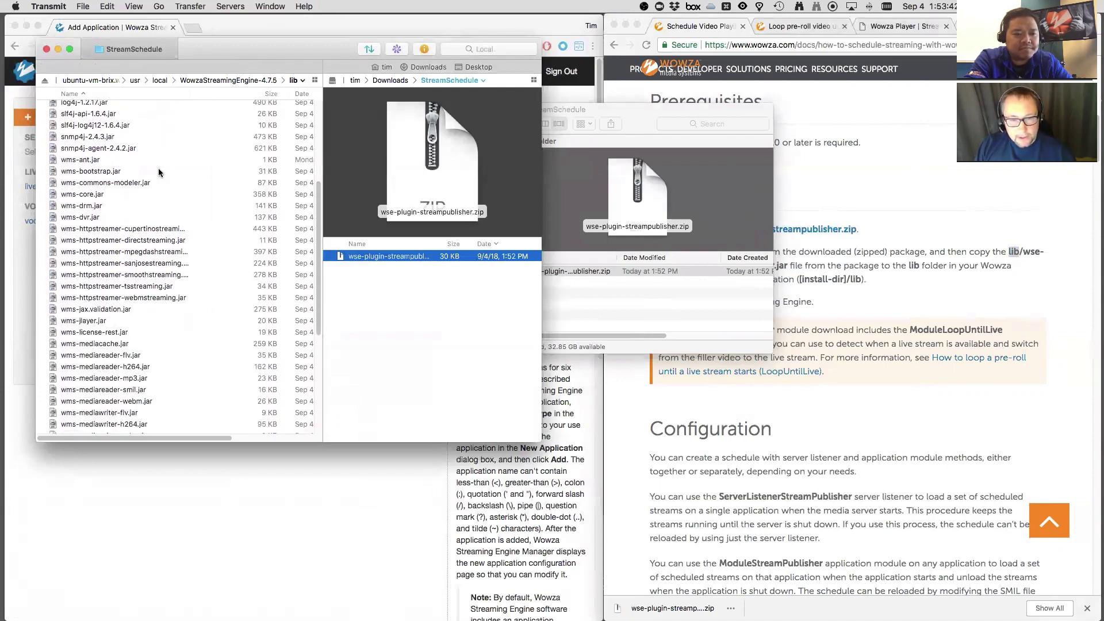
pyautogui.scroll(-7, 159, 171)
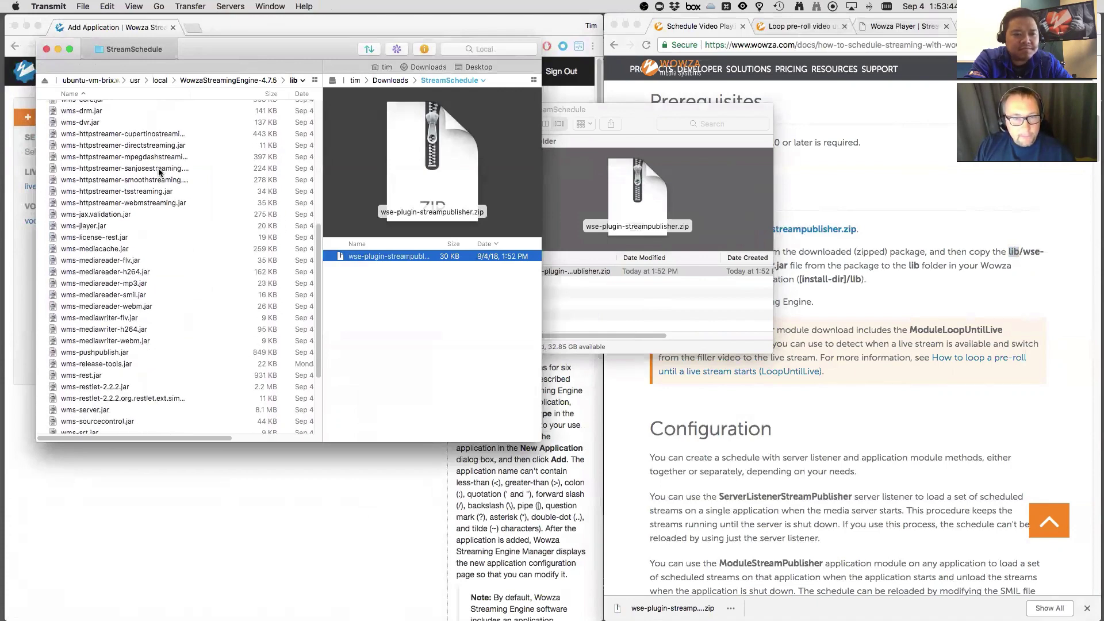
pyautogui.scroll(-5, 159, 171)
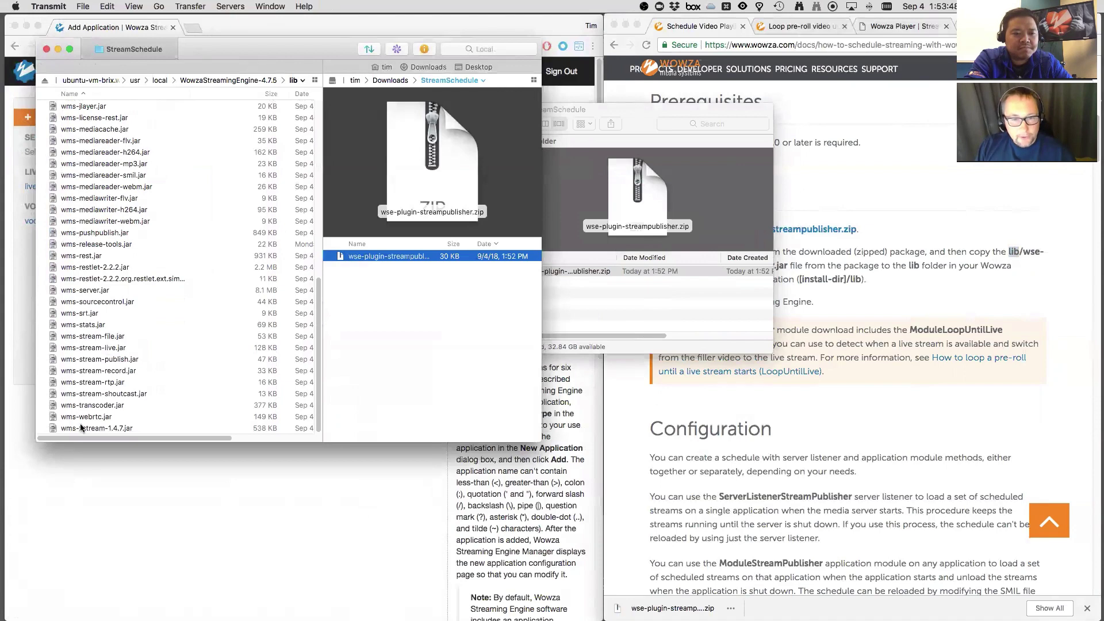
pyautogui.scroll(1, 106, 273)
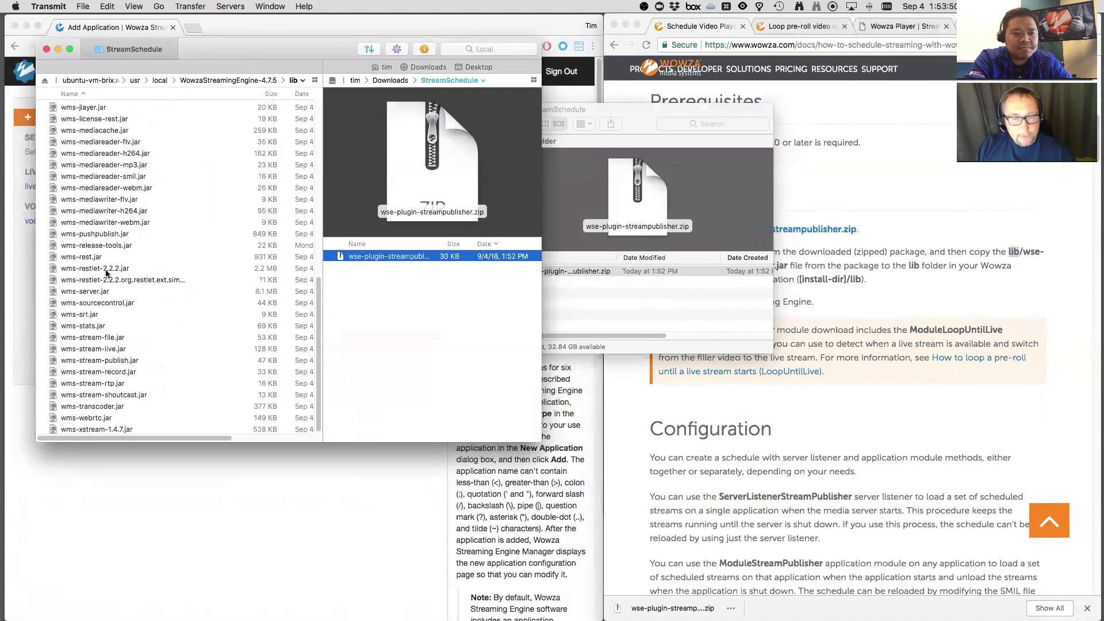
pyautogui.scroll(8, 106, 273)
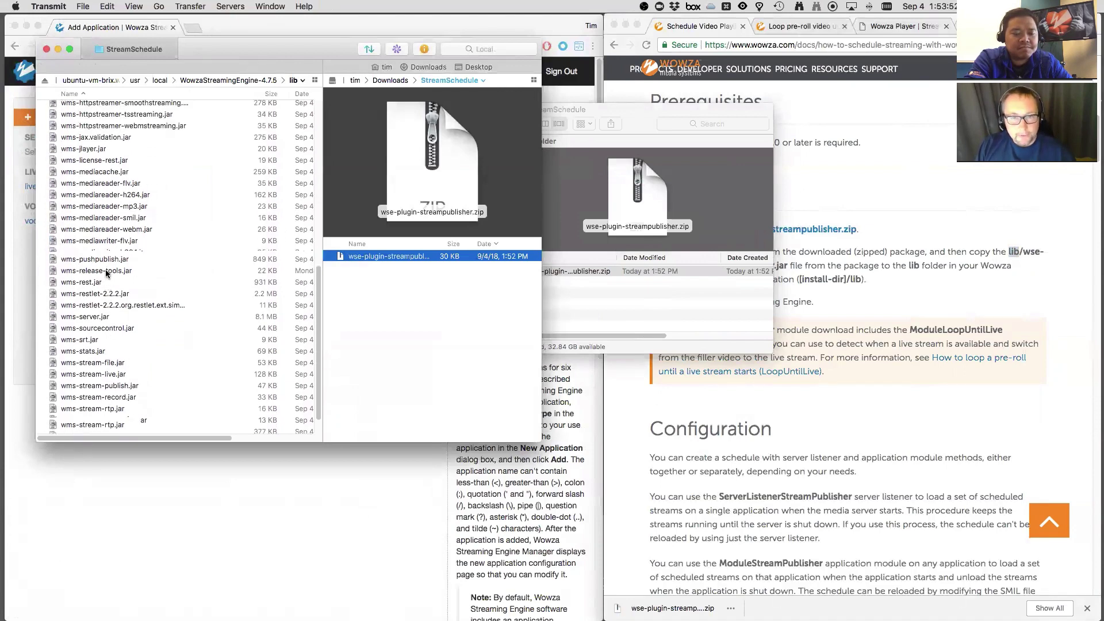
pyautogui.scroll(1, 106, 273)
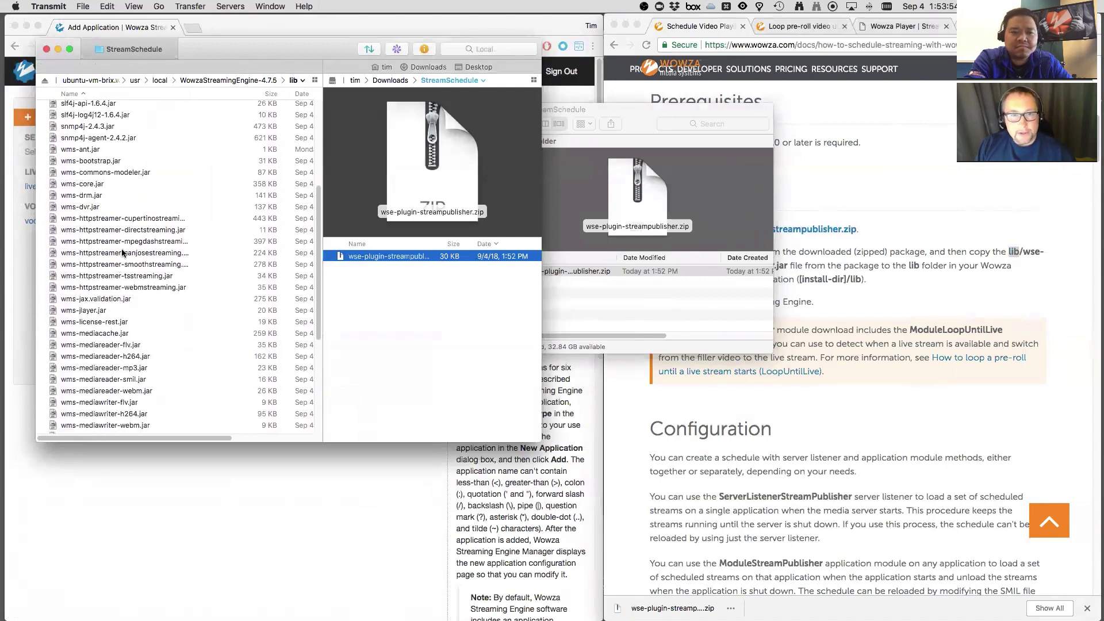
pyautogui.click(120, 183)
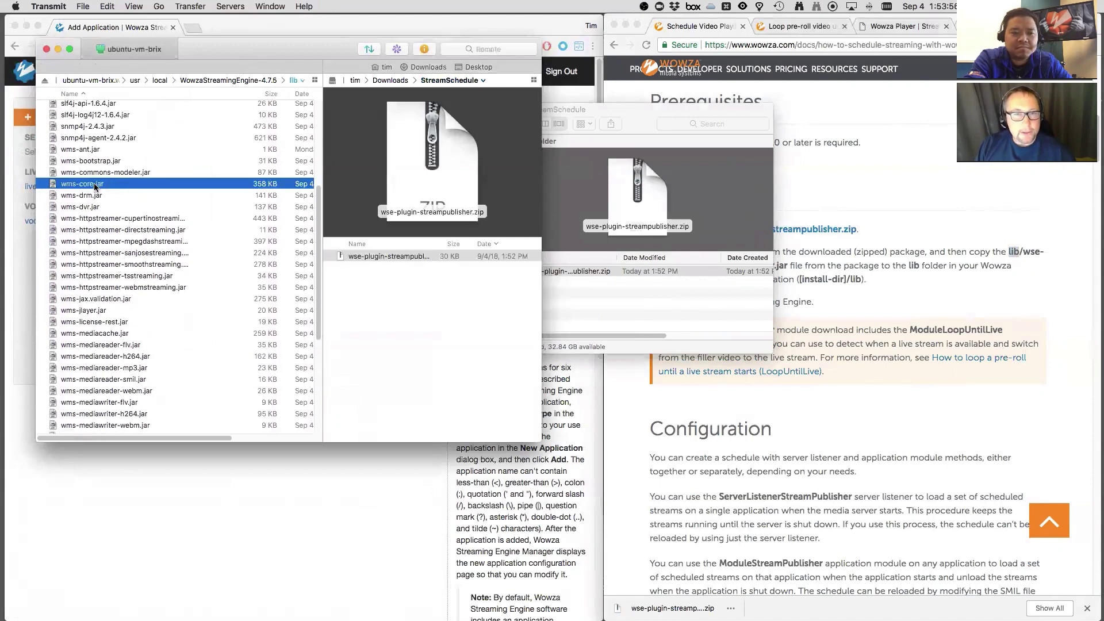
pyautogui.click(81, 197)
pyautogui.click(85, 188)
pyautogui.scroll(8, 84, 188)
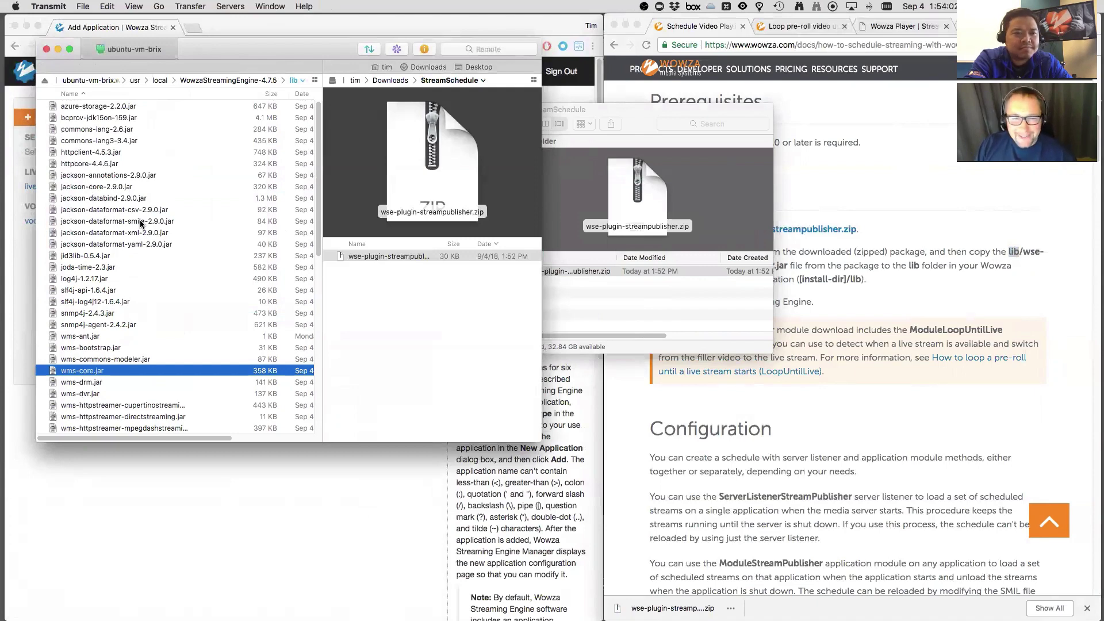
# Step: Switch to Finder, extract wse-plugin-streampublisher.zip in the StreamSchedule folder and widen the Name column to show full names
pyautogui.click(633, 119)
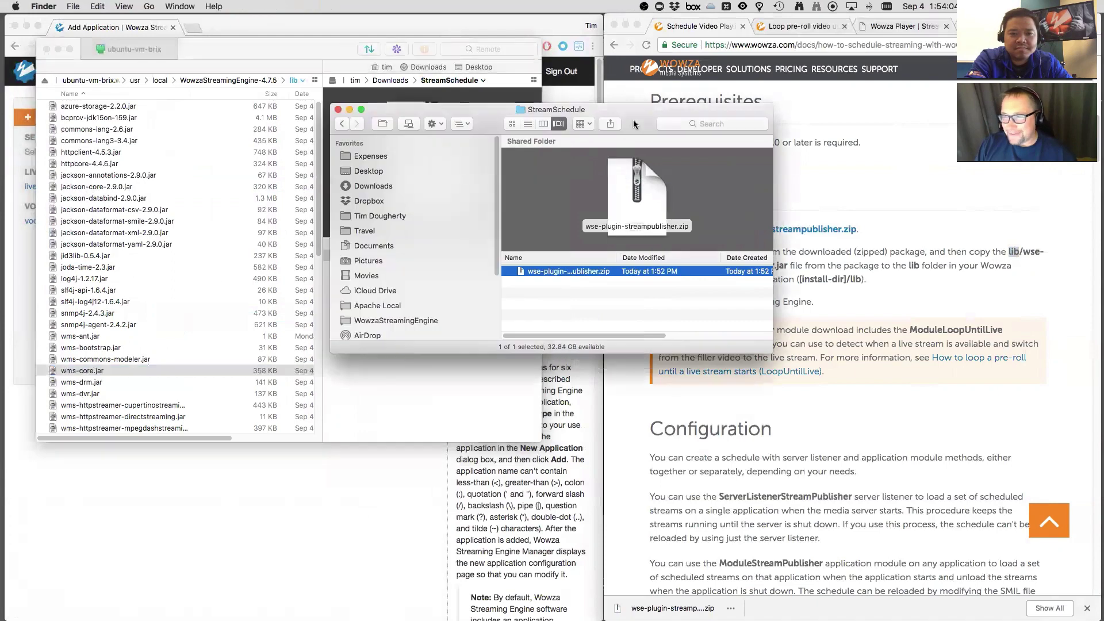
pyautogui.moveTo(633, 119); pyautogui.dragTo(506, 127)
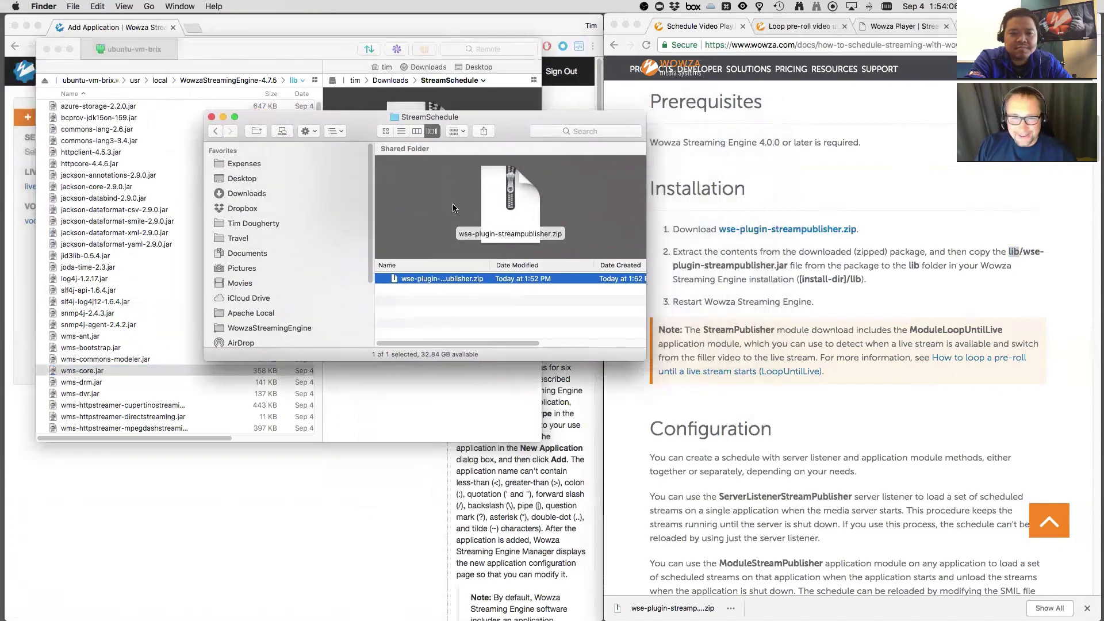
pyautogui.doubleClick(420, 279)
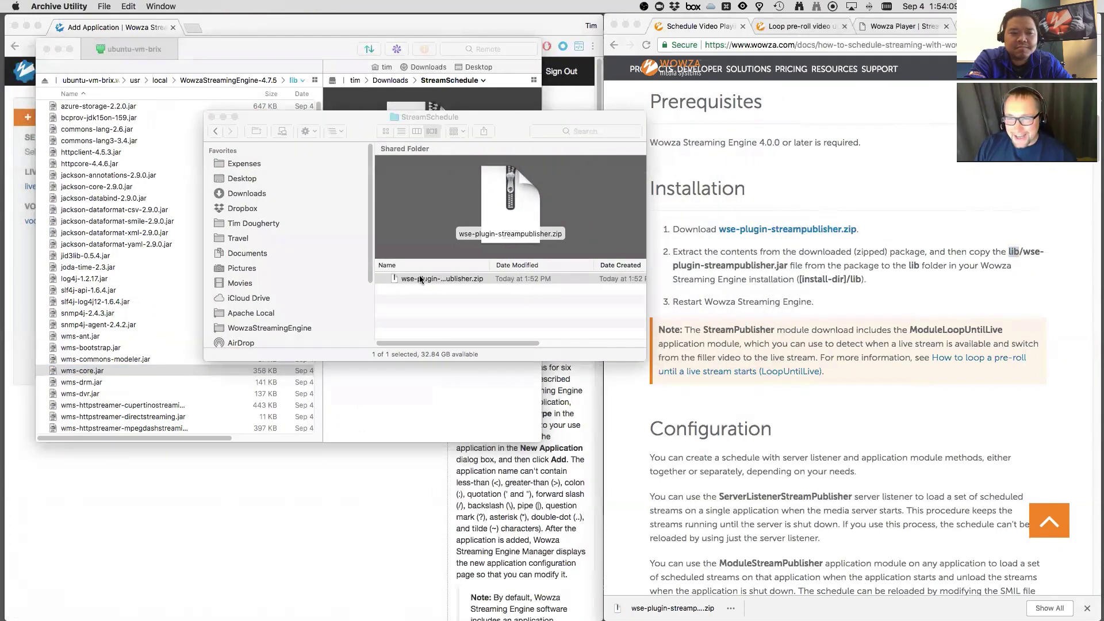
pyautogui.doubleClick(489, 265)
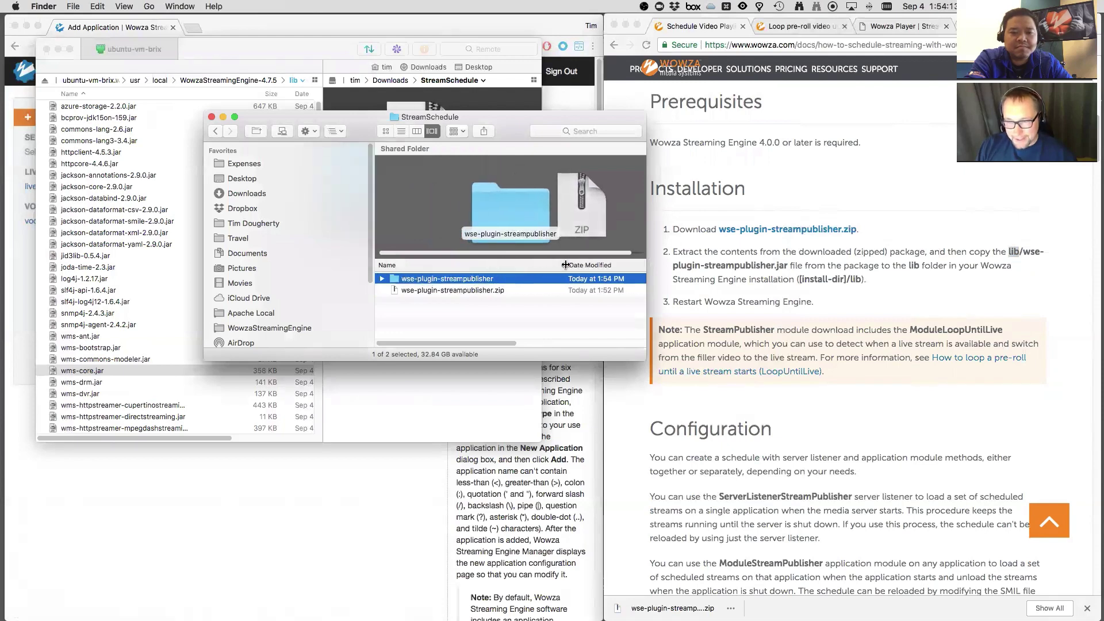
# Step: Open the extracted package's lib folder and copy wse-plugin-streampublisher.jar into the server's WowzaStreamingEngine-4.7.5/lib folder
pyautogui.doubleClick(428, 281)
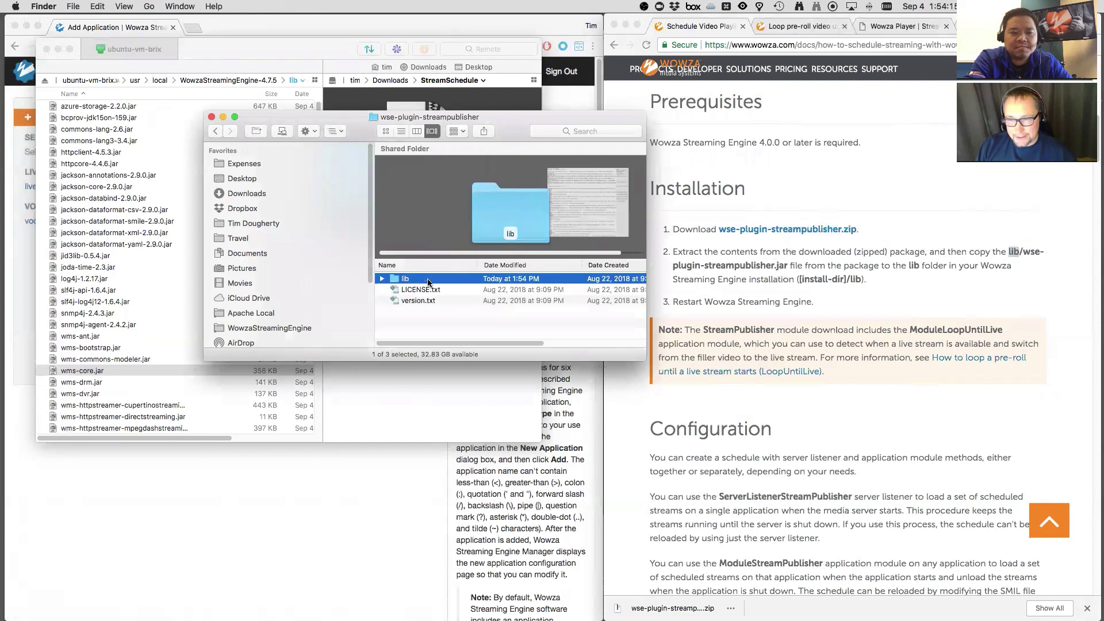
pyautogui.doubleClick(395, 280)
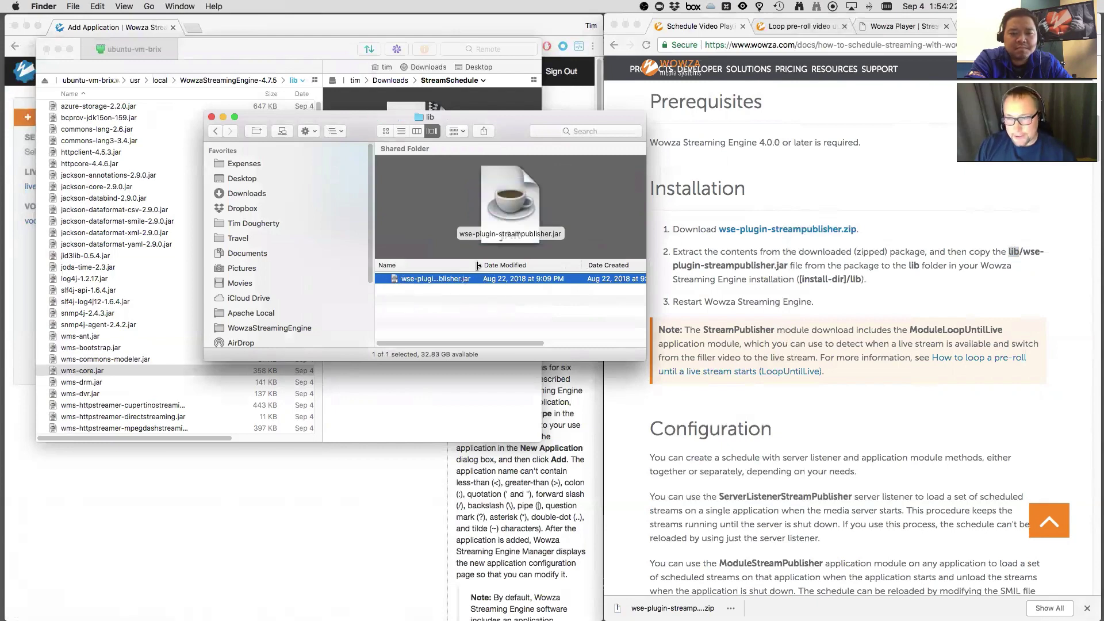
pyautogui.moveTo(477, 265); pyautogui.dragTo(545, 265)
pyautogui.moveTo(364, 120); pyautogui.dragTo(632, 128)
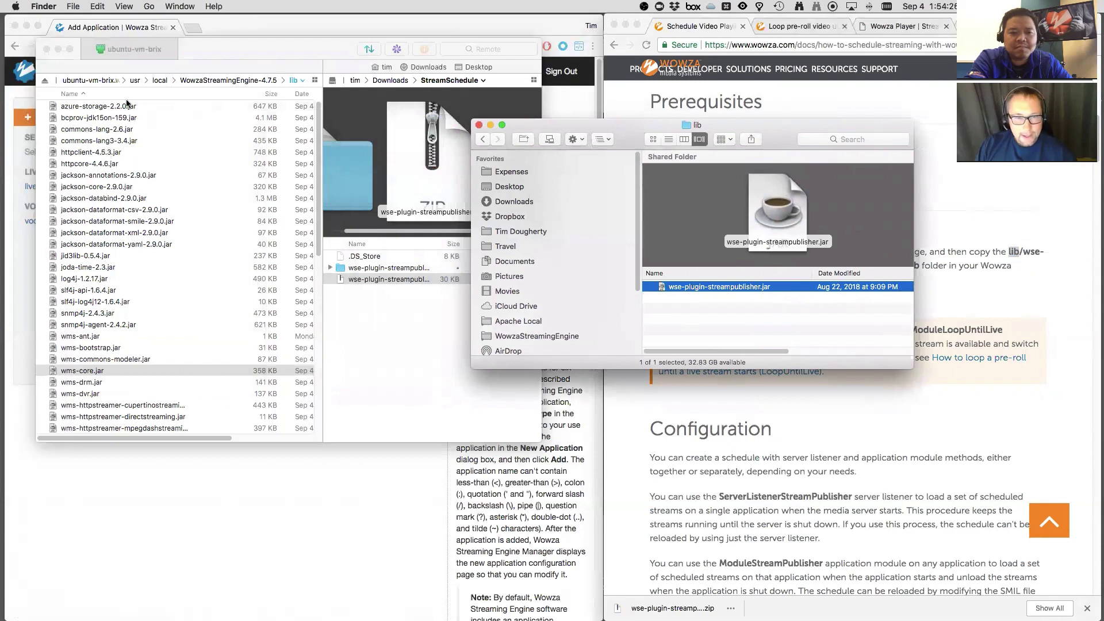
pyautogui.moveTo(668, 285); pyautogui.dragTo(137, 270)
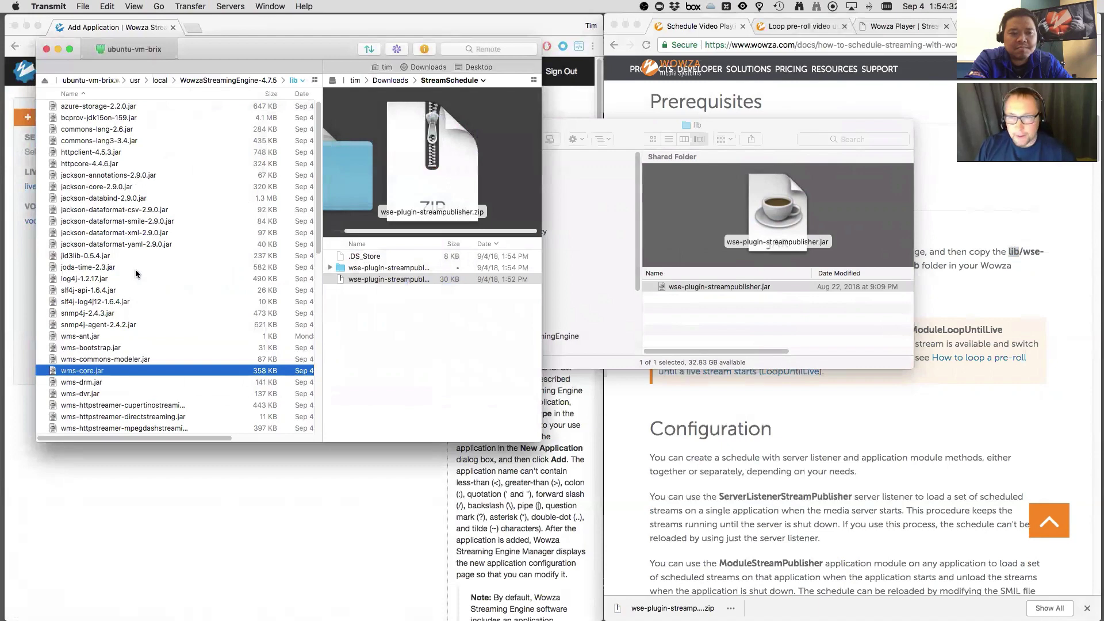
# Step: Check the server's lib folder for wse-plugin-streampublisher.jar and shorten the Transmit window
pyautogui.scroll(-5, 136, 269)
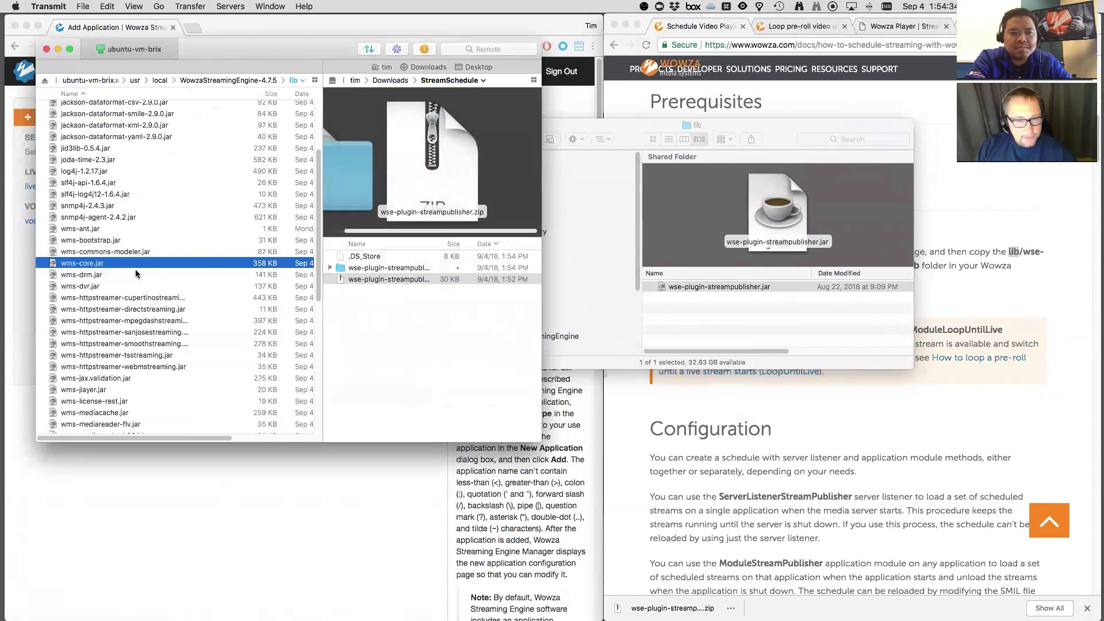
pyautogui.scroll(5, 136, 269)
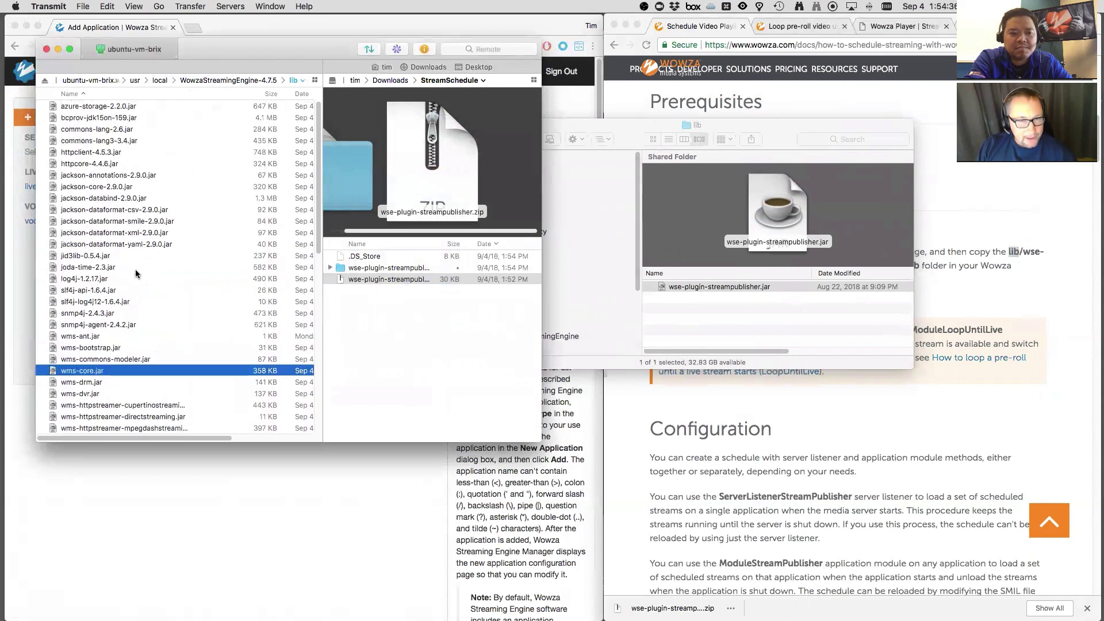
pyautogui.scroll(-10, 136, 269)
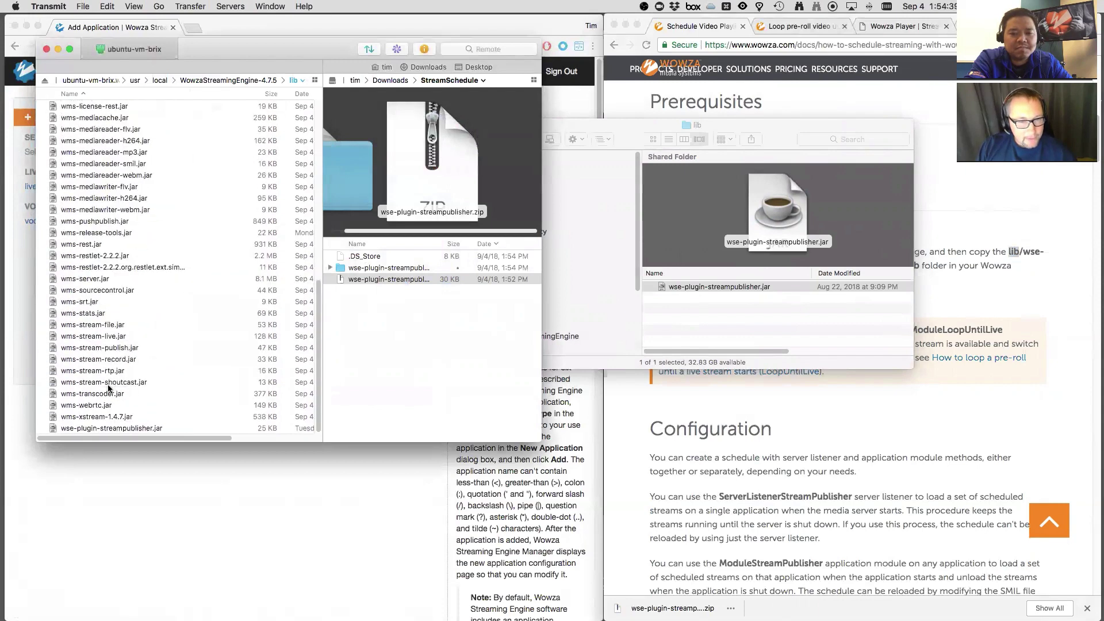
pyautogui.moveTo(155, 442); pyautogui.dragTo(154, 399)
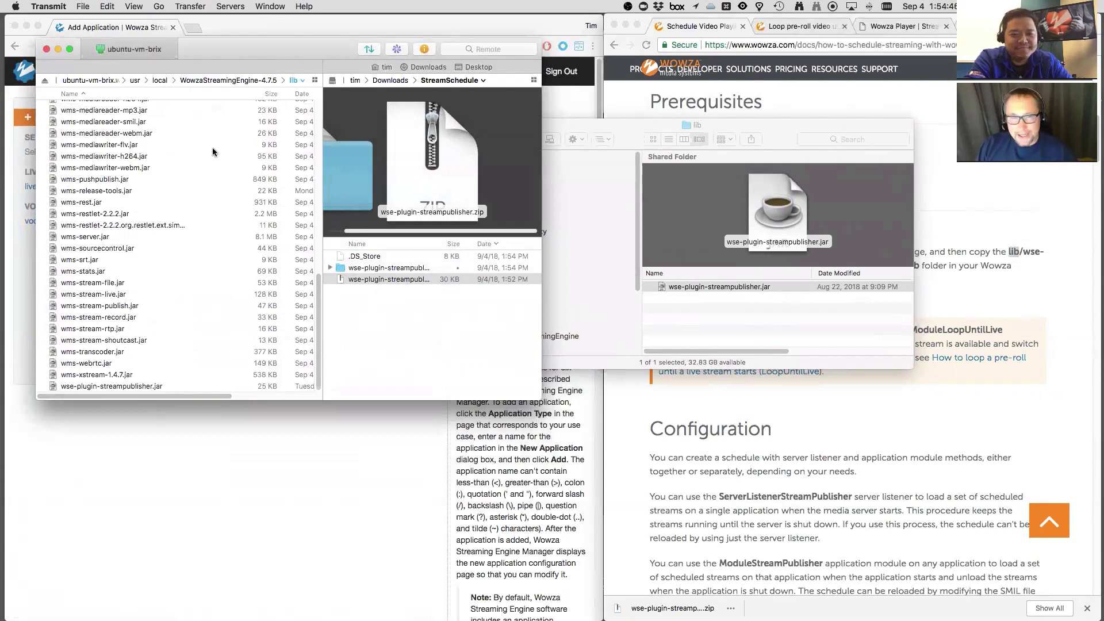
# Step: Switch to Chrome and examine the article's restart instruction and the Configuration section on ServerListenerStreamPublisher and ModuleStreamPublisher
pyautogui.click(664, 395)
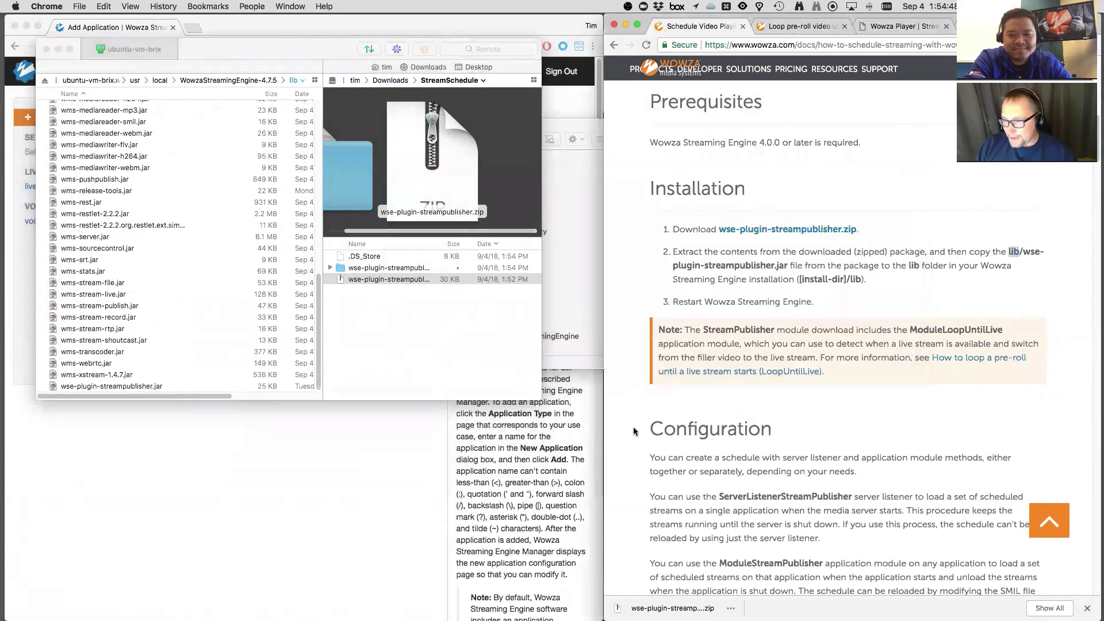
pyautogui.click(382, 470)
pyautogui.click(763, 418)
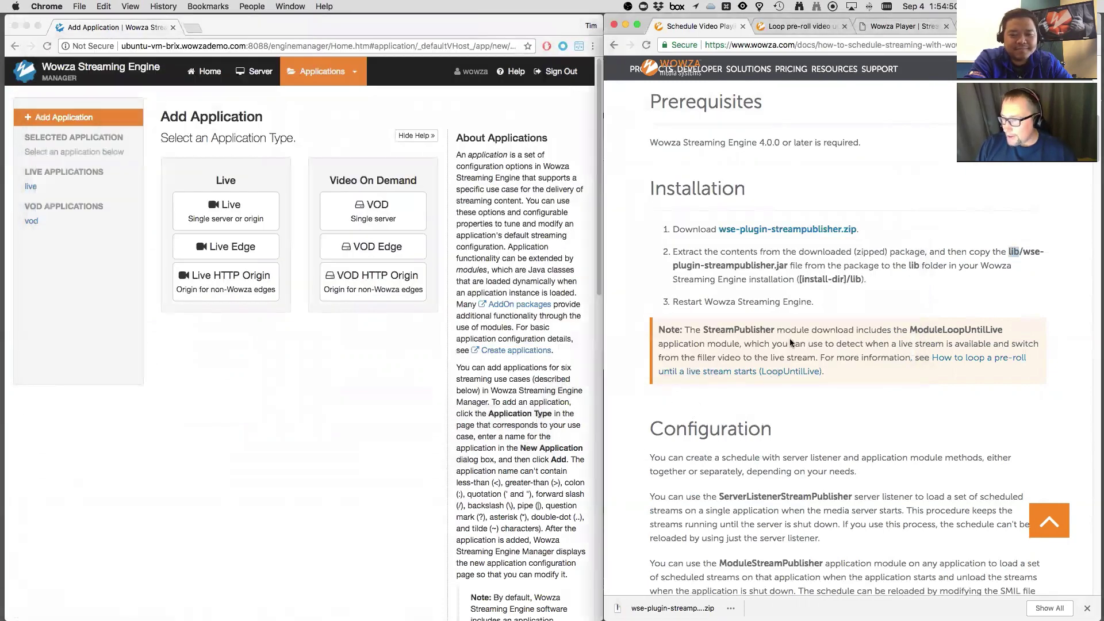
pyautogui.scroll(-2, 901, 254)
pyautogui.scroll(-1, 901, 258)
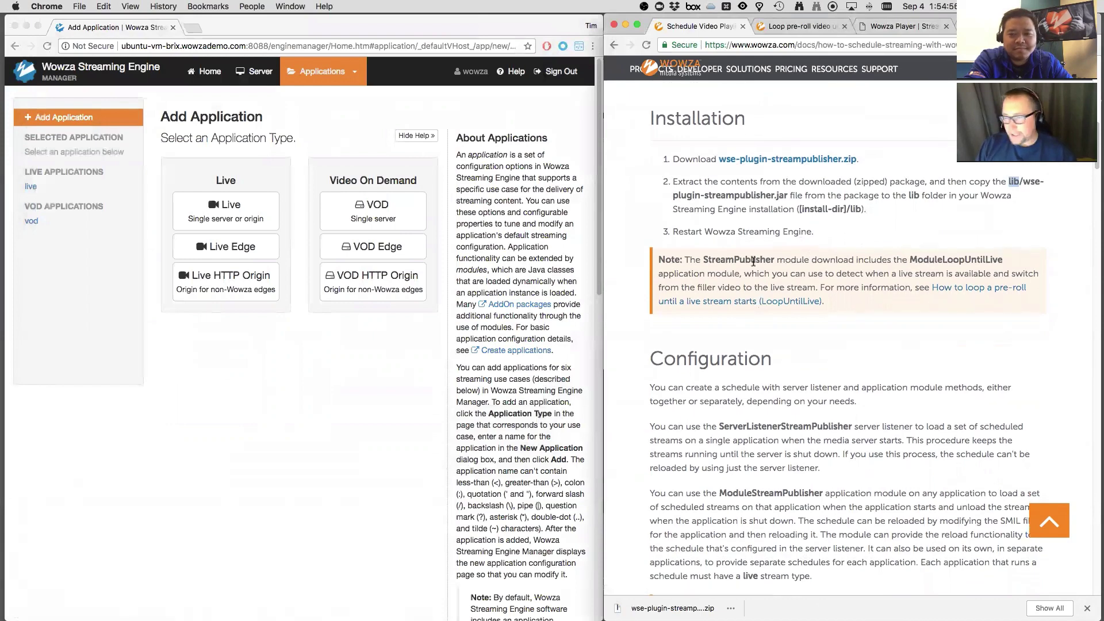
pyautogui.scroll(-3, 753, 261)
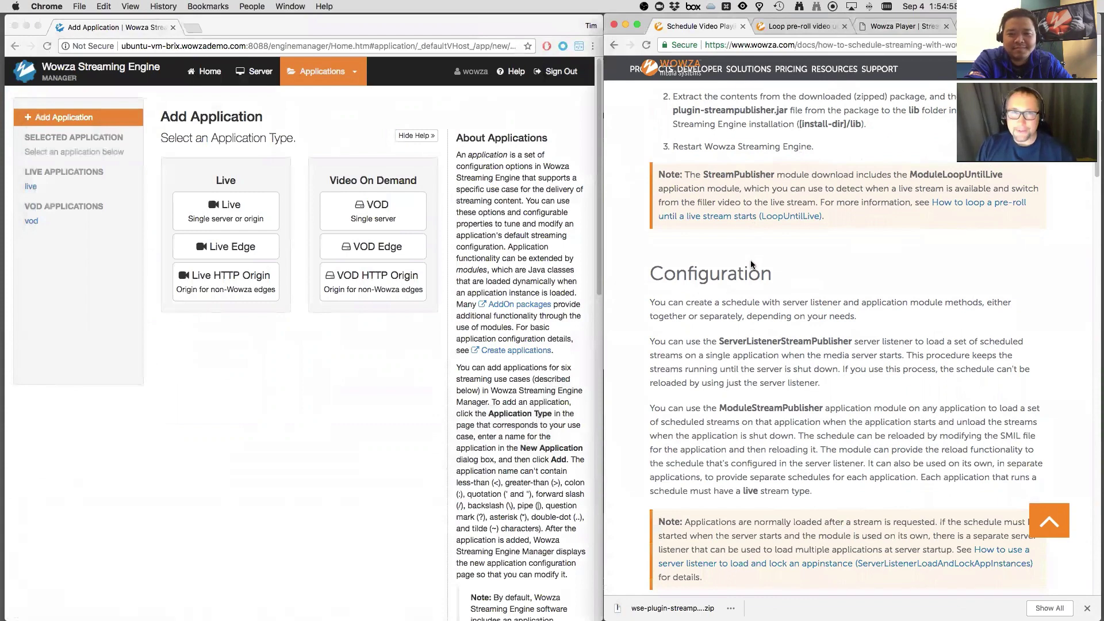
# Step: Examine the article's Configuration overview and the Server listener configuration section with its fully qualified class name
pyautogui.scroll(-3, 752, 264)
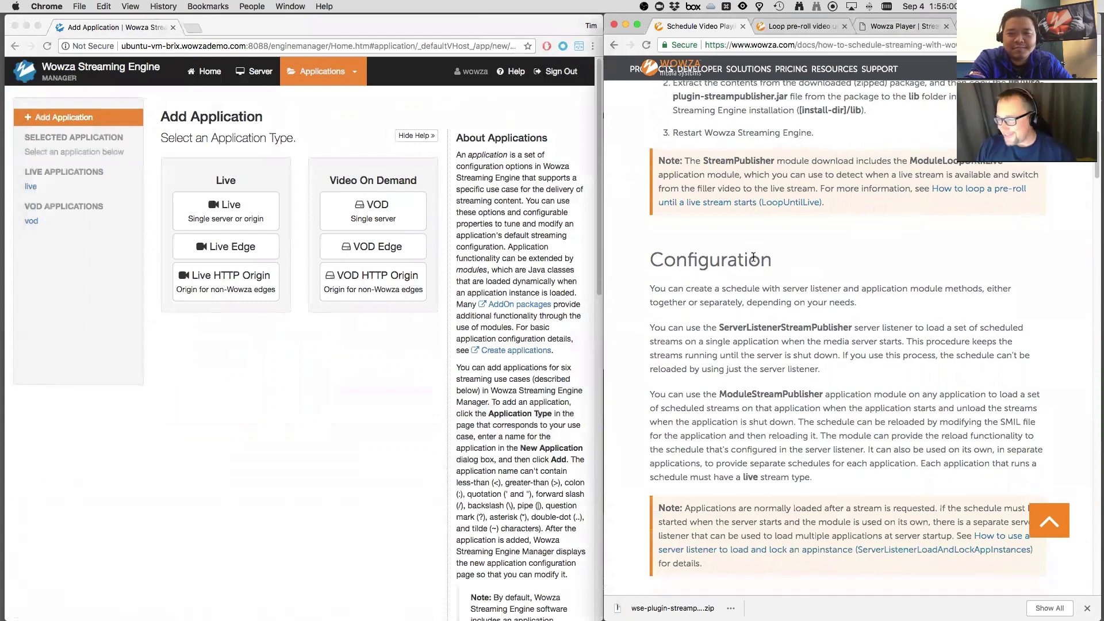
pyautogui.scroll(-1, 699, 221)
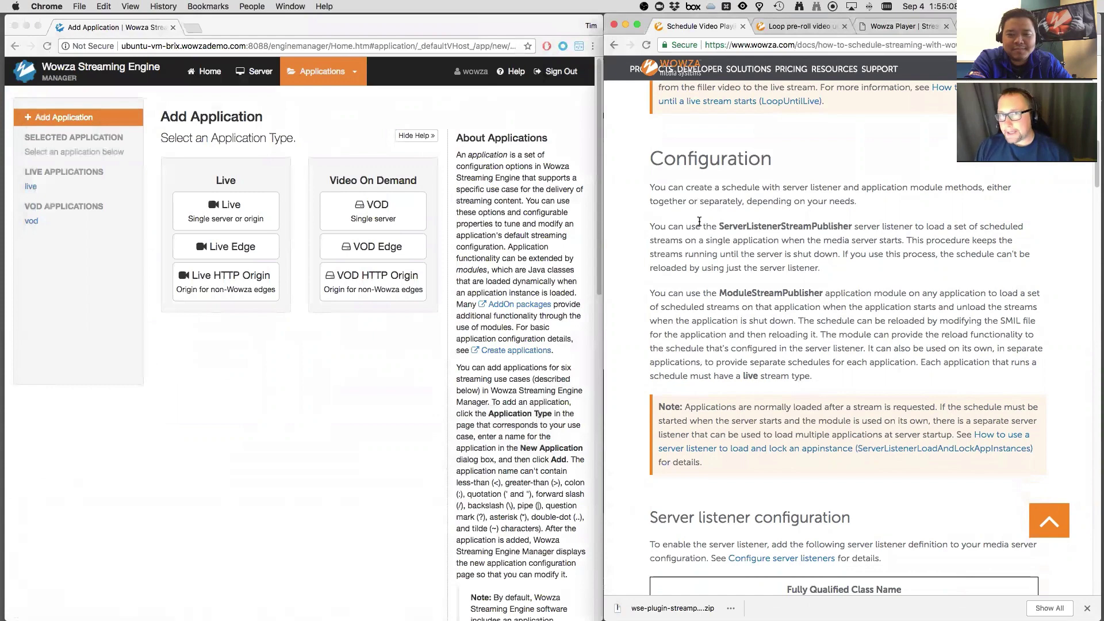
pyautogui.click(355, 73)
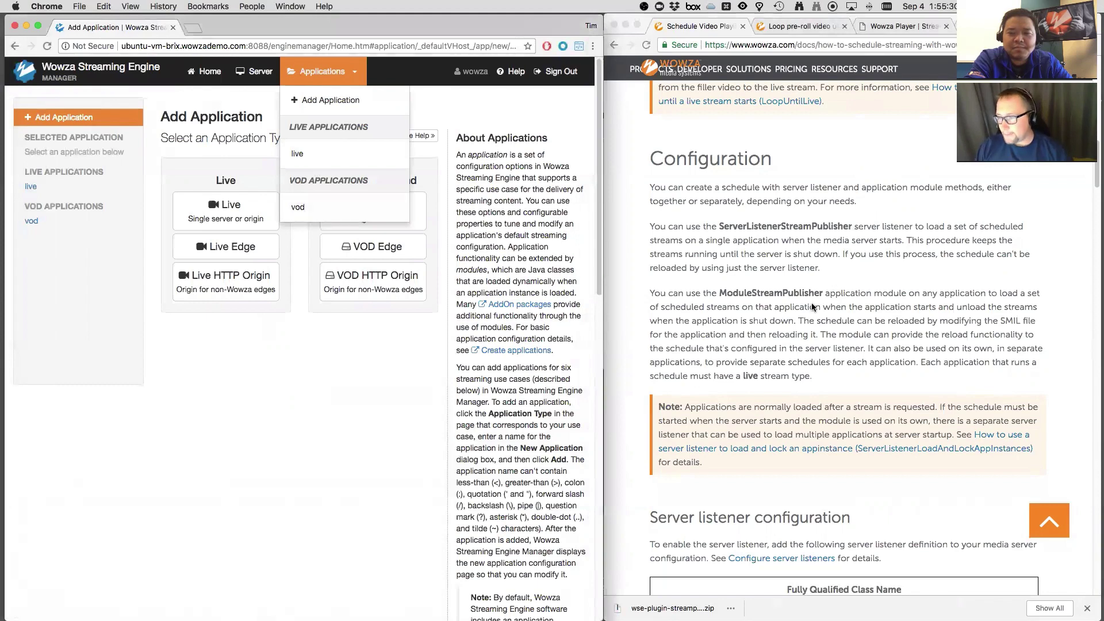
pyautogui.click(810, 308)
pyautogui.scroll(-2, 810, 308)
pyautogui.scroll(-6, 809, 307)
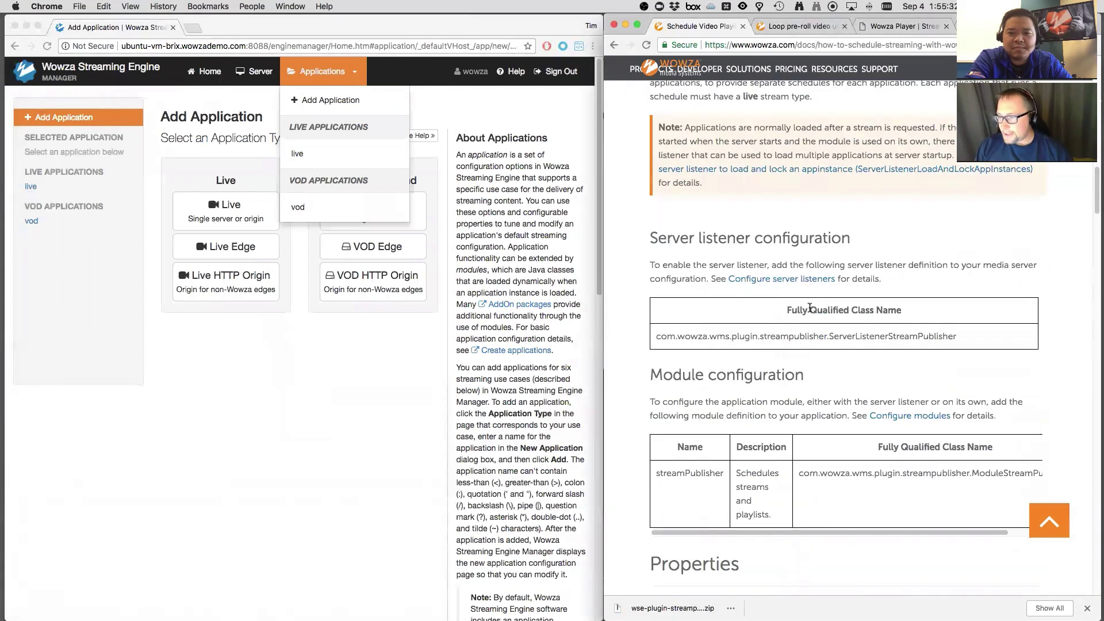
pyautogui.scroll(-2, 810, 310)
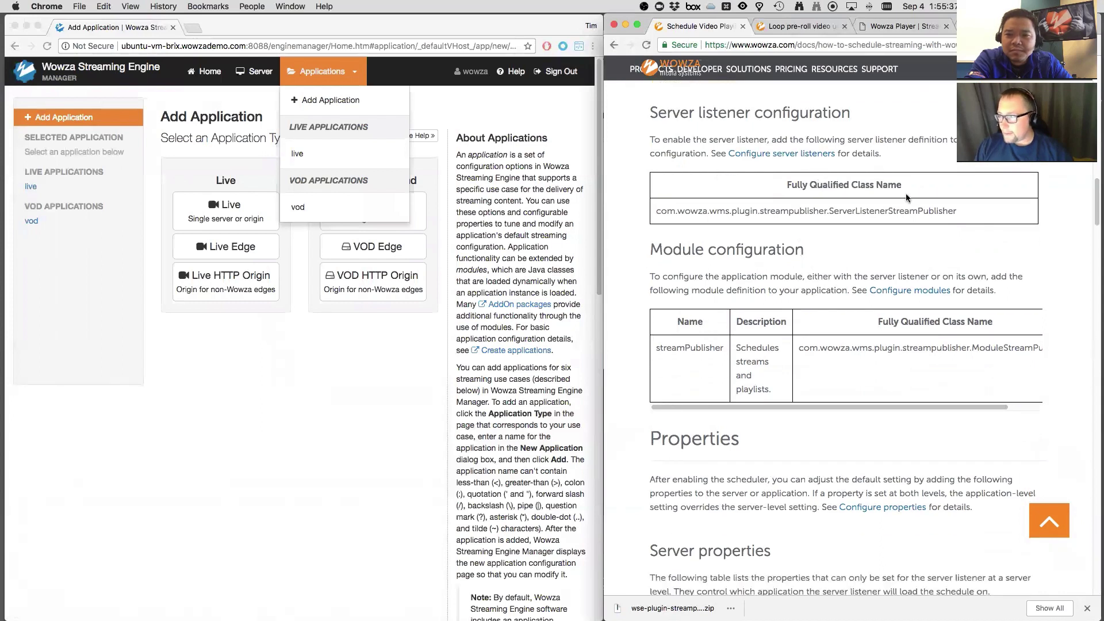
pyautogui.moveTo(956, 213); pyautogui.dragTo(655, 212)
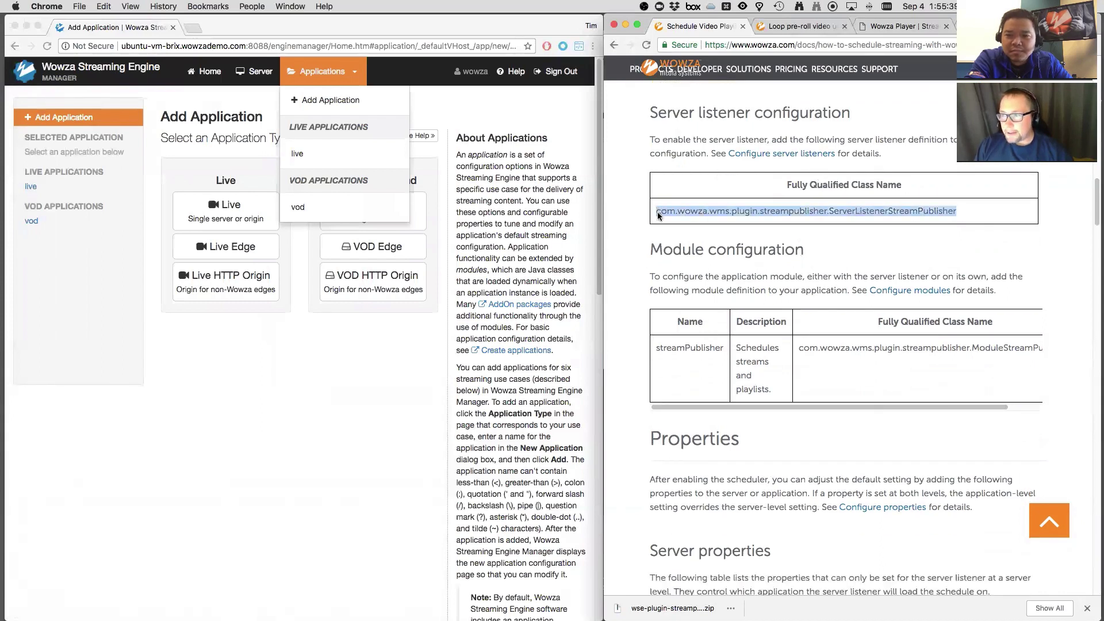
pyautogui.click(288, 378)
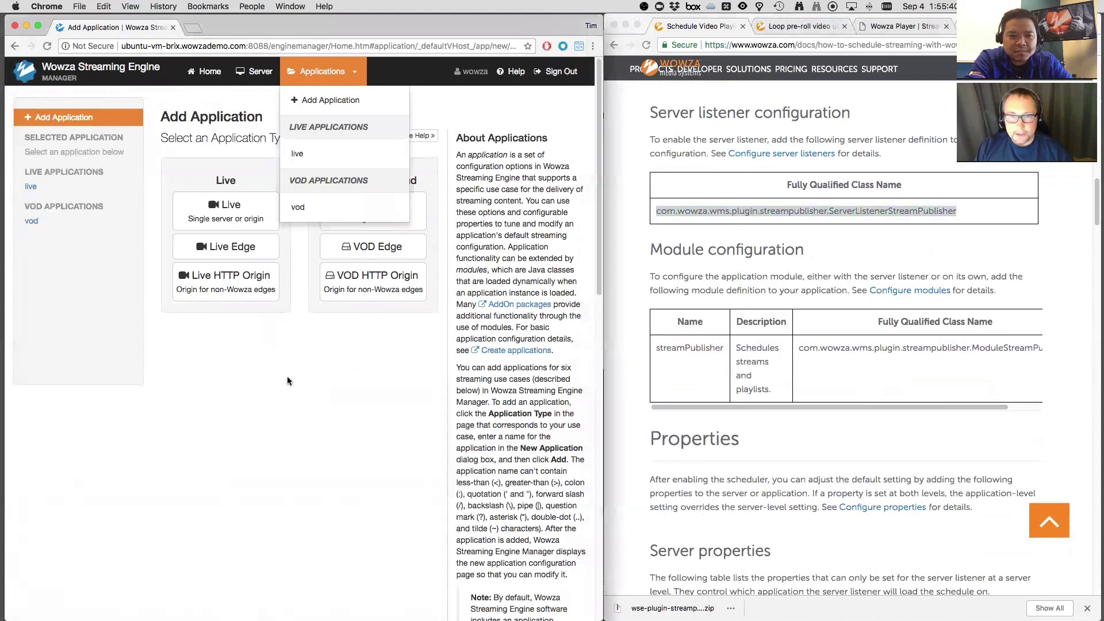
pyautogui.click(257, 347)
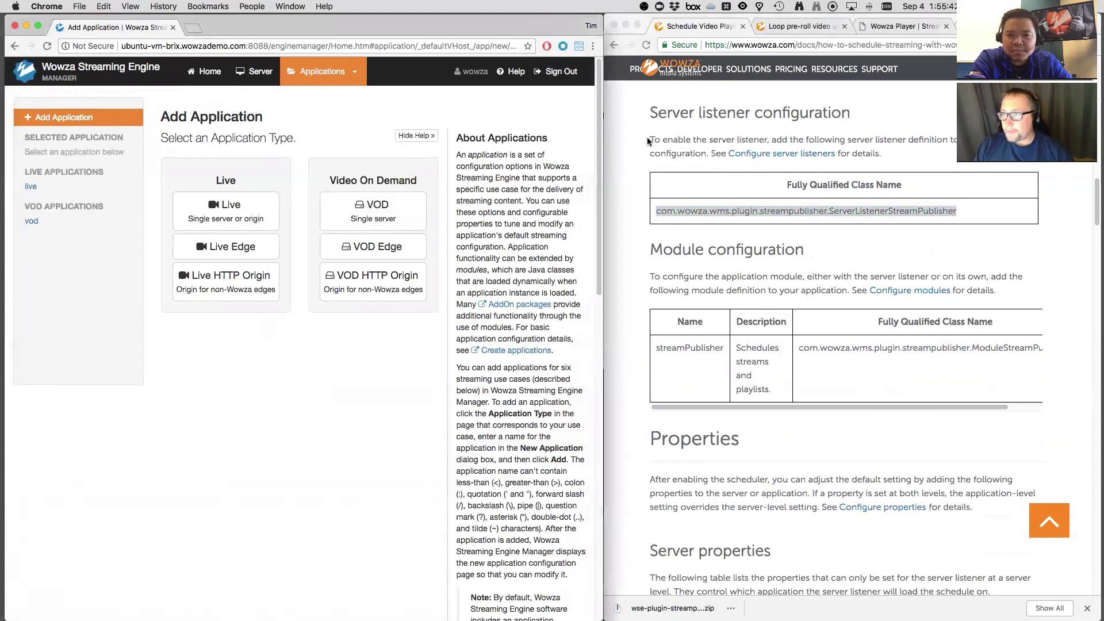
pyautogui.click(735, 139)
pyautogui.moveTo(737, 139); pyautogui.dragTo(950, 140)
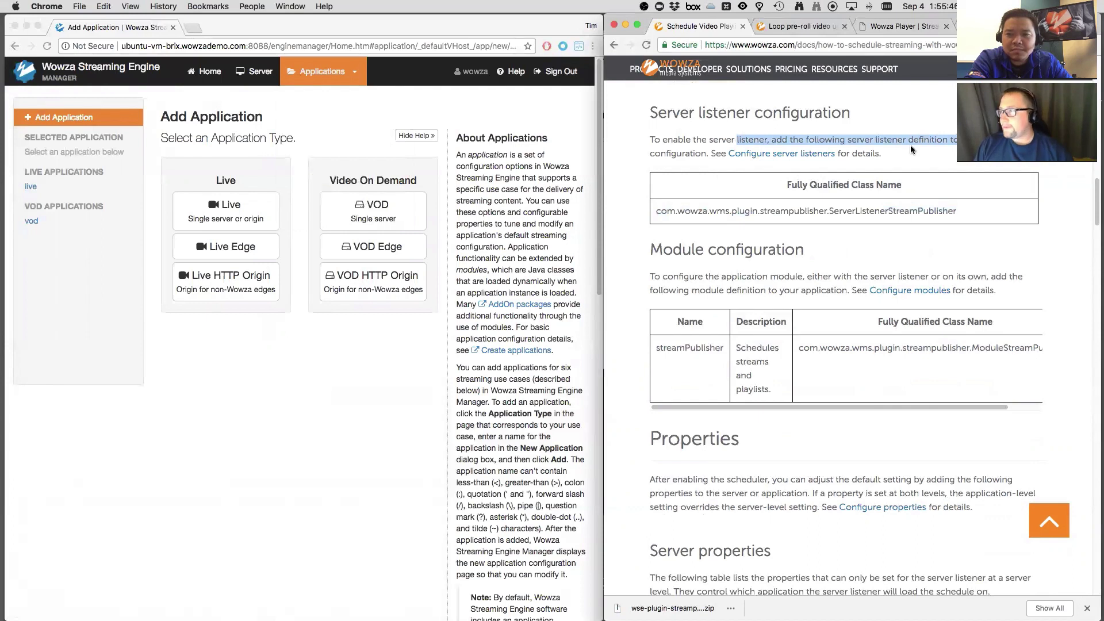
pyautogui.click(688, 151)
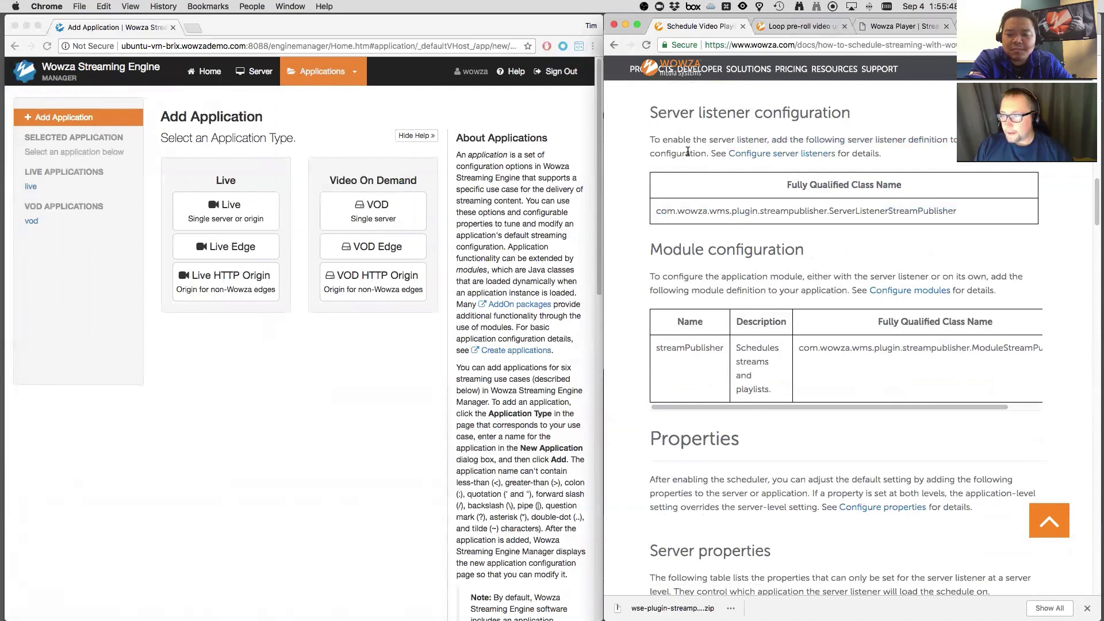
# Step: Open the server listeners list in the Wowza server's Server Setup for editing
pyautogui.click(255, 73)
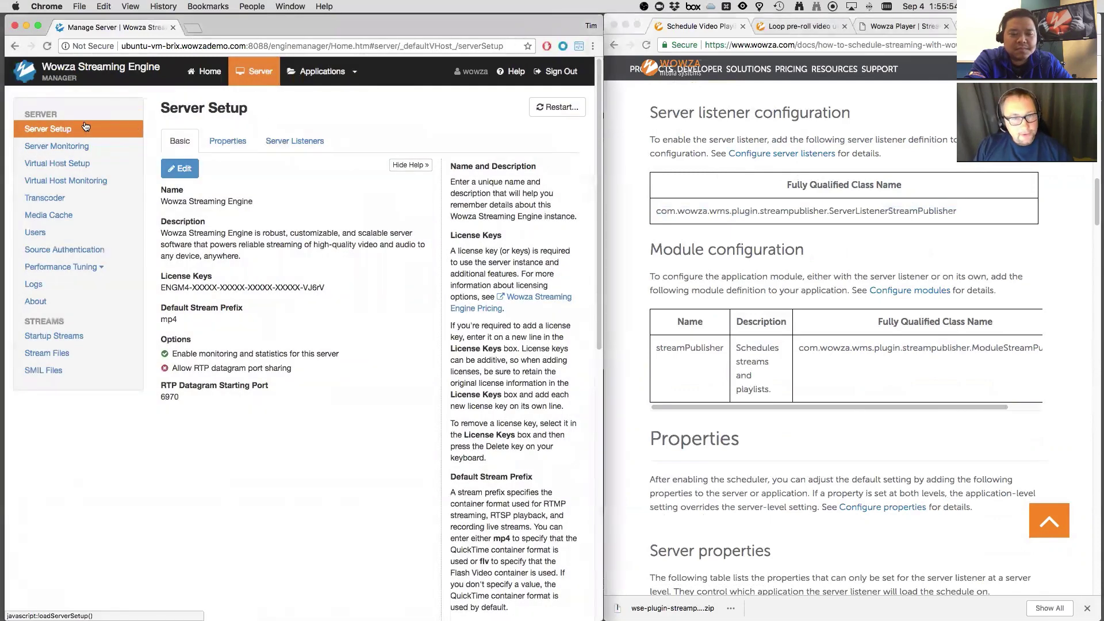
pyautogui.click(44, 132)
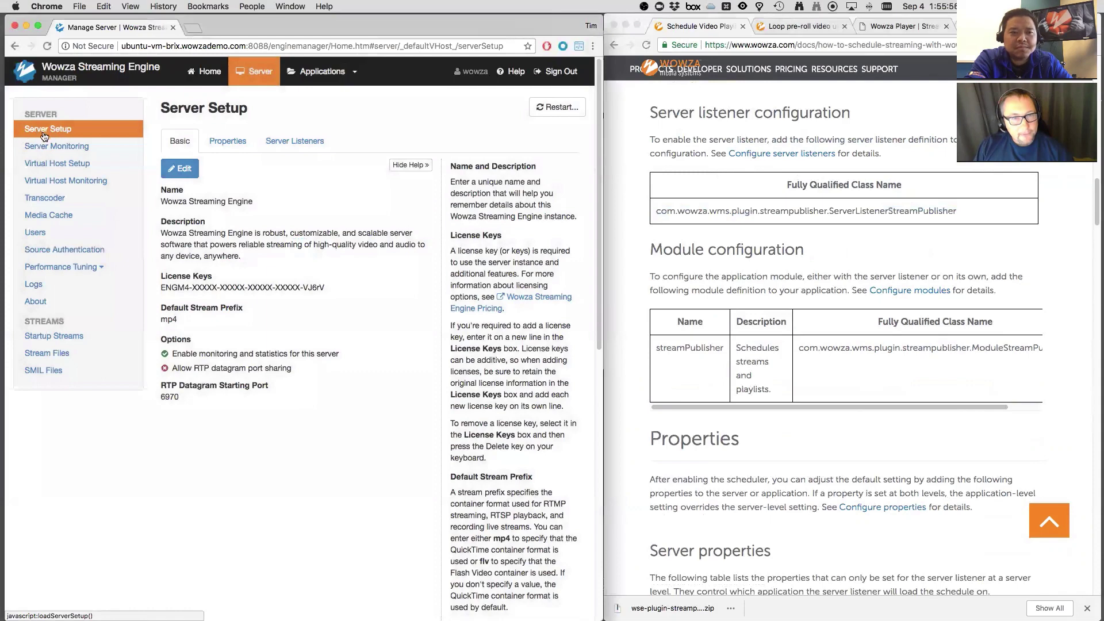
pyautogui.click(300, 143)
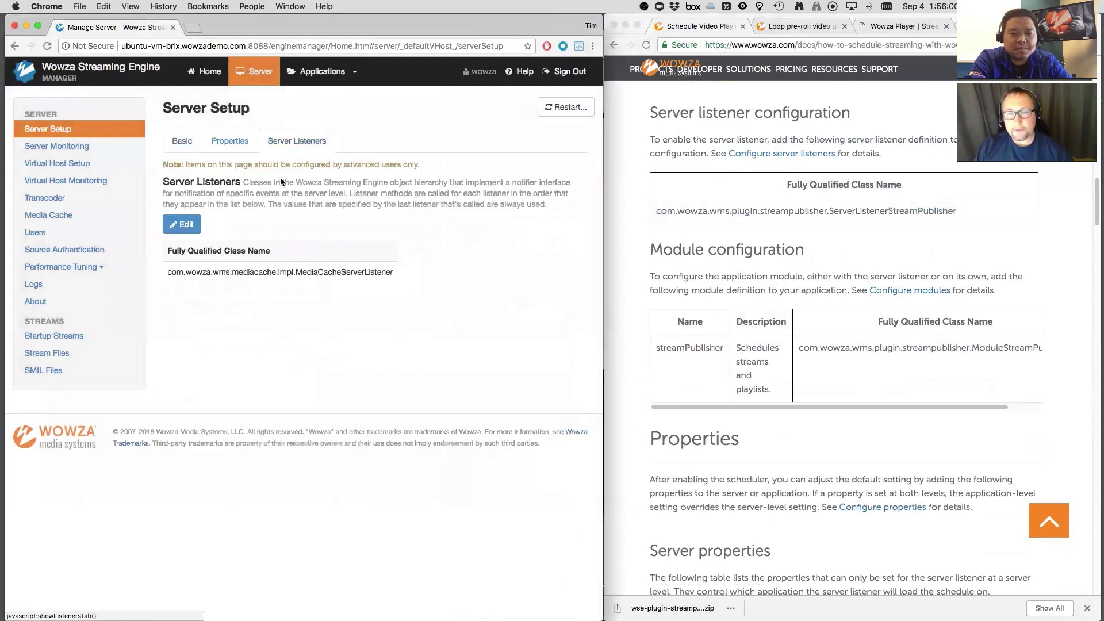
pyautogui.click(182, 229)
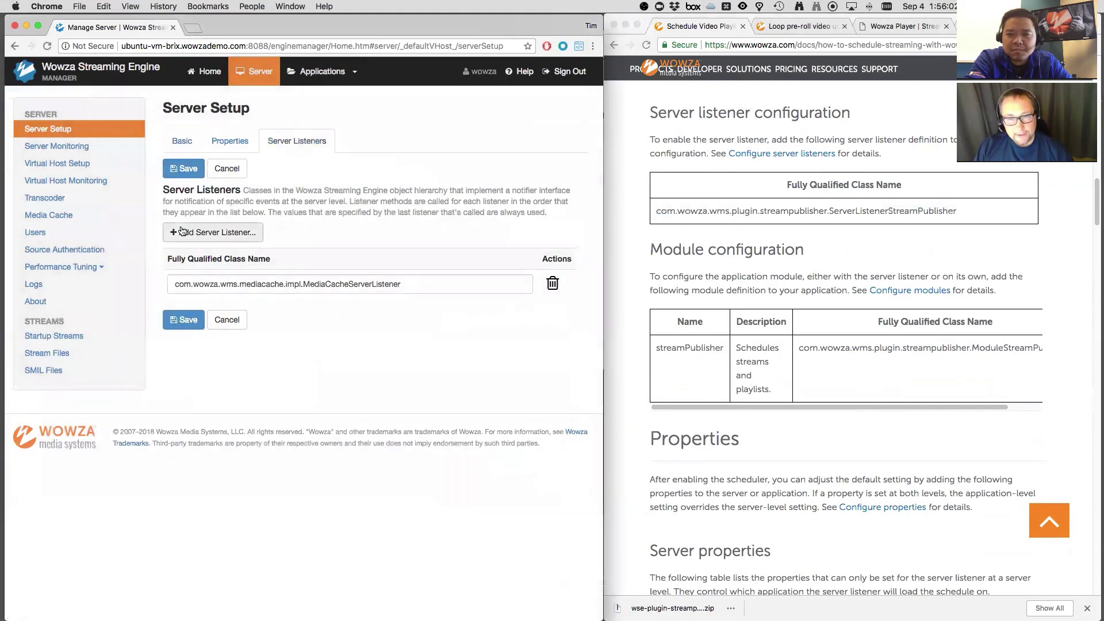
# Step: Add a server listener with the base class com.wowza.wms.plugin.streampublisher.ServerListenerStreamPublisher copied from the article, and save the listener list
pyautogui.click(223, 236)
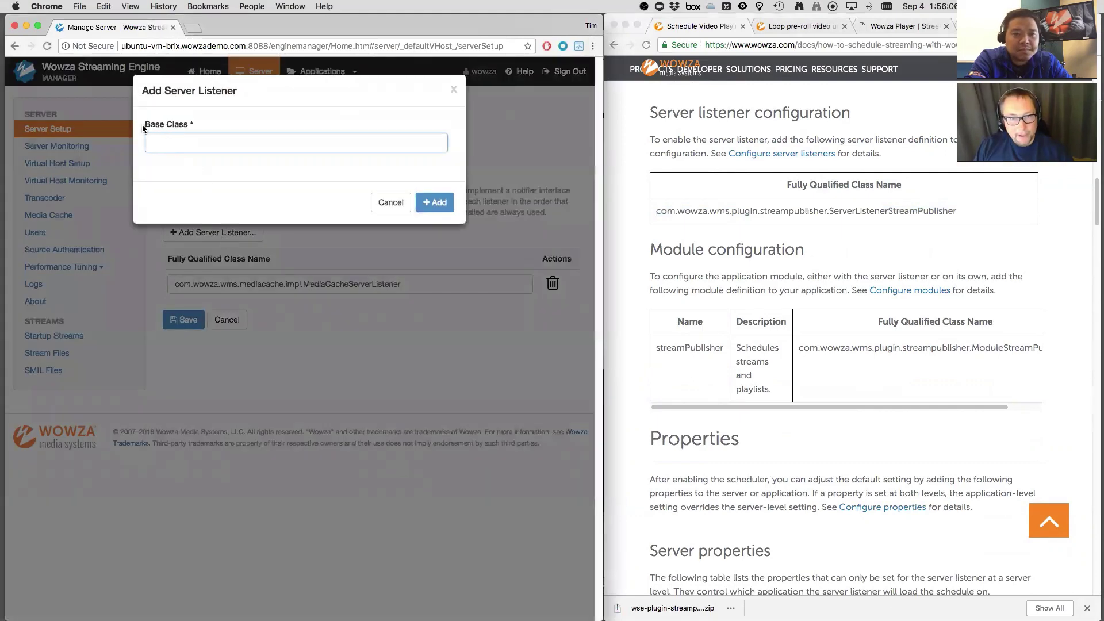
pyautogui.moveTo(143, 124); pyautogui.dragTo(161, 124)
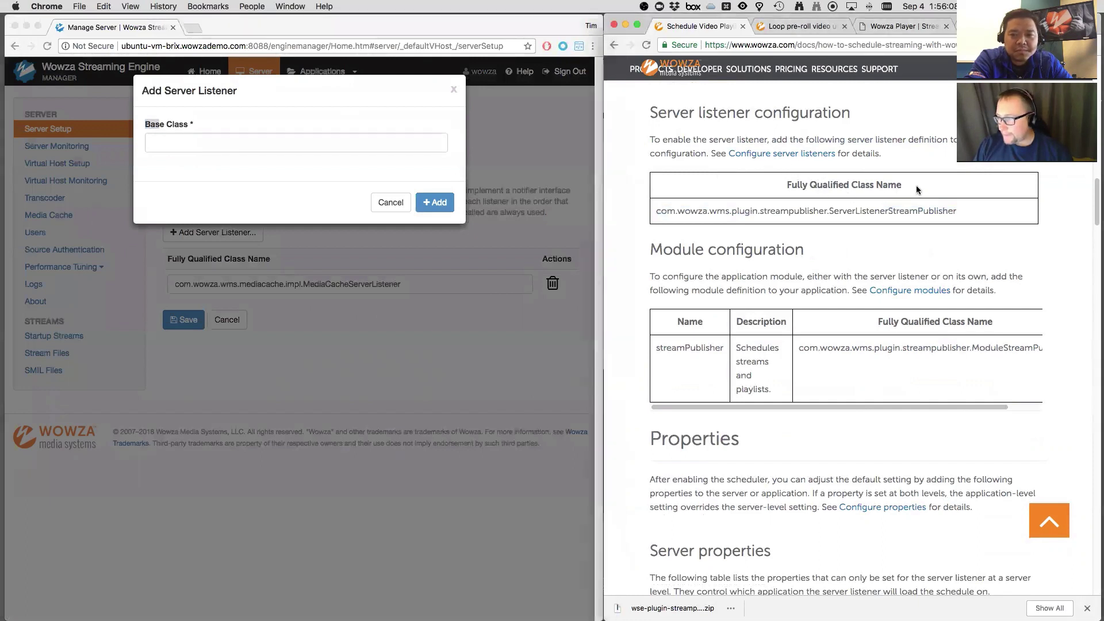
pyautogui.moveTo(916, 190); pyautogui.dragTo(788, 185)
pyautogui.click(789, 185)
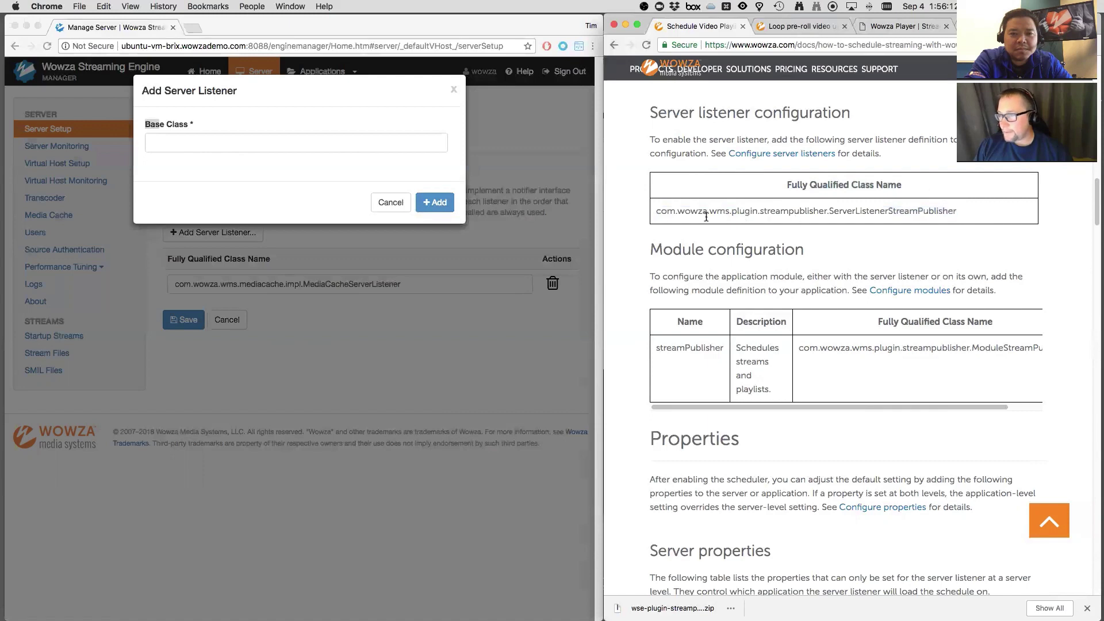
pyautogui.doubleClick(656, 212)
pyautogui.rightClick(669, 212)
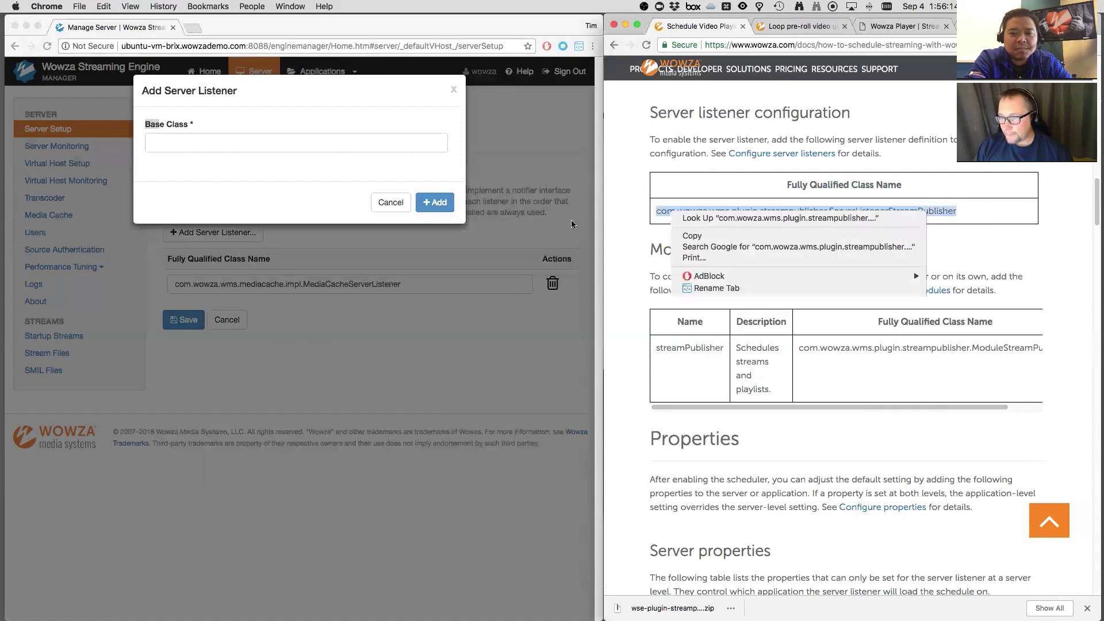
pyautogui.click(689, 237)
pyautogui.click(163, 147)
pyautogui.rightClick(164, 147)
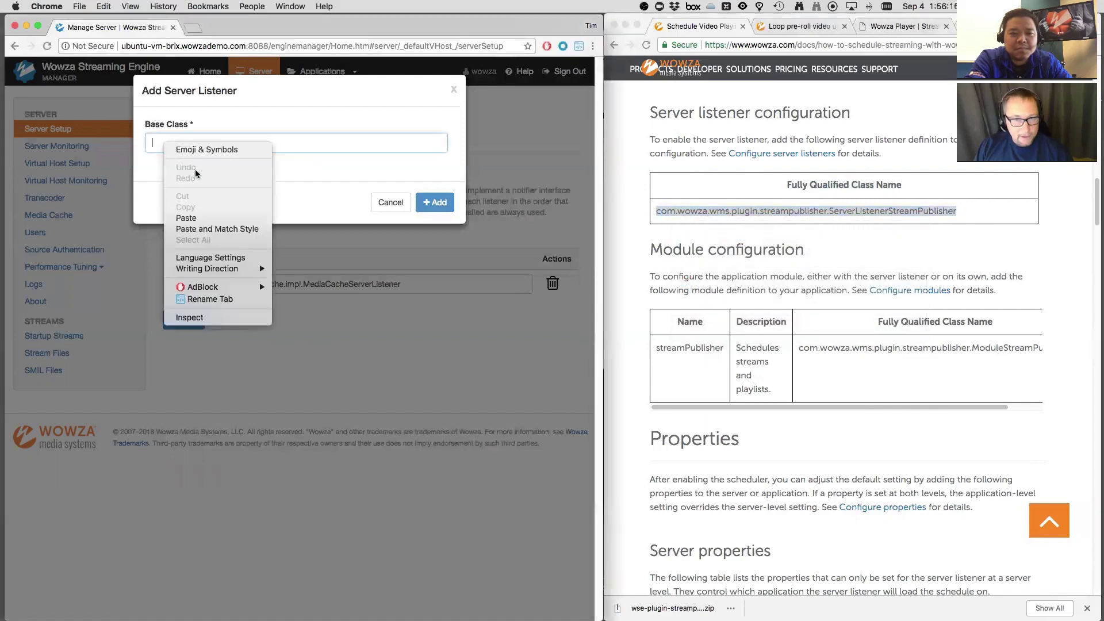
pyautogui.click(190, 218)
pyautogui.click(426, 202)
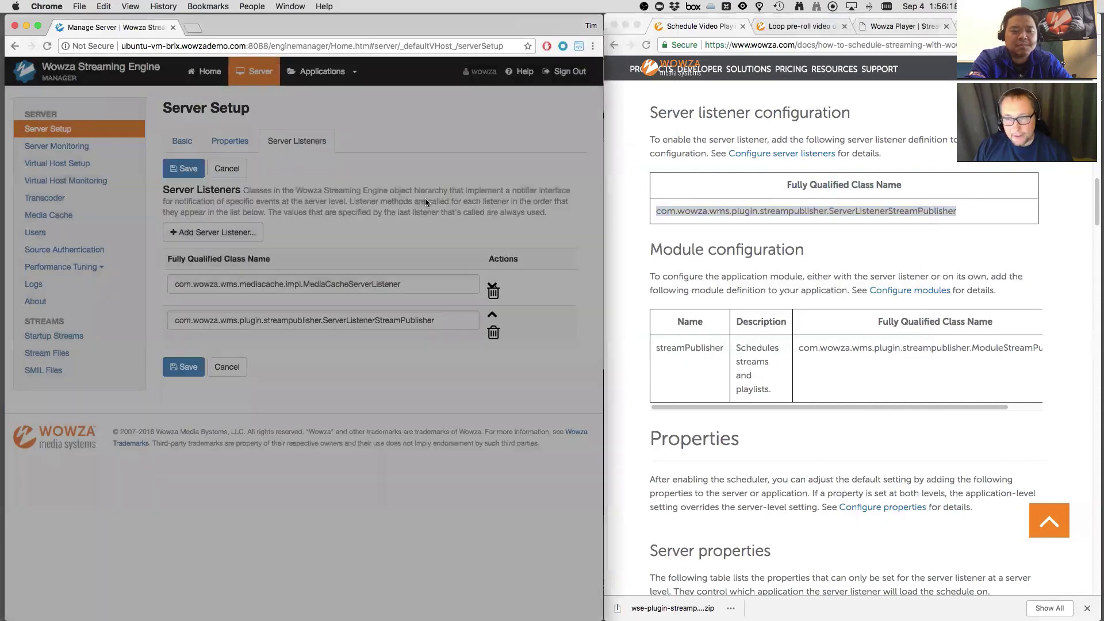
pyautogui.click(178, 368)
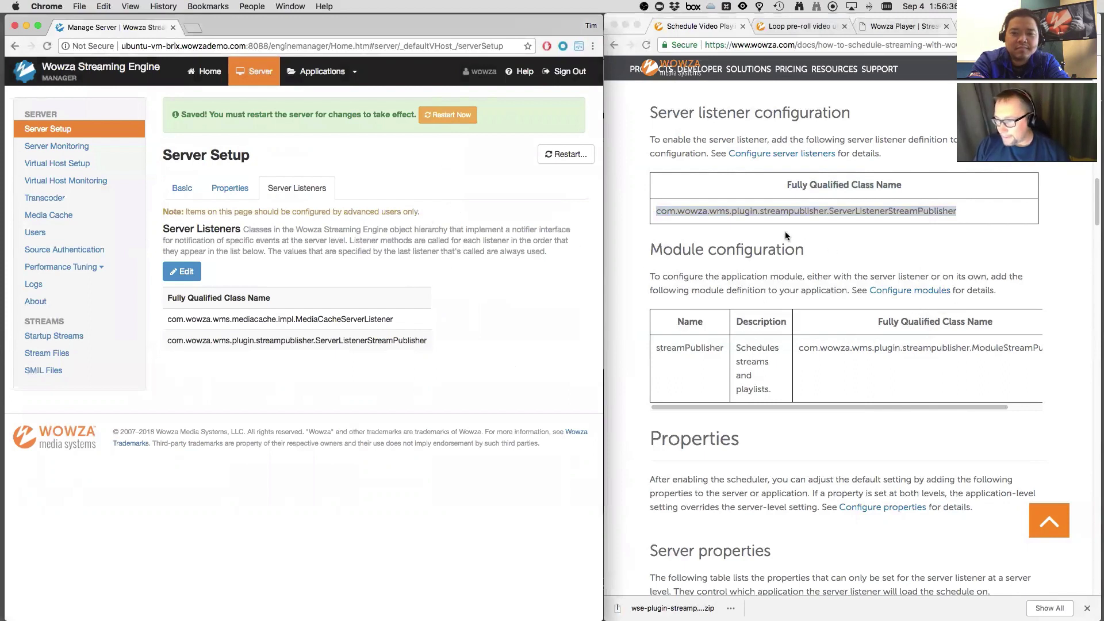
# Step: Examine the article's Server properties section covering streamPublisherVHost and streamPublisherApplication
pyautogui.scroll(-1, 785, 233)
pyautogui.click(753, 207)
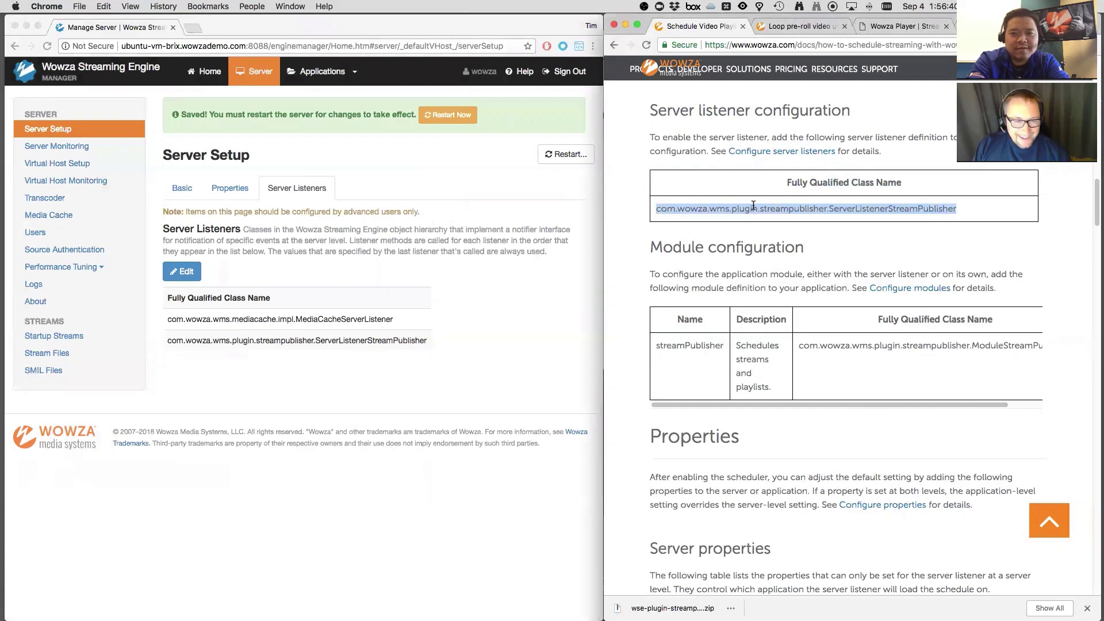
pyautogui.scroll(-10, 753, 205)
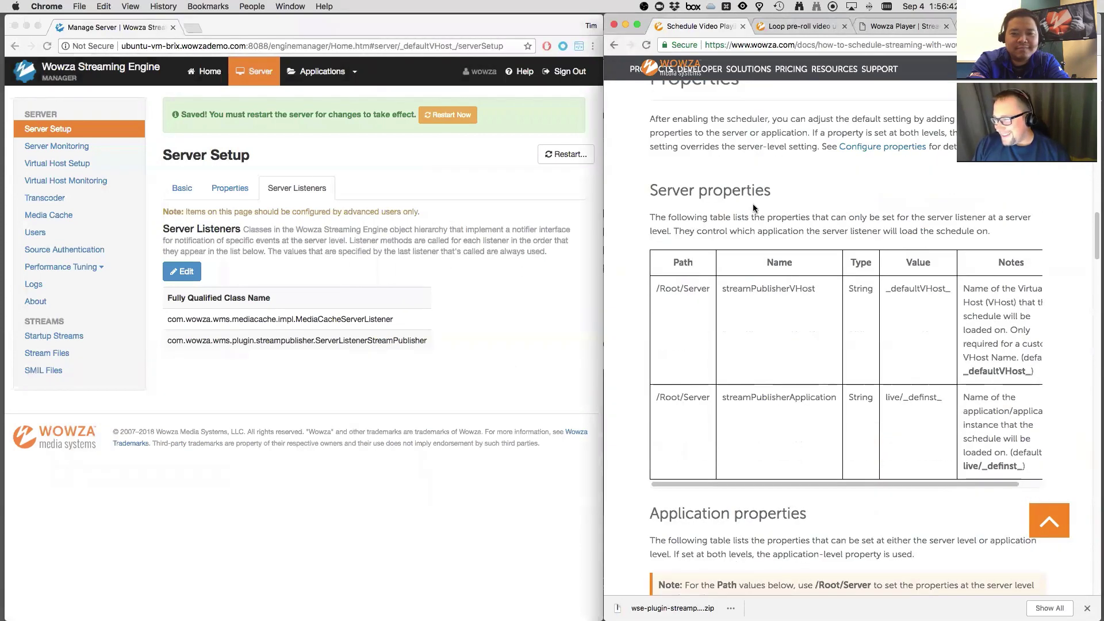
pyautogui.scroll(-1, 753, 207)
pyautogui.scroll(-1, 753, 210)
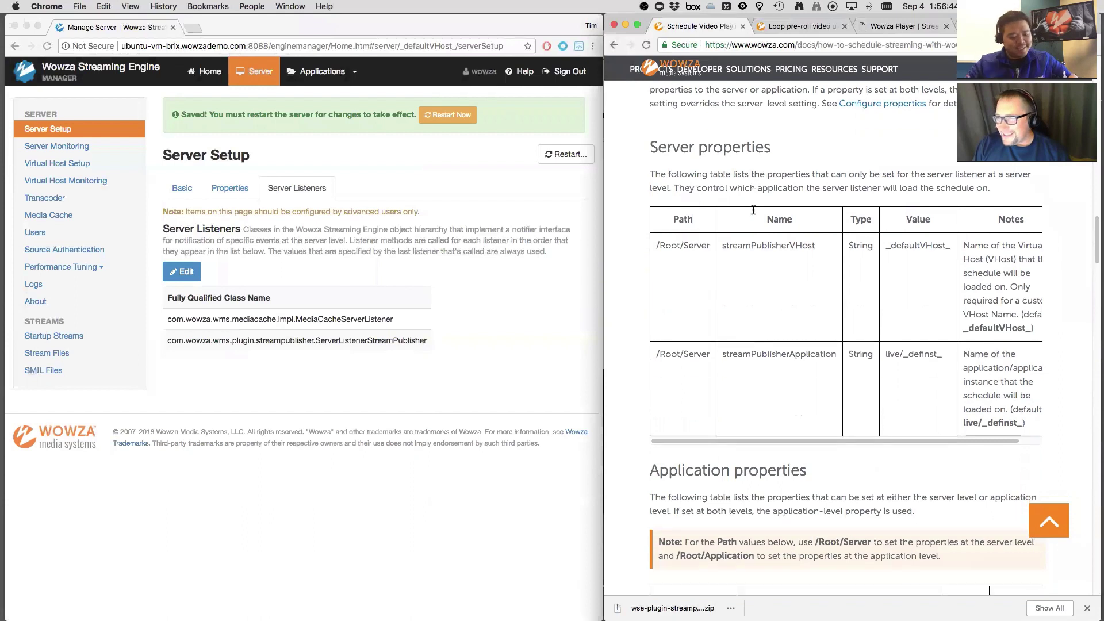
pyautogui.moveTo(649, 148); pyautogui.dragTo(768, 149)
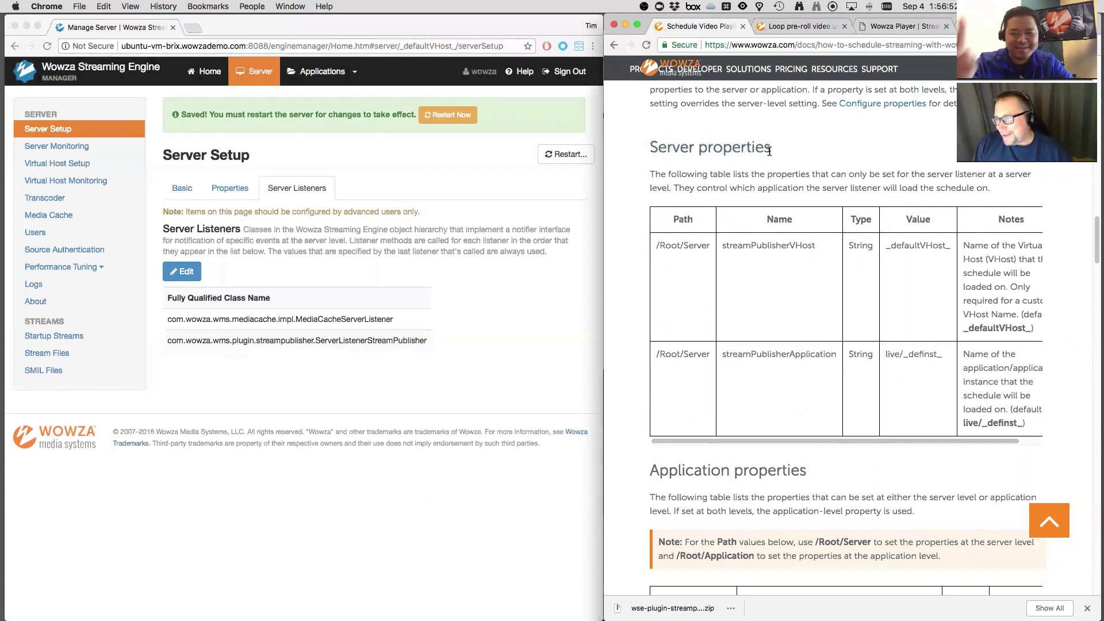
pyautogui.moveTo(769, 150); pyautogui.dragTo(683, 148)
pyautogui.click(648, 148)
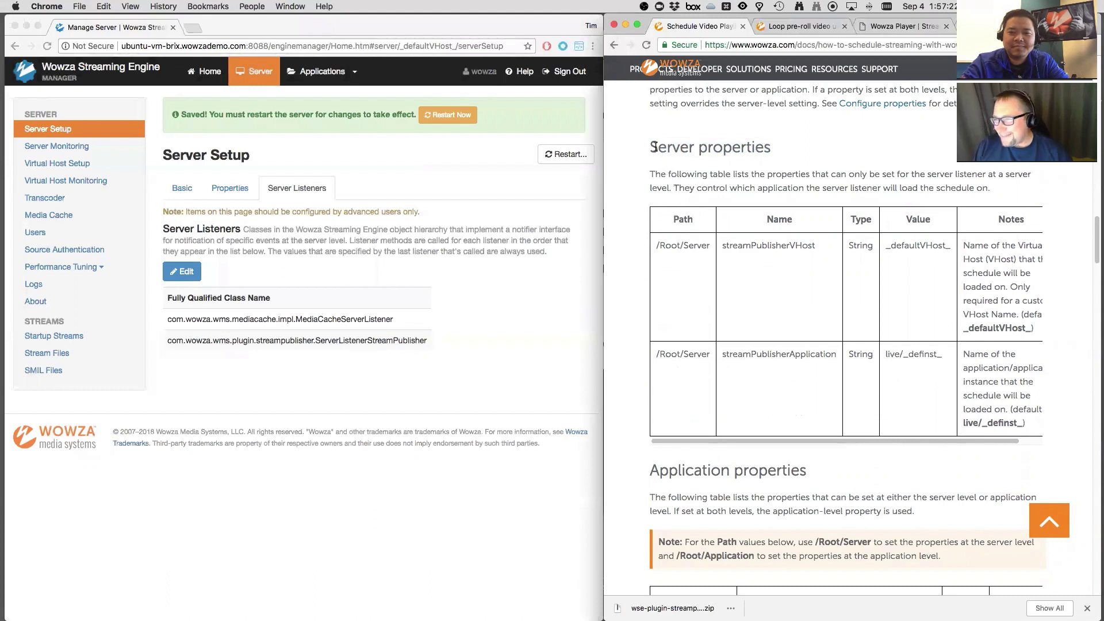
pyautogui.moveTo(651, 147); pyautogui.dragTo(771, 144)
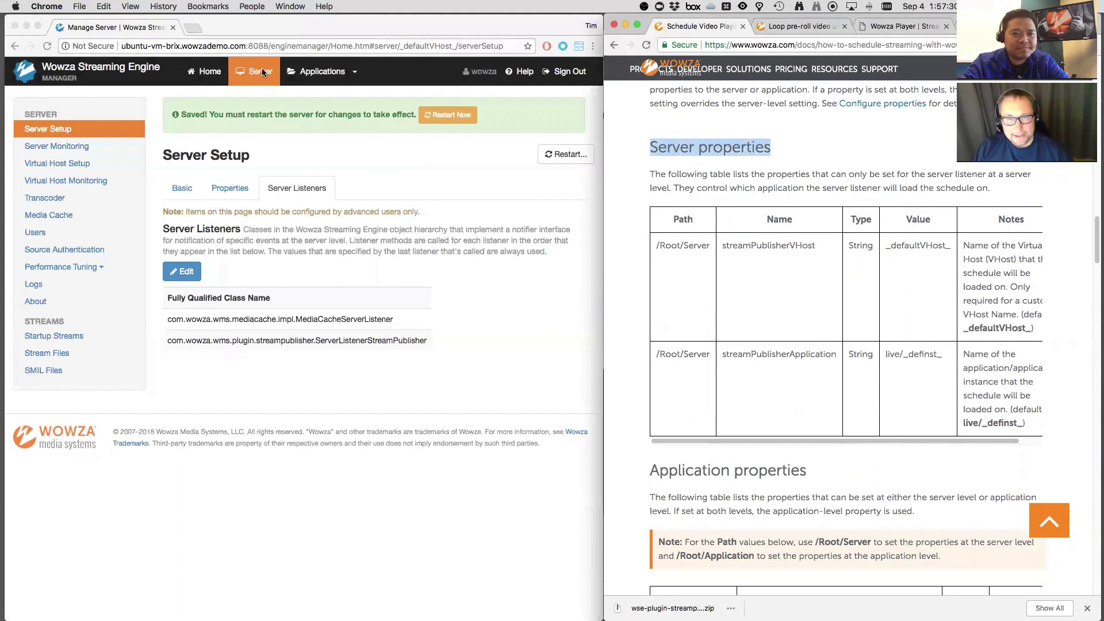
# Step: Find the Custom section in the server's properties and open it for editing
pyautogui.click(230, 188)
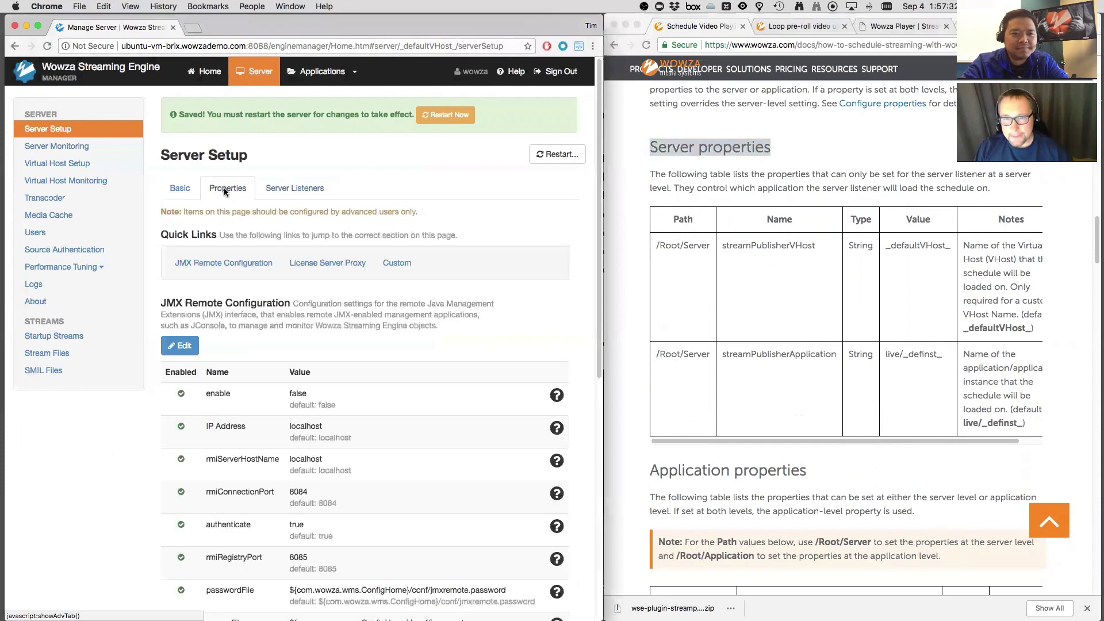
pyautogui.click(403, 265)
pyautogui.scroll(1, 243, 293)
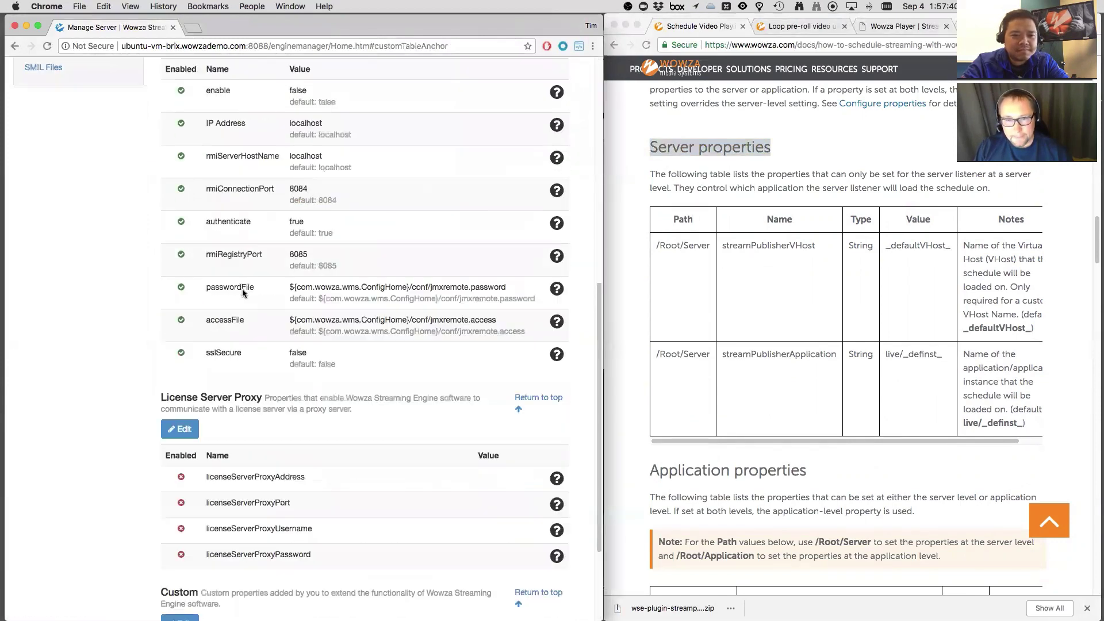
pyautogui.scroll(5, 243, 290)
pyautogui.scroll(-2, 208, 275)
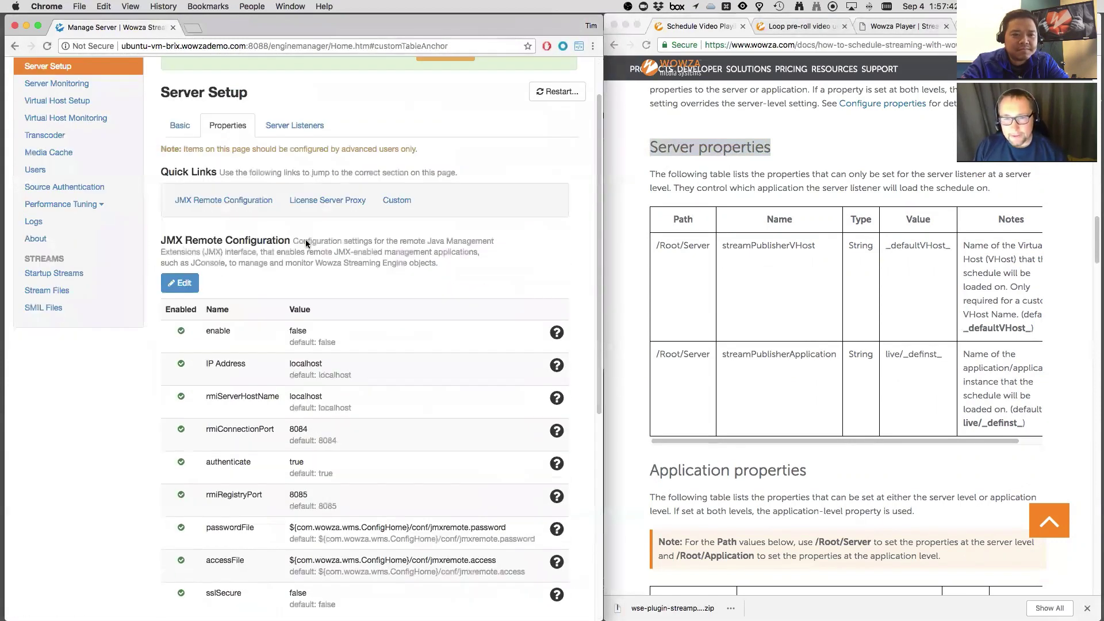
pyautogui.scroll(-5, 312, 240)
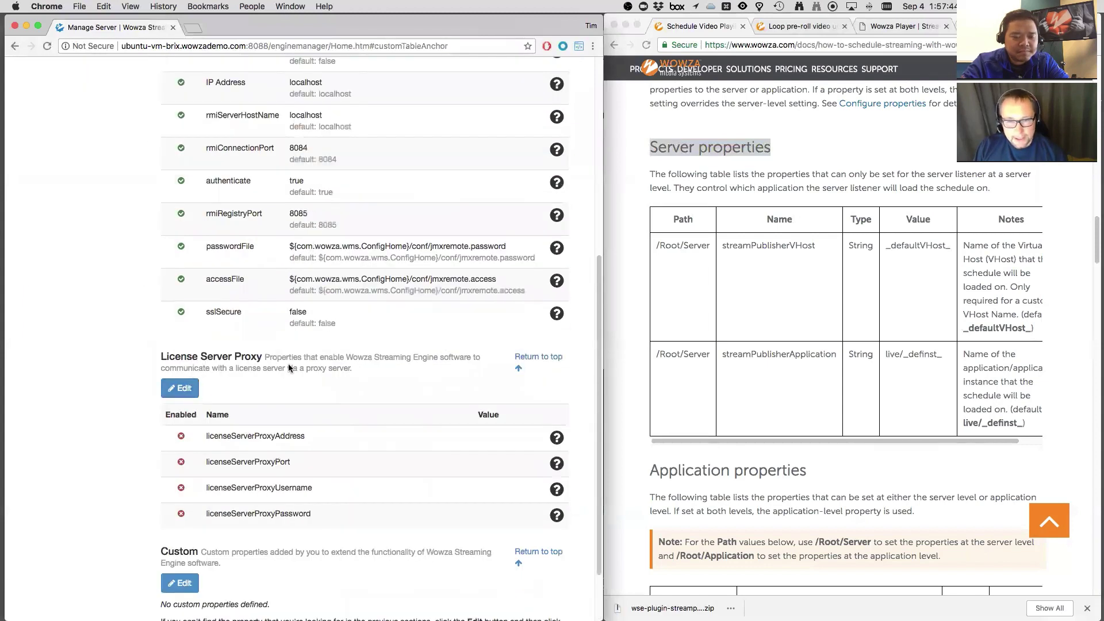
pyautogui.scroll(-2, 288, 368)
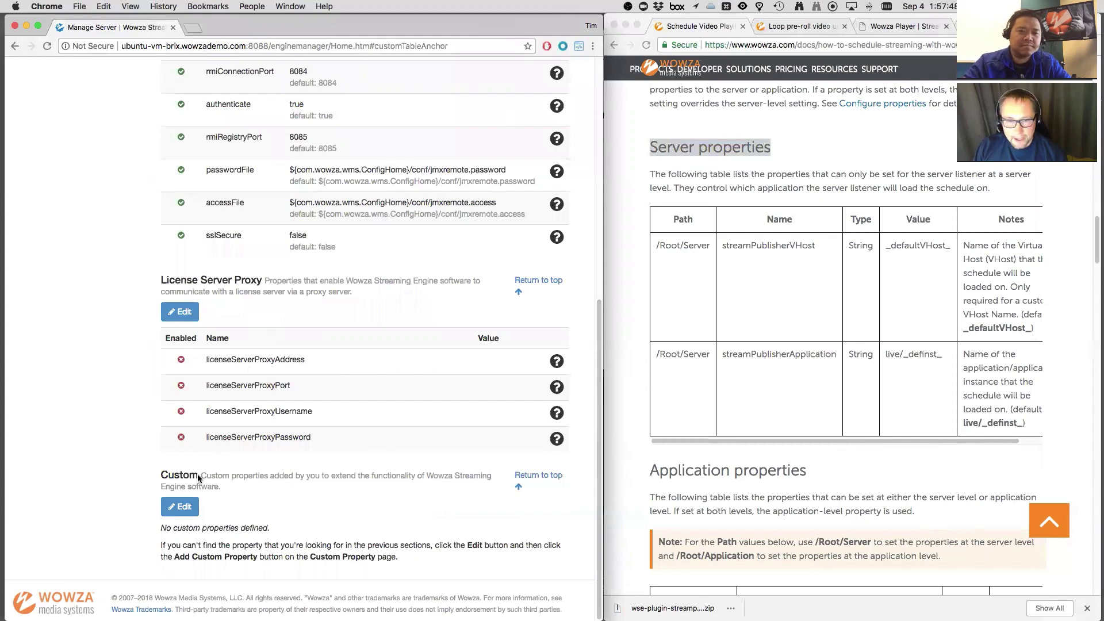
pyautogui.click(183, 510)
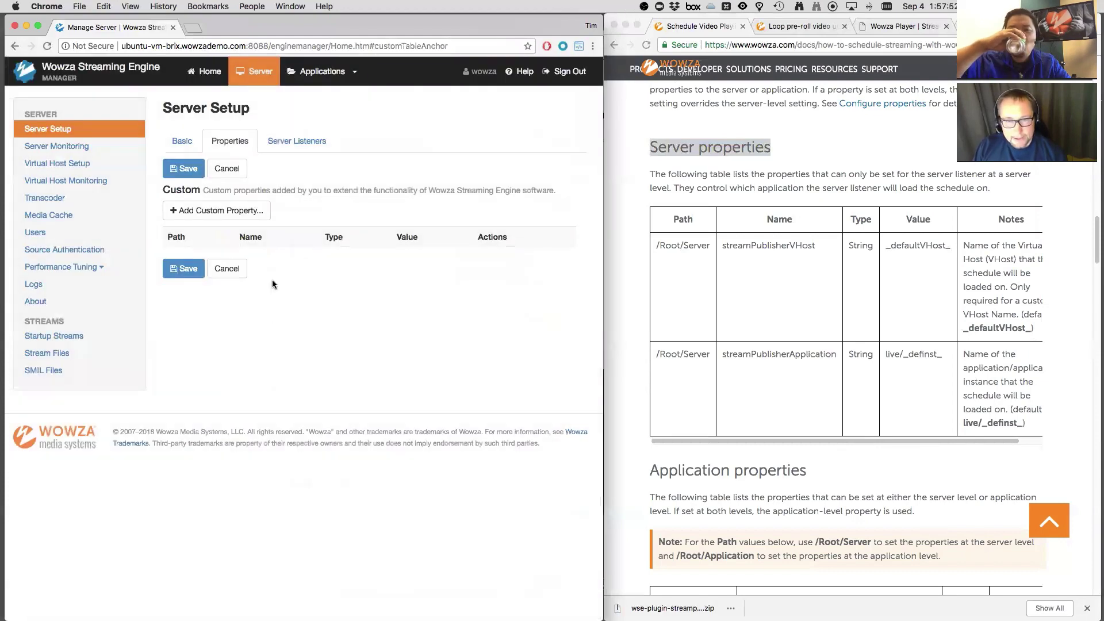
# Step: Start a new custom server property and compare its path, name, type and value fields with the article's streamPublisherVHost row
pyautogui.click(210, 214)
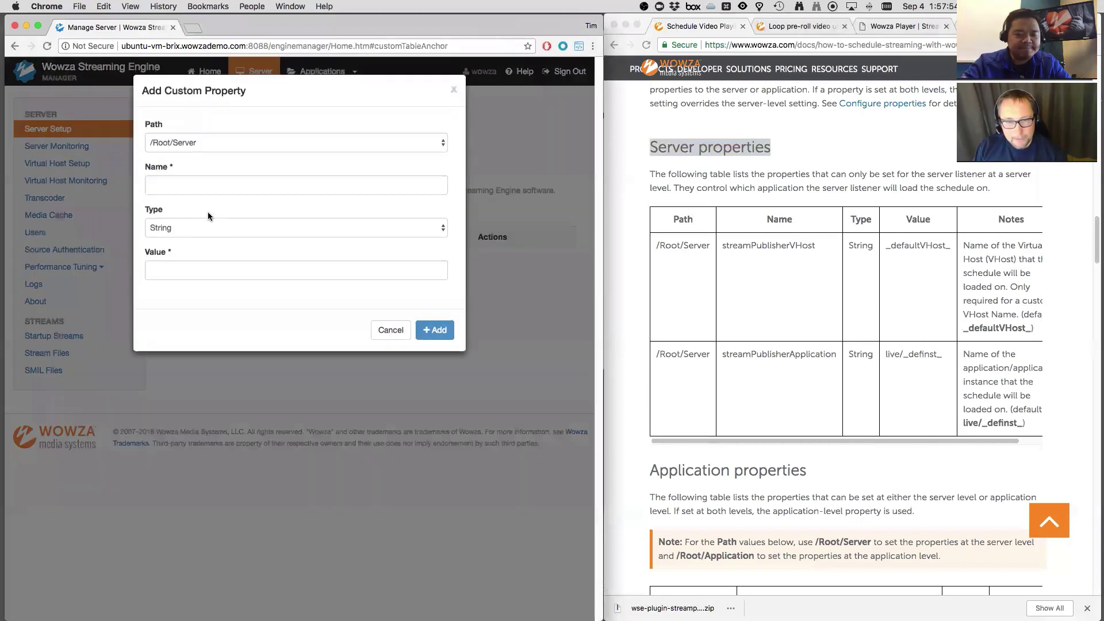
pyautogui.click(655, 287)
pyautogui.click(687, 248)
pyautogui.moveTo(688, 247); pyautogui.dragTo(656, 247)
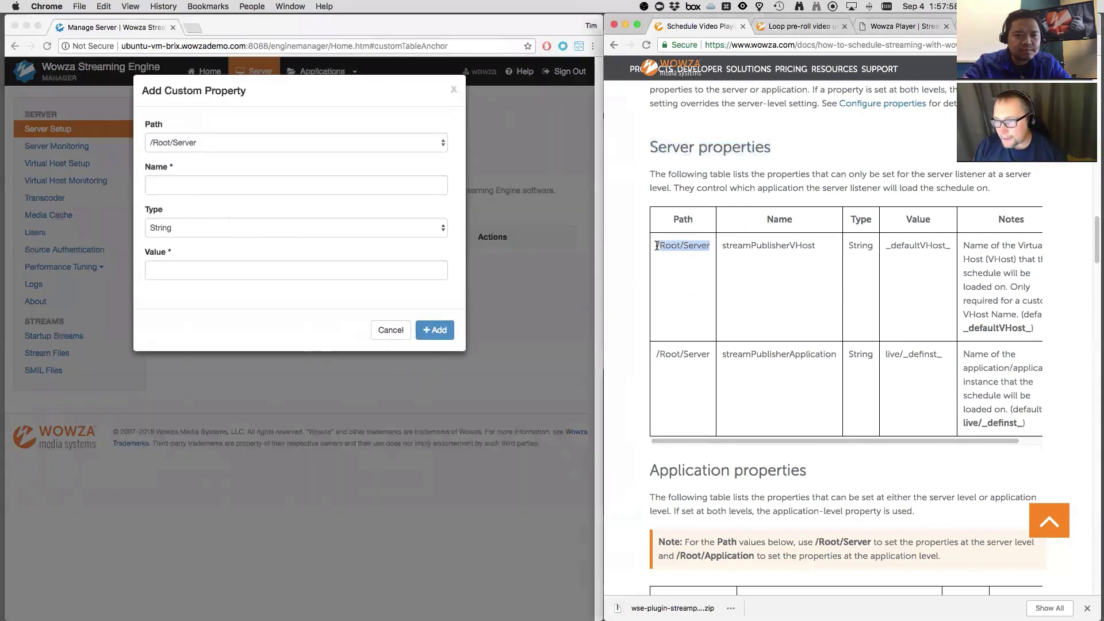
pyautogui.moveTo(819, 247); pyautogui.dragTo(721, 247)
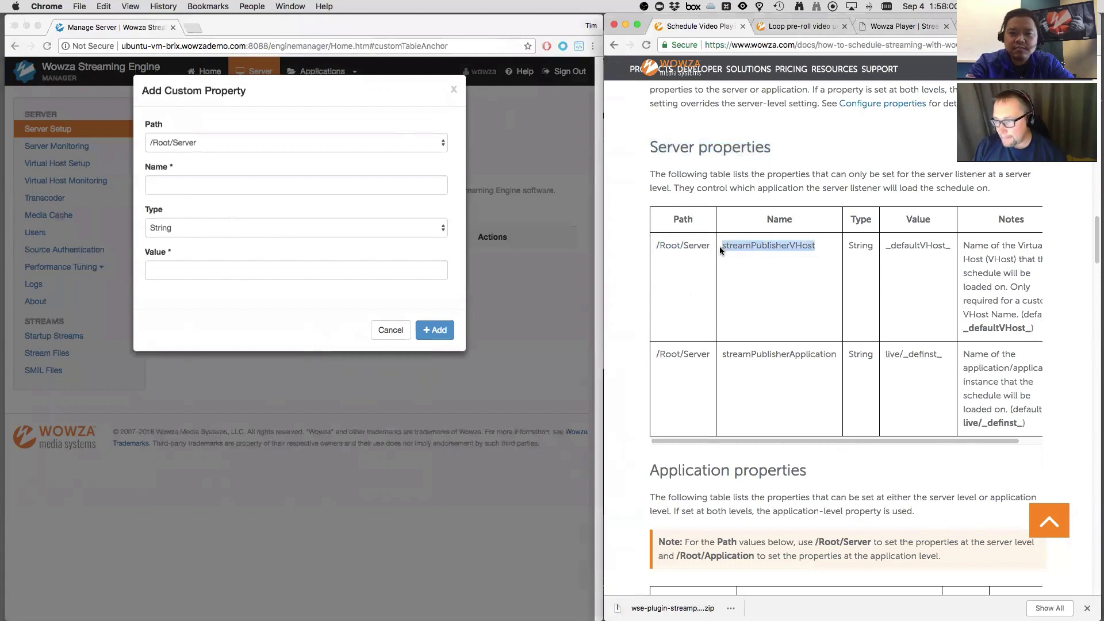
pyautogui.doubleClick(860, 245)
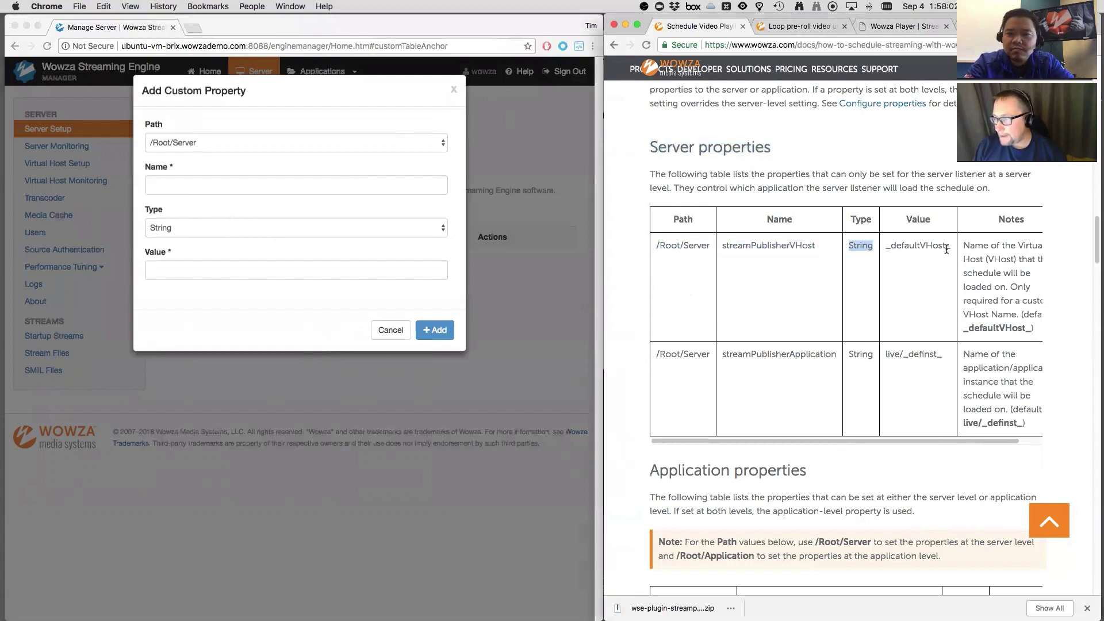
pyautogui.moveTo(950, 247); pyautogui.dragTo(877, 251)
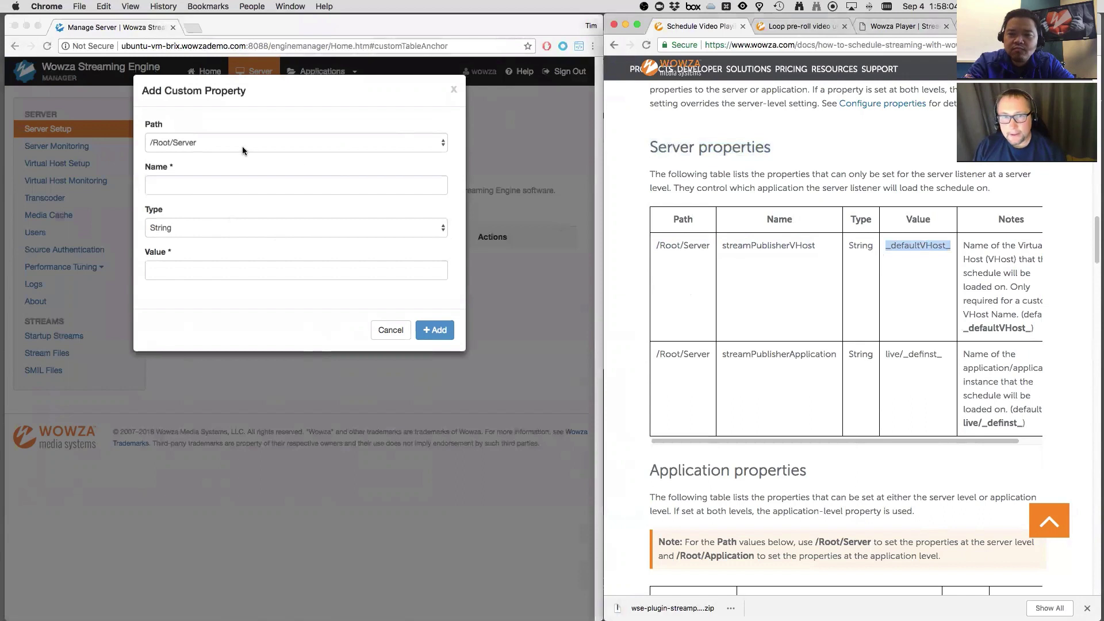
pyautogui.click(205, 180)
pyautogui.click(184, 227)
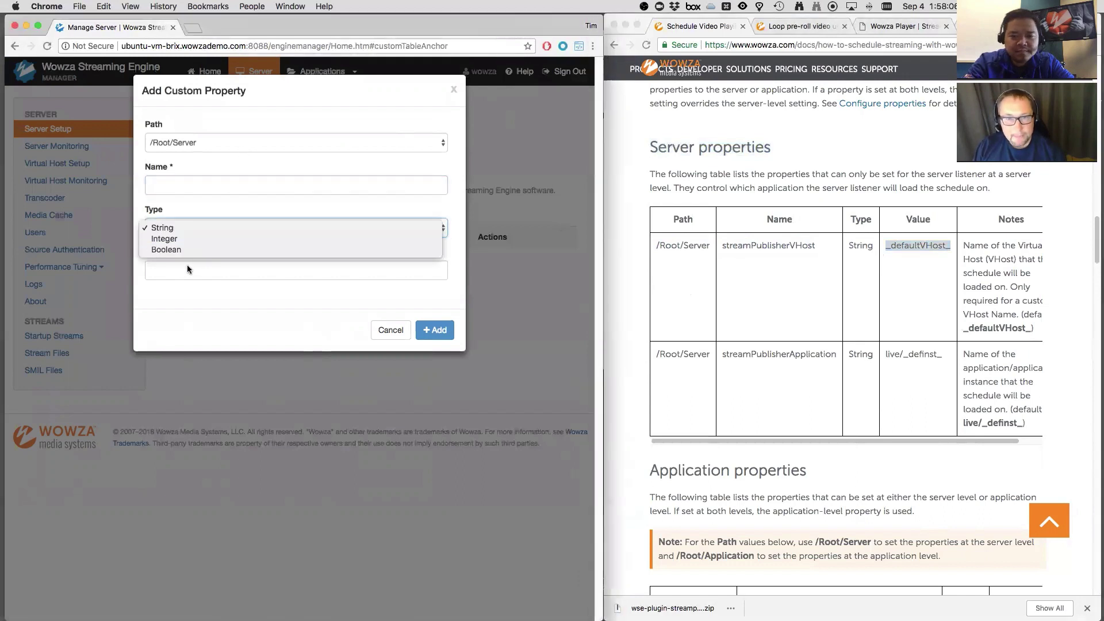
pyautogui.click(186, 268)
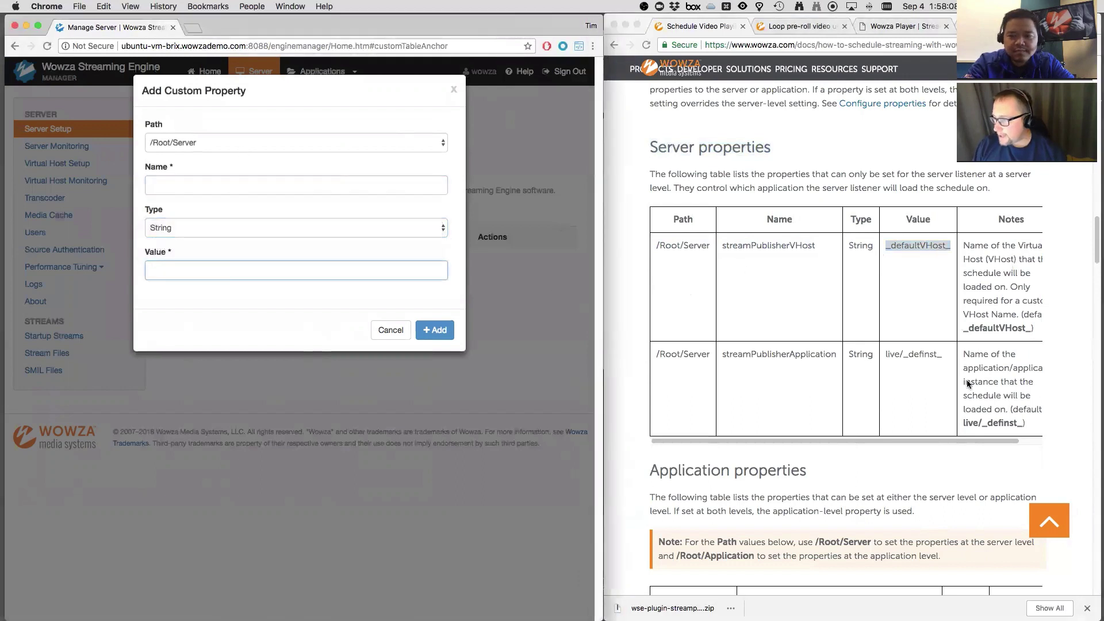
# Step: Read the notes for streamPublisherVHost and streamPublisherApplication in the article's Server properties table
pyautogui.click(947, 439)
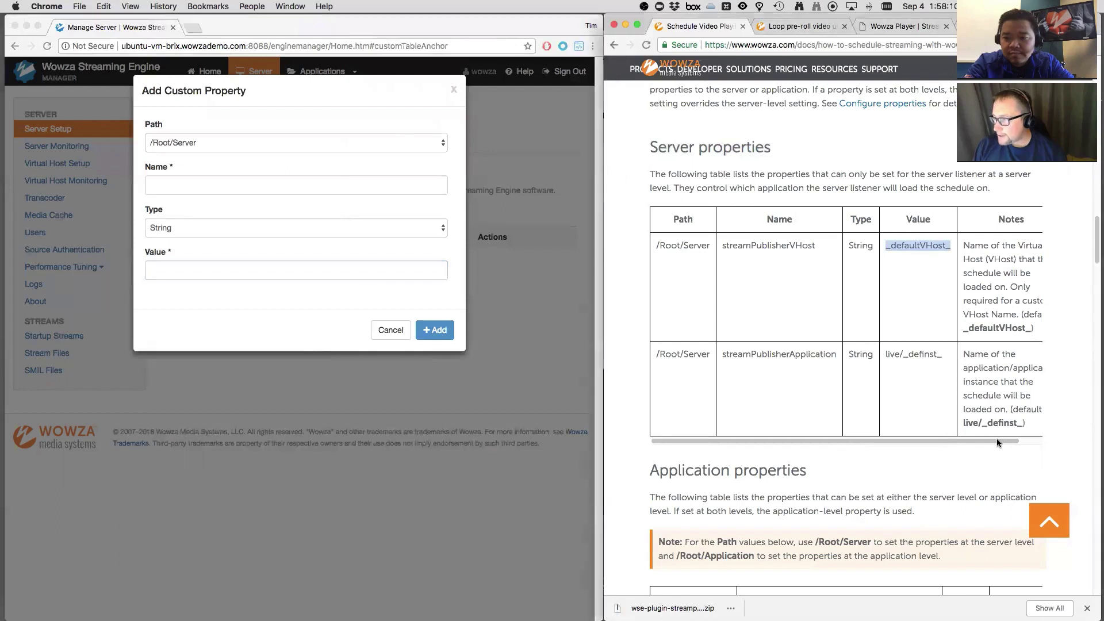
pyautogui.moveTo(996, 440); pyautogui.dragTo(1050, 439)
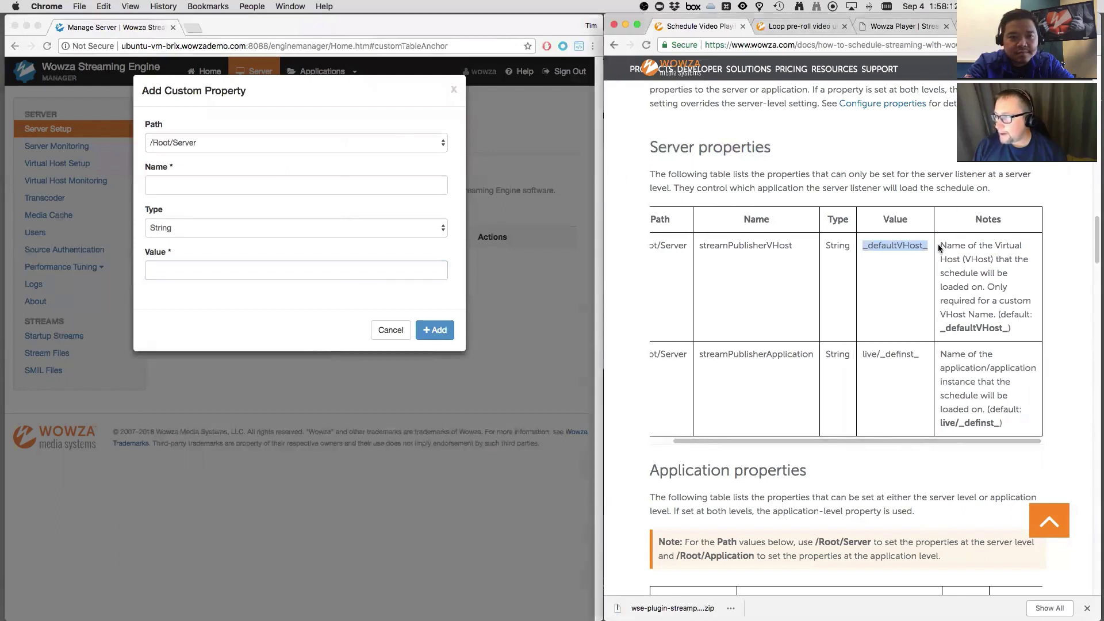
pyautogui.moveTo(941, 245); pyautogui.dragTo(1029, 330)
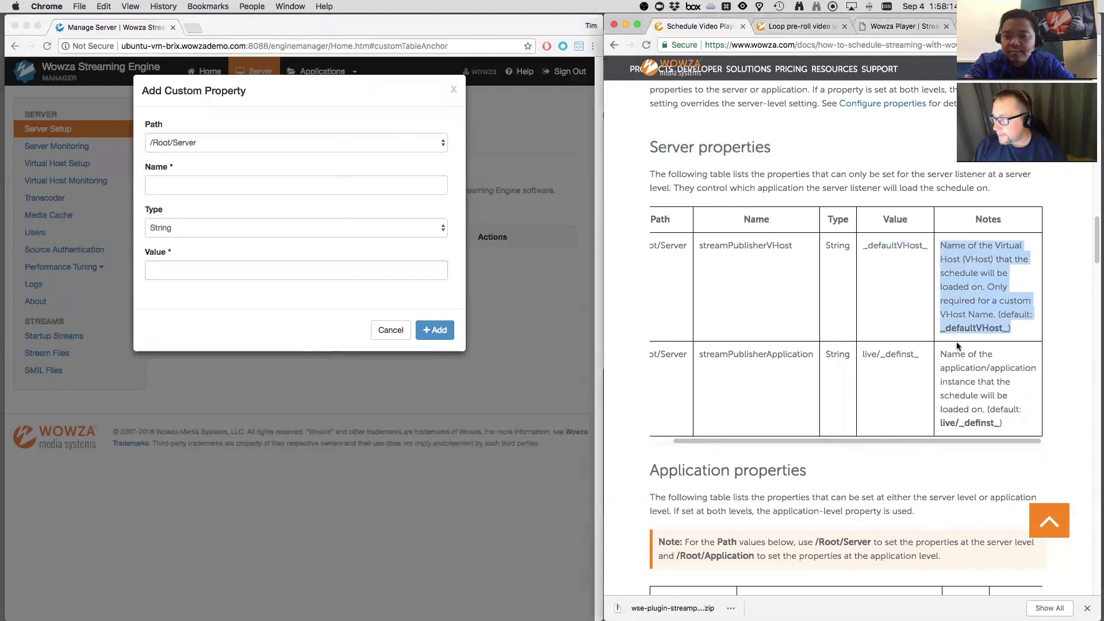
pyautogui.moveTo(940, 353); pyautogui.dragTo(1010, 425)
pyautogui.click(1011, 428)
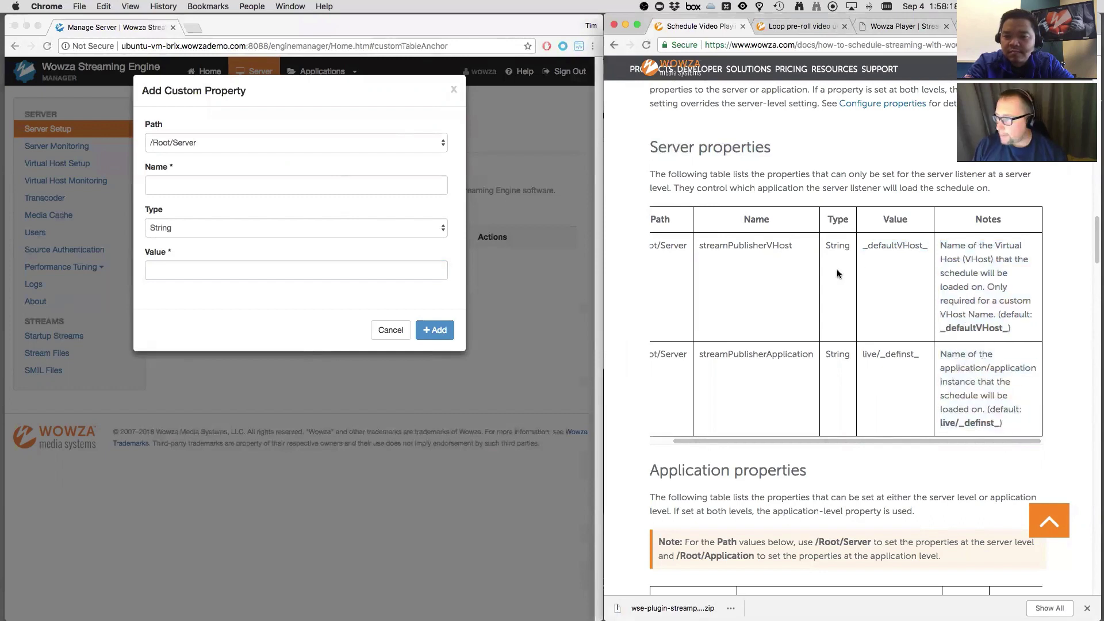
pyautogui.moveTo(873, 443); pyautogui.dragTo(851, 442)
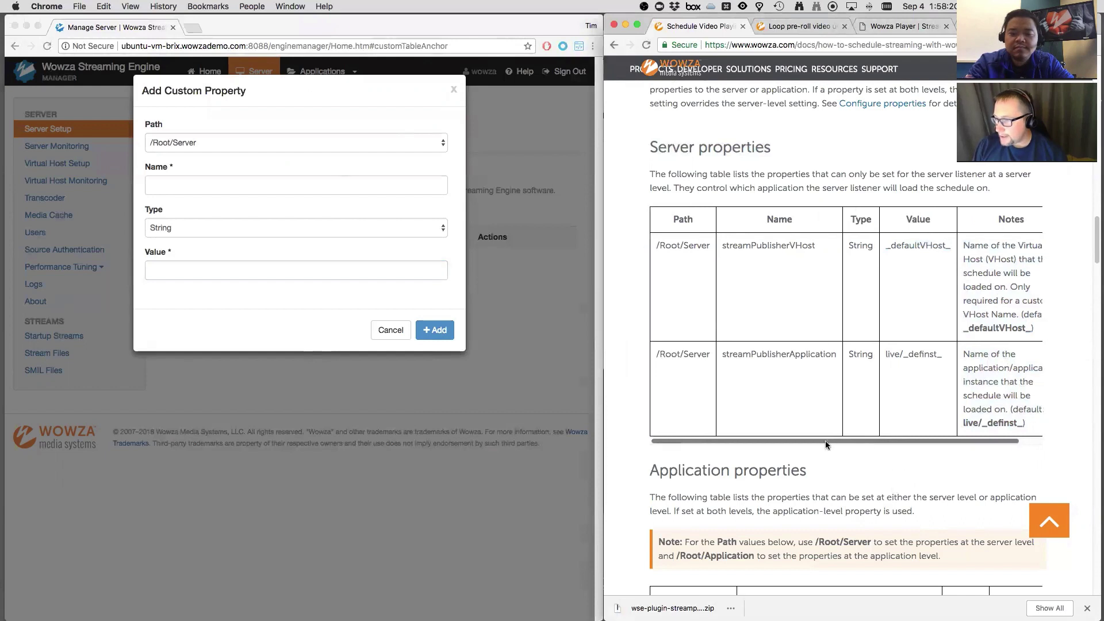
# Step: Keep the new property's path as /Root/Server and name it streamPublisherVHost, copied from the article's Server properties table
pyautogui.click(188, 143)
pyautogui.click(188, 143)
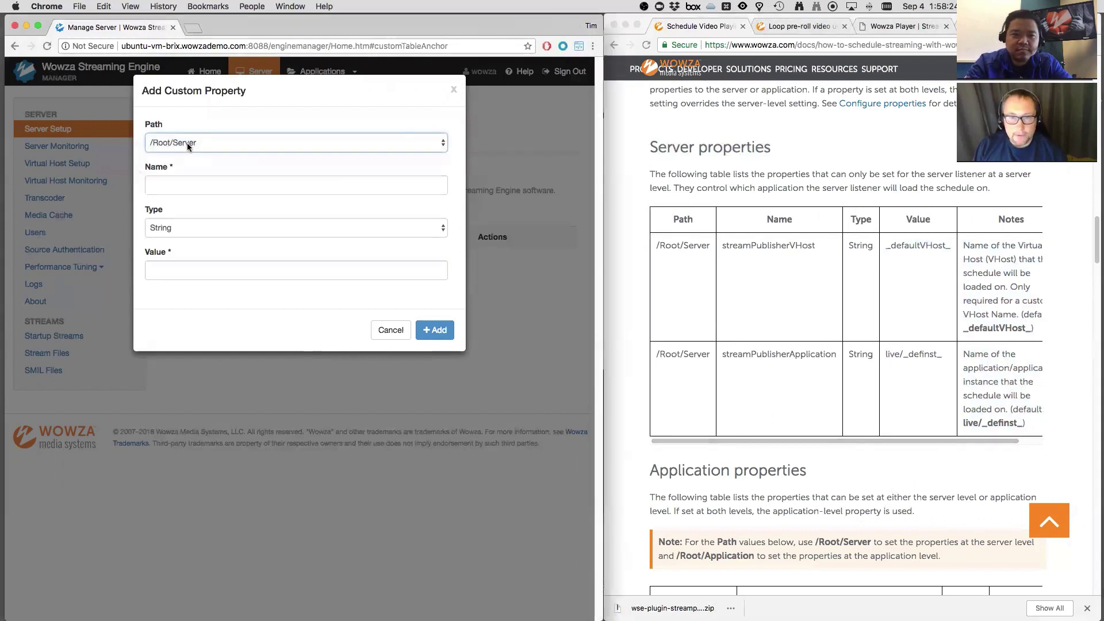
pyautogui.moveTo(821, 246); pyautogui.dragTo(722, 246)
pyautogui.rightClick(726, 246)
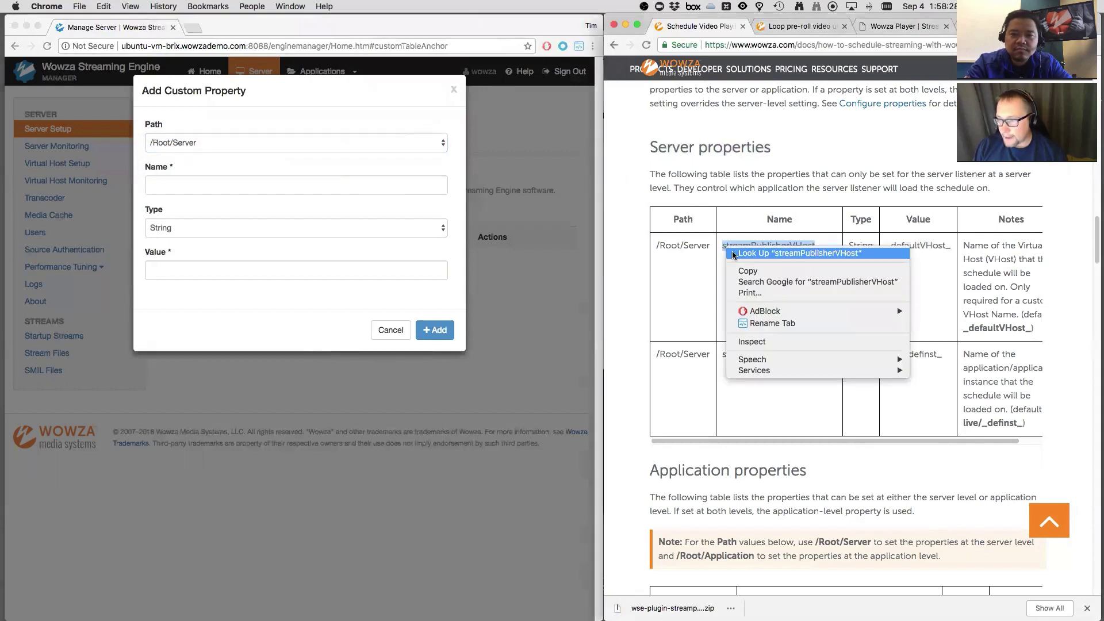
pyautogui.click(741, 271)
pyautogui.click(163, 185)
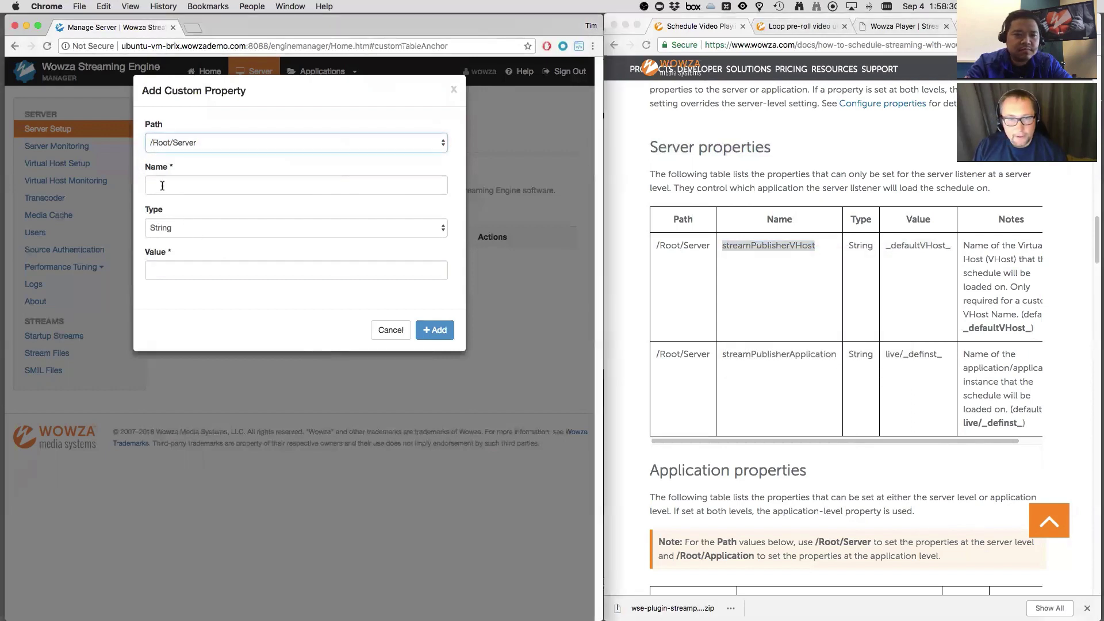
pyautogui.rightClick(164, 186)
pyautogui.click(185, 259)
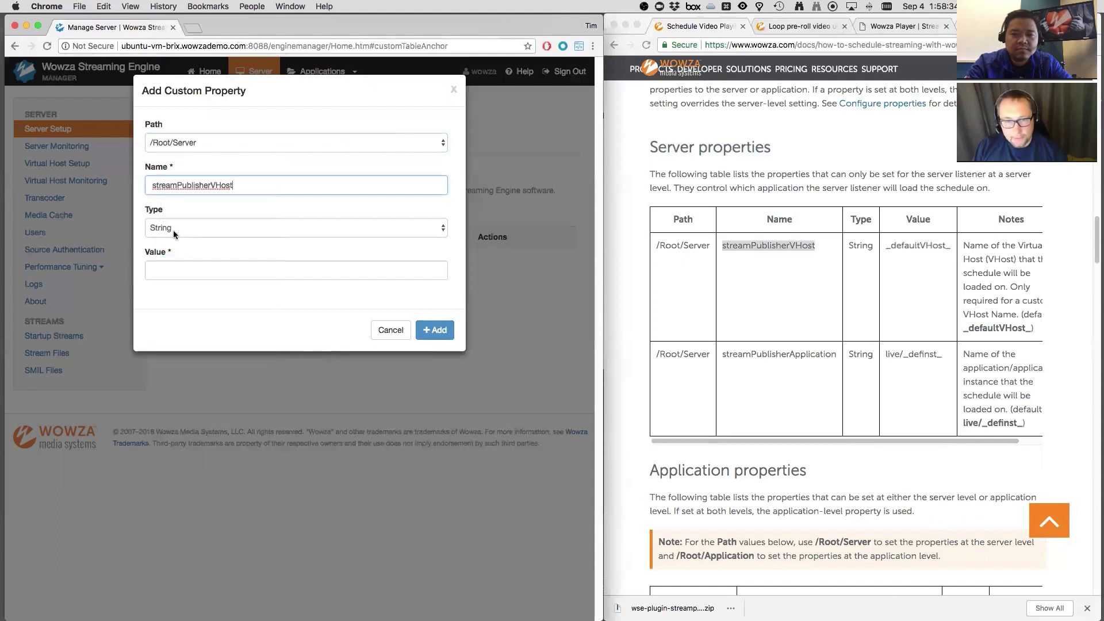
# Step: Set the streamPublisherVHost property's value to _defaultVHost_, copied from the article's table
pyautogui.click(899, 256)
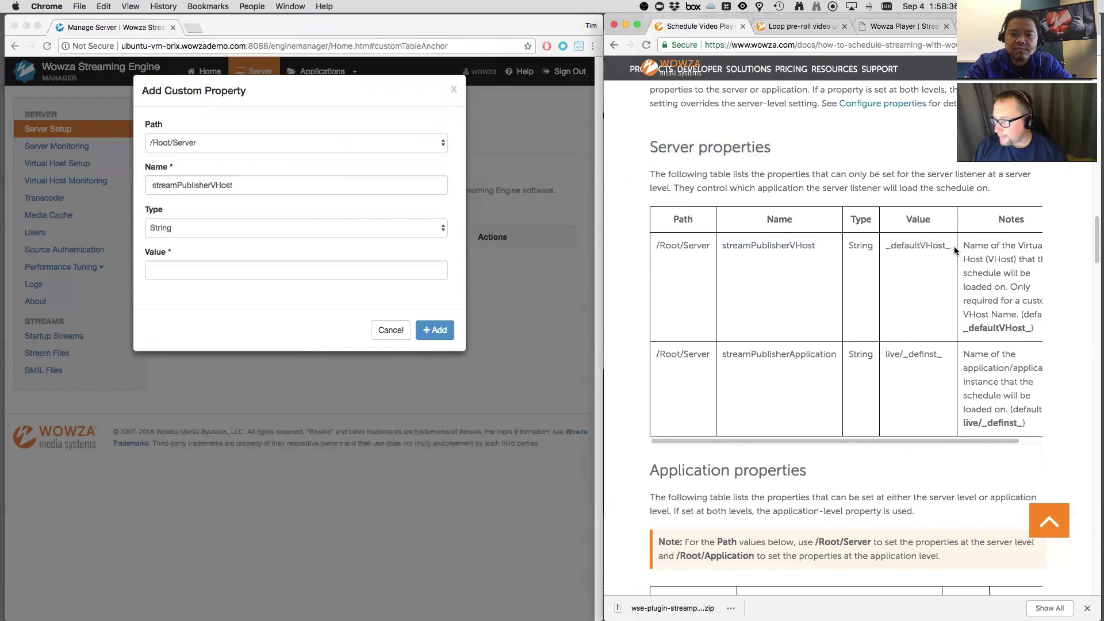
pyautogui.doubleClick(935, 248)
pyautogui.rightClick(919, 247)
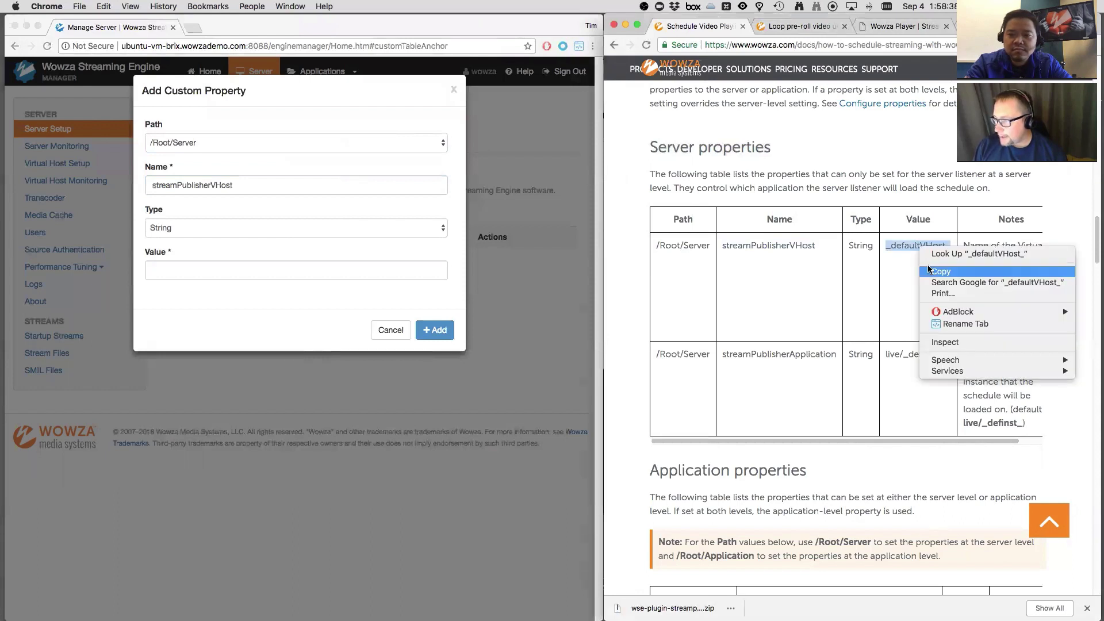
pyautogui.click(929, 271)
pyautogui.click(172, 272)
pyautogui.rightClick(172, 272)
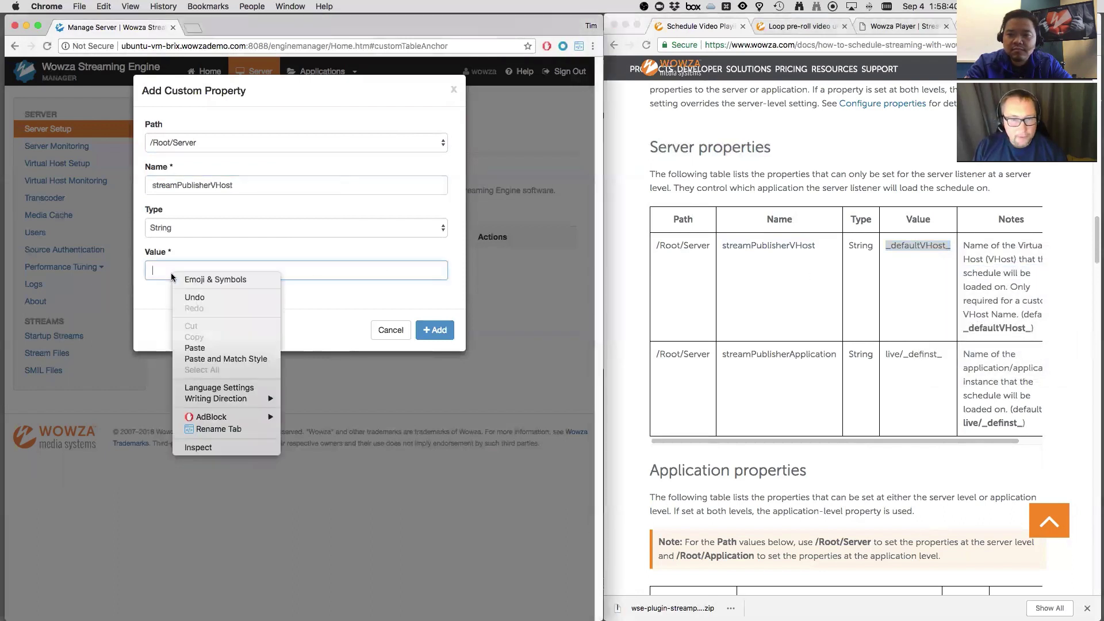
pyautogui.click(183, 347)
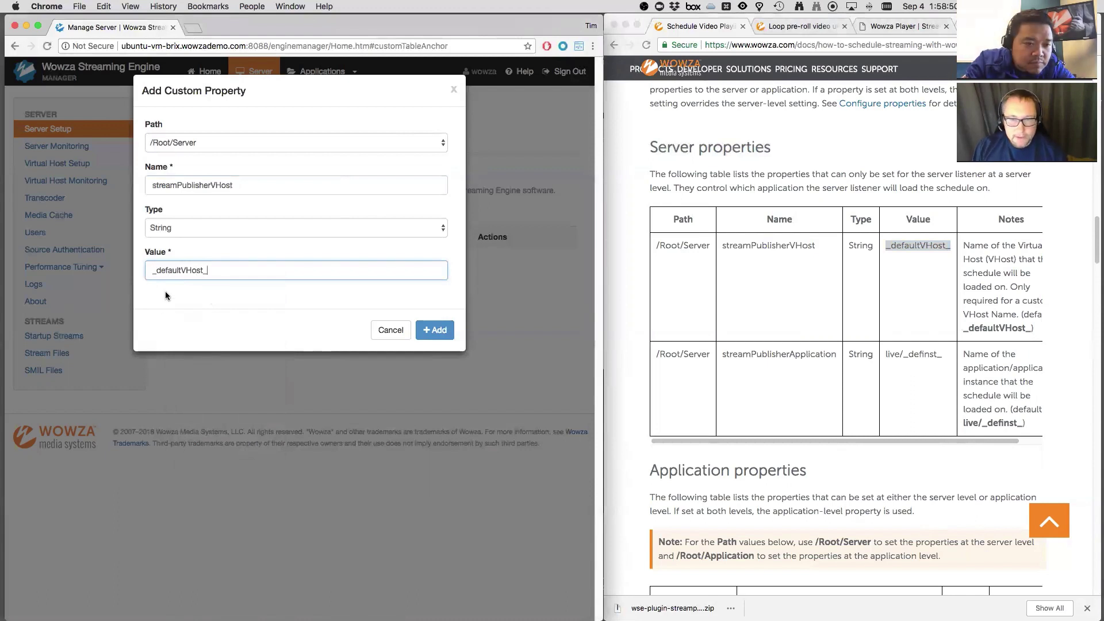
# Step: Check the pasted name and value for stray spaces, remove the trailing whitespace after _defaultVHost_, and add the property
pyautogui.click(239, 187)
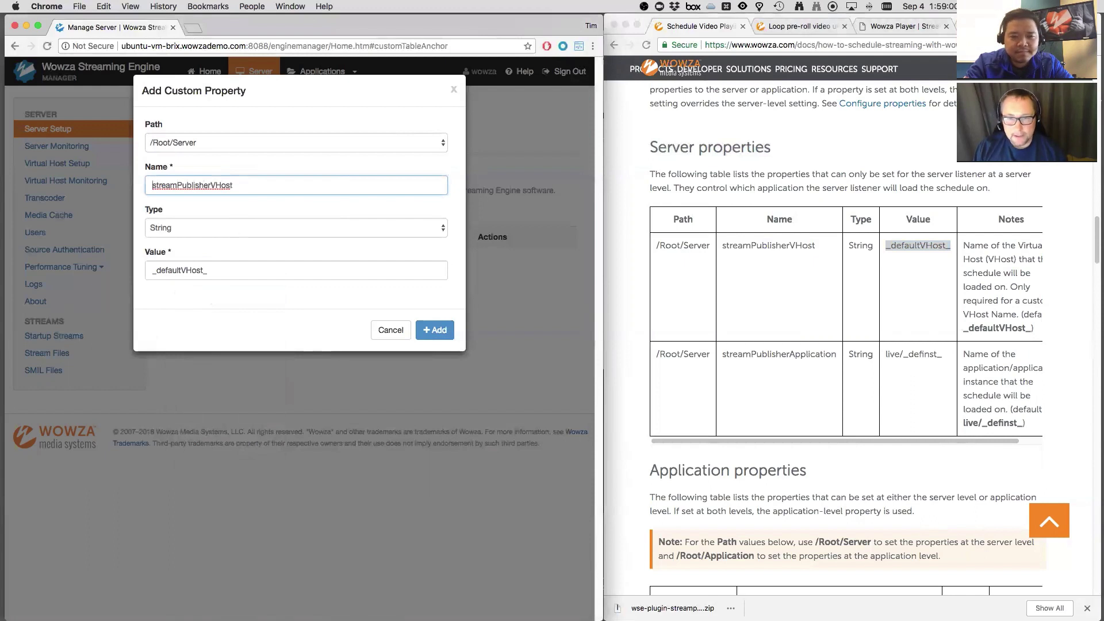
pyautogui.click(233, 266)
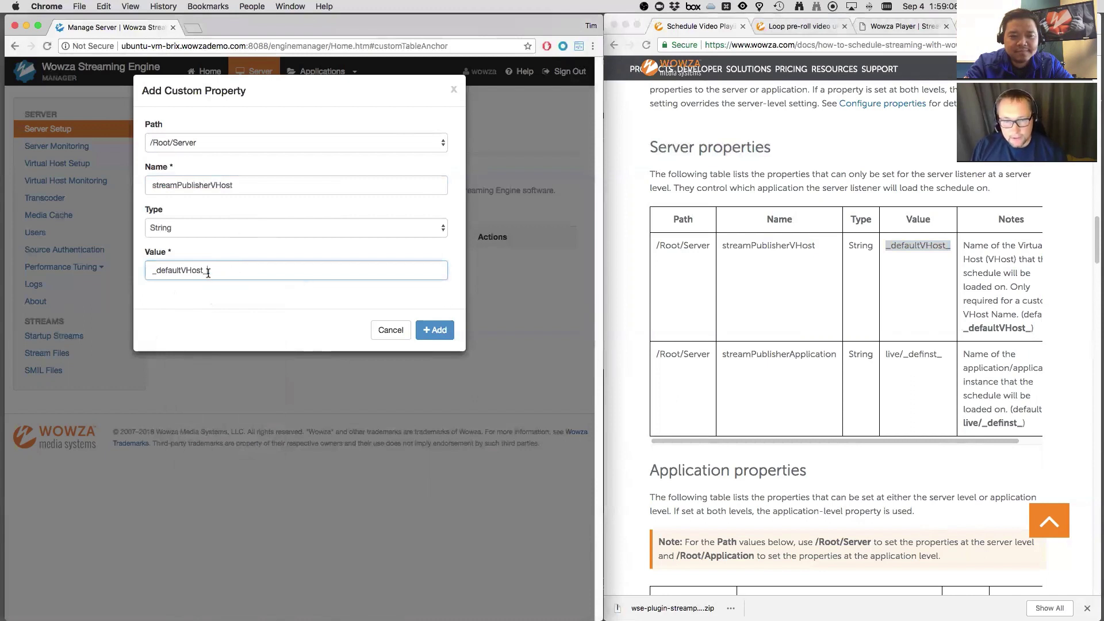
pyautogui.moveTo(208, 271); pyautogui.dragTo(124, 274)
pyautogui.click(124, 274)
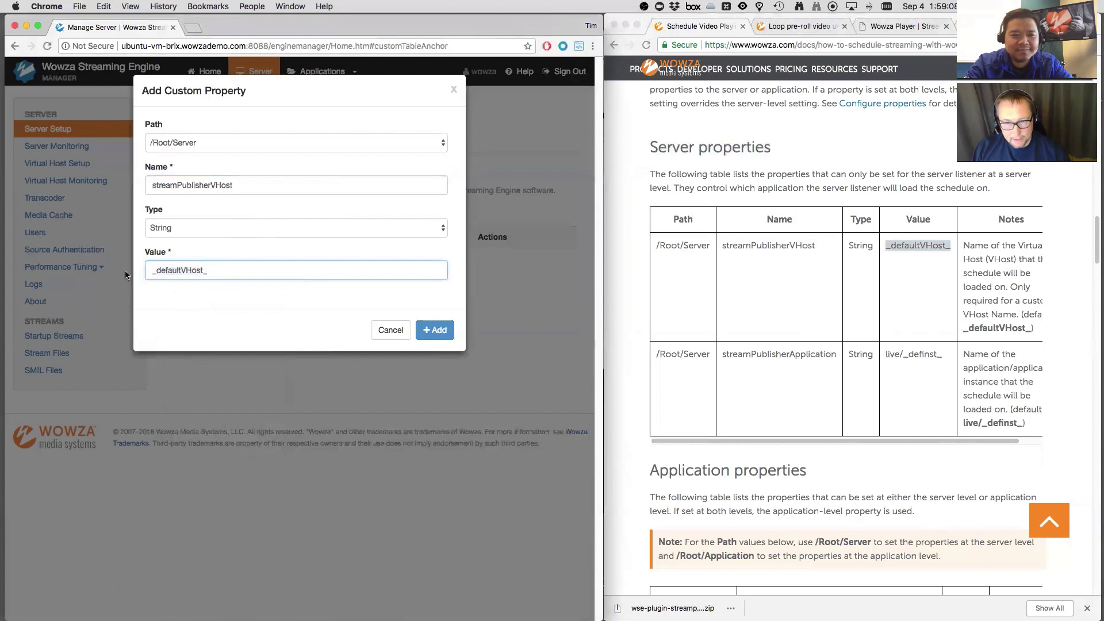
pyautogui.moveTo(224, 270); pyautogui.dragTo(207, 270)
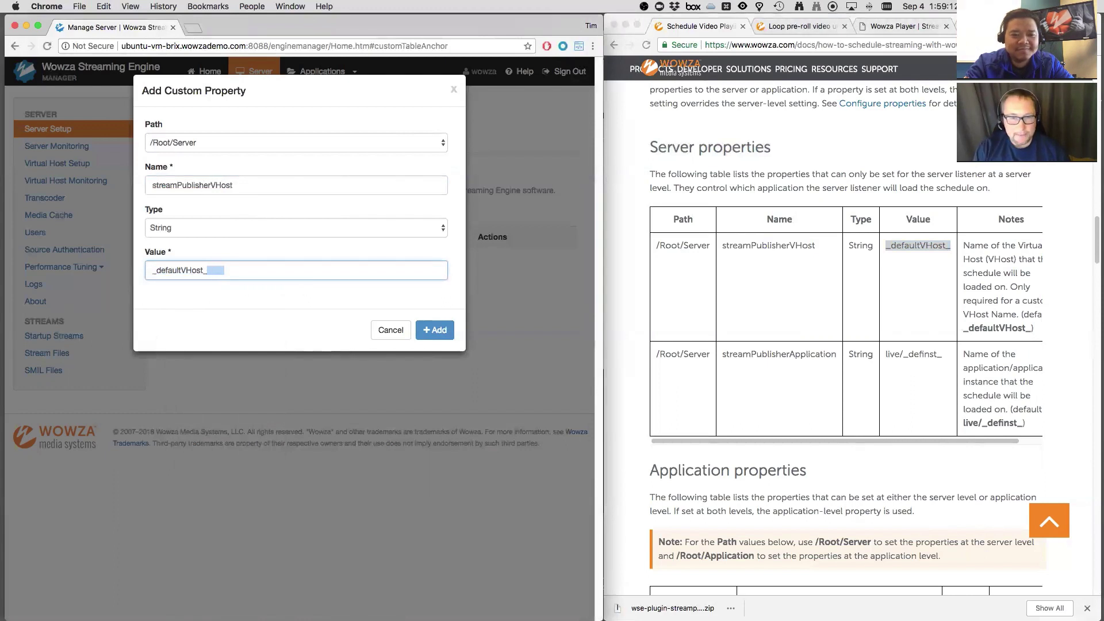
pyautogui.press('BackSpace')
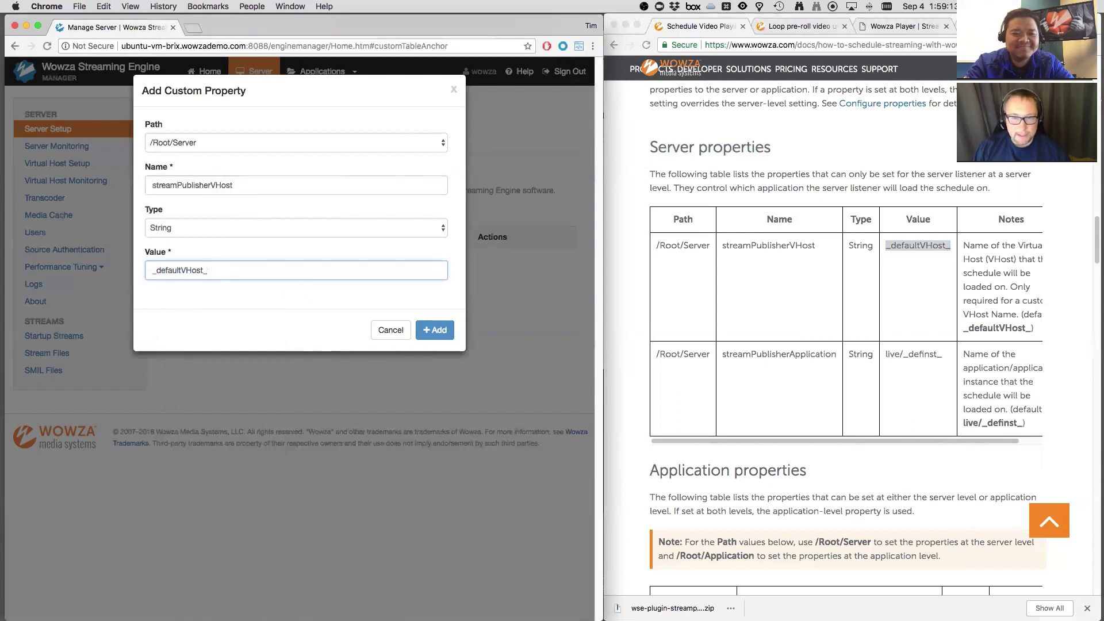
pyautogui.click(426, 332)
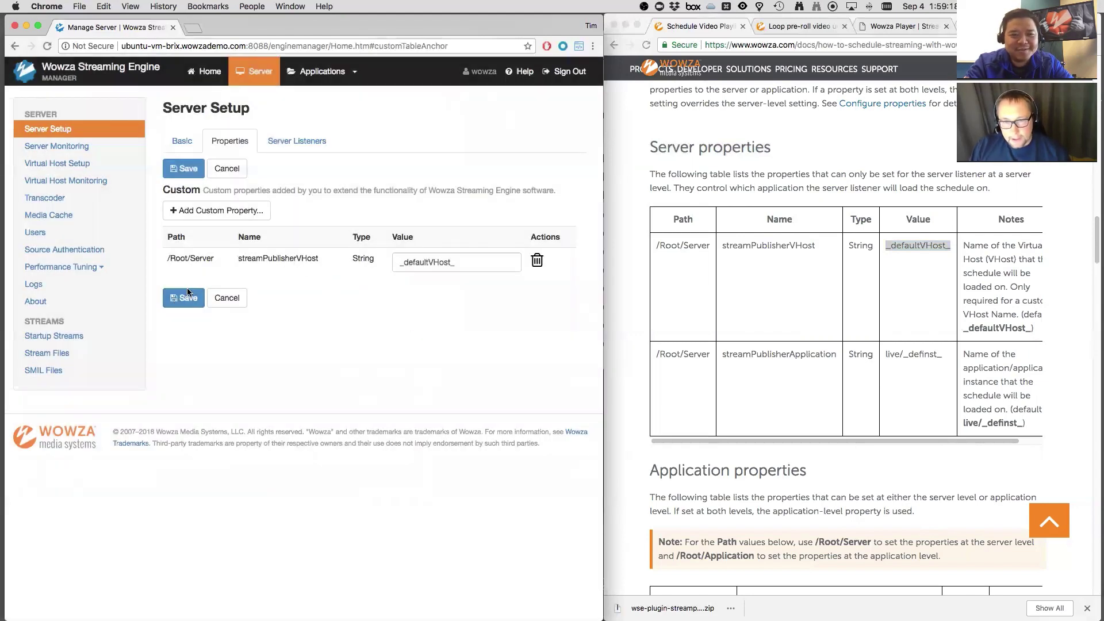
# Step: Start another custom server property and examine the name and value in the article's streamPublisherApplication row
pyautogui.click(212, 212)
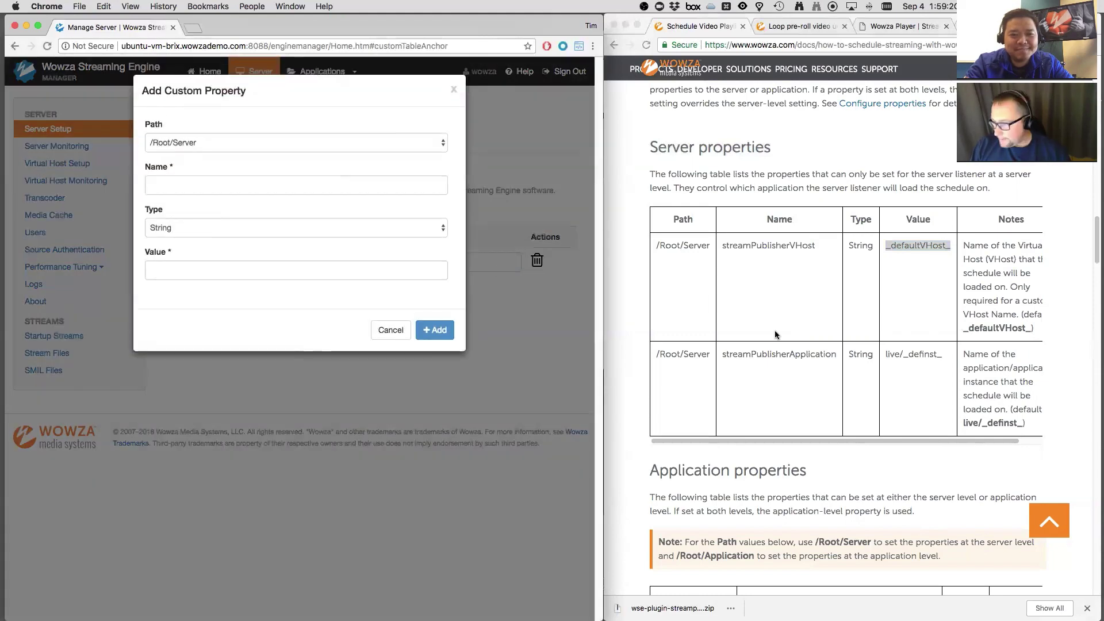
pyautogui.click(767, 361)
pyautogui.scroll(-1, 767, 361)
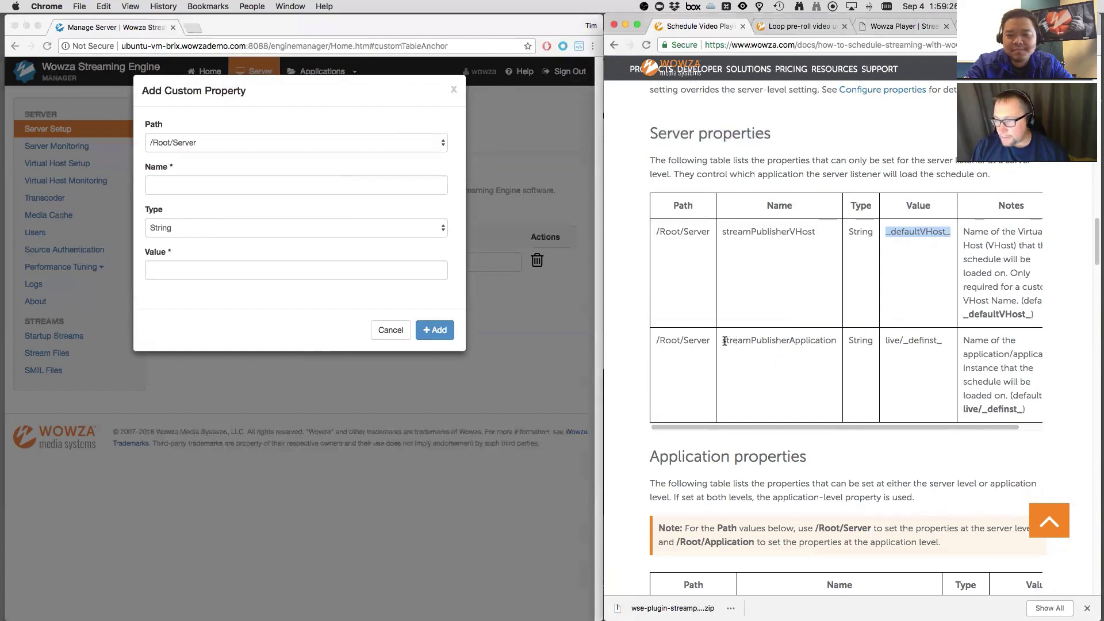
pyautogui.click(749, 342)
pyautogui.doubleClick(749, 342)
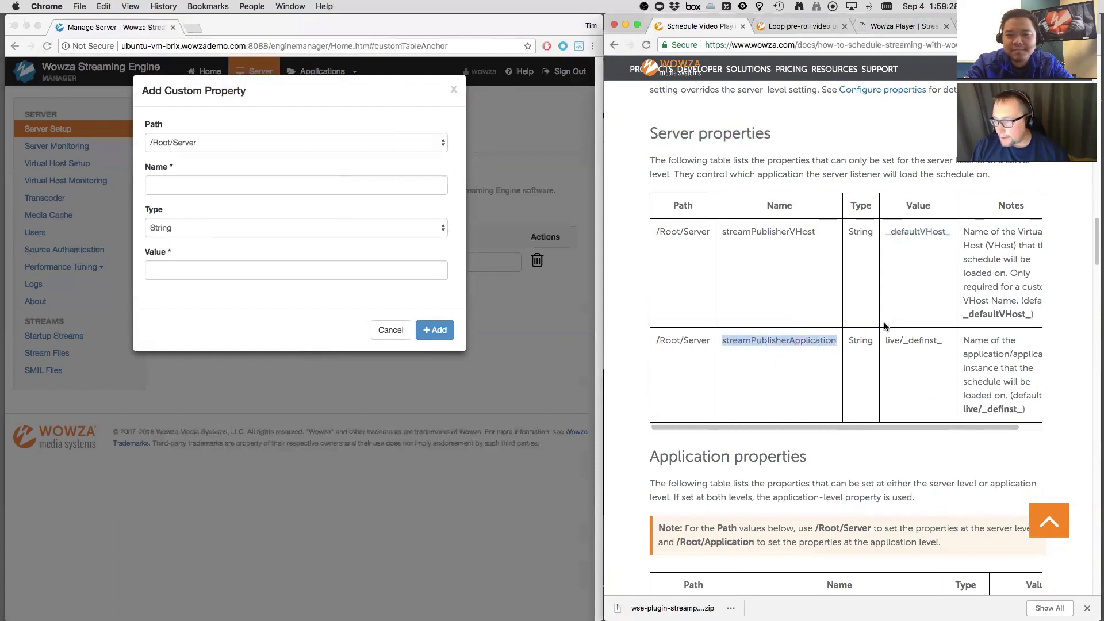
pyautogui.moveTo(886, 340); pyautogui.dragTo(942, 345)
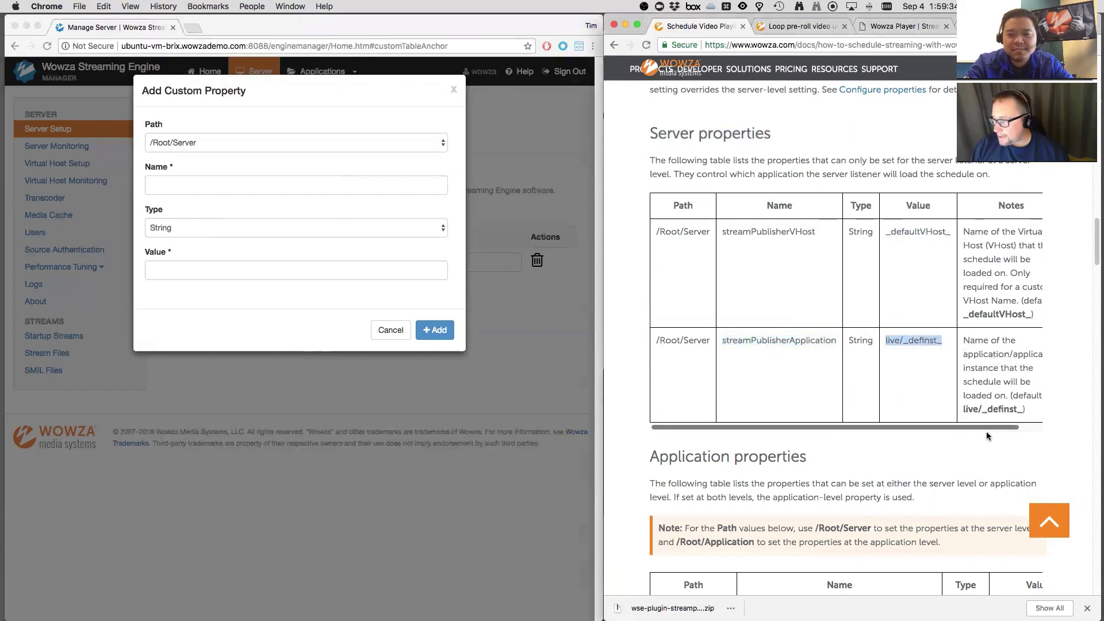
pyautogui.moveTo(982, 425); pyautogui.dragTo(947, 428)
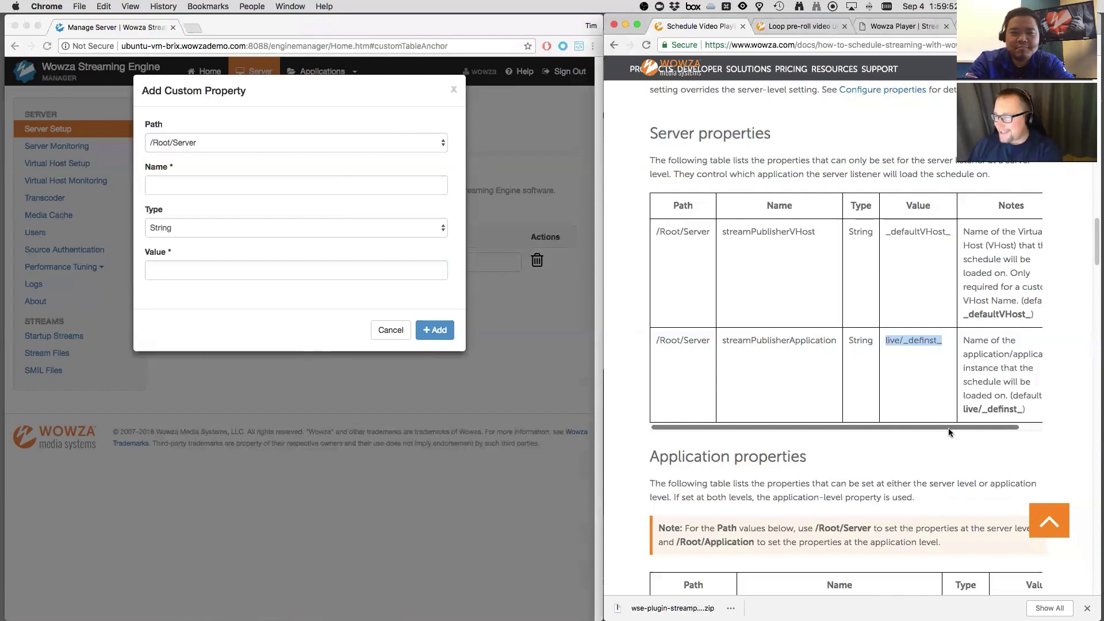
pyautogui.moveTo(884, 345); pyautogui.dragTo(889, 344)
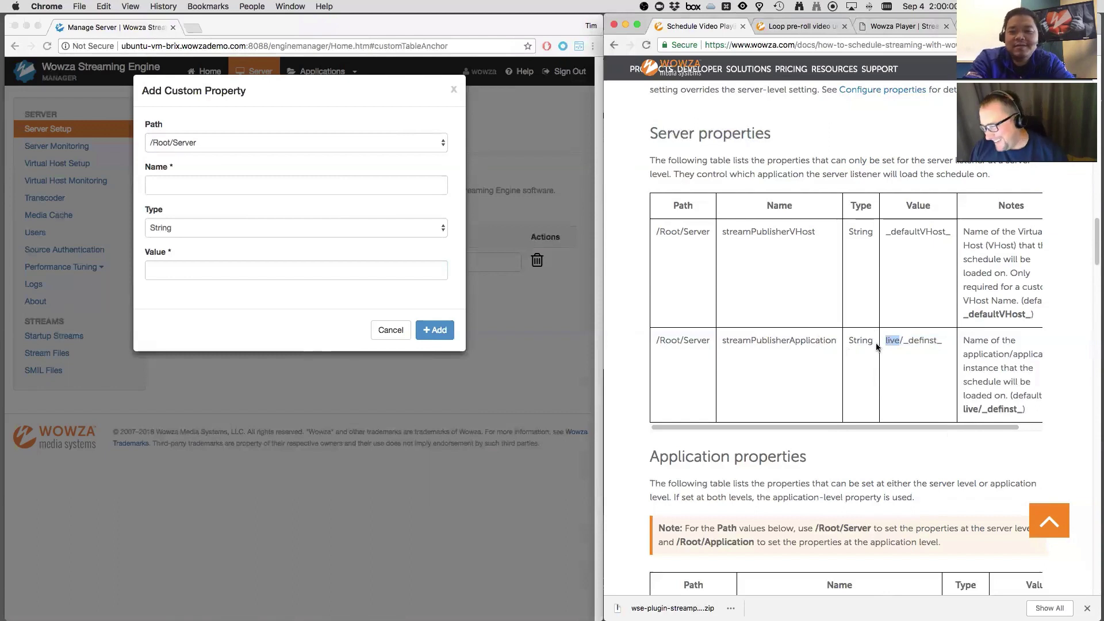
# Step: Name the new custom server property streamPublisherApplication, copied from the article's Server properties table
pyautogui.doubleClick(727, 341)
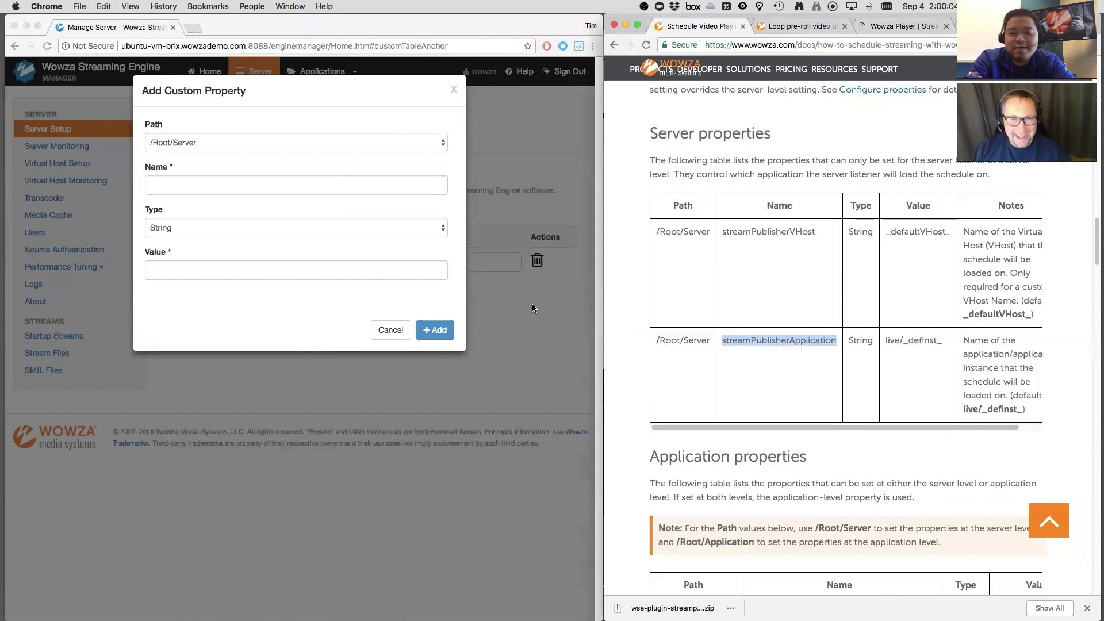
pyautogui.click(176, 184)
pyautogui.press('super+v')
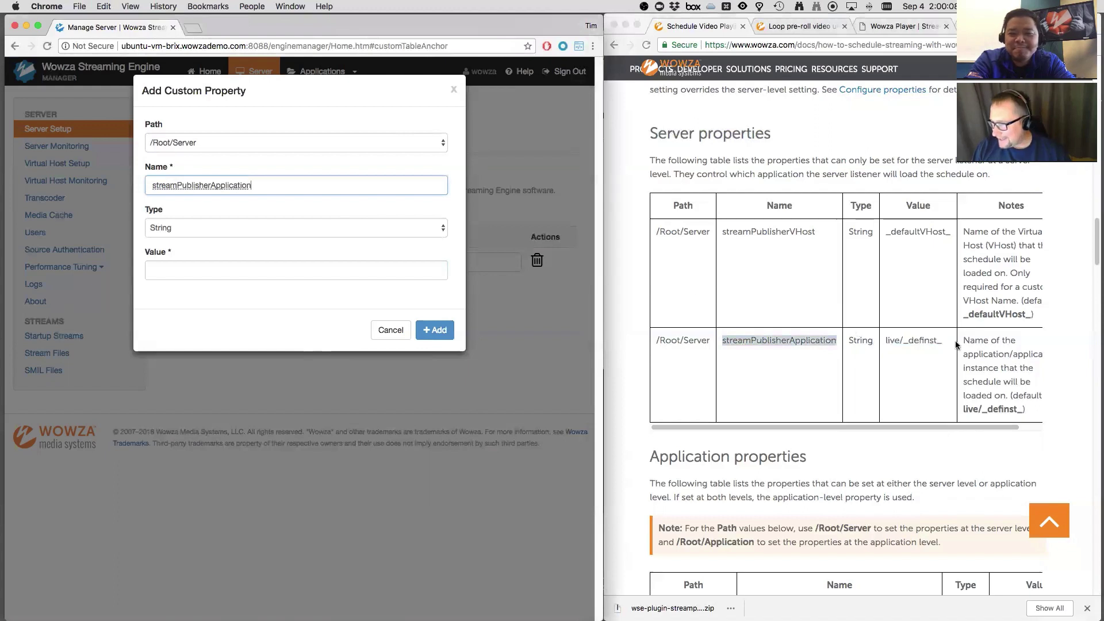
# Step: Set the streamPublisherApplication property's value to live/_definst_, copied from the article's table, and add the property
pyautogui.moveTo(949, 346); pyautogui.dragTo(884, 346)
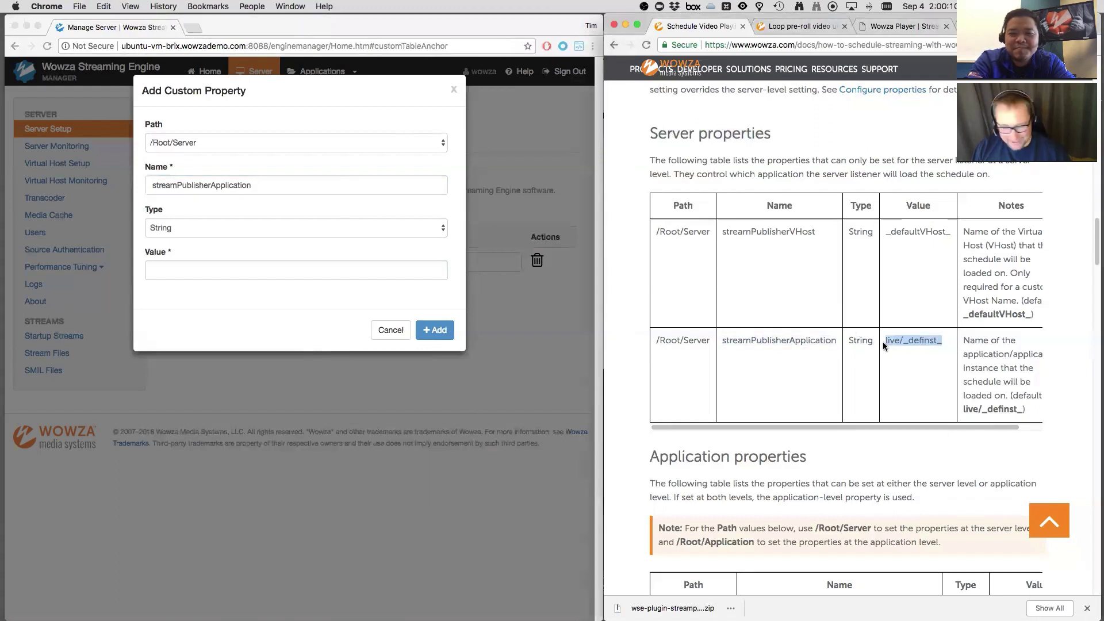
pyautogui.press('super+c')
pyautogui.click(176, 268)
pyautogui.click(175, 264)
pyautogui.press('super+v')
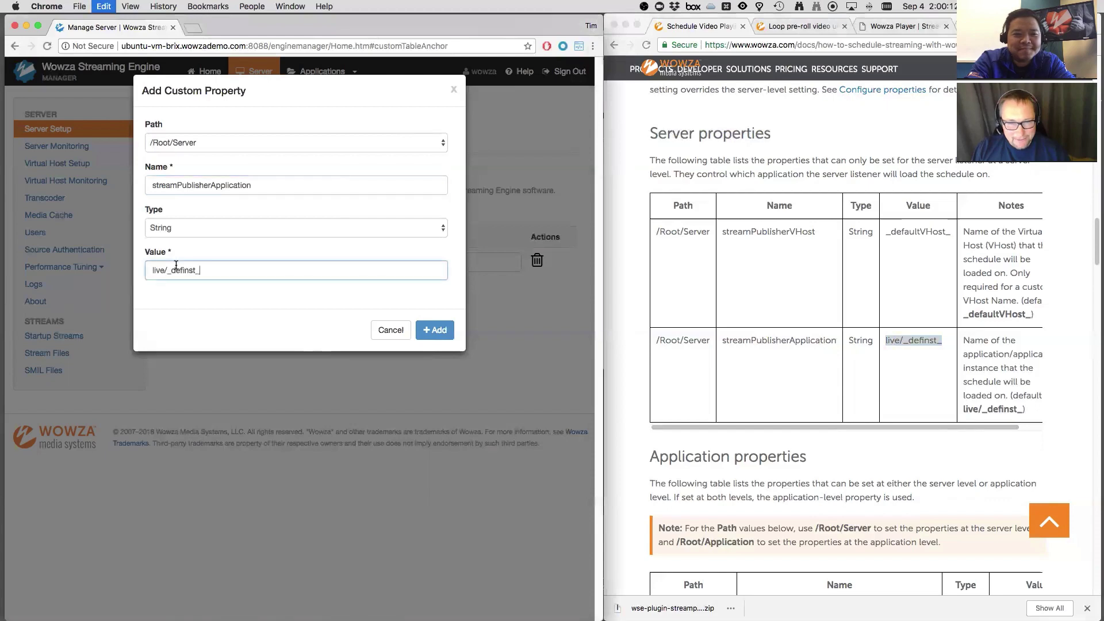
pyautogui.click(420, 326)
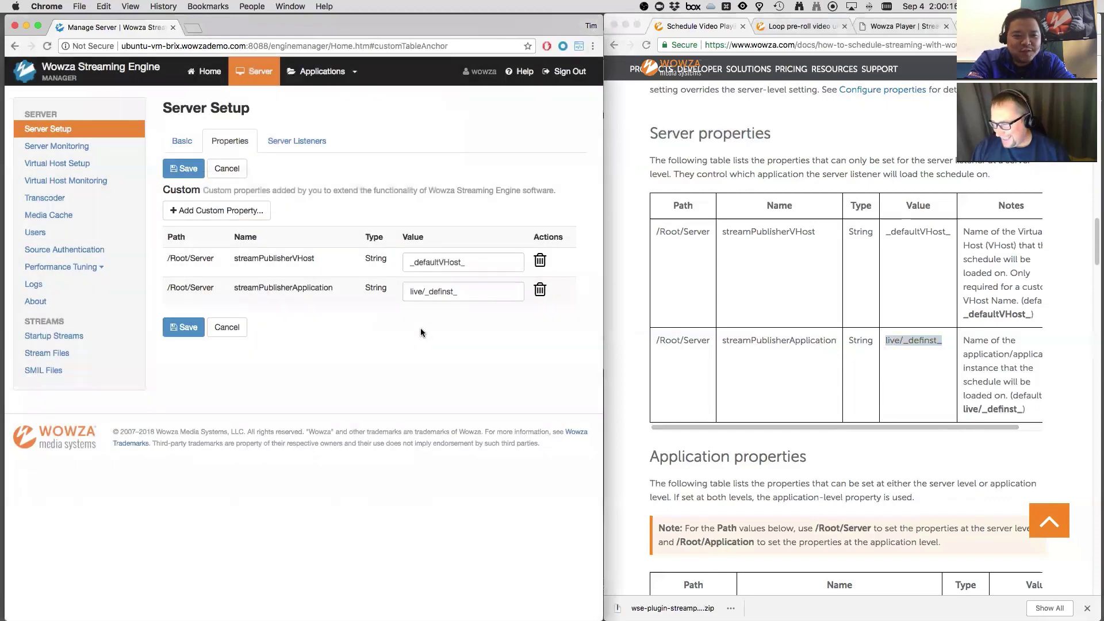
# Step: Look through the article's Application properties table, including its value and notes columns
pyautogui.scroll(-3, 835, 311)
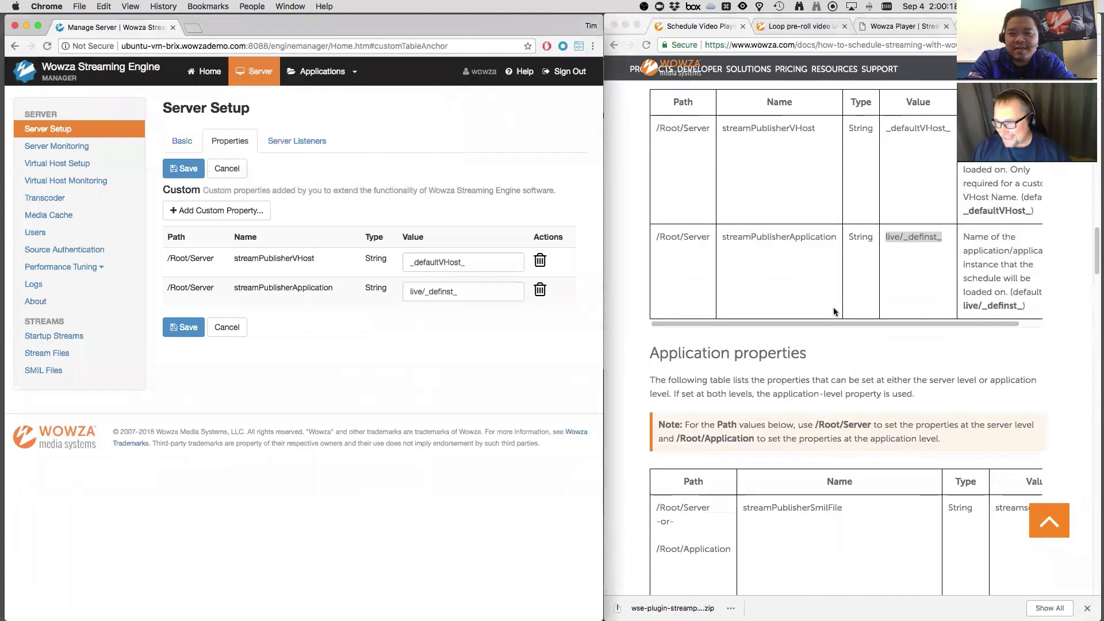
pyautogui.scroll(-1, 833, 311)
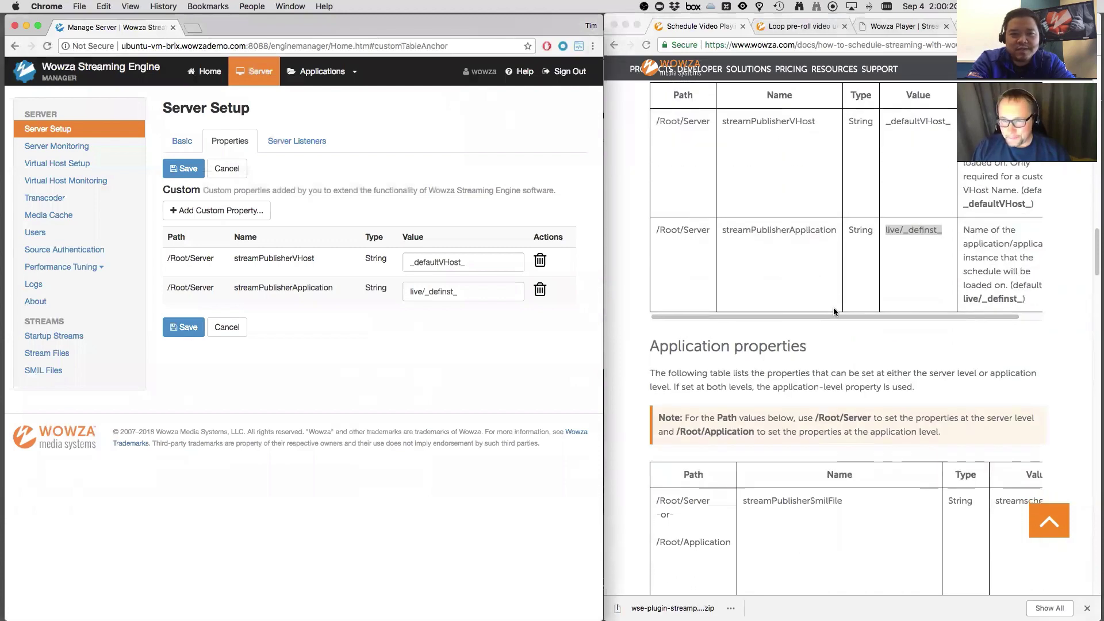
pyautogui.scroll(-4, 840, 312)
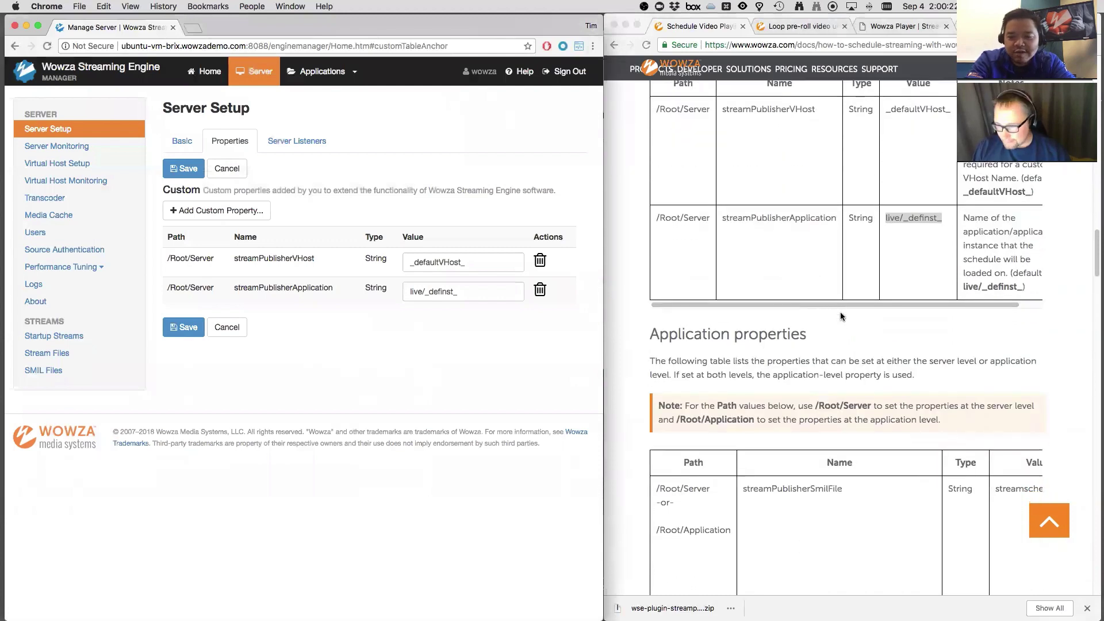
pyautogui.scroll(-4, 840, 315)
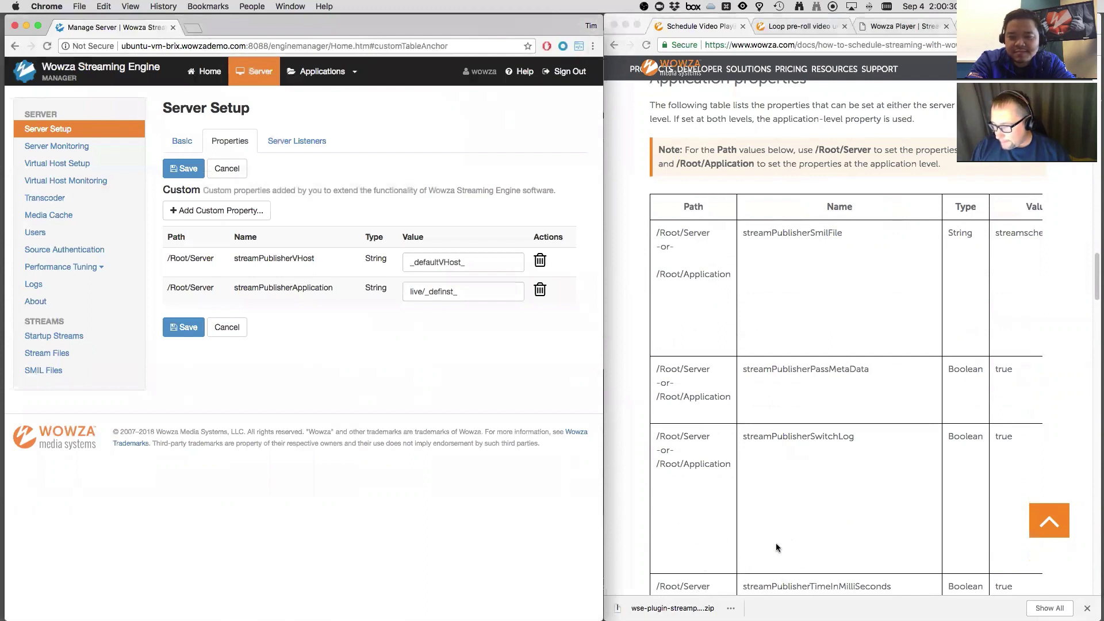
pyautogui.scroll(-2, 796, 345)
pyautogui.scroll(-2, 791, 368)
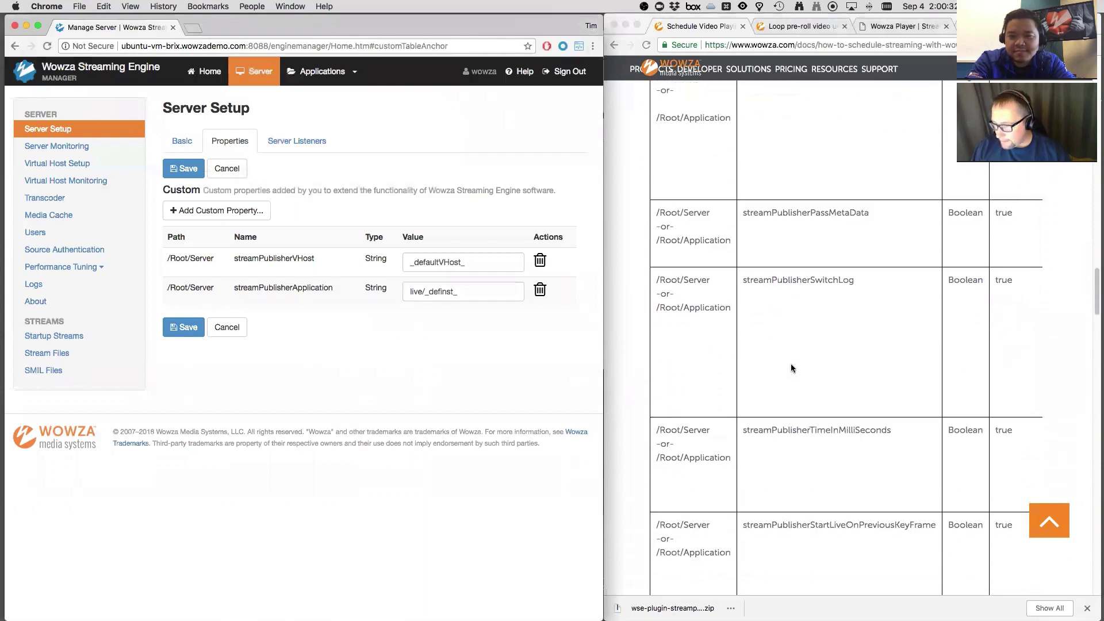
pyautogui.scroll(5, 791, 367)
pyautogui.scroll(-10, 791, 368)
pyautogui.scroll(-15, 791, 367)
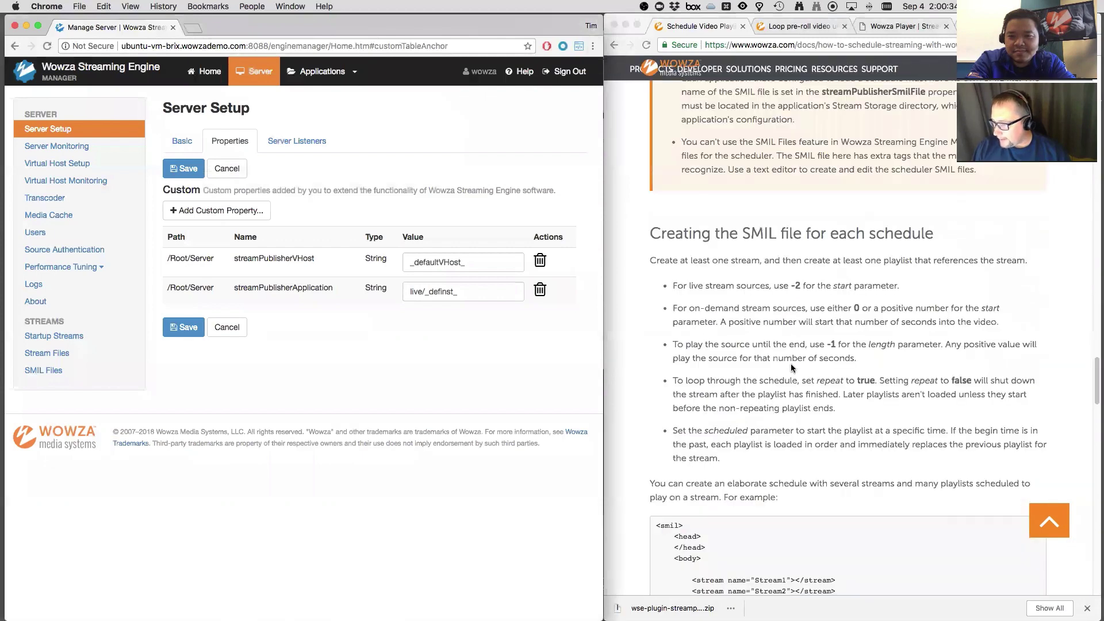
pyautogui.scroll(12, 791, 368)
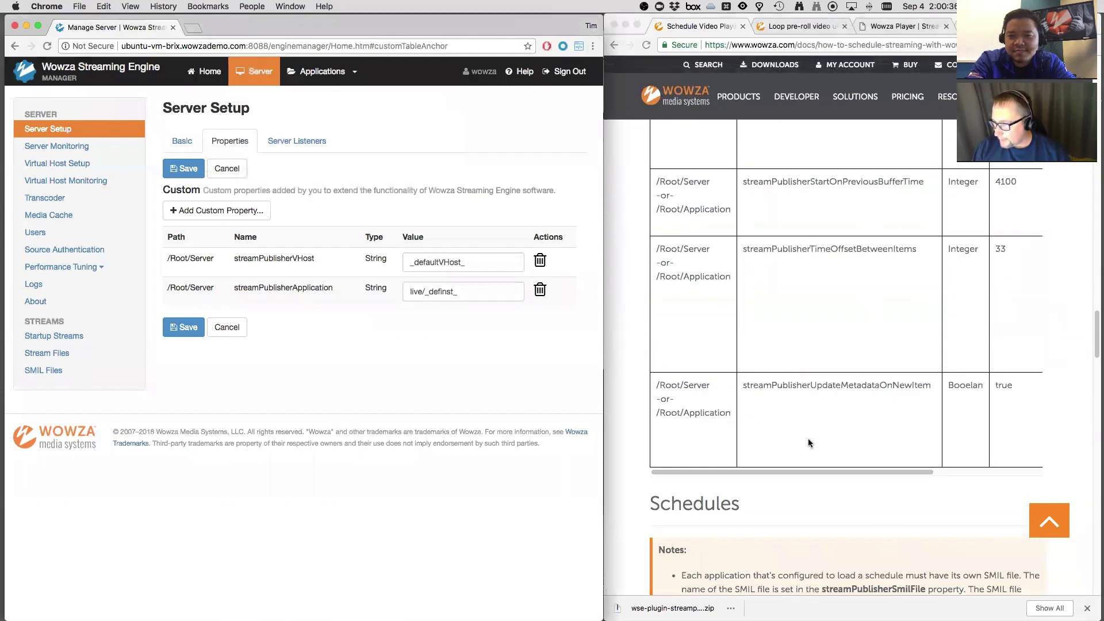
pyautogui.click(822, 472)
pyautogui.moveTo(841, 471); pyautogui.dragTo(968, 470)
pyautogui.scroll(10, 918, 395)
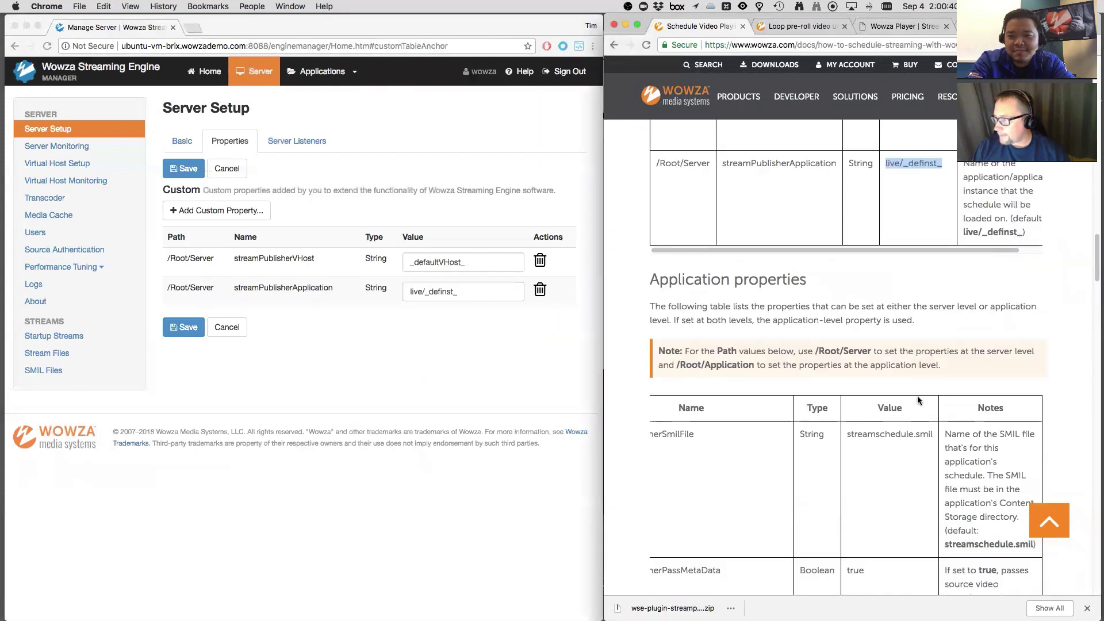
# Step: Read the notes and defaults for the SMIL file, PassMetaData and SwitchLog properties in the article's Application properties table
pyautogui.scroll(-4, 919, 373)
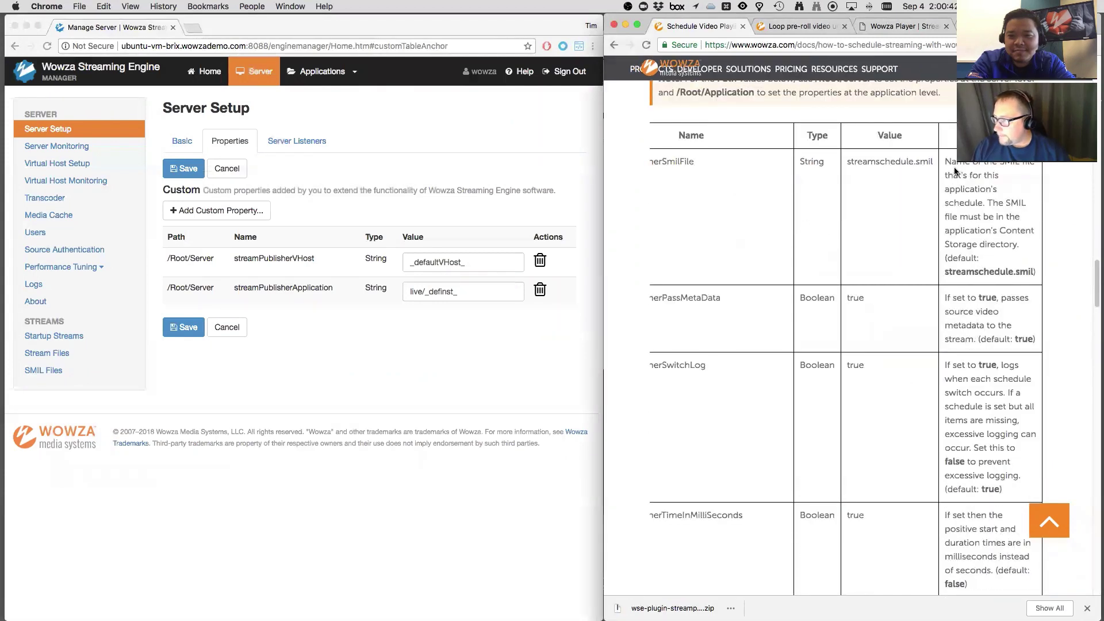
pyautogui.moveTo(945, 162); pyautogui.dragTo(991, 213)
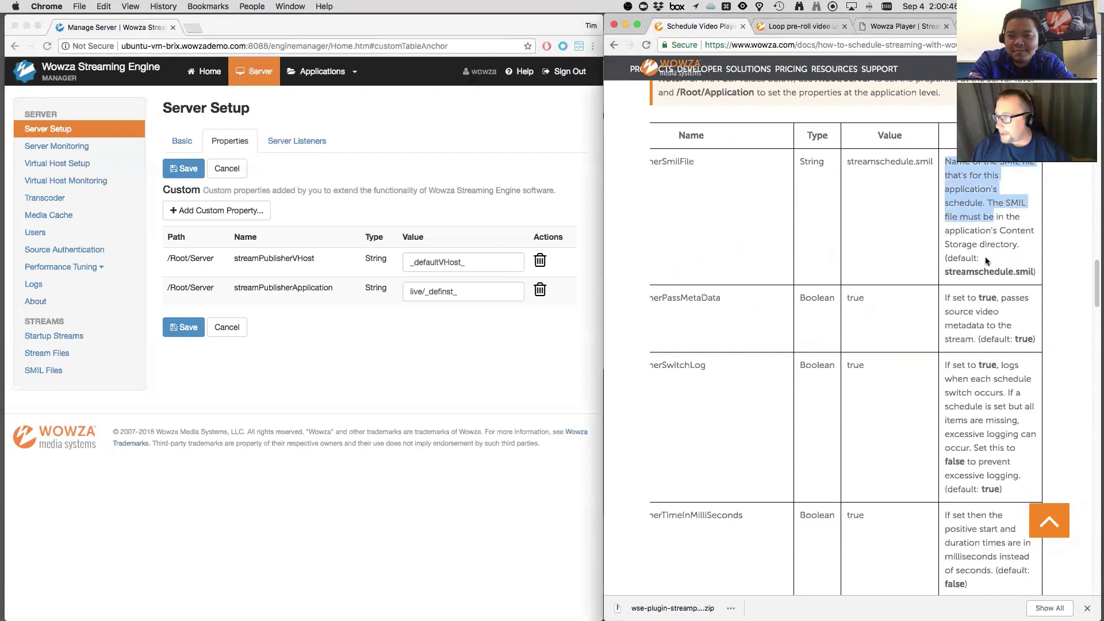
pyautogui.moveTo(944, 258); pyautogui.dragTo(1034, 273)
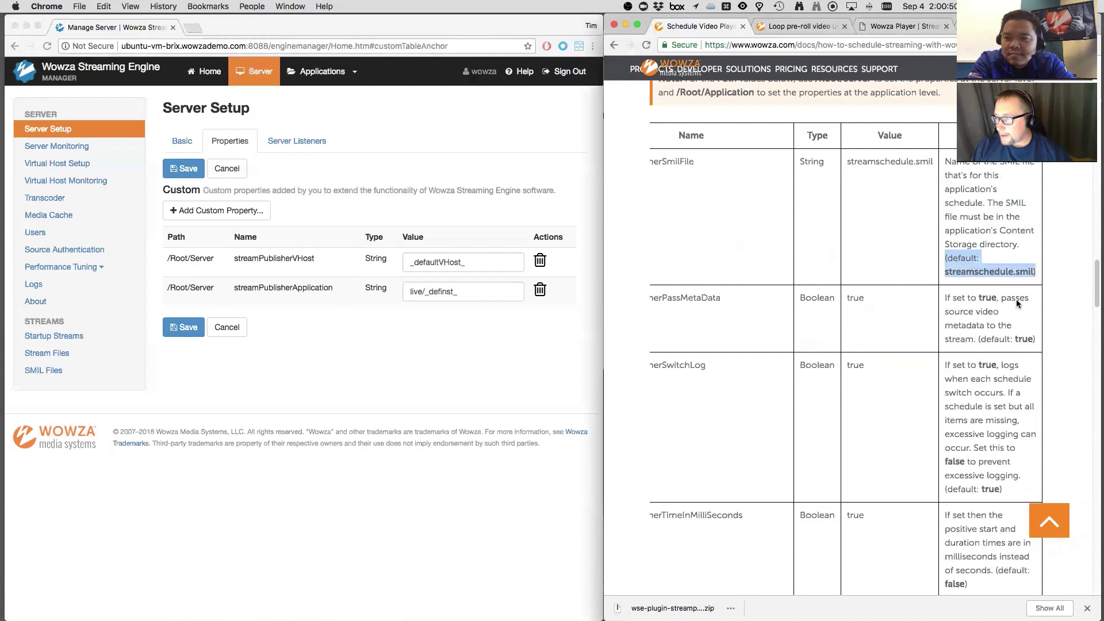
pyautogui.moveTo(979, 339); pyautogui.dragTo(1035, 340)
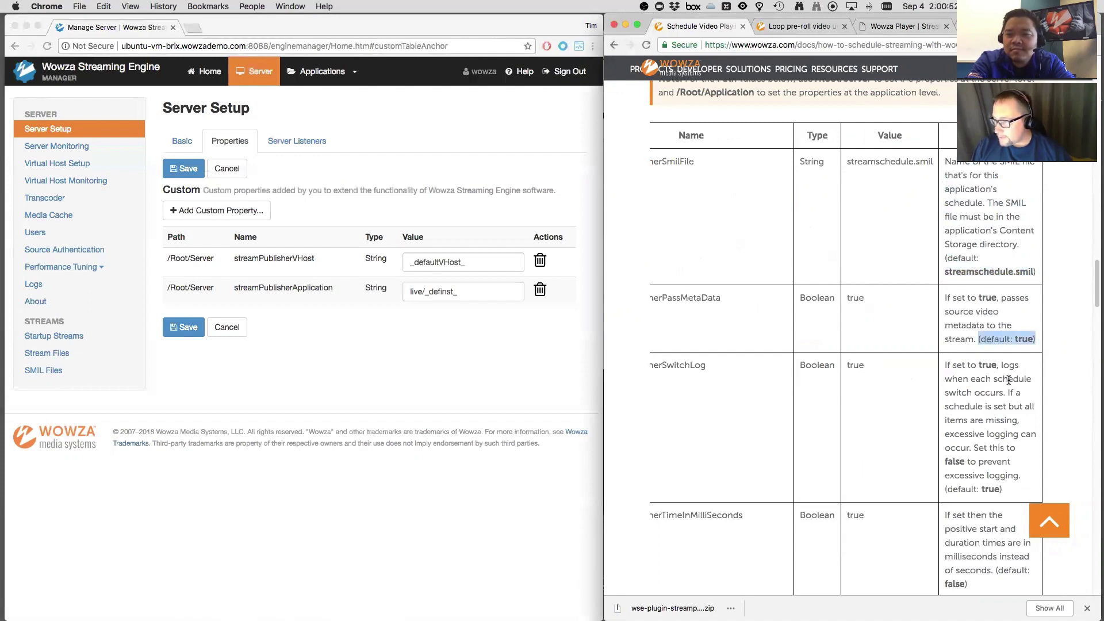
pyautogui.scroll(-1, 1000, 437)
pyautogui.moveTo(1002, 487); pyautogui.dragTo(942, 487)
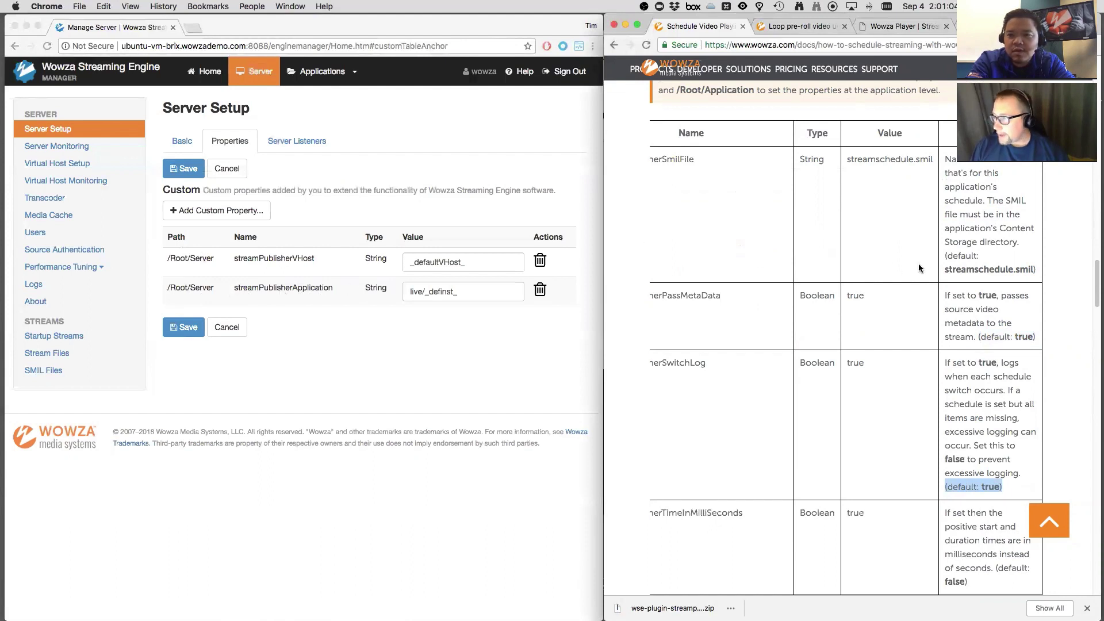
pyautogui.moveTo(945, 269); pyautogui.dragTo(1033, 270)
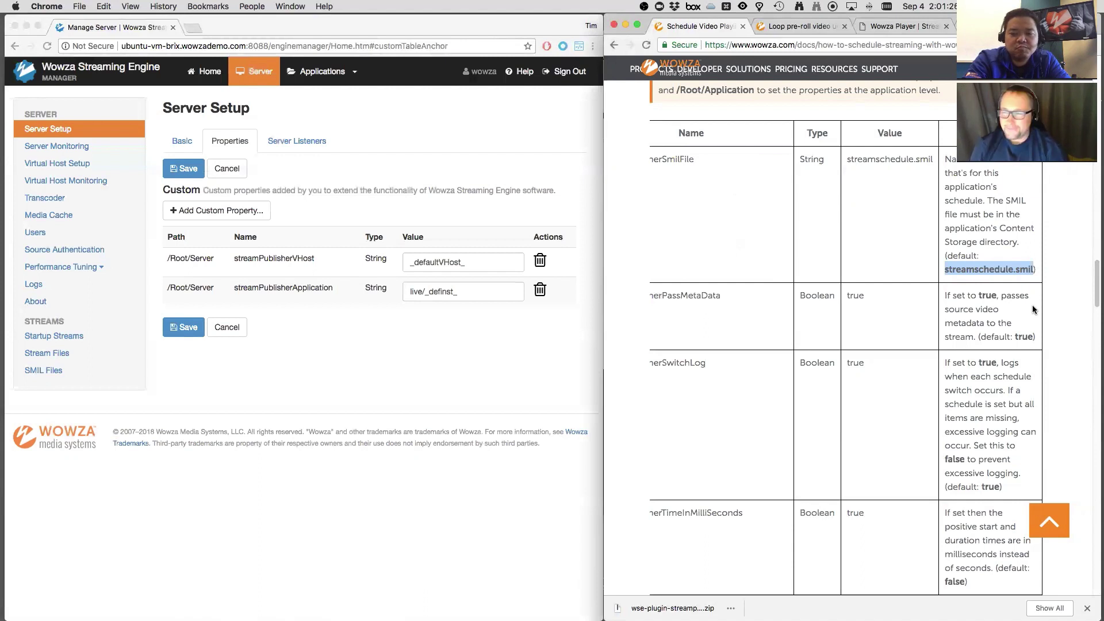
# Step: Save the custom server properties in Server Setup
pyautogui.click(353, 374)
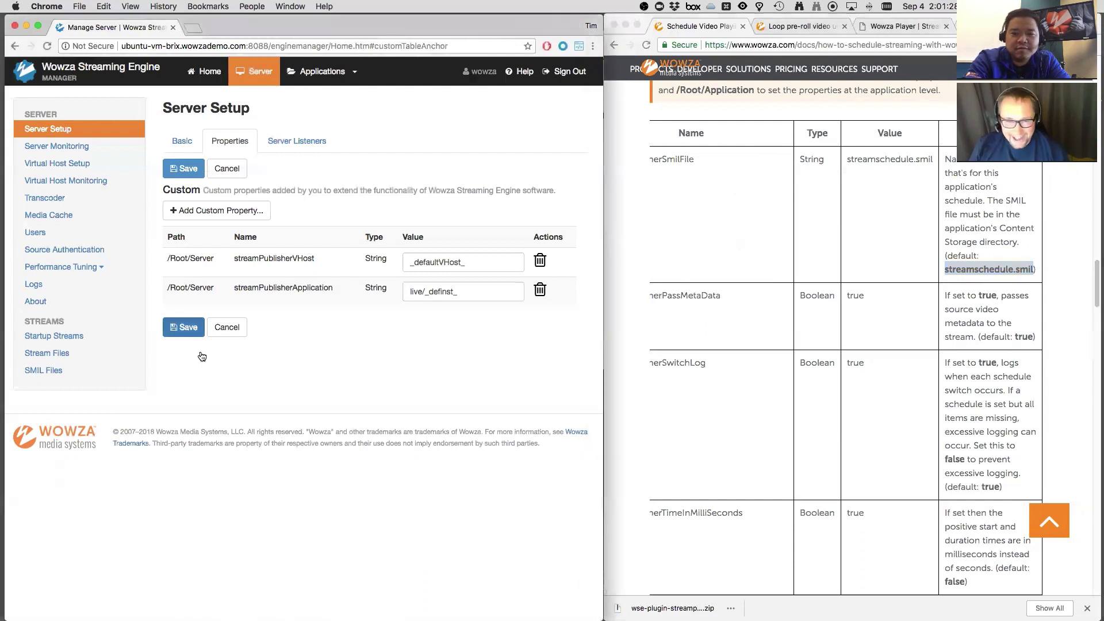
pyautogui.click(479, 295)
pyautogui.click(183, 328)
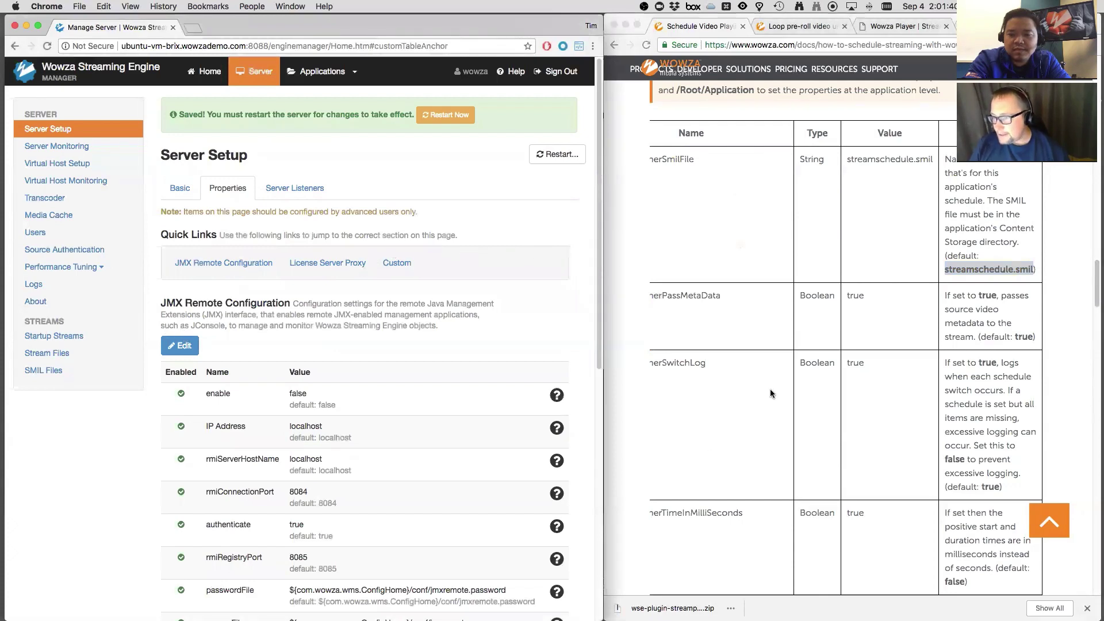
# Step: Read the note in the article's Schedules section about the SMIL file required for each application that loads a schedule
pyautogui.scroll(-10, 770, 295)
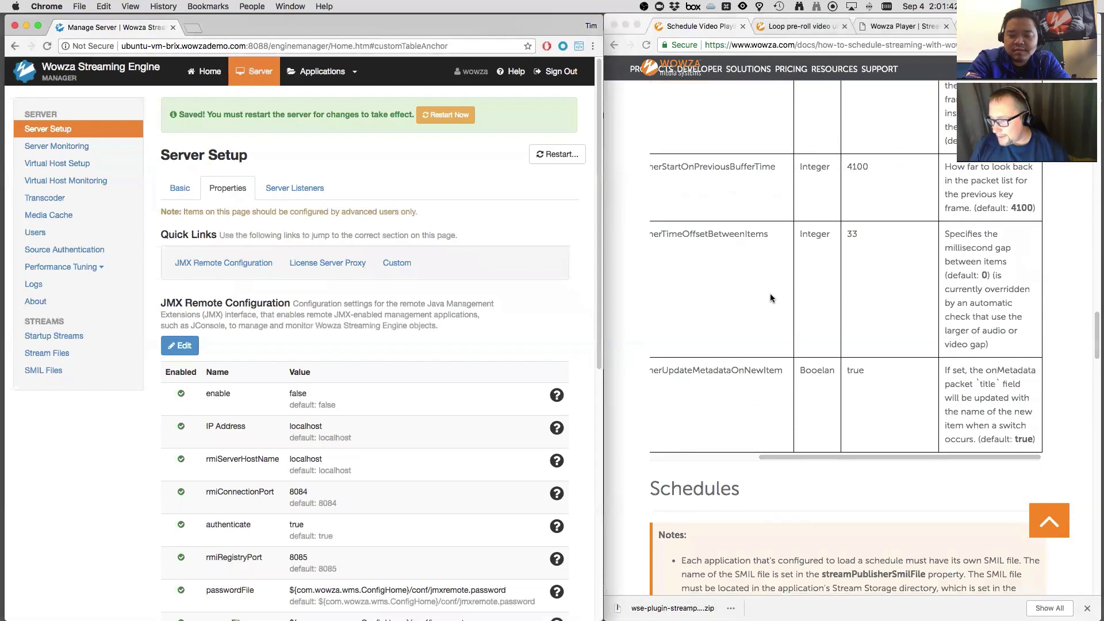
pyautogui.click(768, 457)
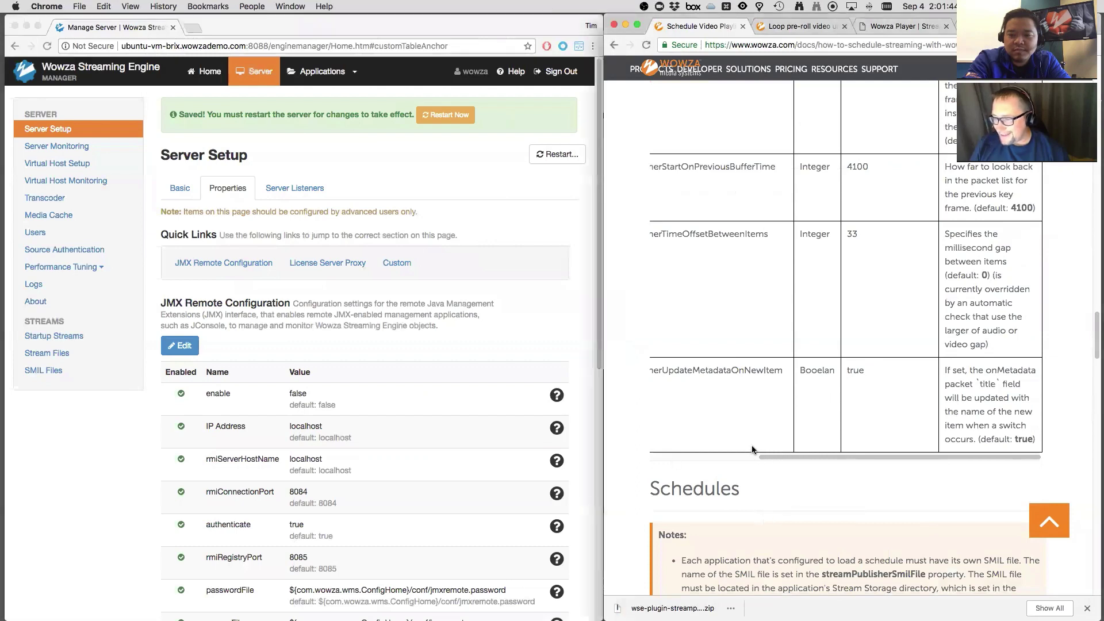
pyautogui.moveTo(764, 456); pyautogui.dragTo(647, 456)
pyautogui.scroll(-3, 743, 391)
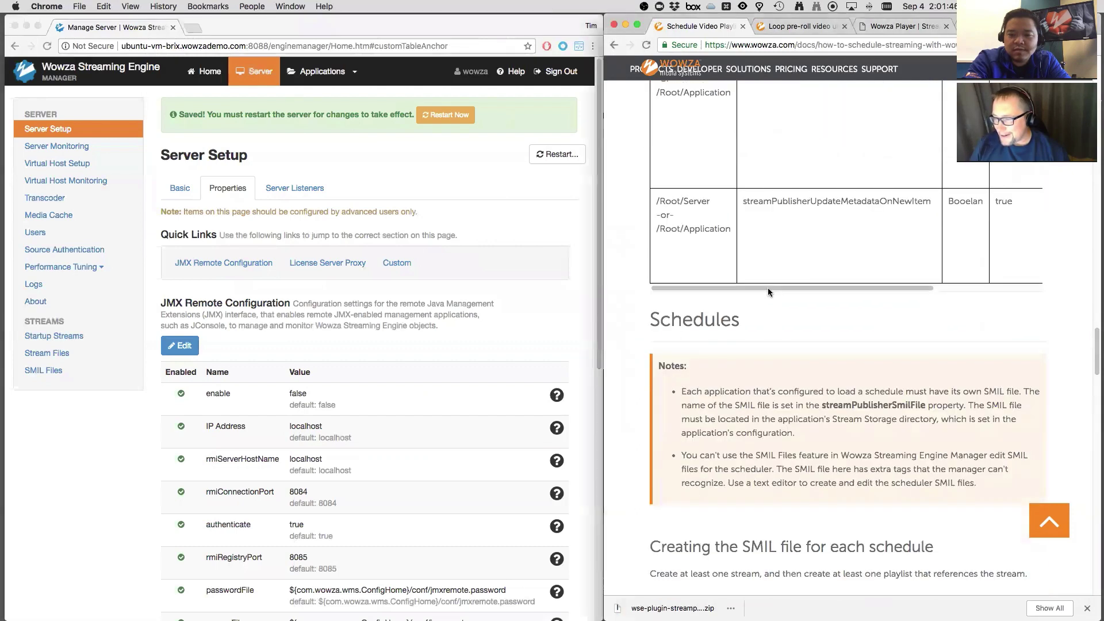
pyautogui.scroll(-5, 764, 288)
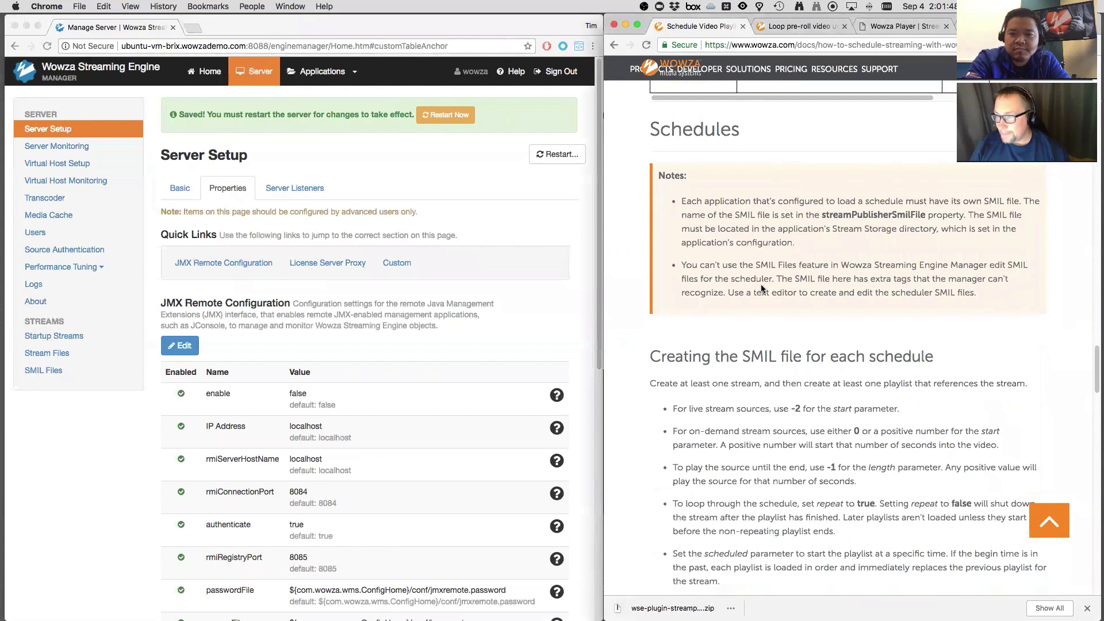
pyautogui.moveTo(703, 201); pyautogui.dragTo(1019, 201)
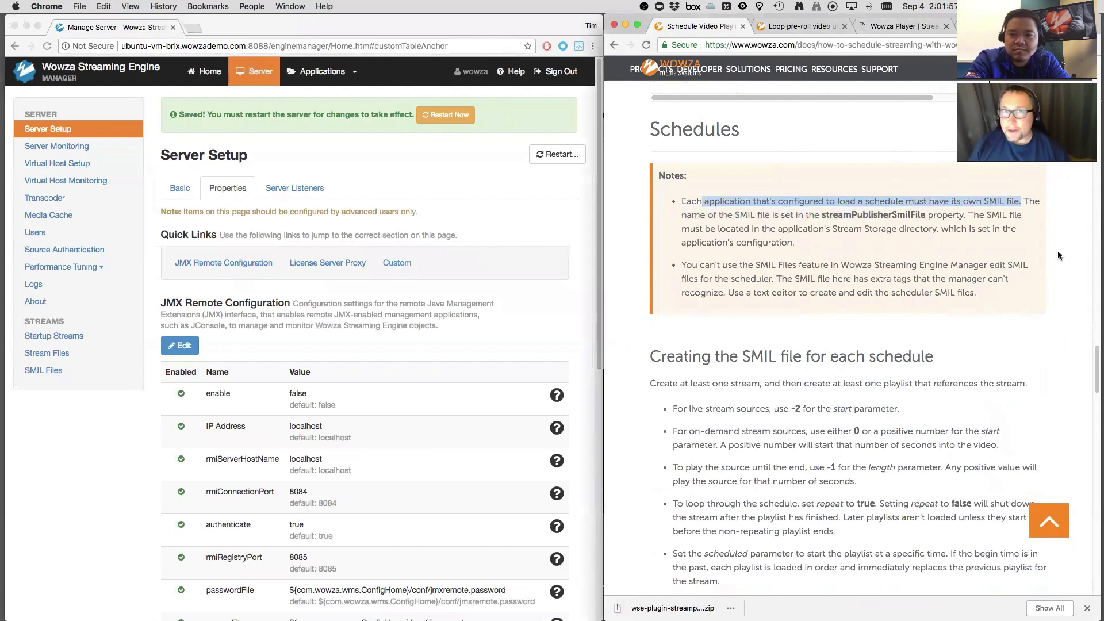
# Step: Examine the article's SMIL file rules on the start parameter for live stream sources and on-demand stream sources
pyautogui.scroll(-5, 849, 282)
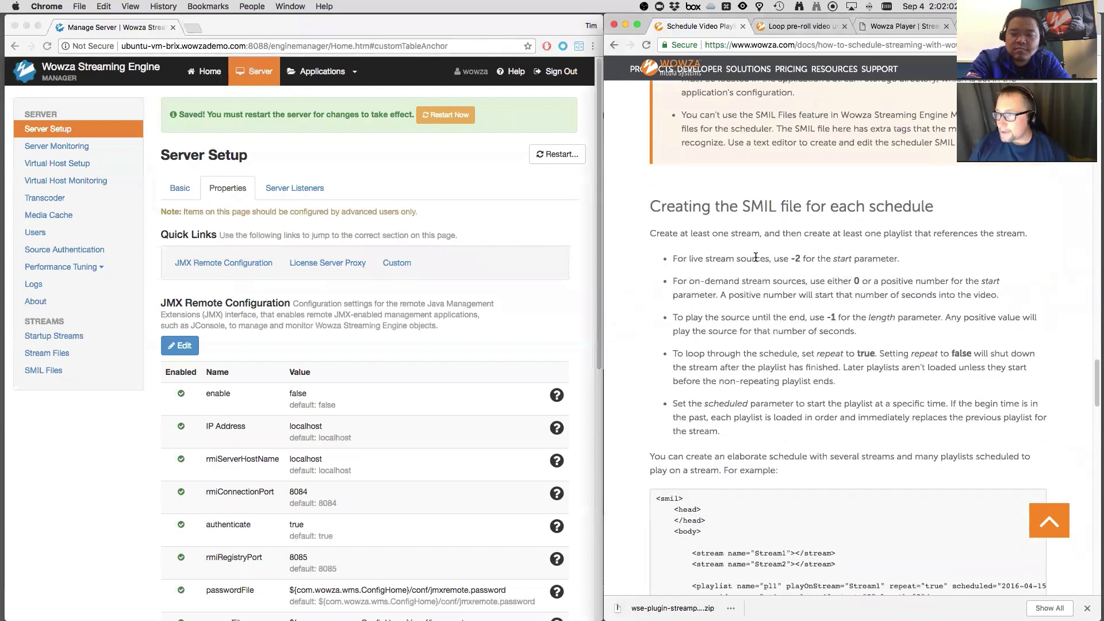
pyautogui.moveTo(755, 259); pyautogui.dragTo(806, 259)
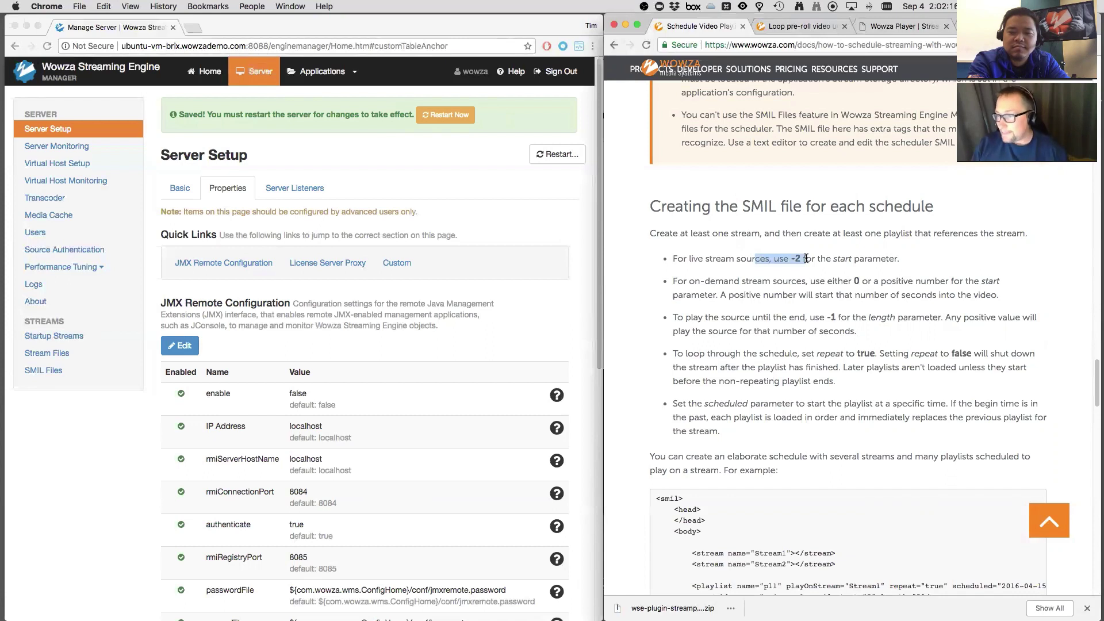
pyautogui.scroll(-1, 805, 259)
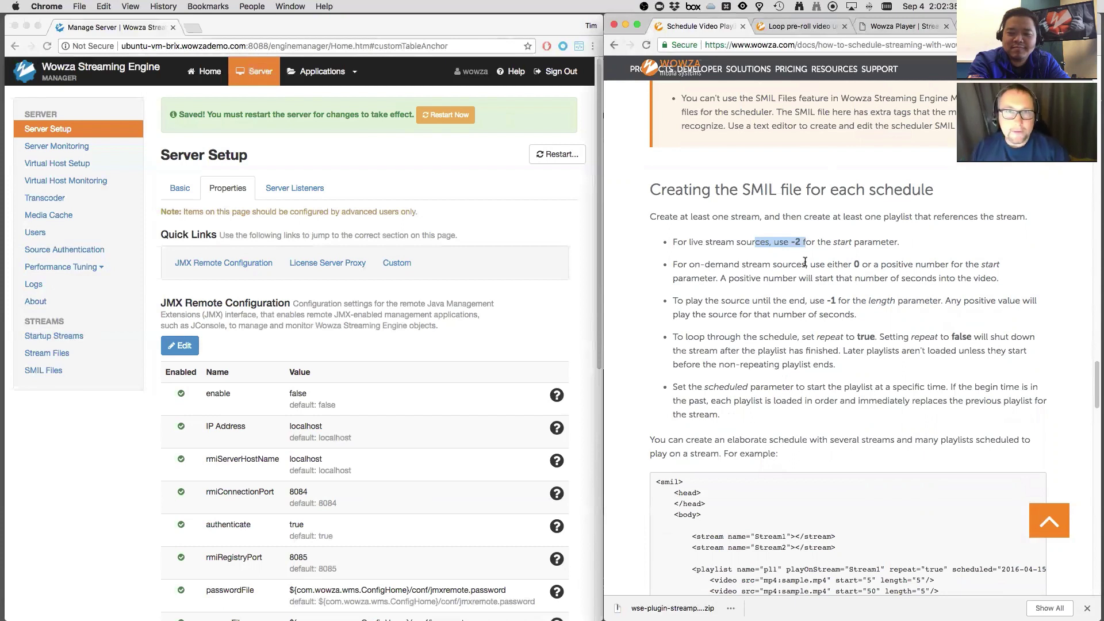
pyautogui.click(805, 262)
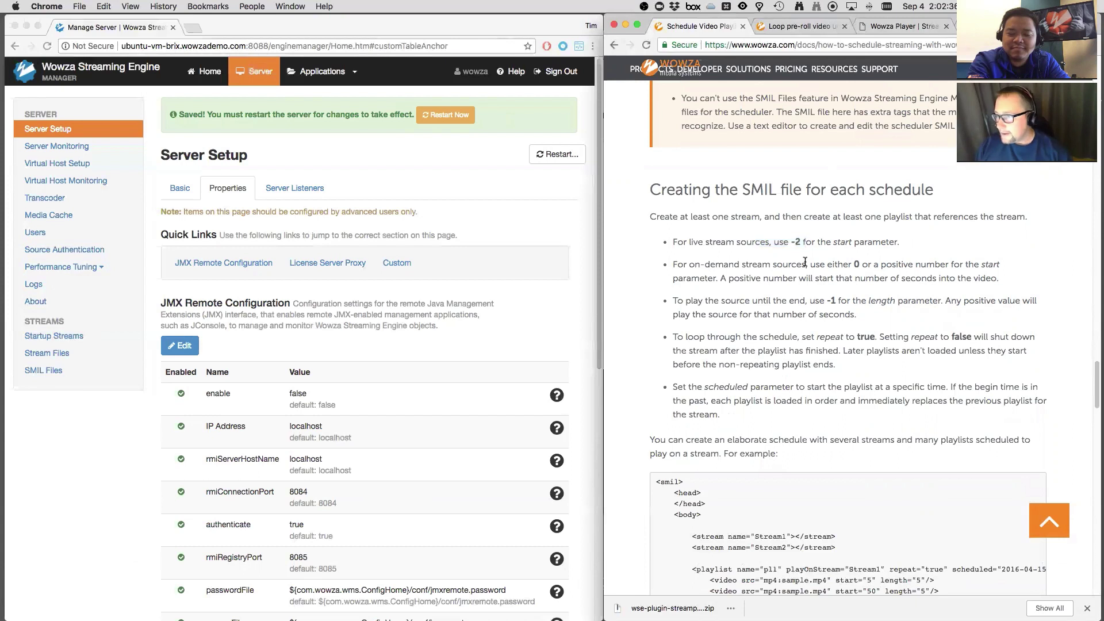
pyautogui.moveTo(789, 242); pyautogui.dragTo(800, 242)
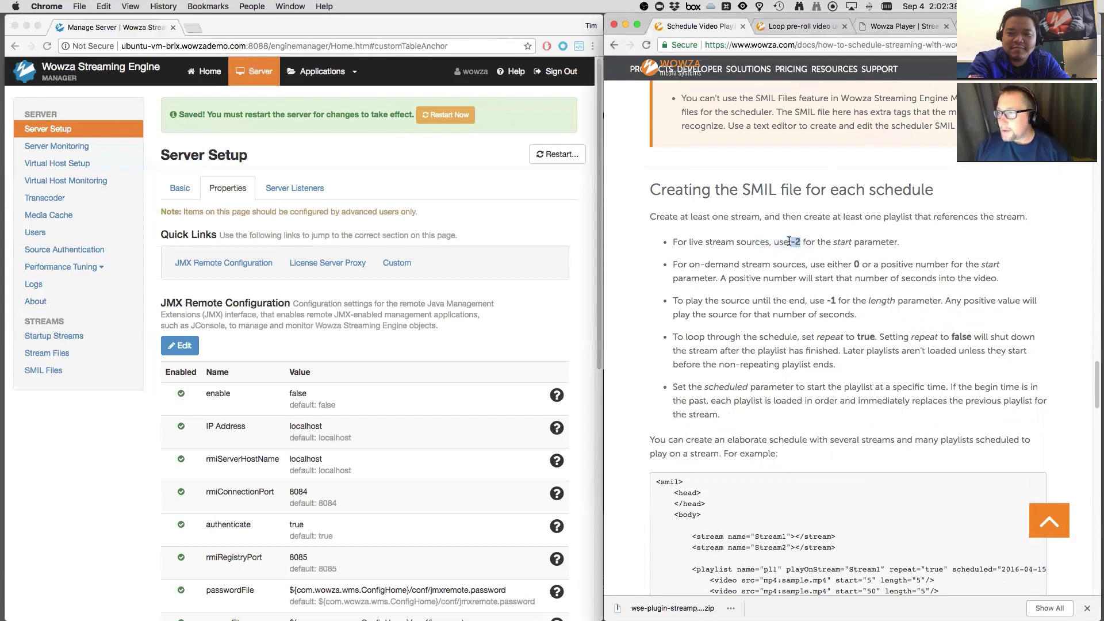
pyautogui.scroll(-1, 676, 207)
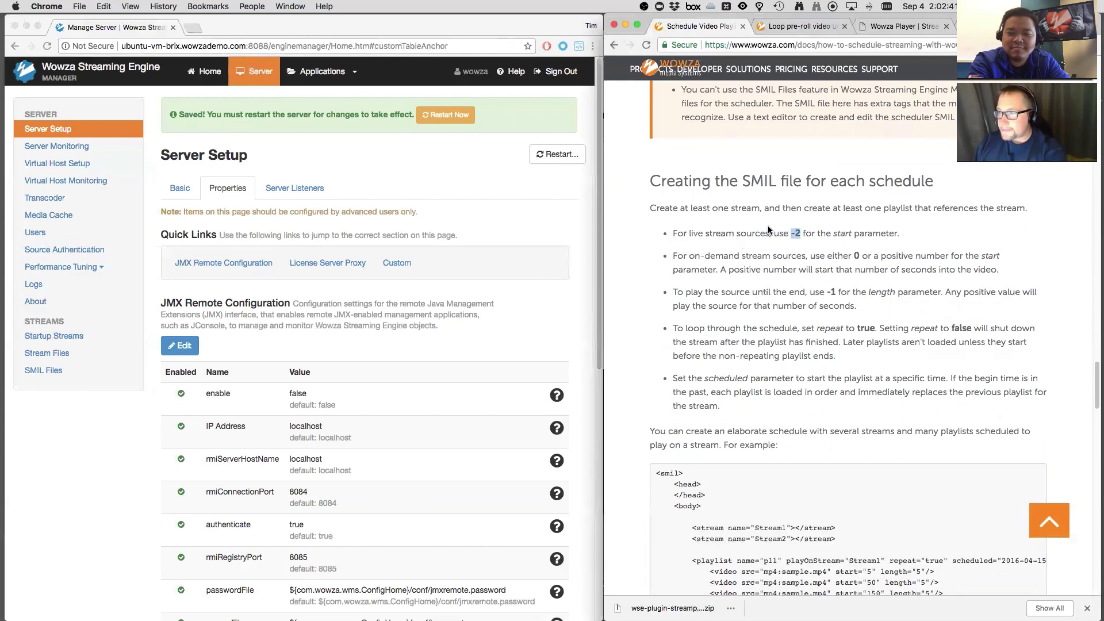
pyautogui.scroll(-2, 768, 229)
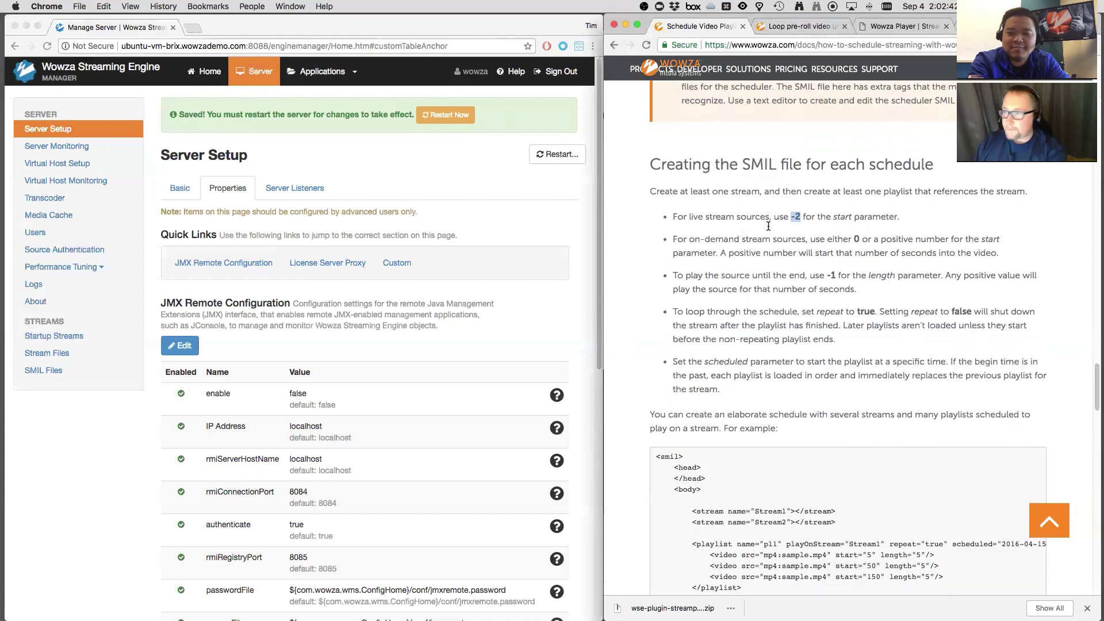
pyautogui.scroll(-1, 768, 228)
pyautogui.scroll(-1, 768, 228)
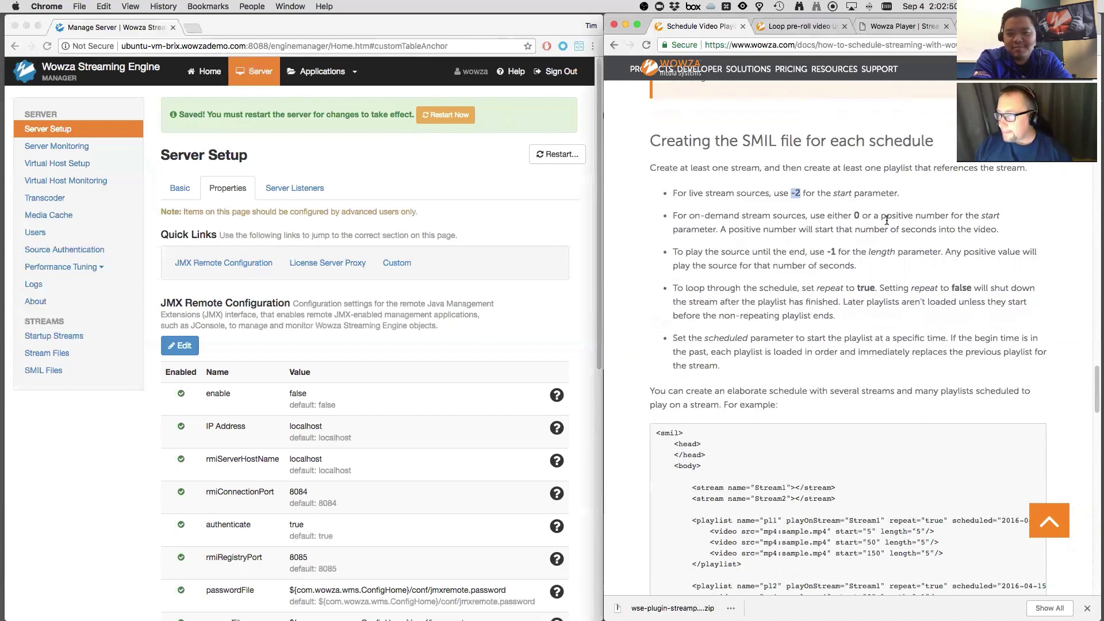
pyautogui.click(856, 214)
pyautogui.doubleClick(855, 214)
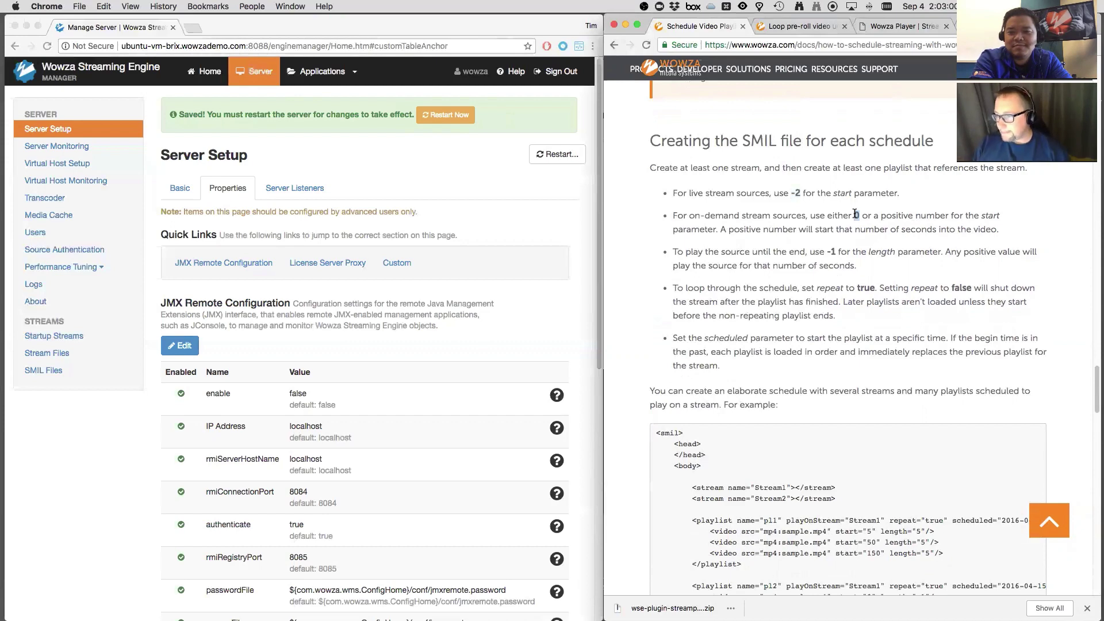
# Step: Copy the complete sample SMIL code, from the opening to the closing smil tag, in the article's schedule section
pyautogui.scroll(-5, 854, 214)
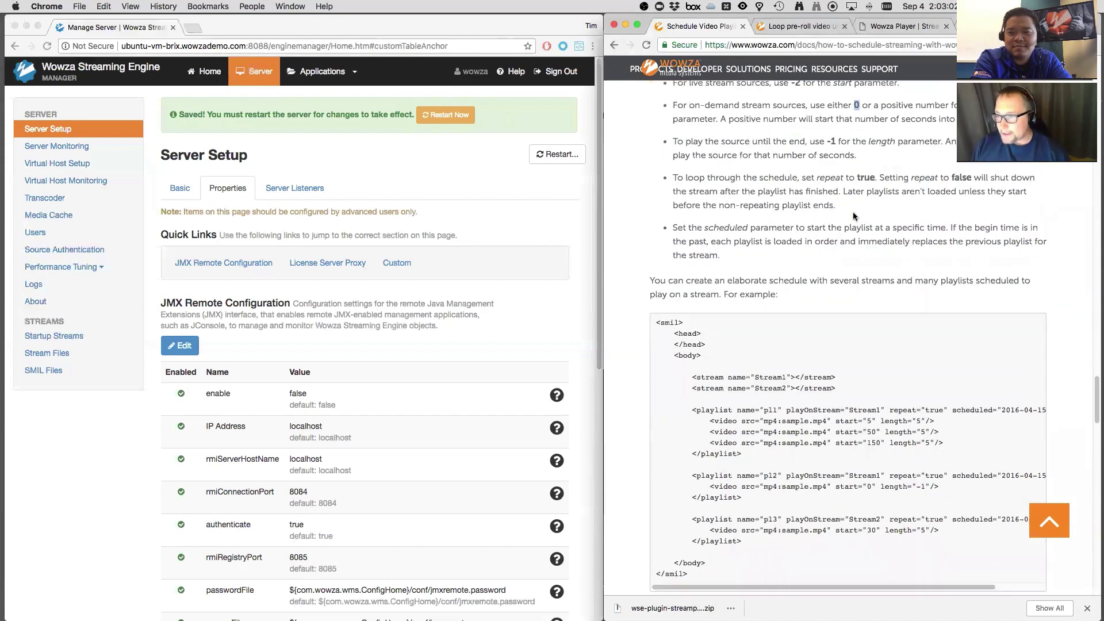
pyautogui.scroll(-3, 853, 216)
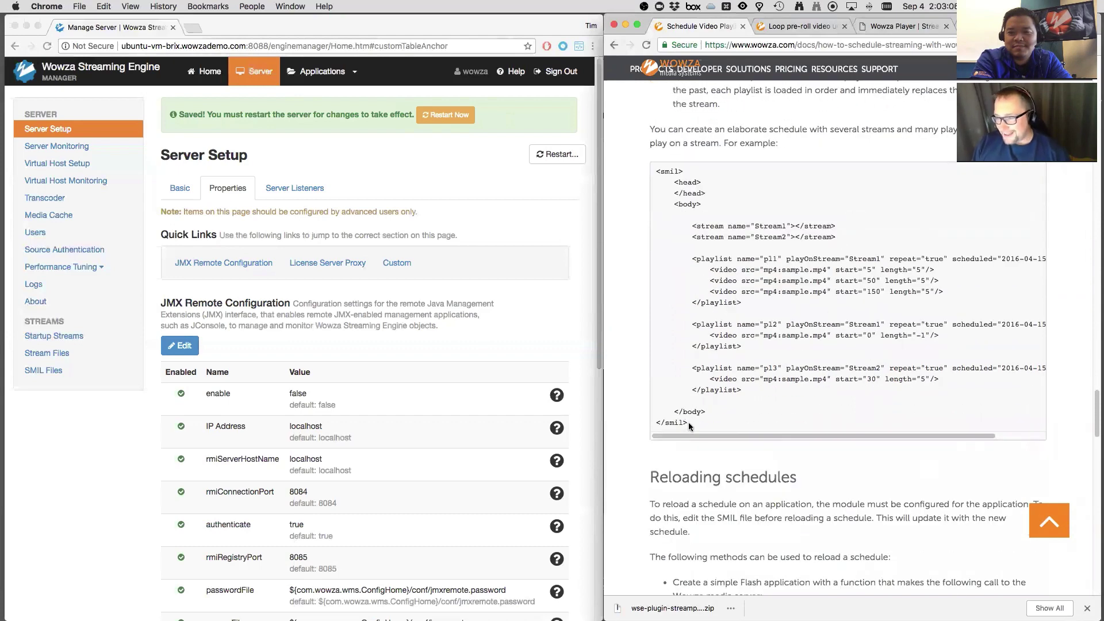
pyautogui.moveTo(688, 423); pyautogui.dragTo(659, 165)
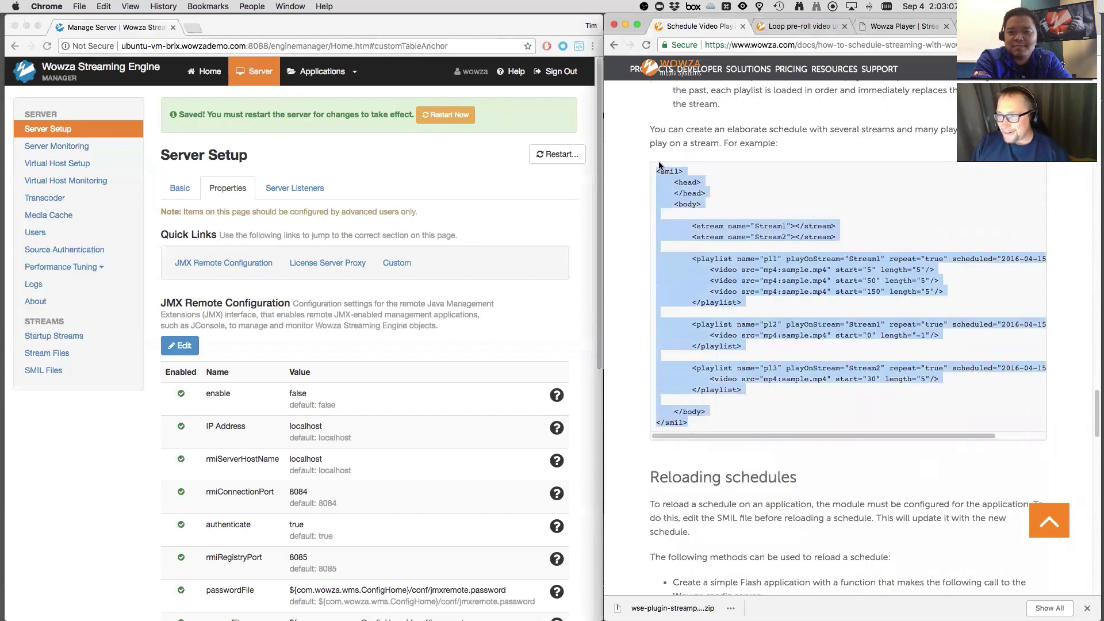
pyautogui.rightClick(731, 280)
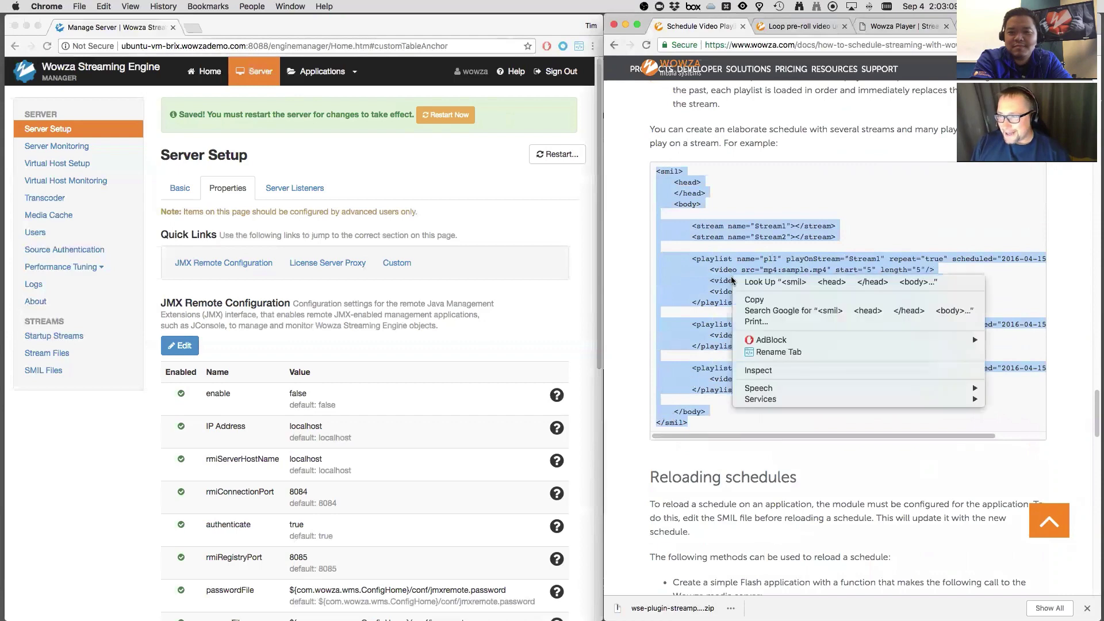
pyautogui.click(750, 300)
# Step: Switch to TextWrangler and paste the copied SMIL code into the empty untitled document
pyautogui.press('super+Tab')
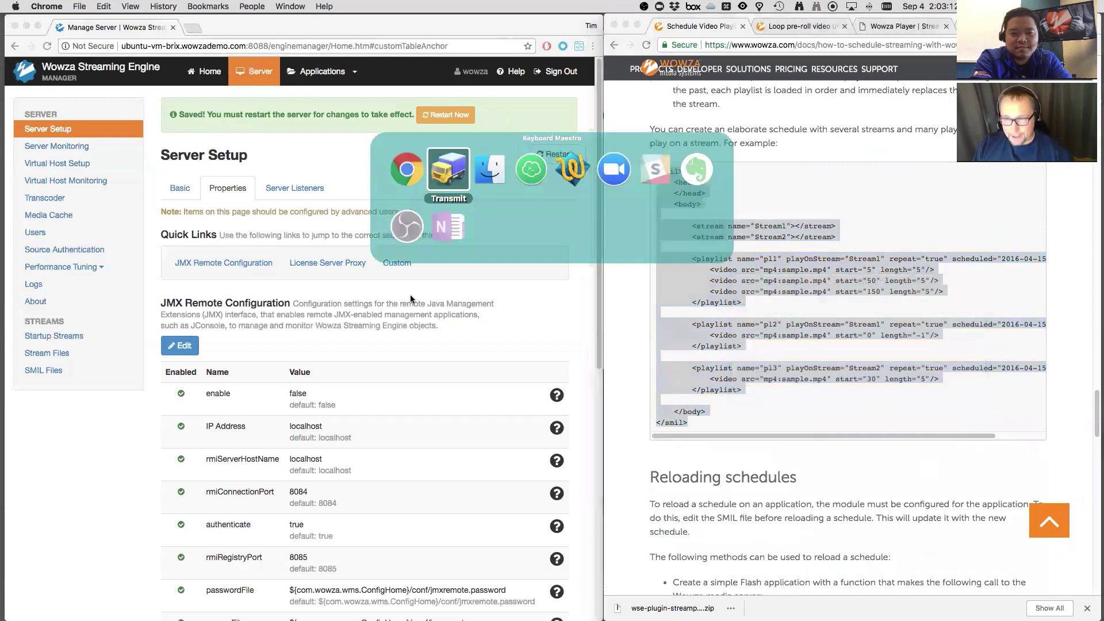
pyautogui.press('super+Tab')
pyautogui.press('super+Tab')
pyautogui.press('super+shift+Tab')
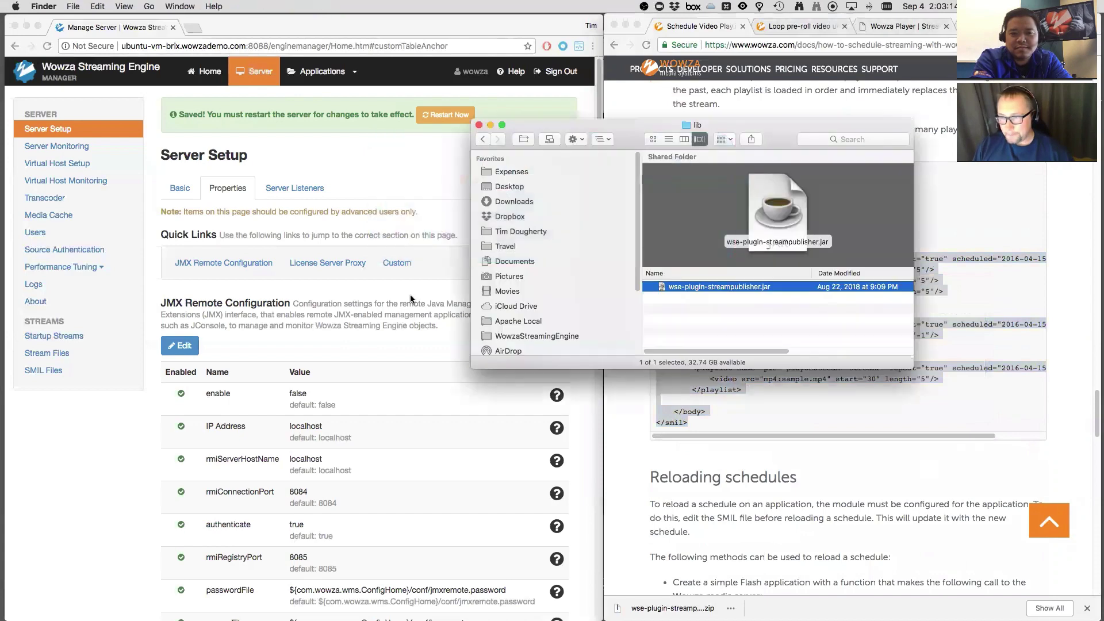
pyautogui.press('super+Tab')
pyautogui.press('super+Tab')
pyautogui.press('super+Tab')
pyautogui.press('super+Tab')
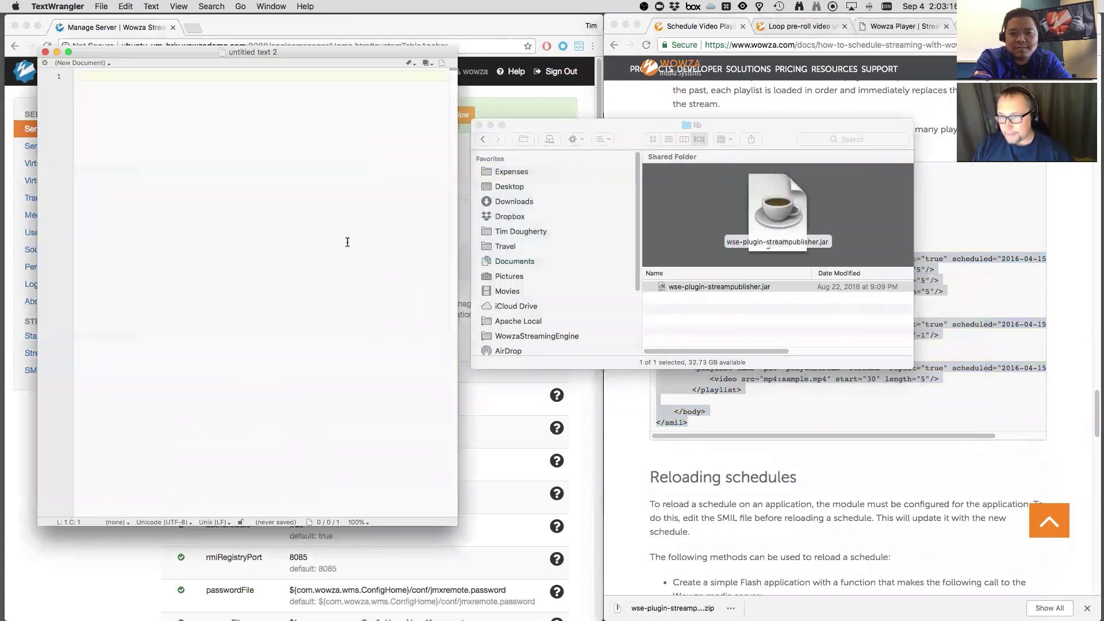
pyautogui.click(490, 126)
pyautogui.moveTo(167, 51); pyautogui.dragTo(205, 55)
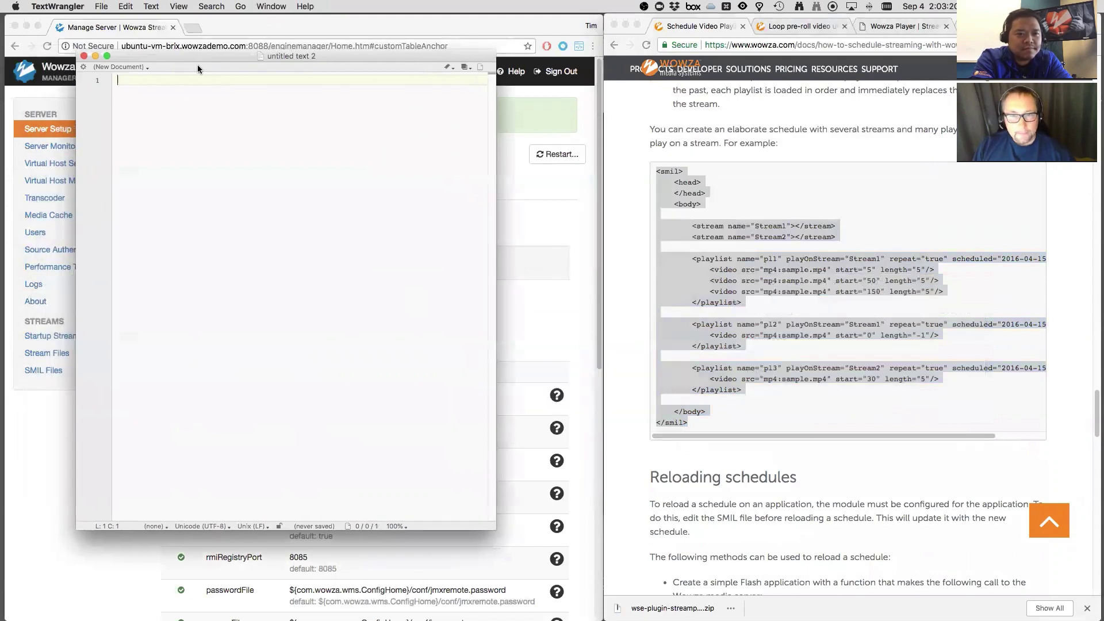
pyautogui.rightClick(136, 84)
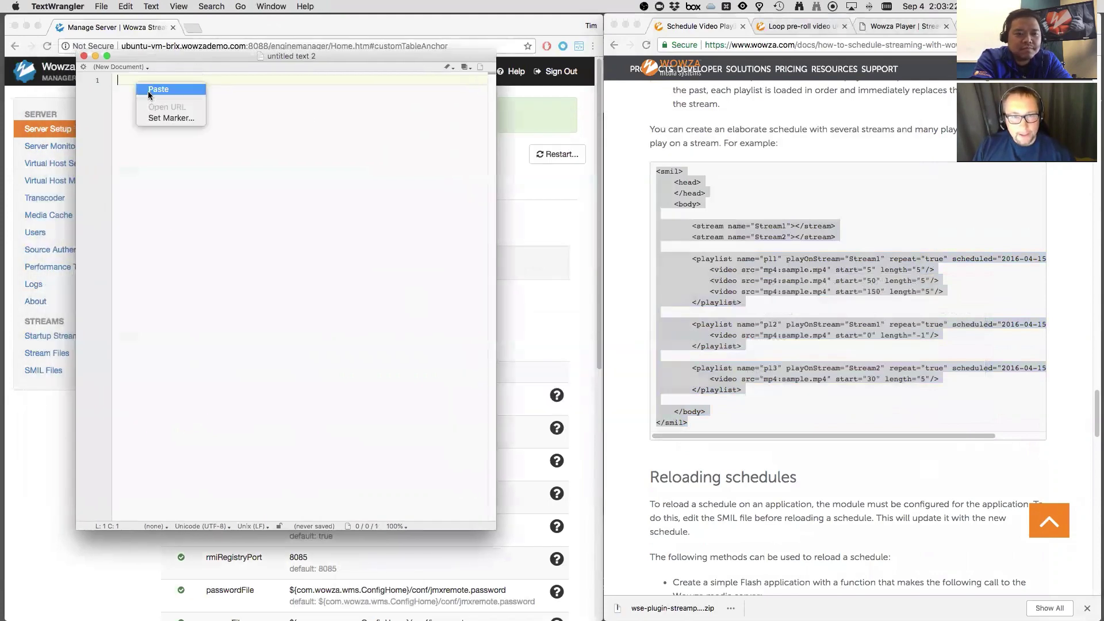
pyautogui.click(148, 92)
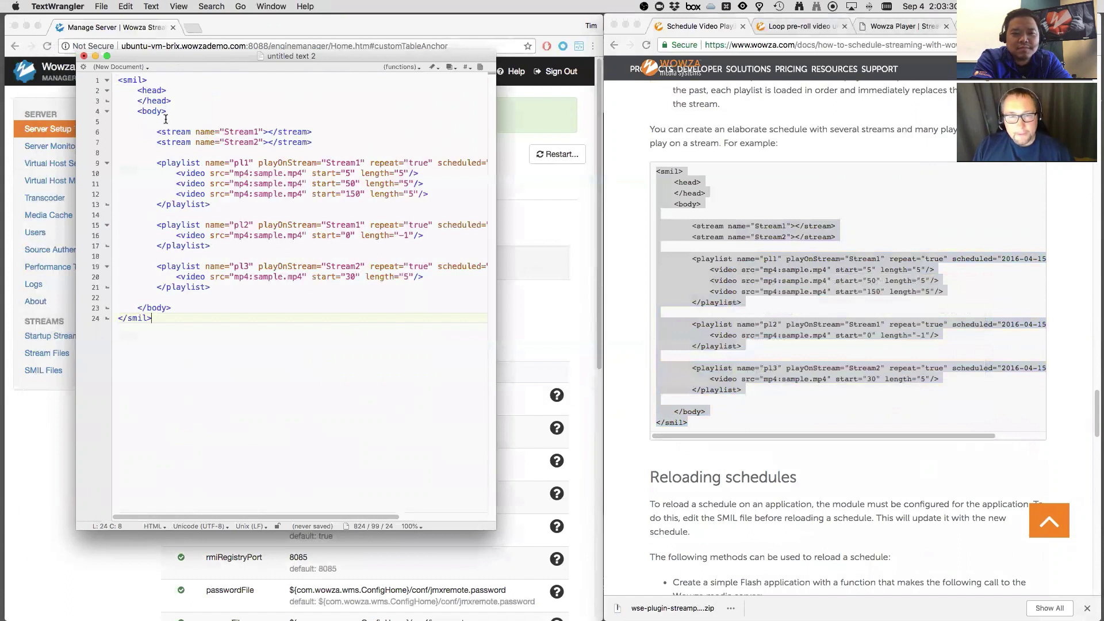
# Step: Delete the Stream2 stream line from the SMIL code, keeping only the Stream1 definition
pyautogui.moveTo(157, 131); pyautogui.dragTo(326, 153)
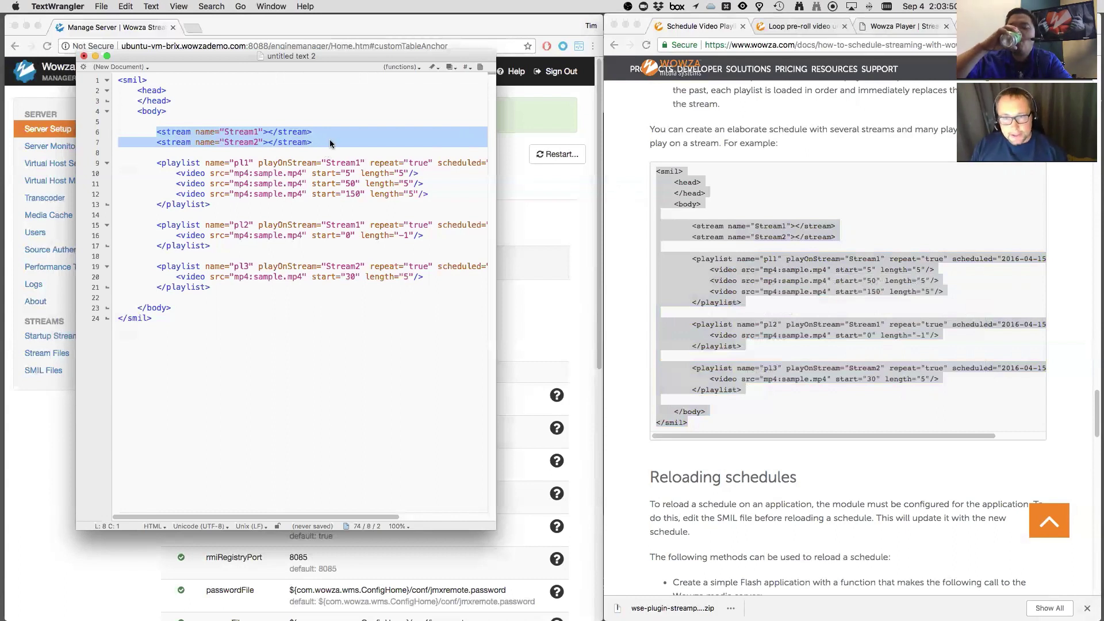
pyautogui.click(305, 144)
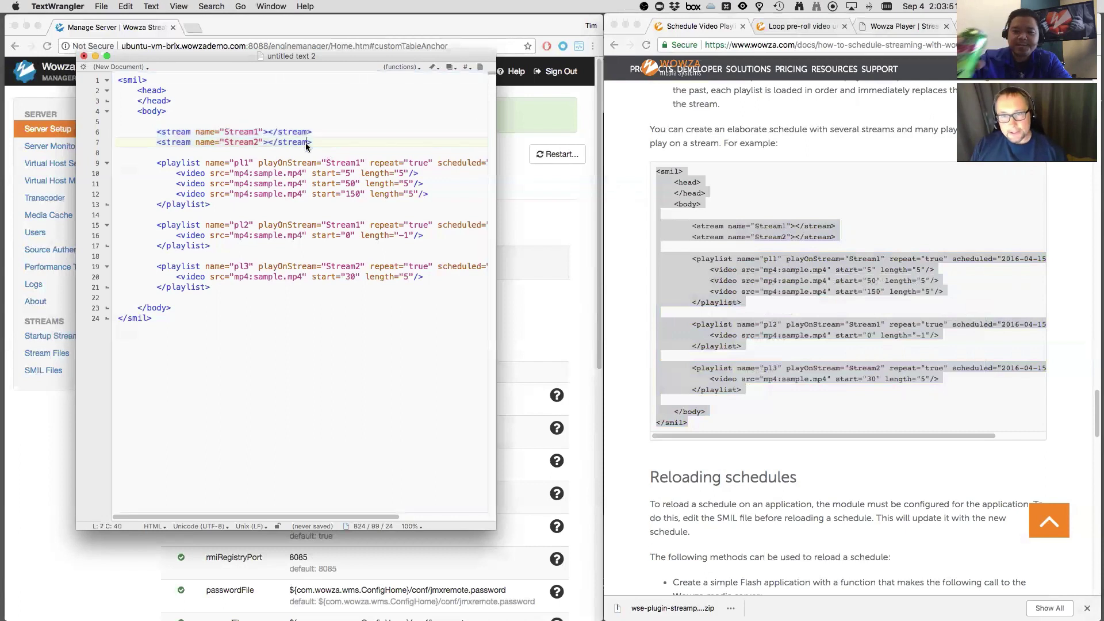
pyautogui.doubleClick(245, 133)
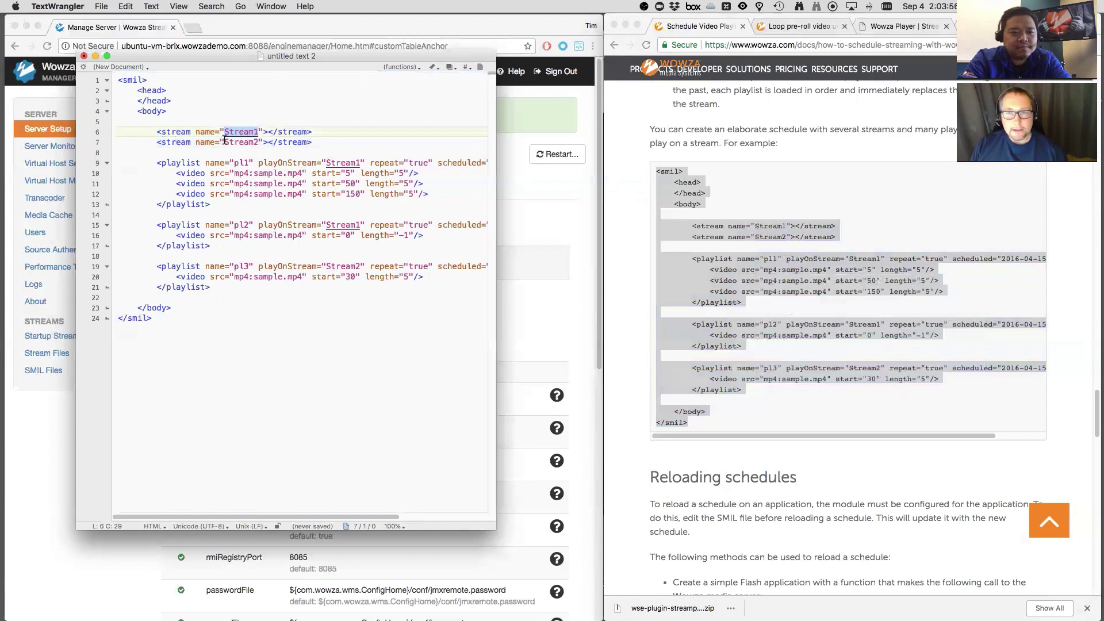
pyautogui.doubleClick(241, 142)
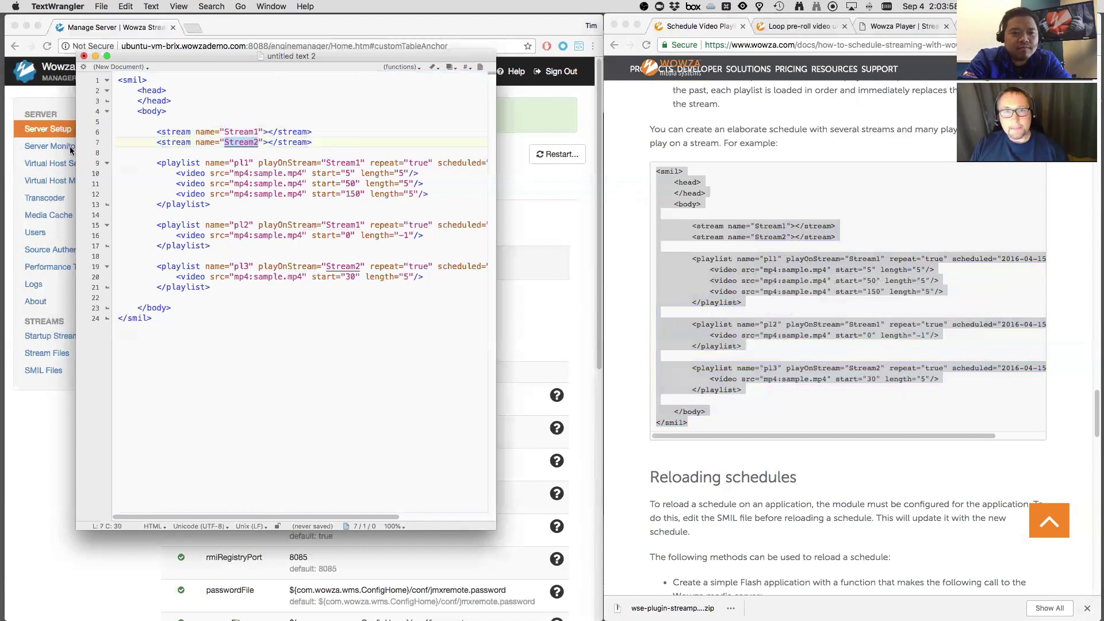
pyautogui.click(96, 142)
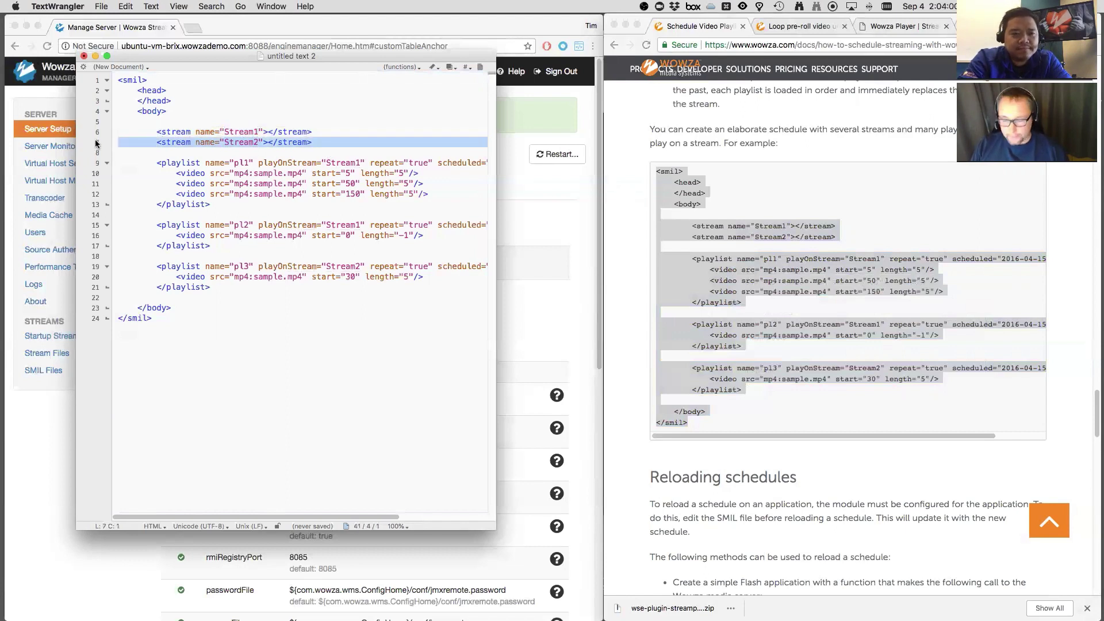
pyautogui.press('BackSpace')
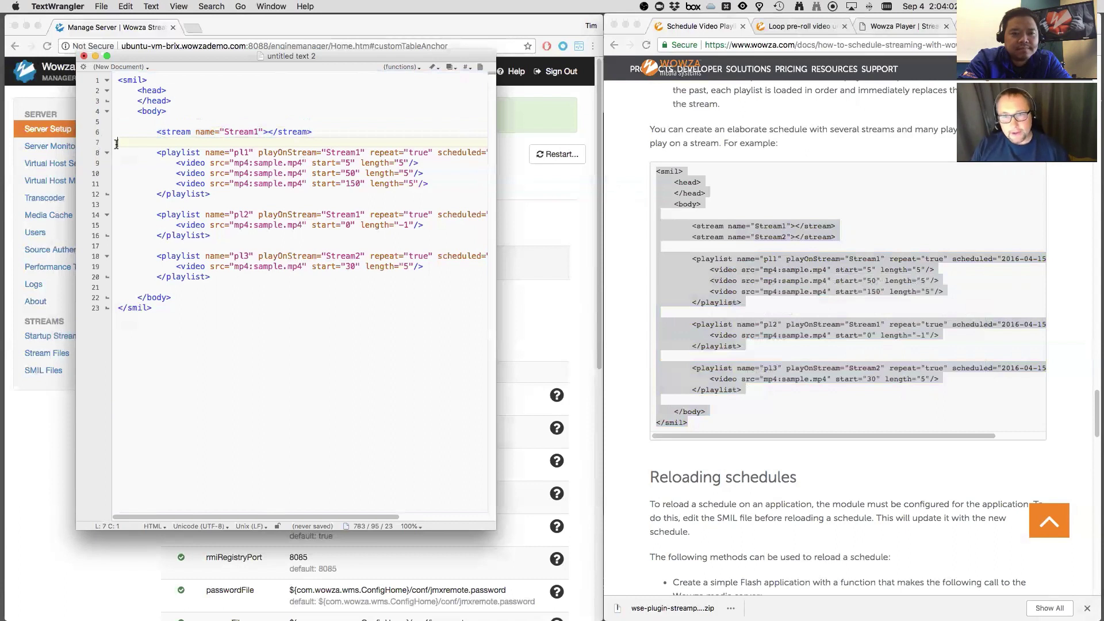
# Step: Delete the pl2 and pl3 playlist blocks and the extra blank line before the closing body tag
pyautogui.moveTo(185, 152); pyautogui.dragTo(222, 194)
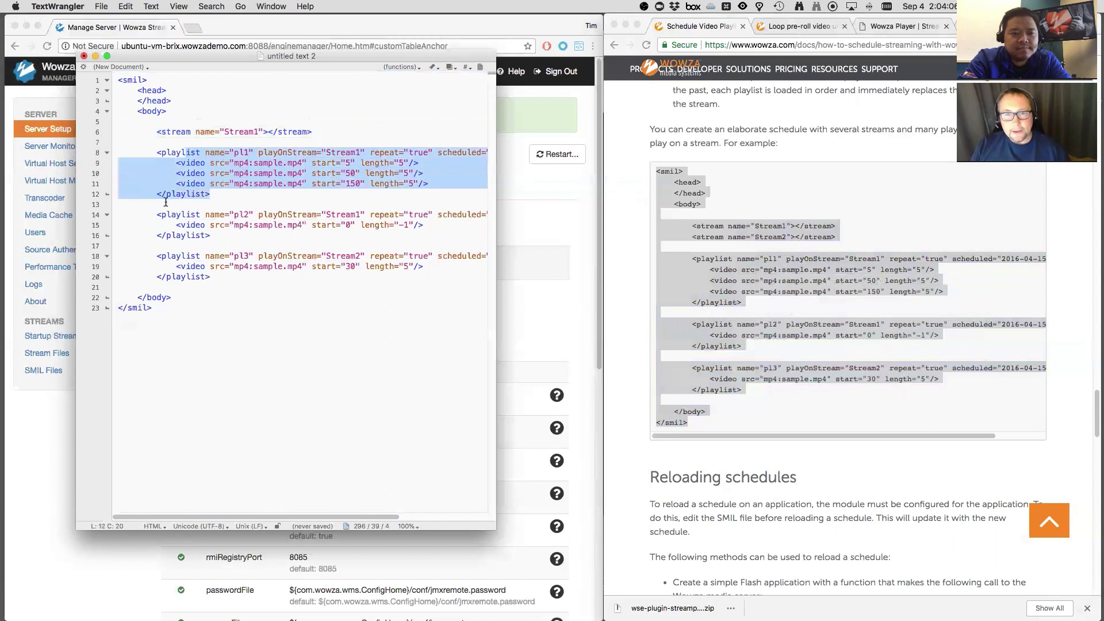
pyautogui.moveTo(98, 220); pyautogui.dragTo(85, 280)
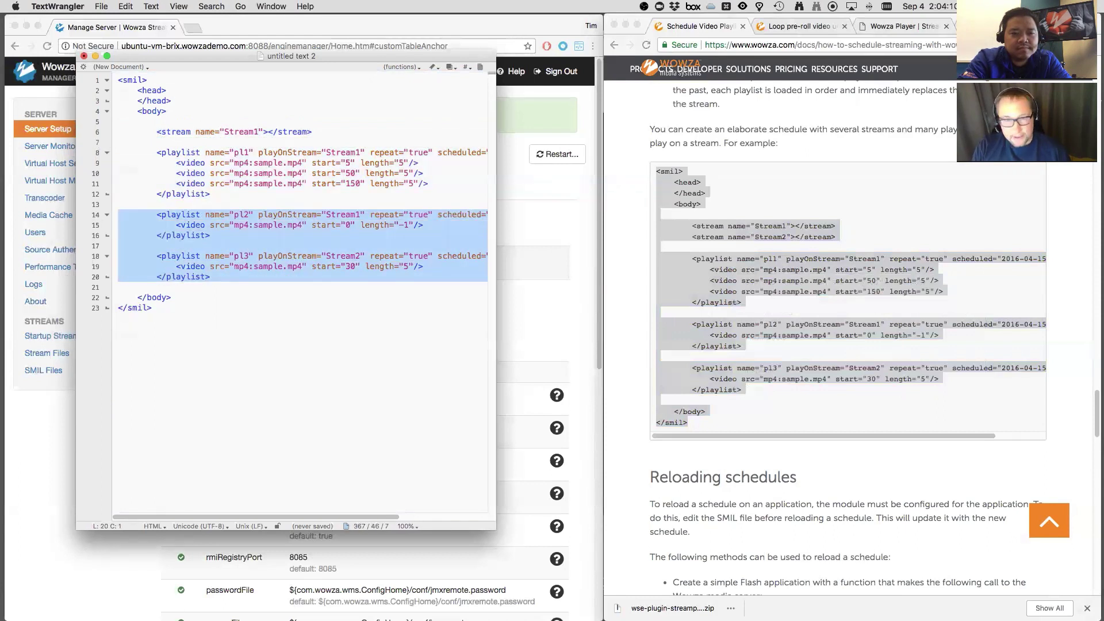
pyautogui.press('BackSpace')
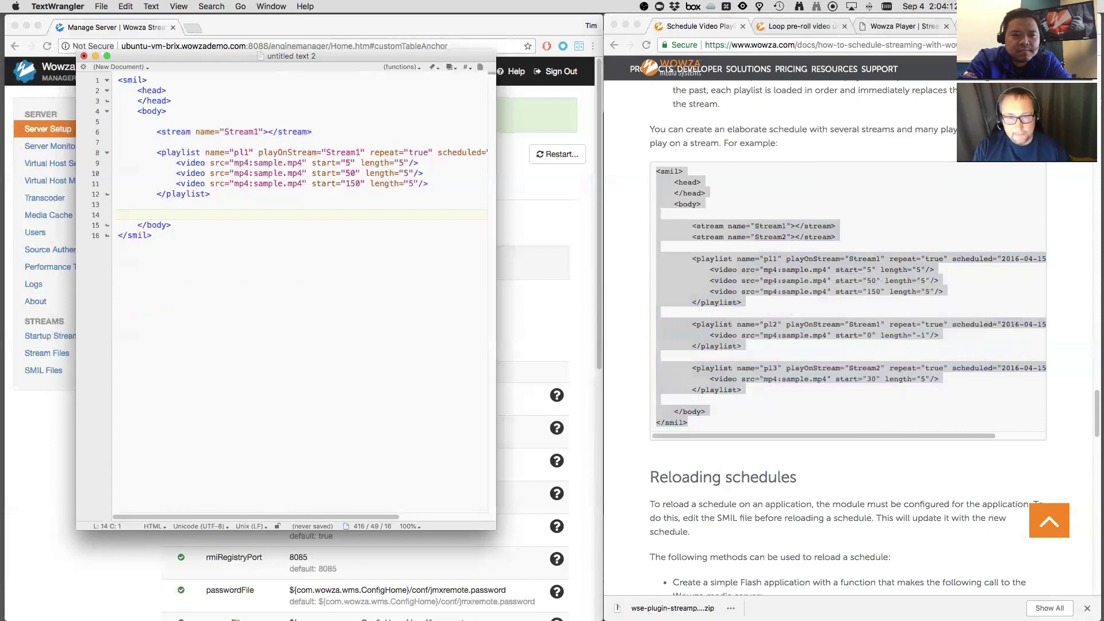
pyautogui.press('Delete')
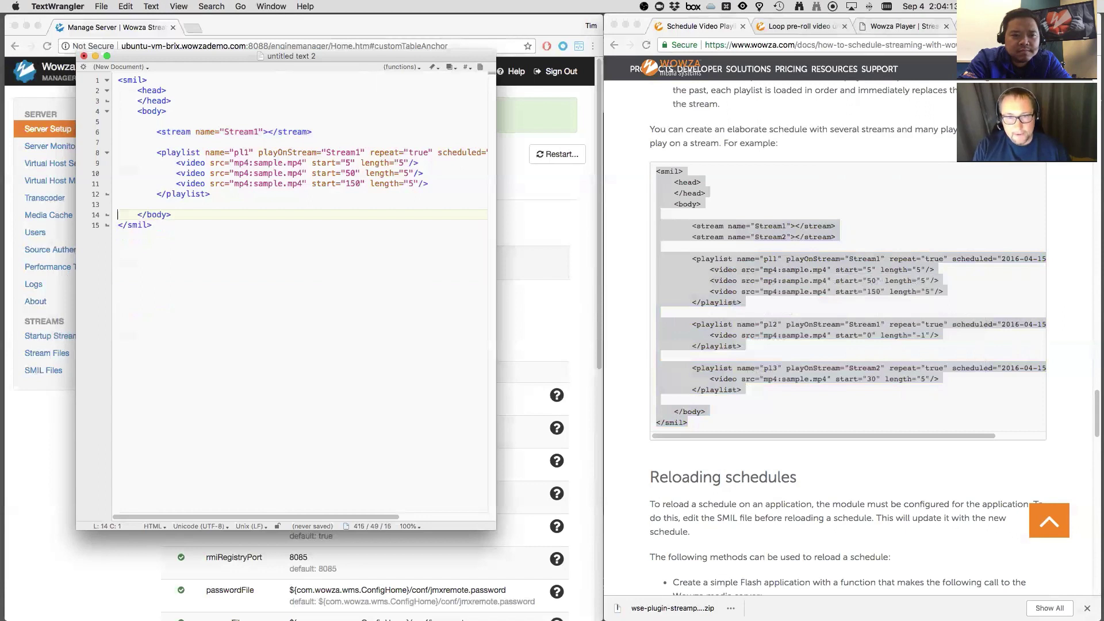
# Step: Examine the body block, the Stream1 definition and the pl1 playlist's name, playOnStream and repeat attributes, widening the editor window to fit the full line
pyautogui.moveTo(117, 80); pyautogui.dragTo(185, 214)
pyautogui.click(147, 110)
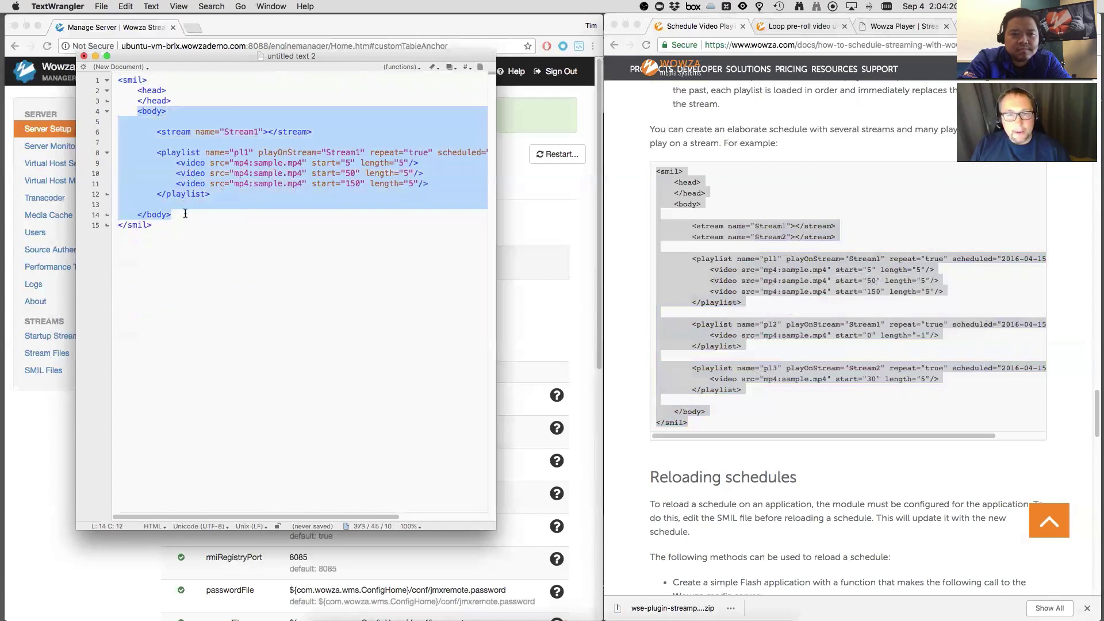
pyautogui.click(185, 214)
pyautogui.moveTo(156, 131); pyautogui.dragTo(322, 133)
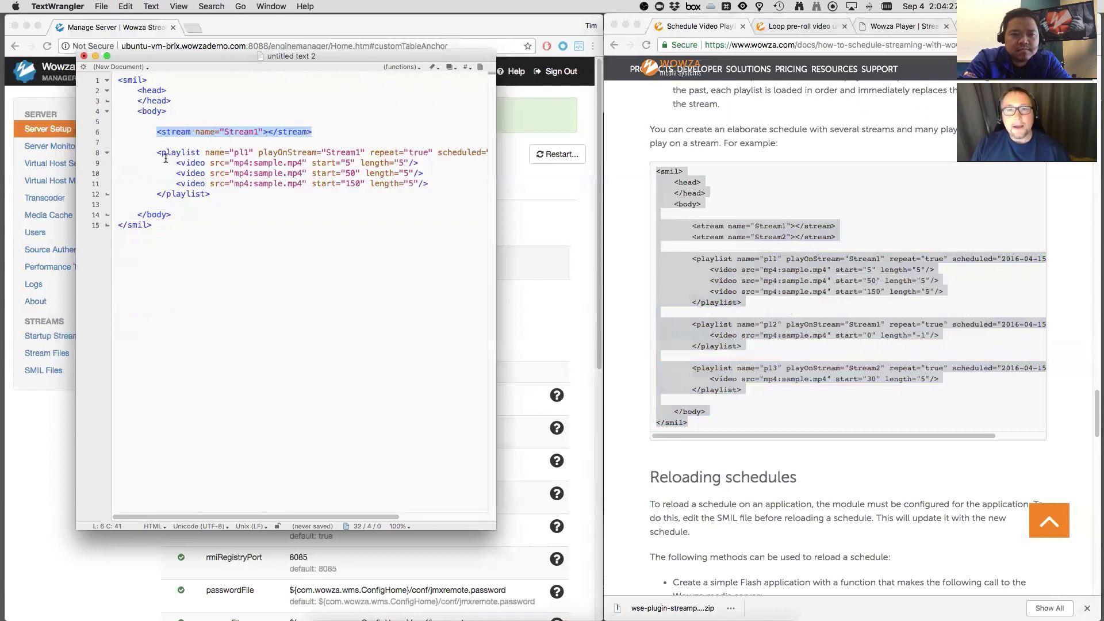
pyautogui.doubleClick(241, 152)
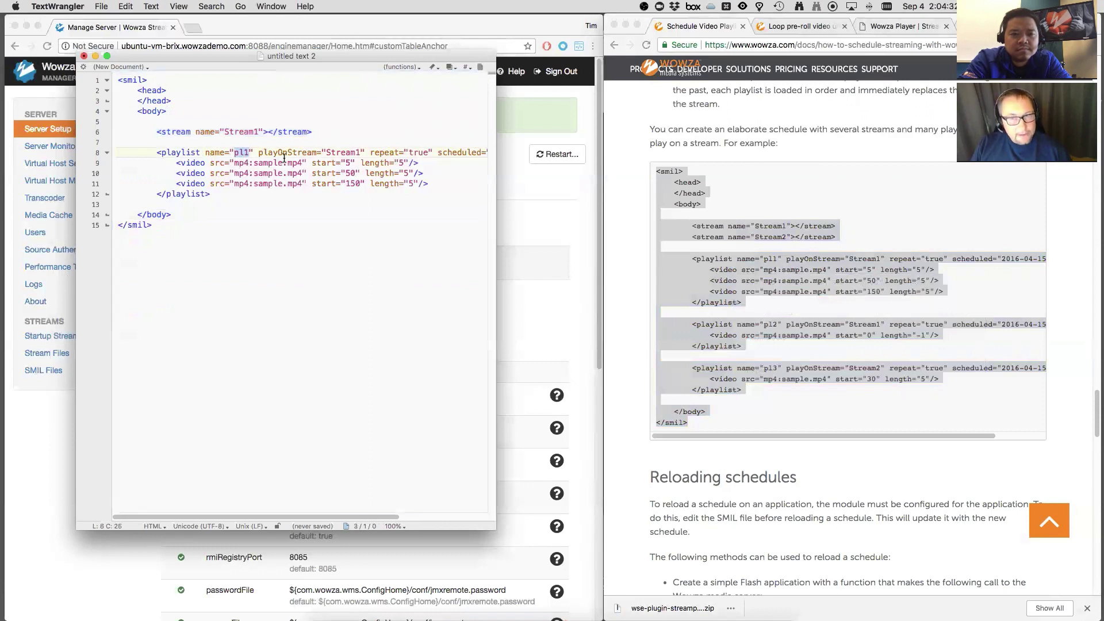
pyautogui.moveTo(361, 152); pyautogui.dragTo(326, 152)
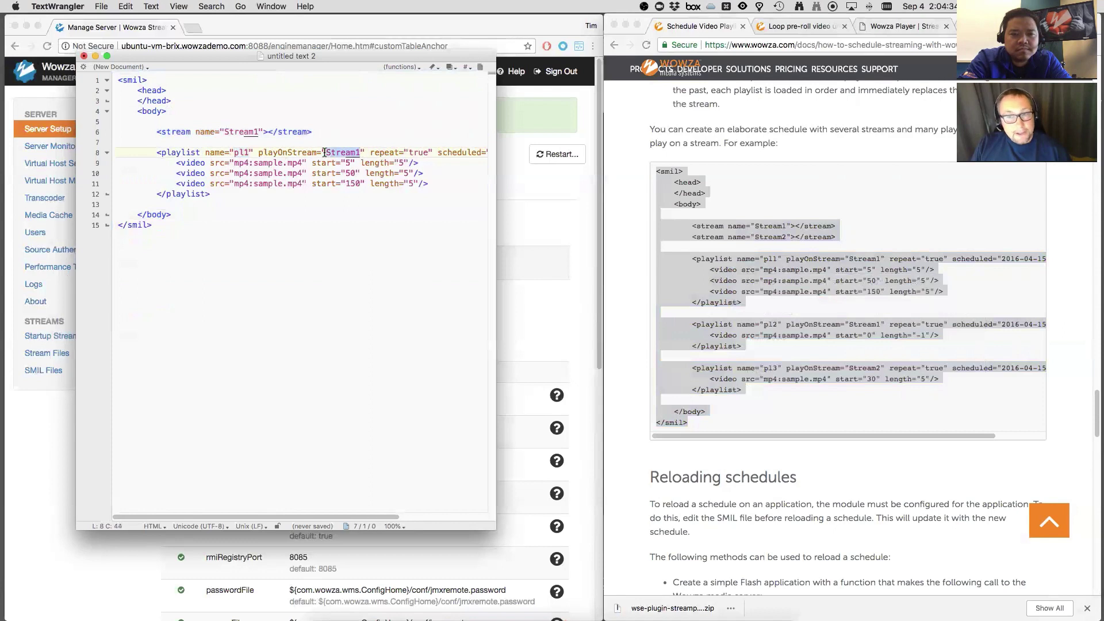
pyautogui.doubleClick(240, 132)
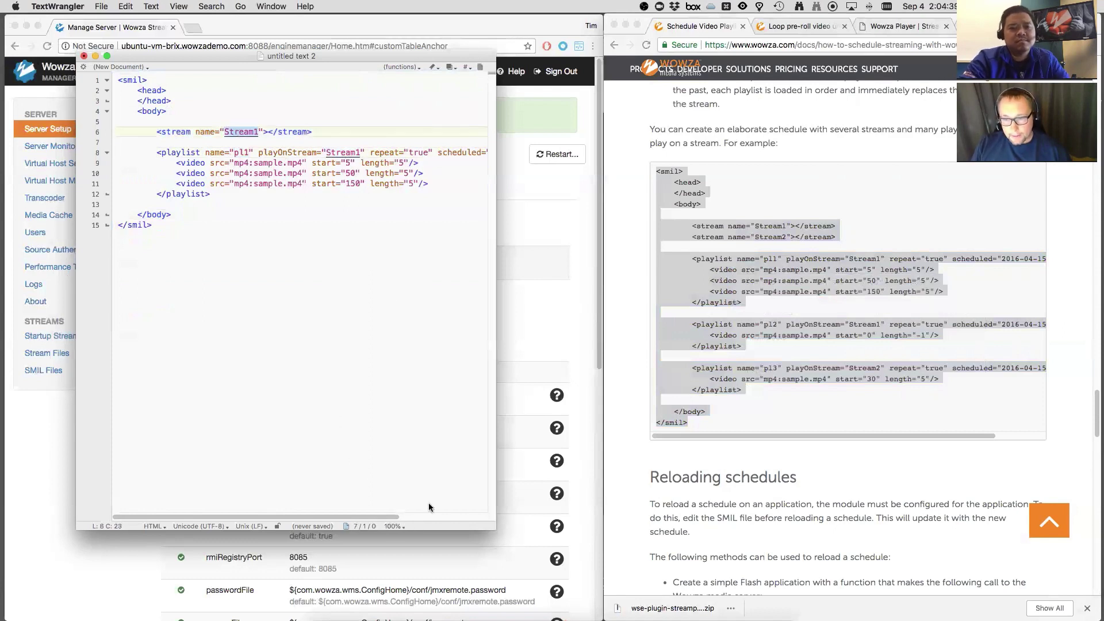
pyautogui.moveTo(496, 434); pyautogui.dragTo(610, 435)
pyautogui.doubleClick(418, 152)
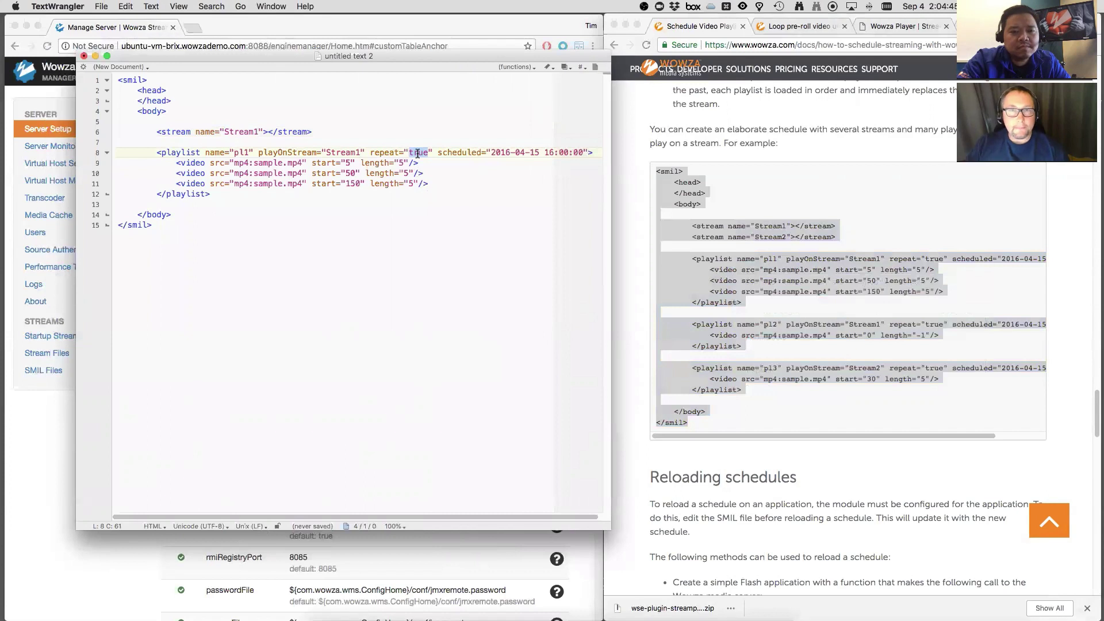
# Step: Try the year 2019 in the pl1 playlist's scheduled date, and set it back to 2016
pyautogui.click(524, 152)
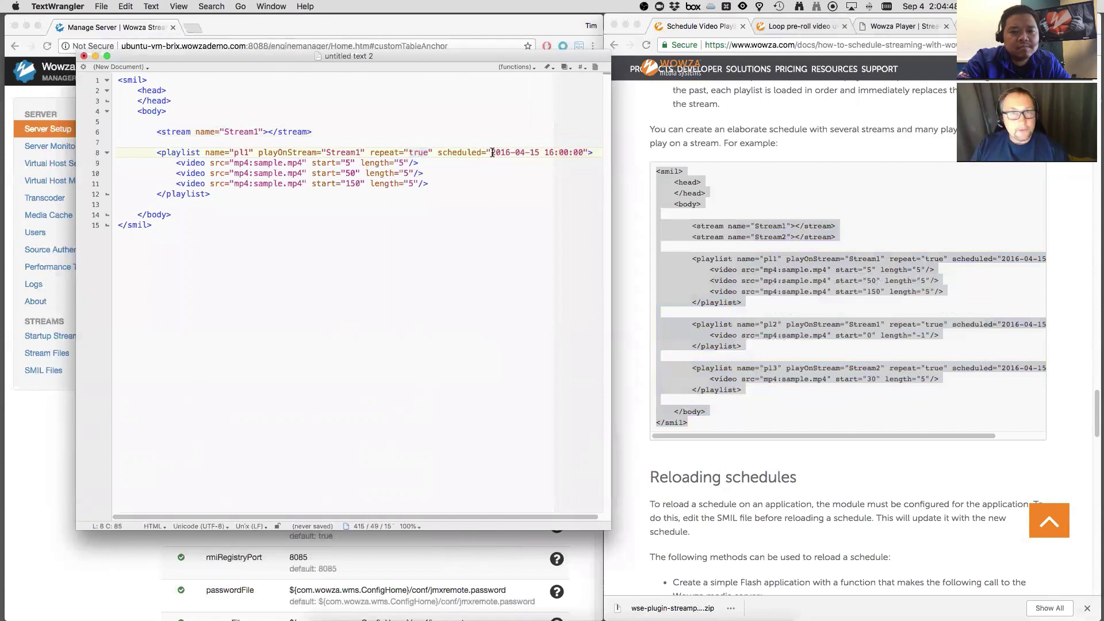
pyautogui.moveTo(491, 152); pyautogui.dragTo(509, 153)
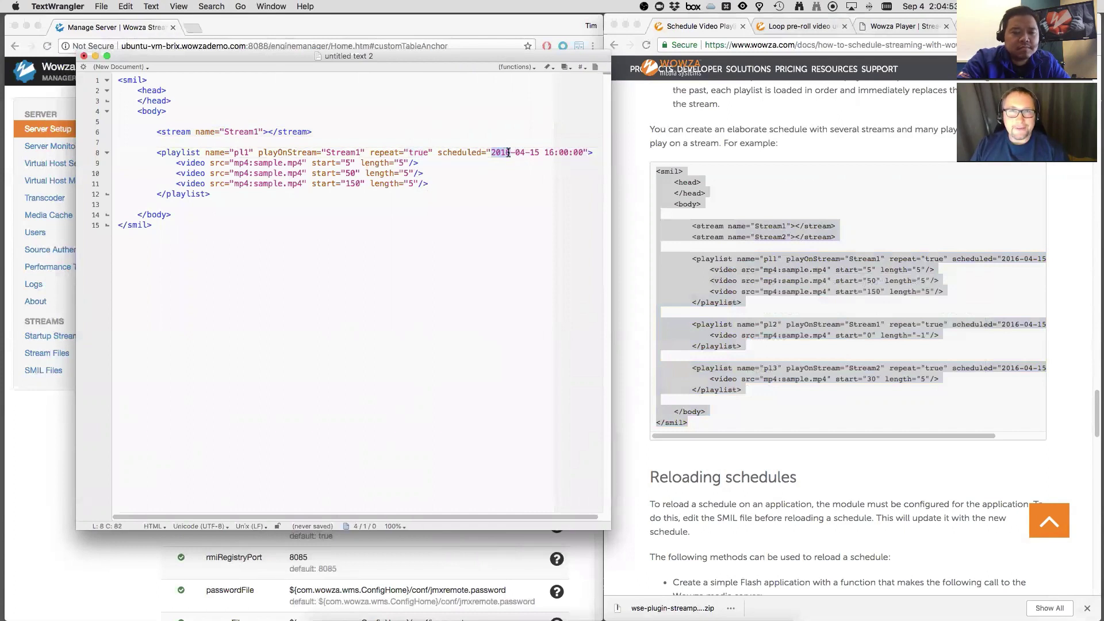
pyautogui.click(508, 153)
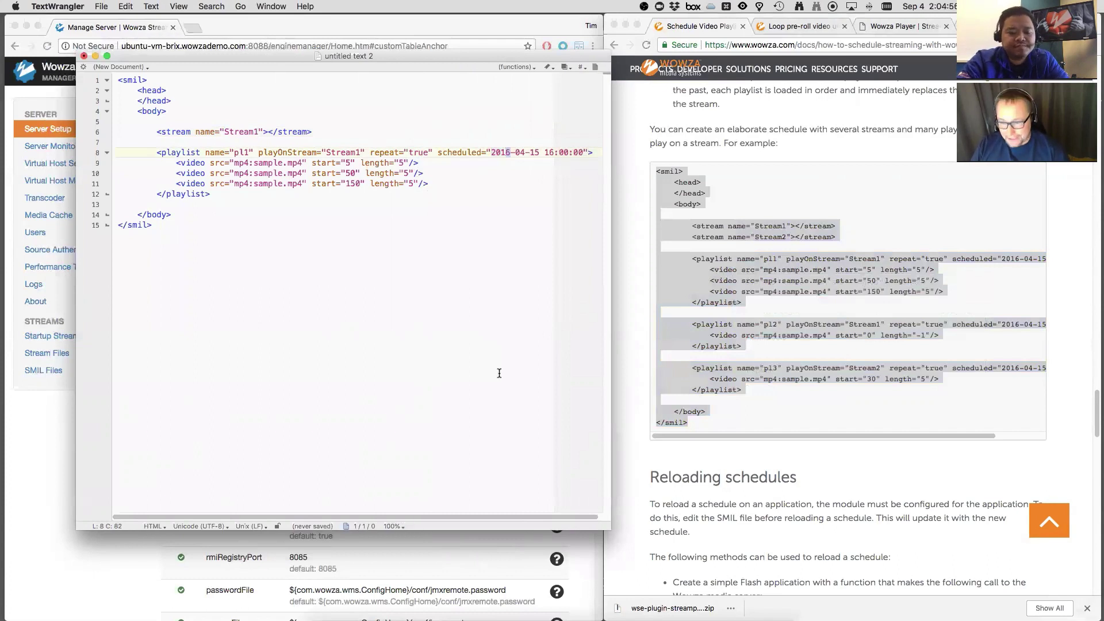
pyautogui.write('9')
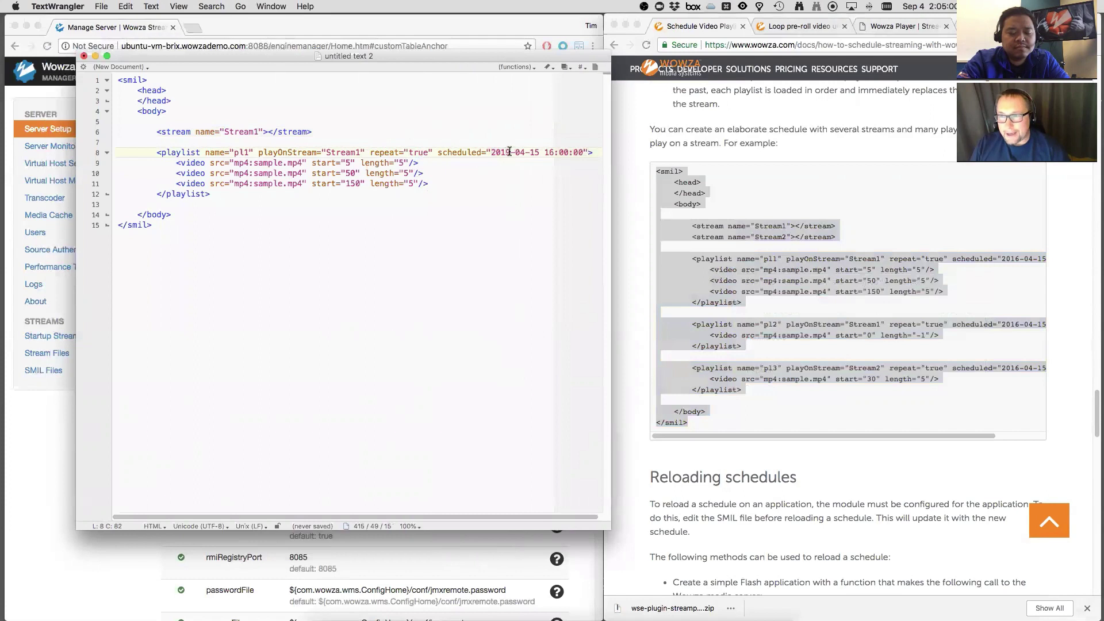
pyautogui.moveTo(510, 153); pyautogui.dragTo(505, 152)
pyautogui.write('6')
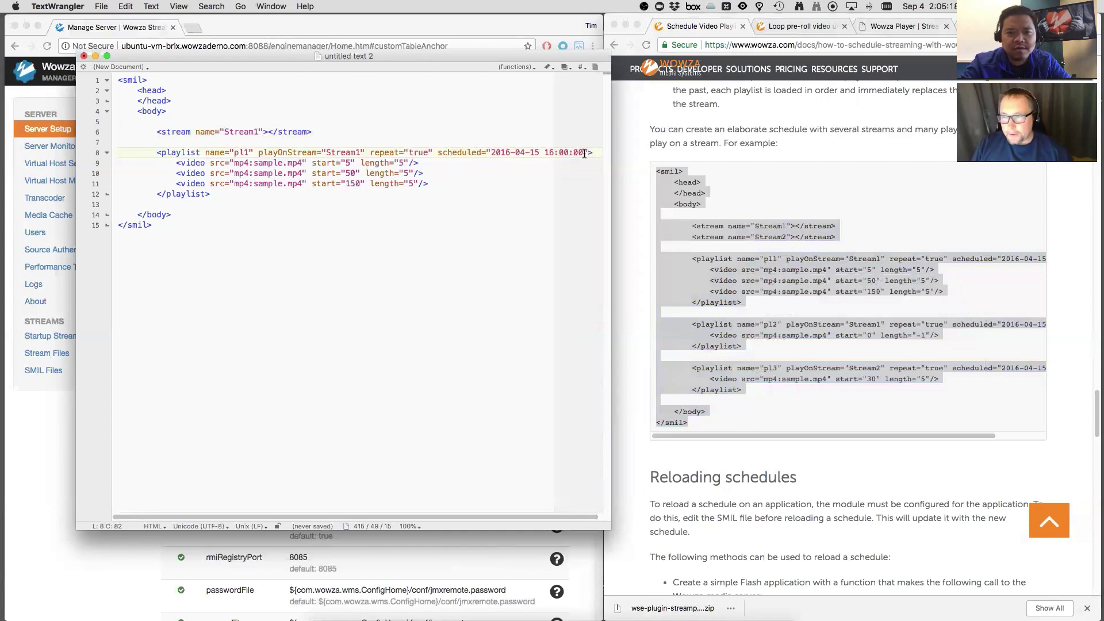
# Step: Examine the date and time format of the pl1 playlist's scheduled attribute, including its year
pyautogui.moveTo(584, 153); pyautogui.dragTo(489, 154)
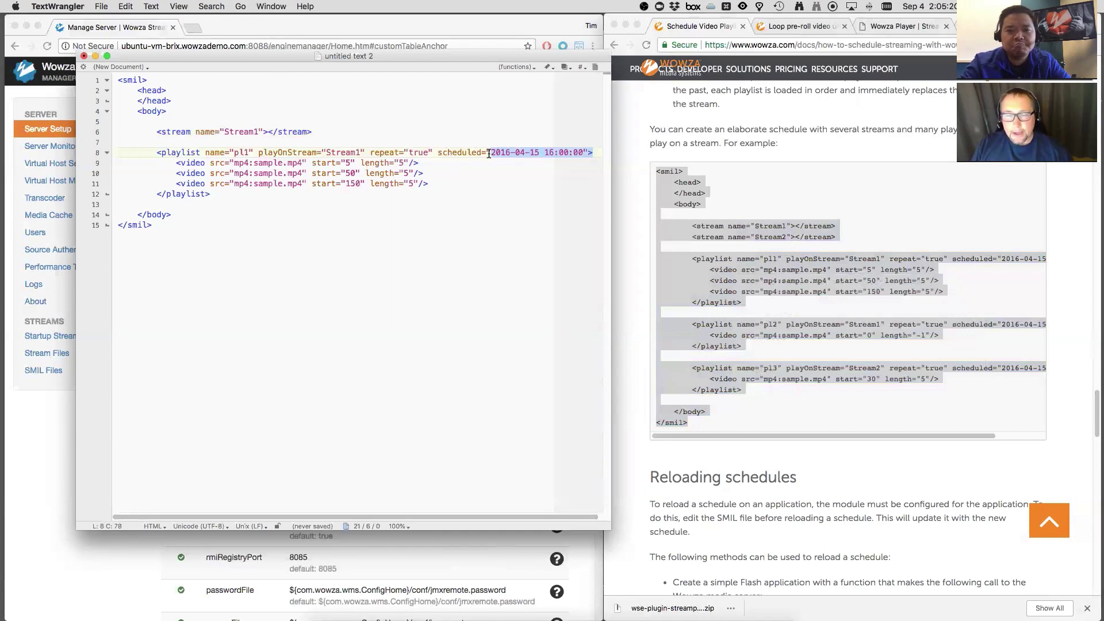
pyautogui.click(488, 153)
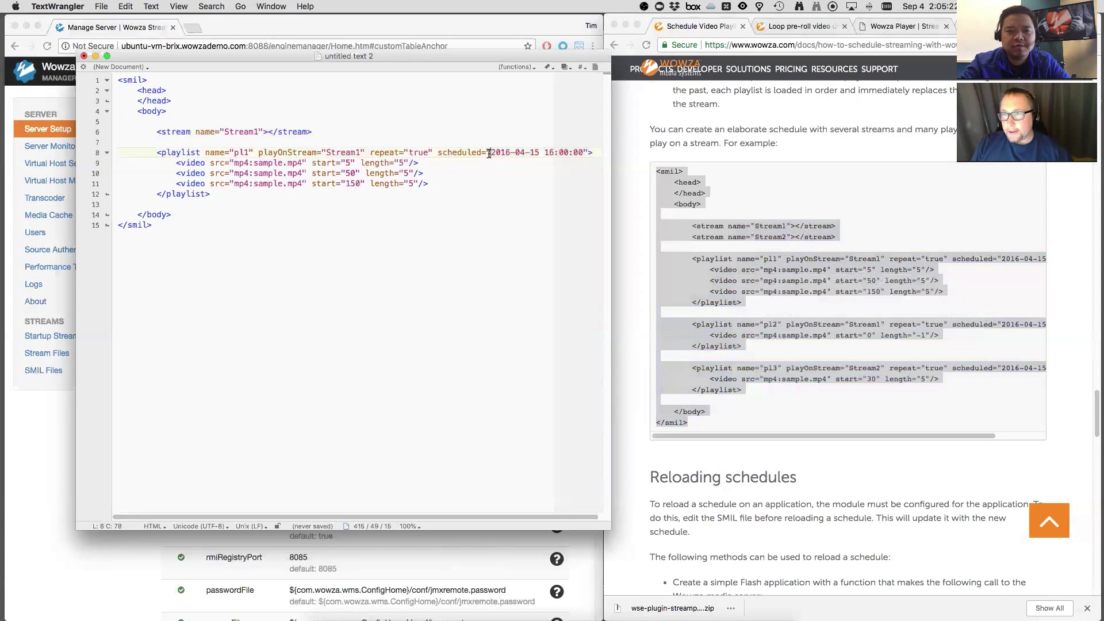
pyautogui.moveTo(492, 154); pyautogui.dragTo(509, 154)
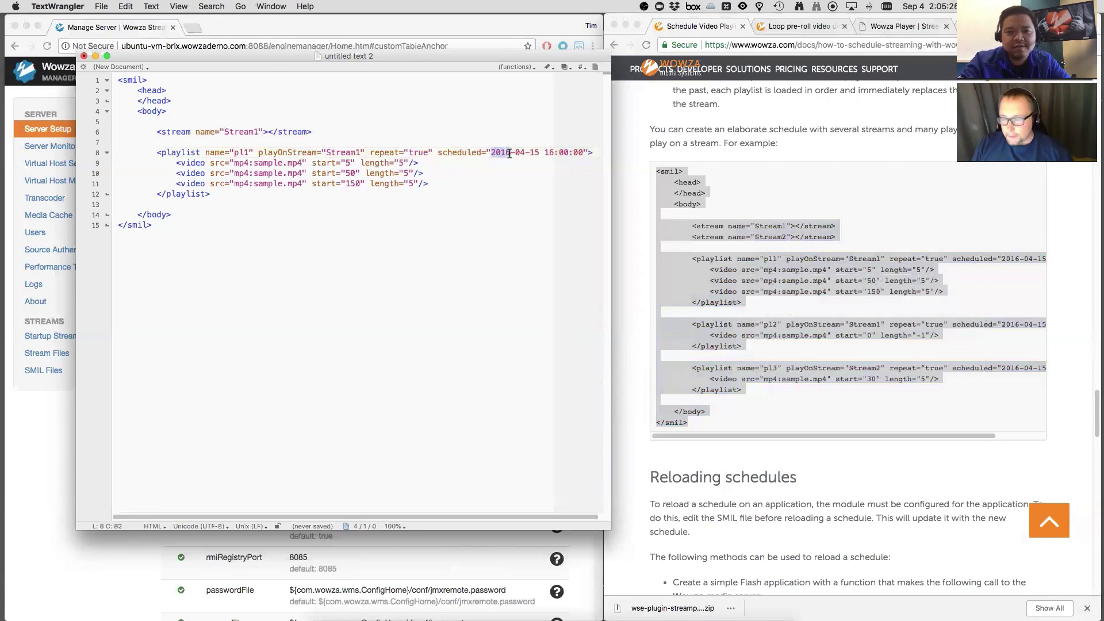
pyautogui.click(509, 154)
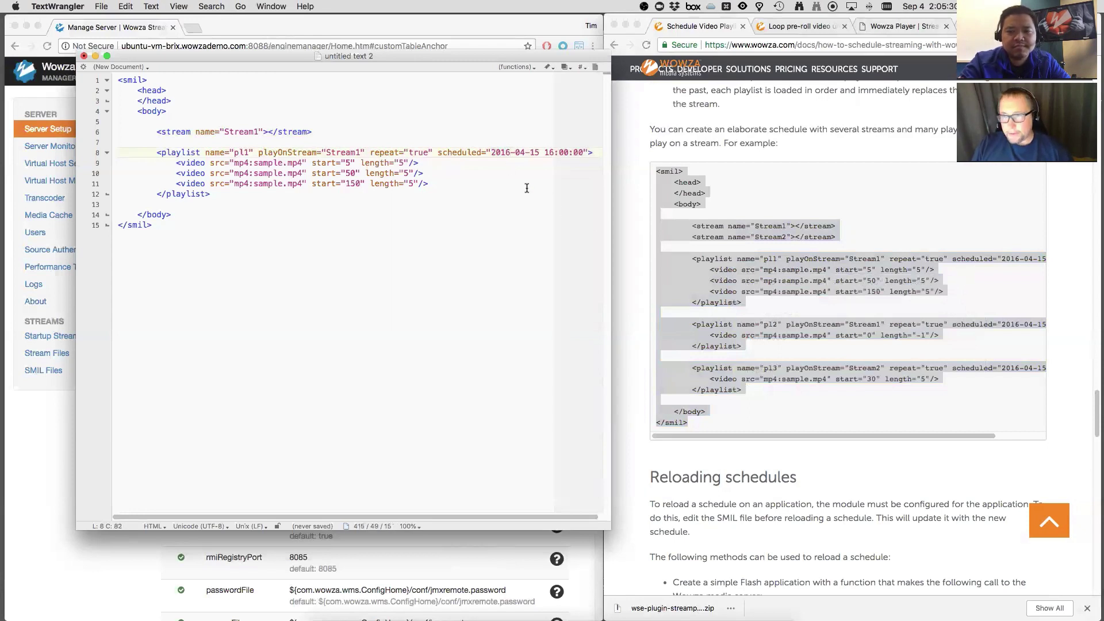
# Step: Examine the year in the pl1 playlist's scheduled date and the source files of its three video entries
pyautogui.moveTo(510, 153); pyautogui.dragTo(506, 154)
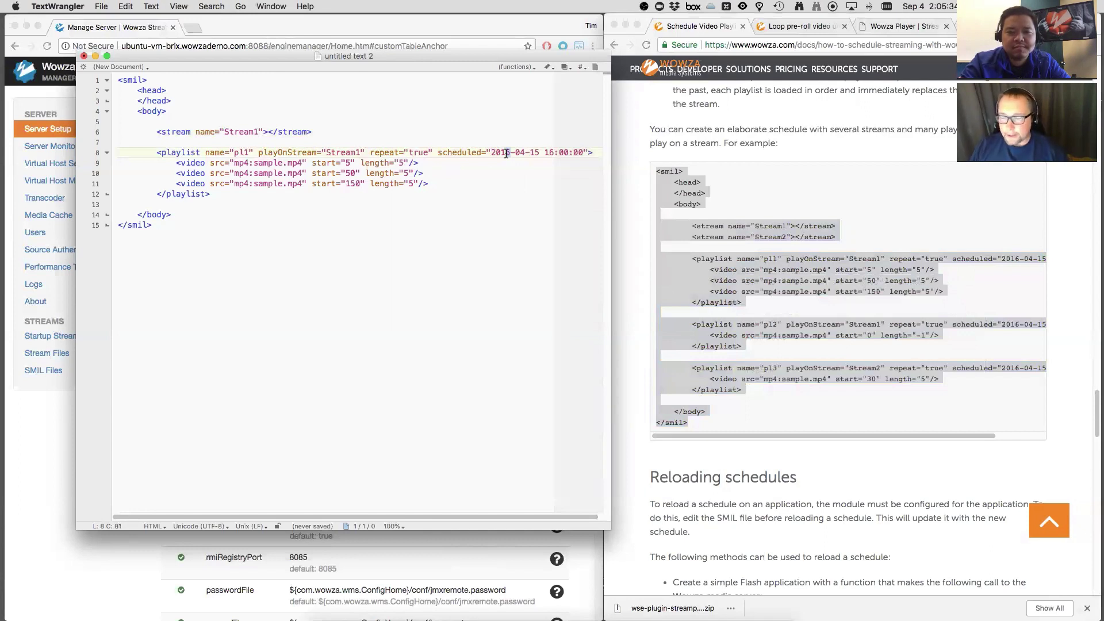
pyautogui.click(506, 153)
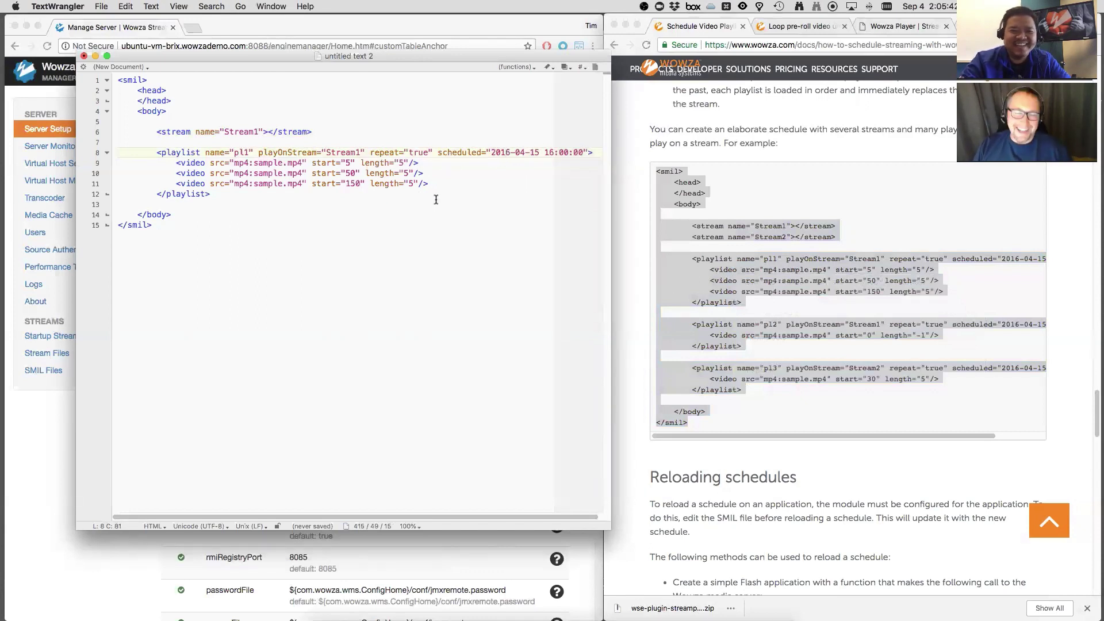
pyautogui.click(278, 163)
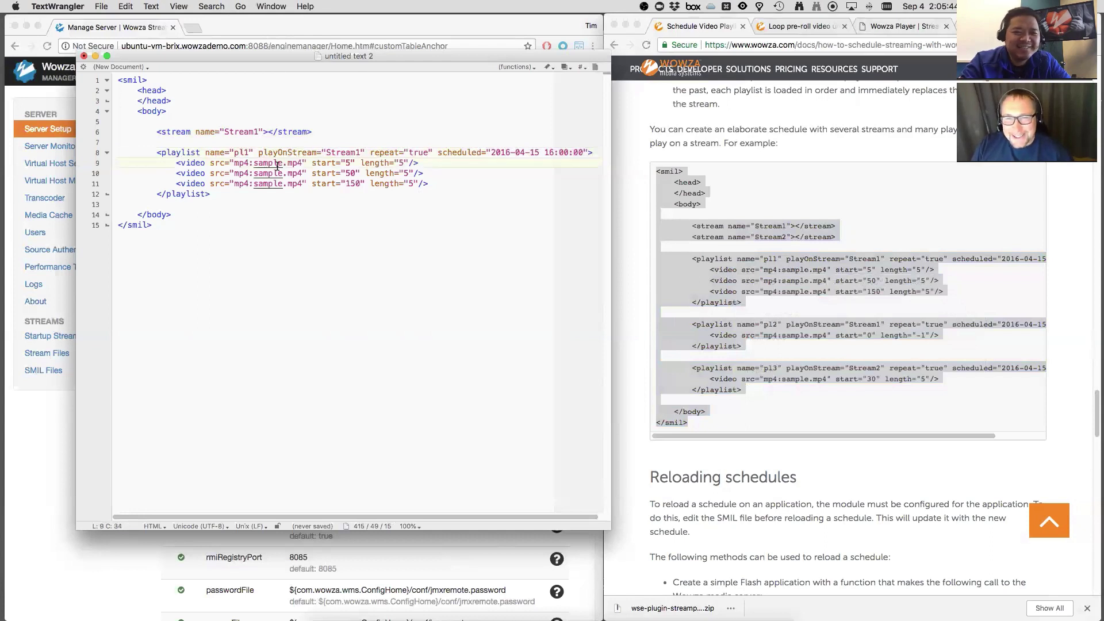
pyautogui.moveTo(254, 164); pyautogui.dragTo(303, 174)
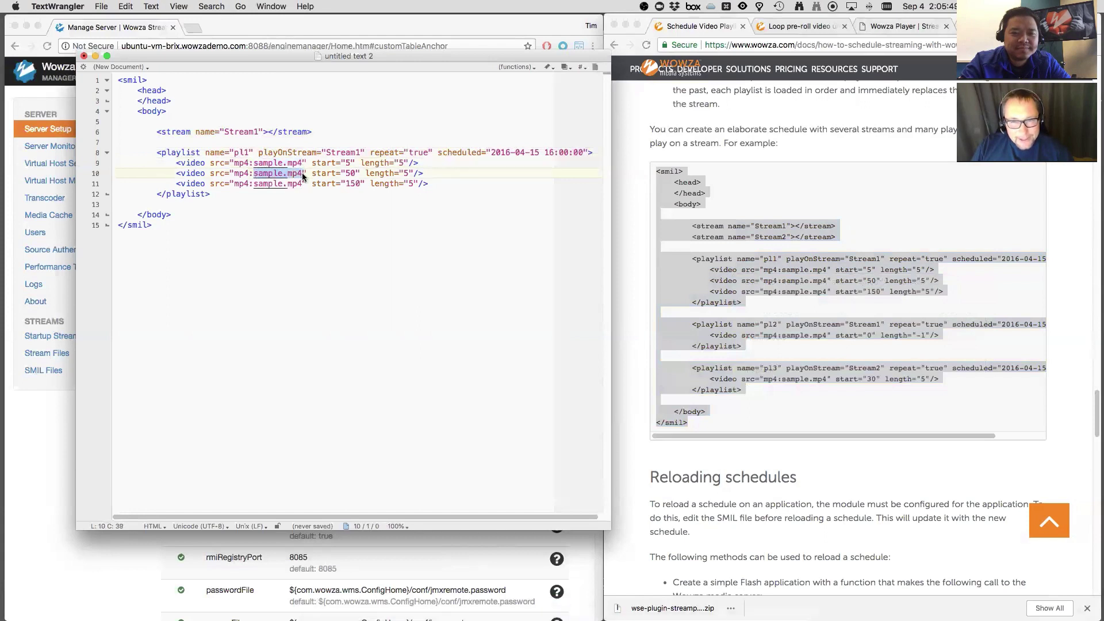
pyautogui.click(184, 173)
pyautogui.click(187, 183)
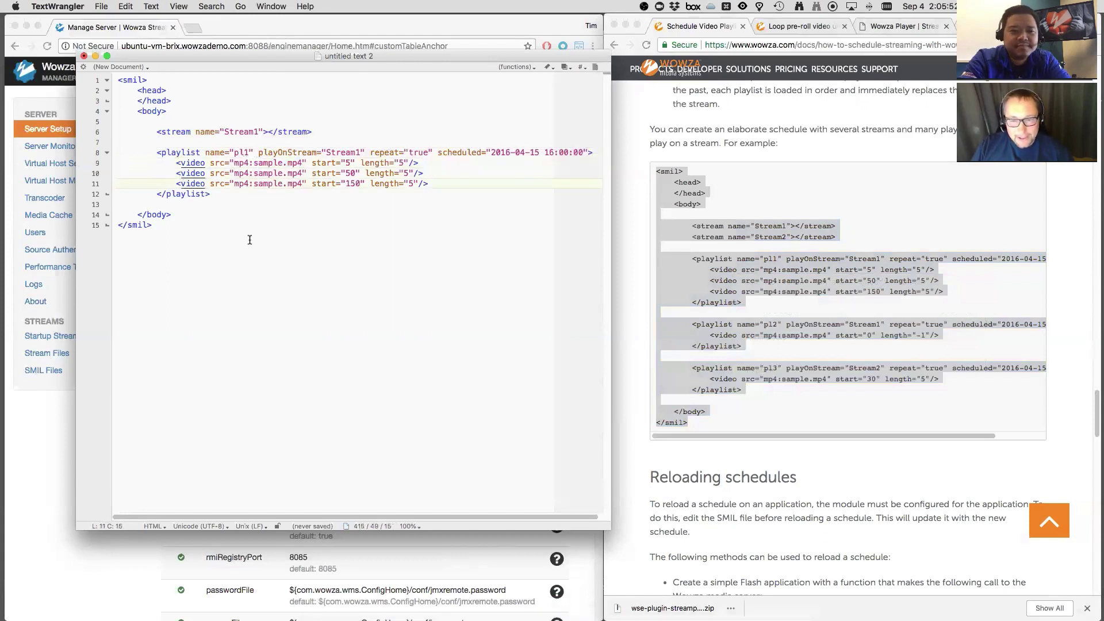
# Step: Switch to Transmit and open the content folder inside WowzaStreamingEngine-4.7.5 on the server
pyautogui.press('super+Tab')
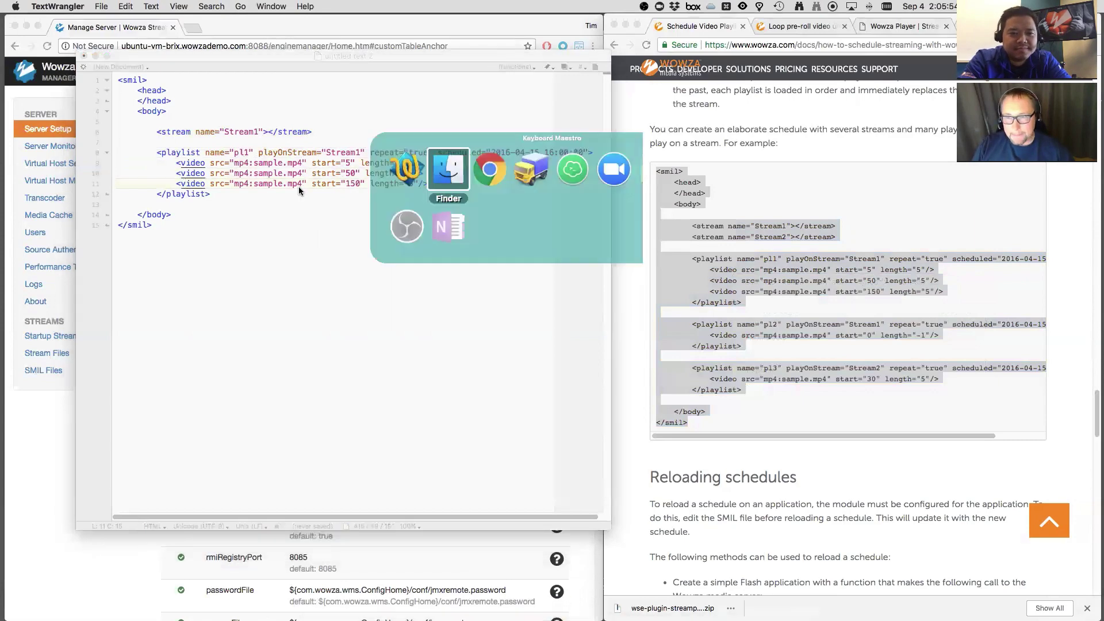
pyautogui.press('super+Tab')
pyautogui.press('super+Tab')
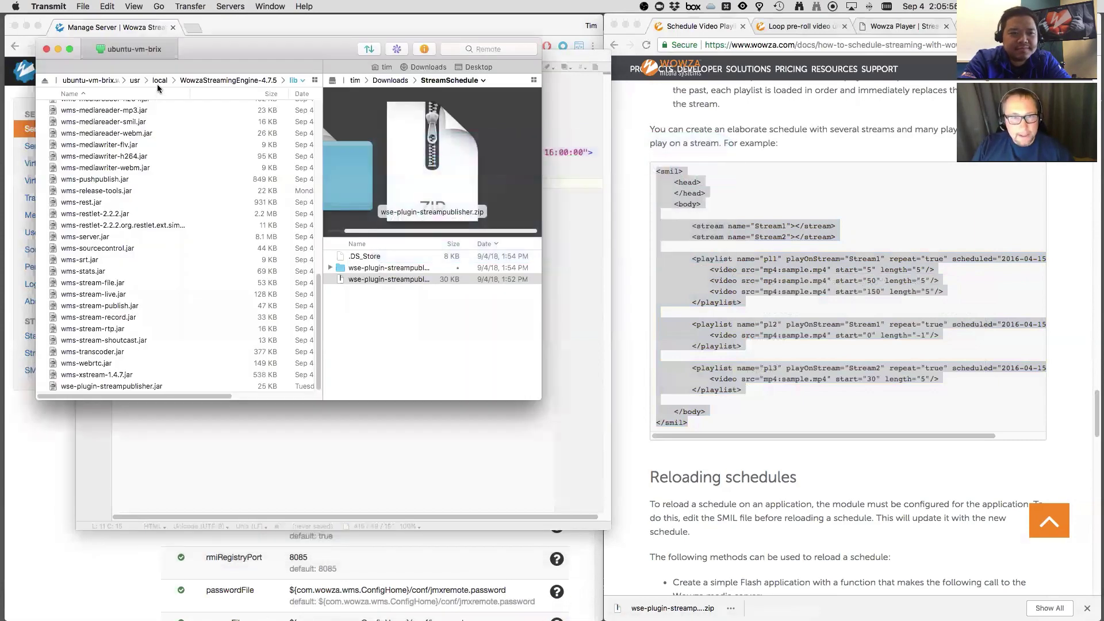
pyautogui.click(179, 81)
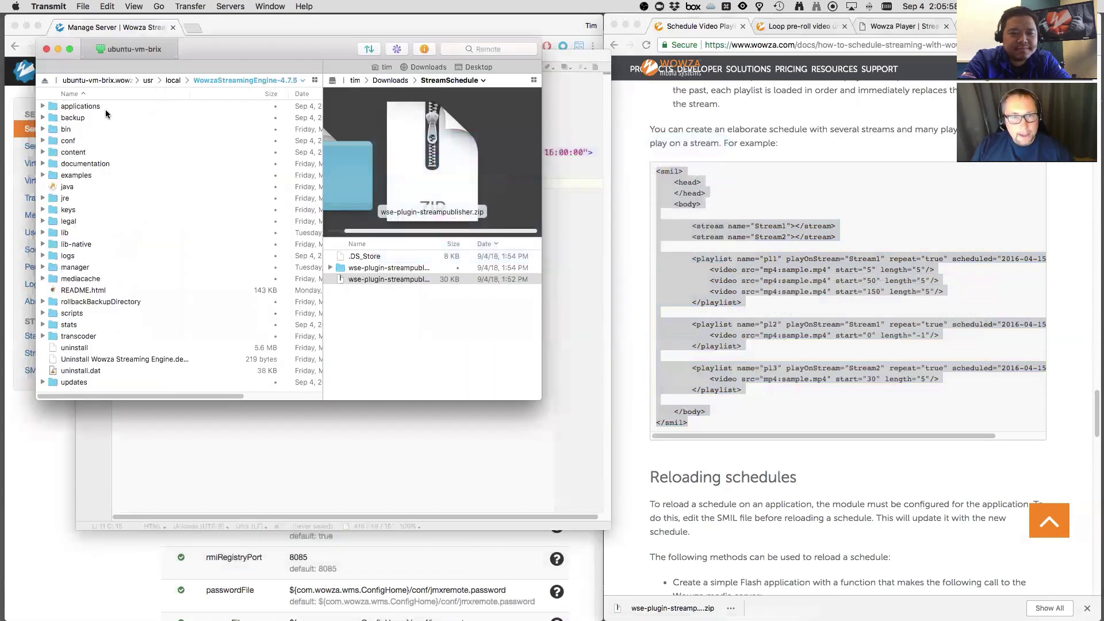
pyautogui.doubleClick(68, 153)
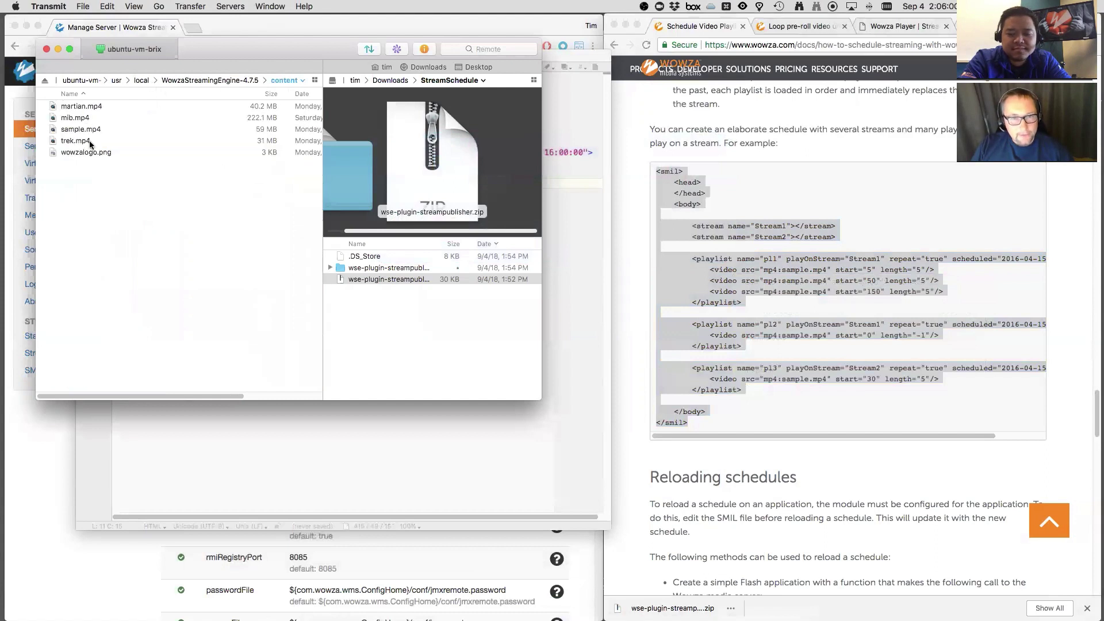
# Step: Look over martian.mp4, mib.mp4 and trek.mp4 in the content folder, opening martian.mp4 in a player and closing it
pyautogui.click(85, 107)
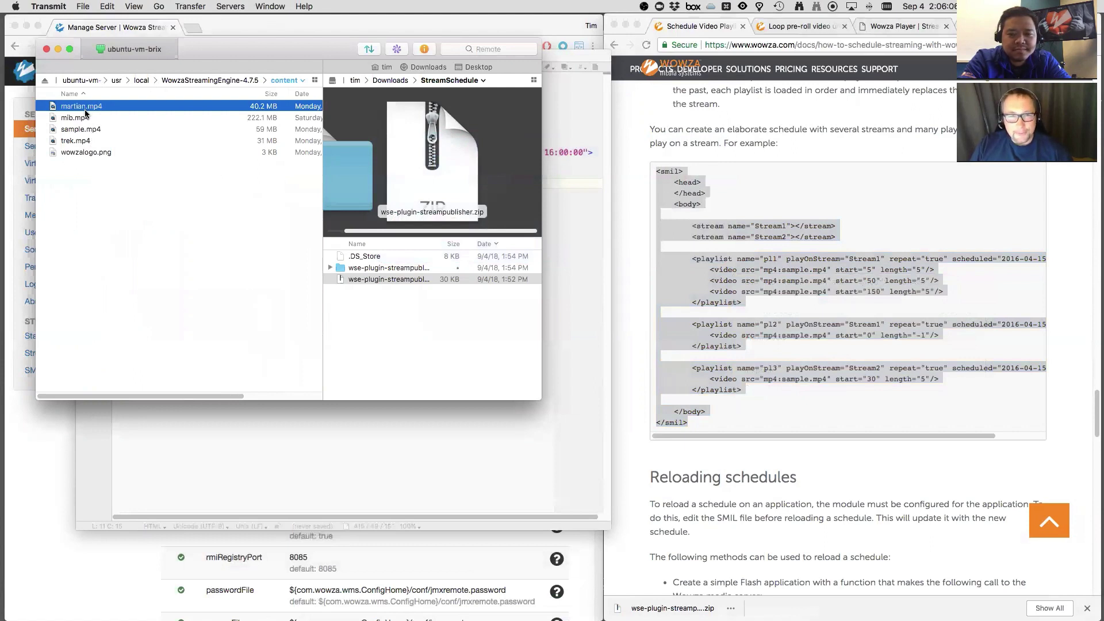
pyautogui.click(82, 119)
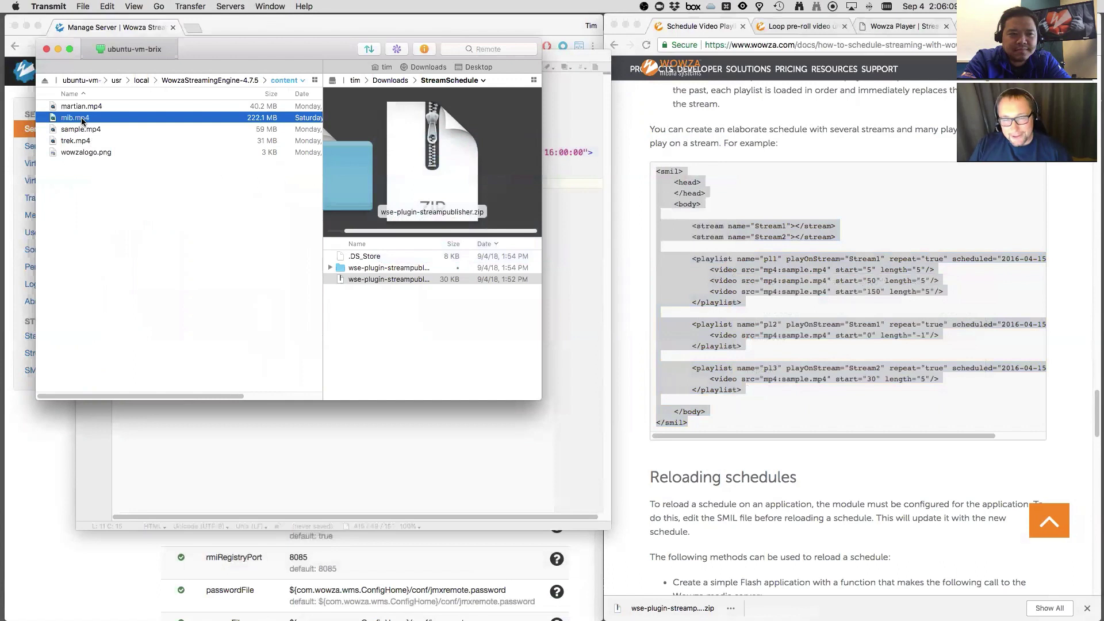
pyautogui.click(81, 142)
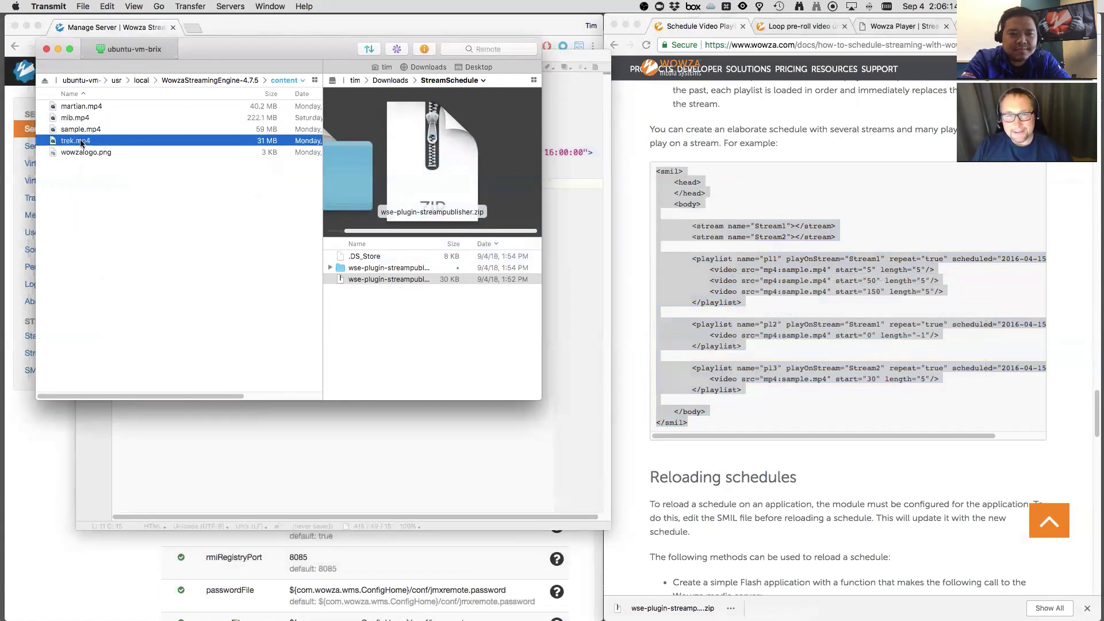
pyautogui.click(77, 107)
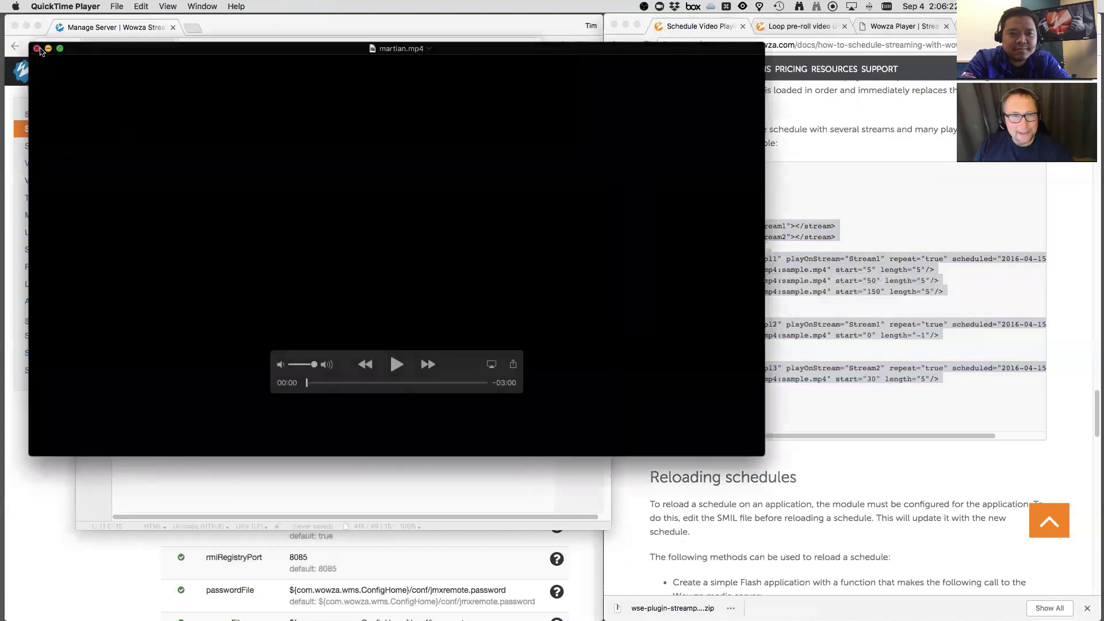
pyautogui.click(39, 50)
# Step: Copy the name martian from the martian.mp4 file and, in TextWrangler, replace sample with it in pl1's first video source
pyautogui.click(70, 109)
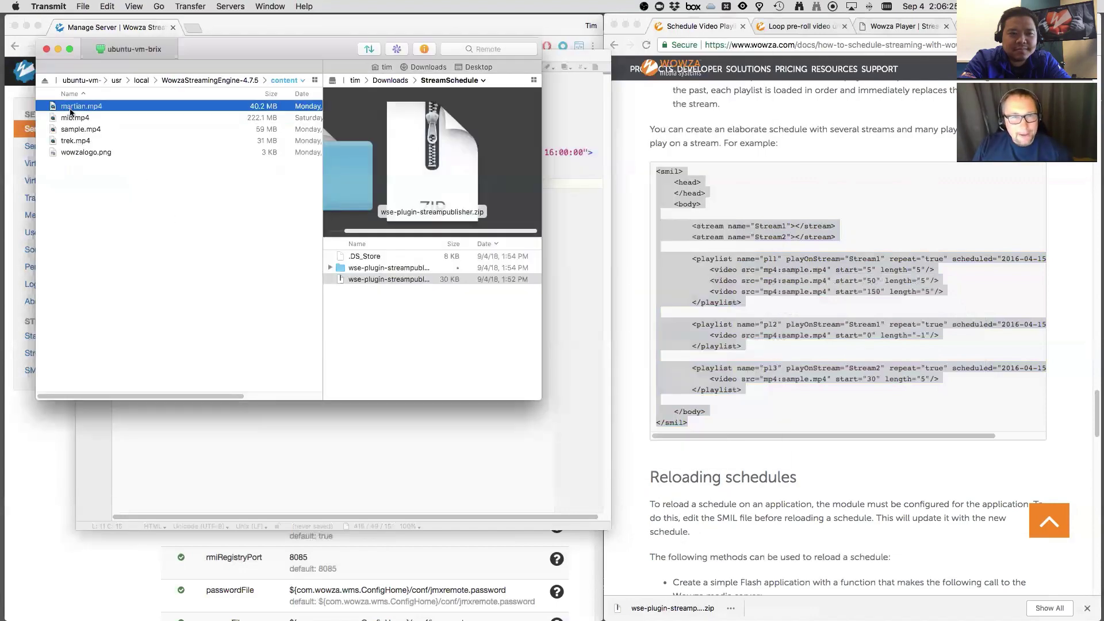
pyautogui.rightClick(71, 109)
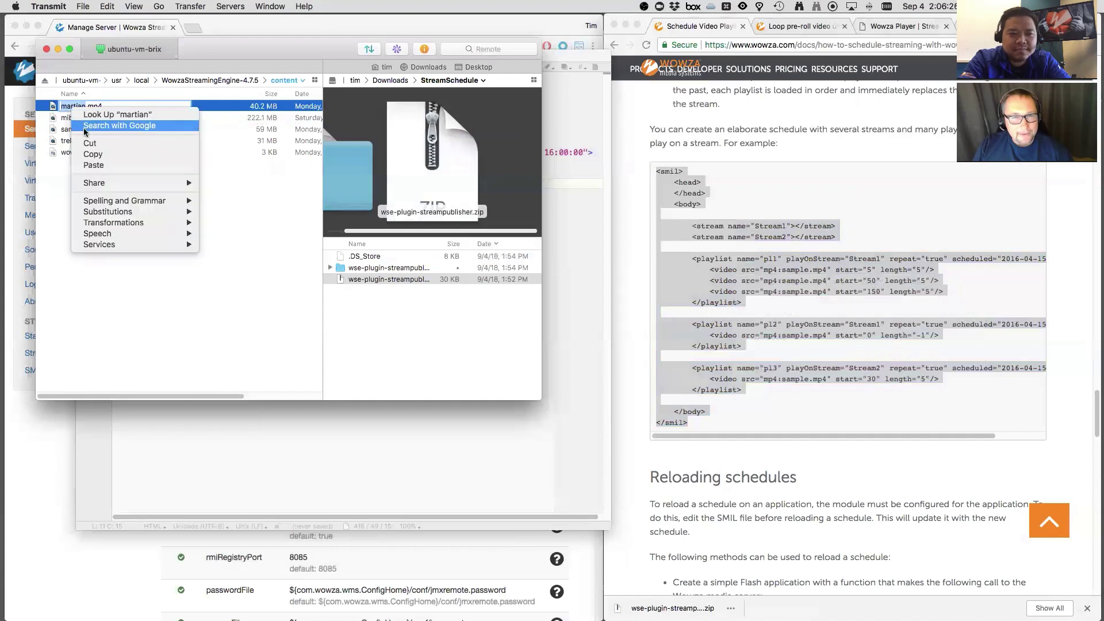
pyautogui.click(87, 154)
pyautogui.press('super+Tab')
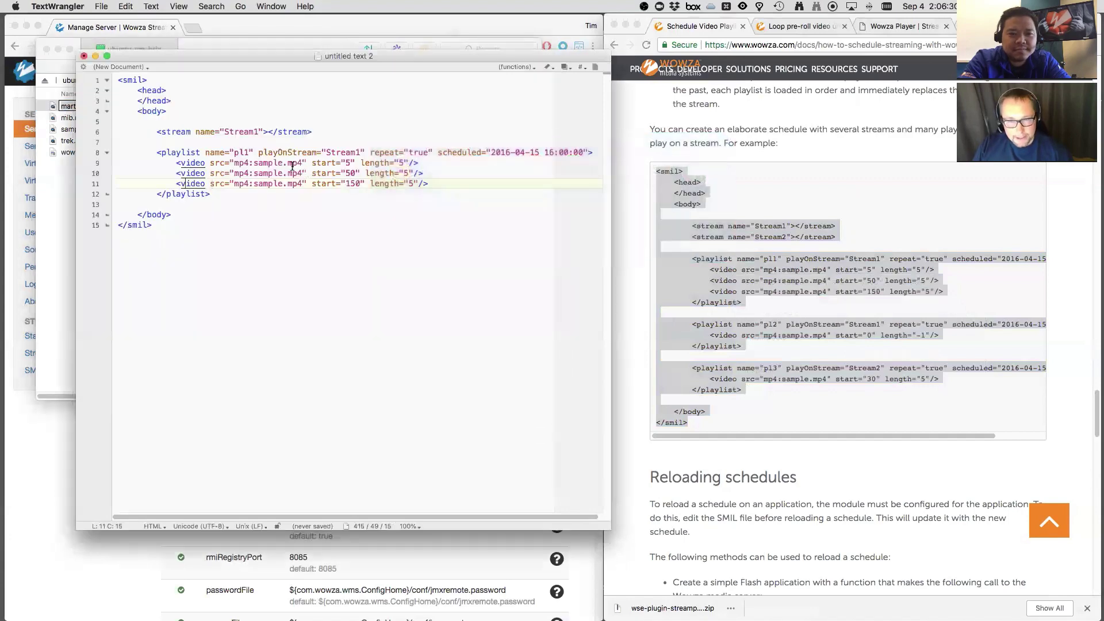
pyautogui.doubleClick(281, 164)
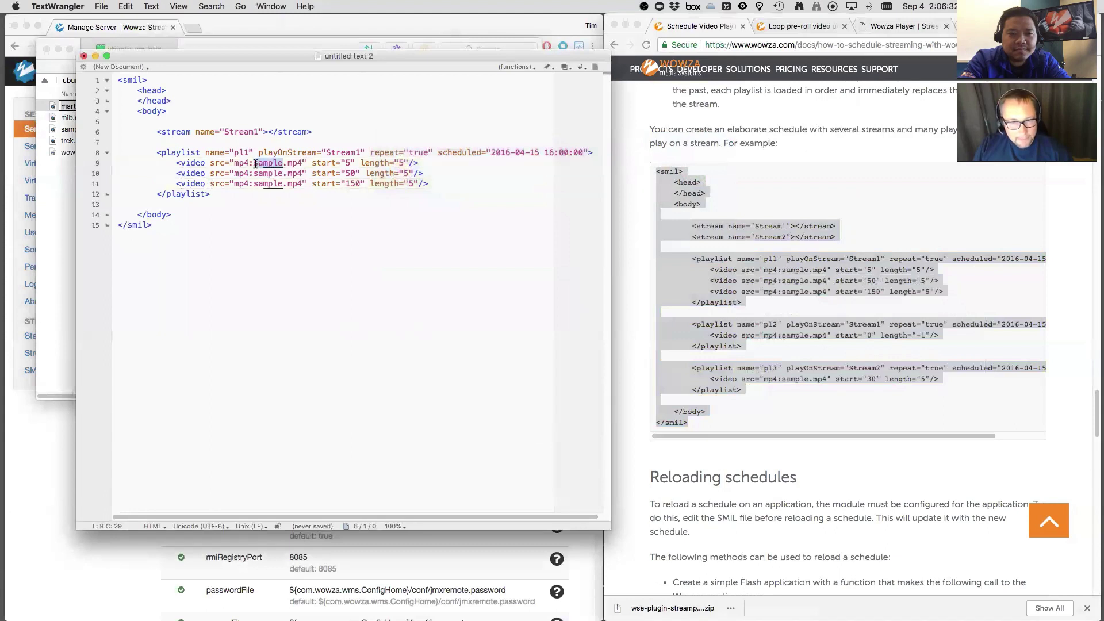
pyautogui.press('super+v')
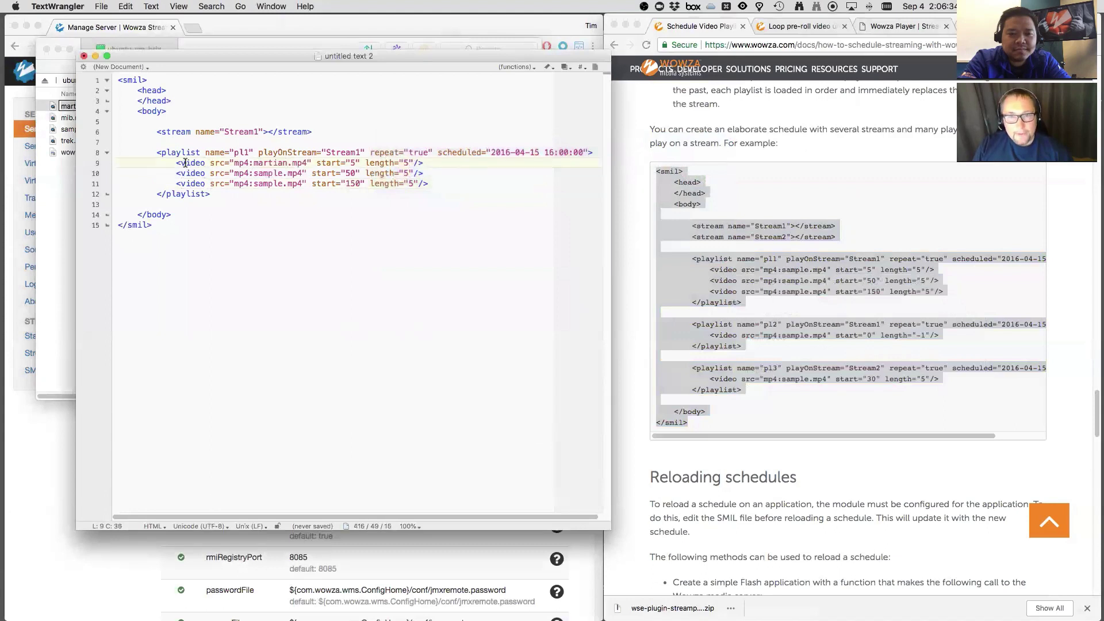
# Step: Review pl1's three video entries, and in Transmit check the sample, martian, mib and trek video files in the content folder
pyautogui.moveTo(178, 163); pyautogui.dragTo(430, 184)
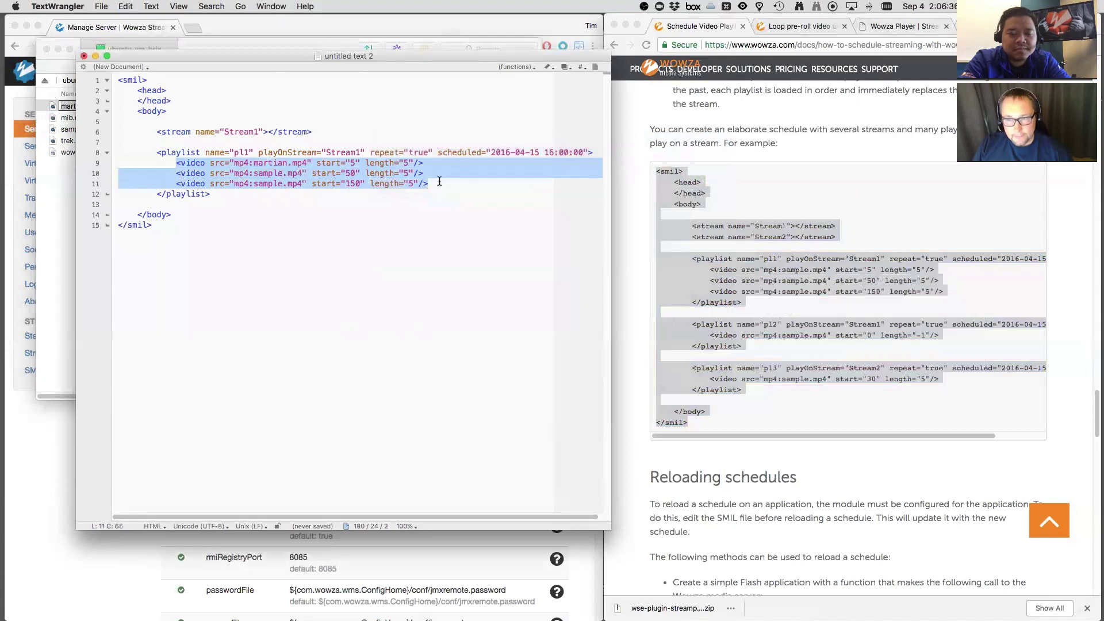
pyautogui.click(46, 188)
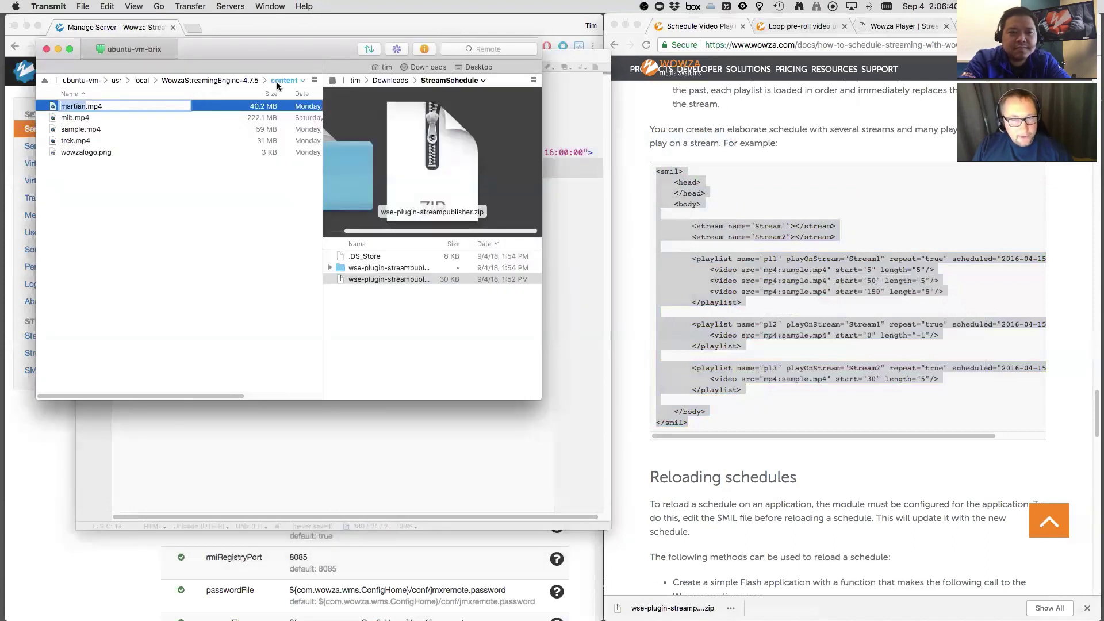
pyautogui.click(139, 223)
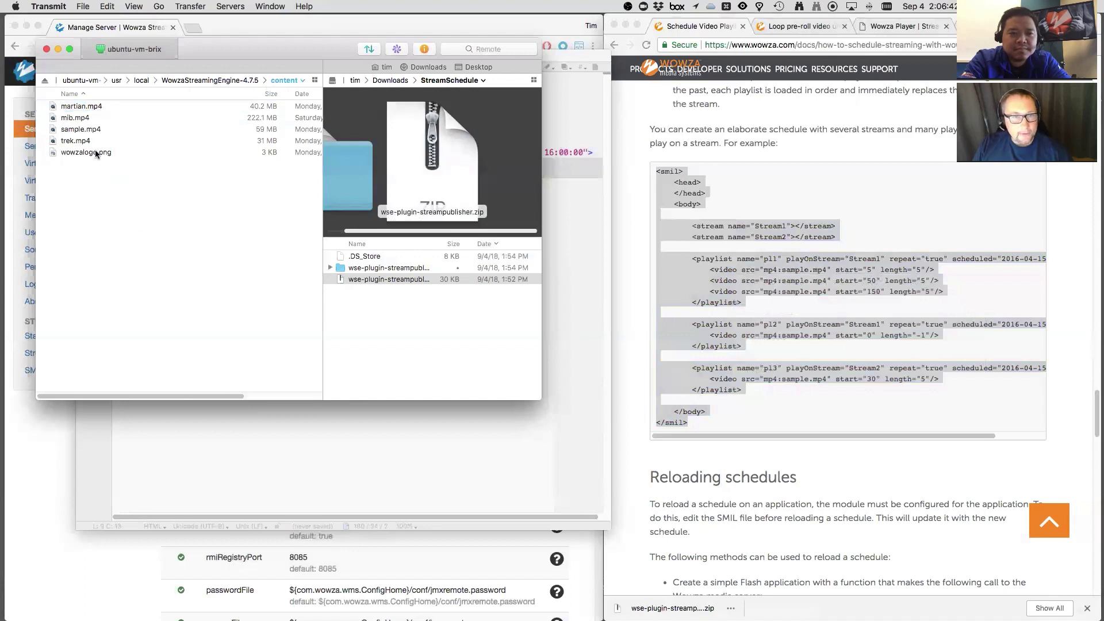
pyautogui.click(77, 130)
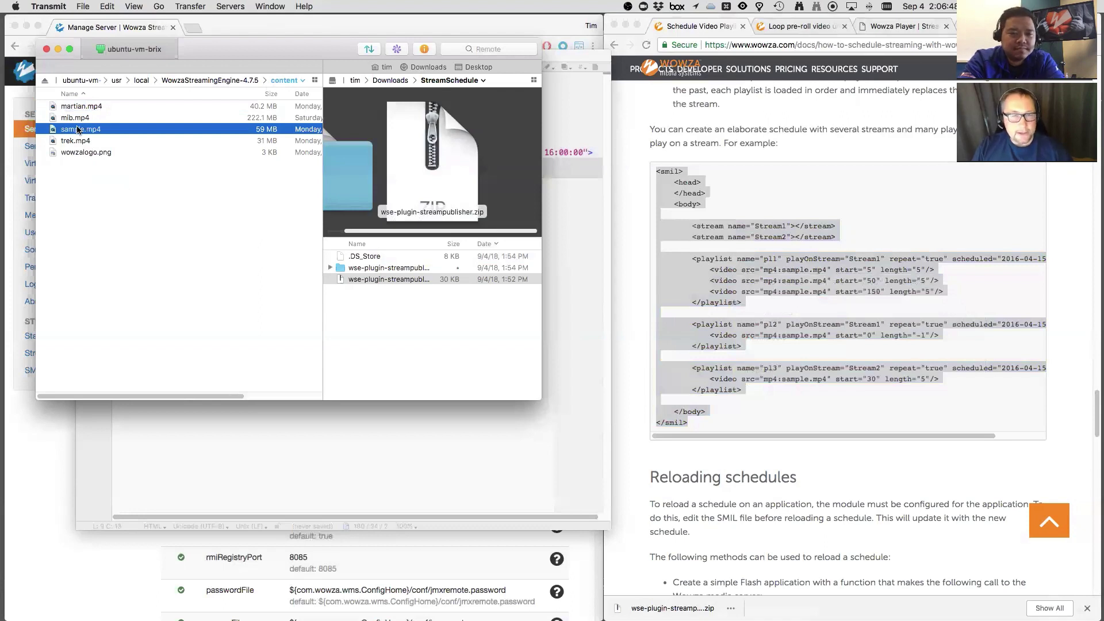
pyautogui.click(73, 107)
pyautogui.click(71, 117)
pyautogui.click(70, 143)
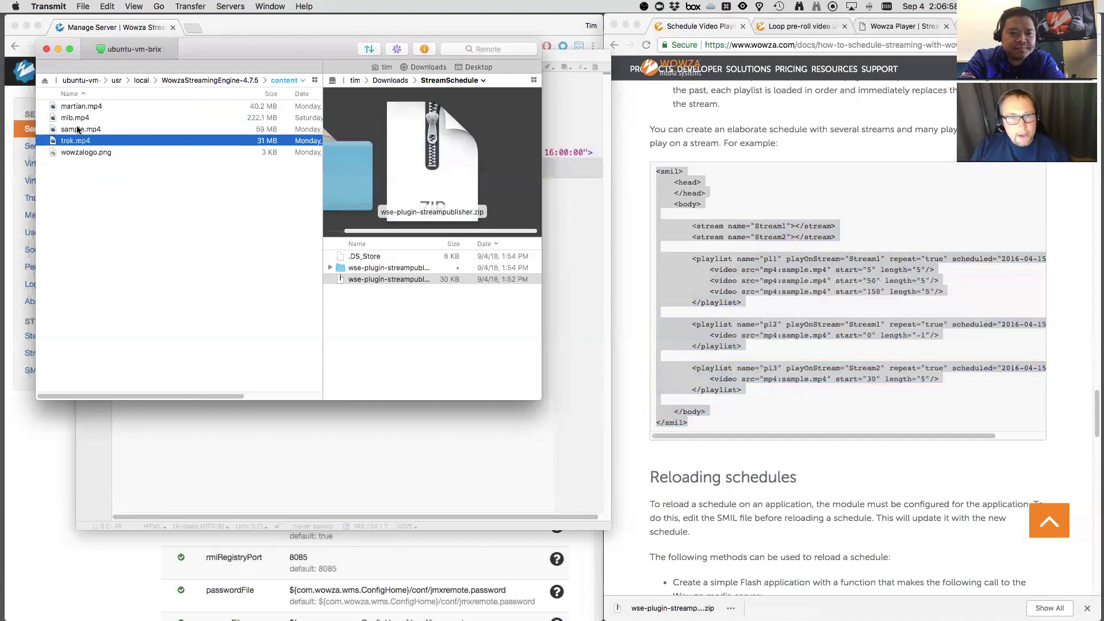
# Step: Return to TextWrangler and change the second video source in the pl1 playlist to mp4:mib.mp4
pyautogui.press('super+Tab')
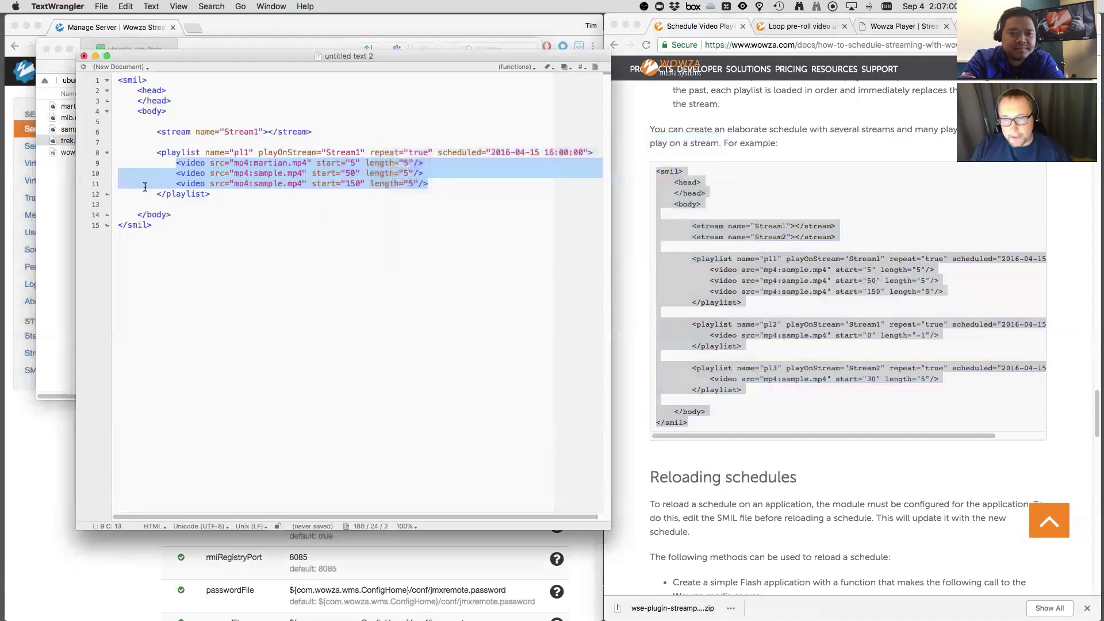
pyautogui.click(284, 173)
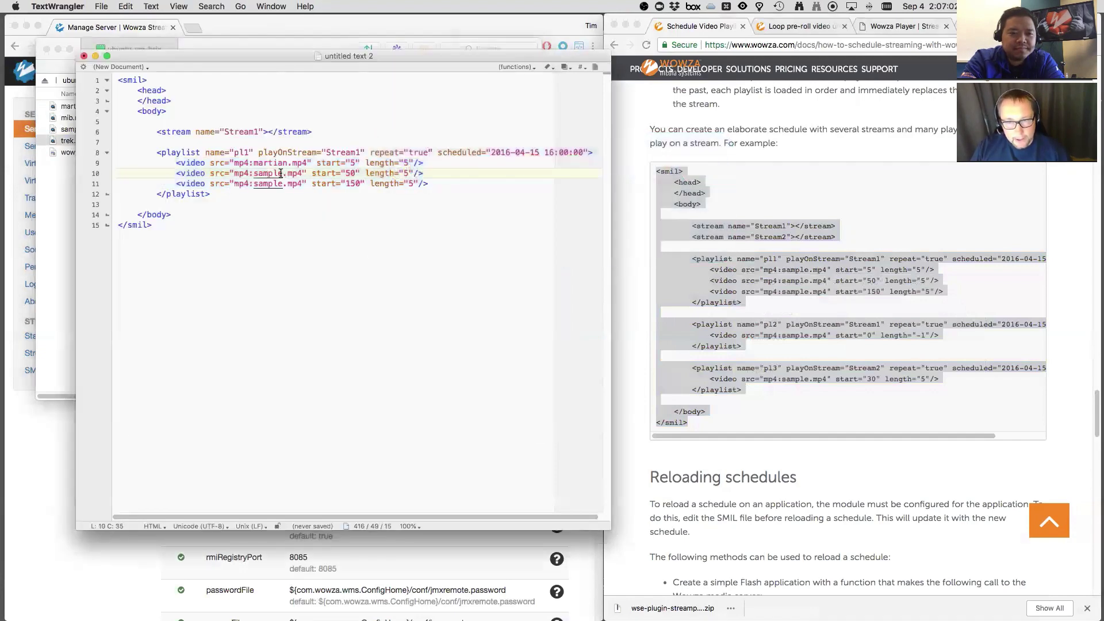
pyautogui.doubleClick(281, 173)
pyautogui.write('m')
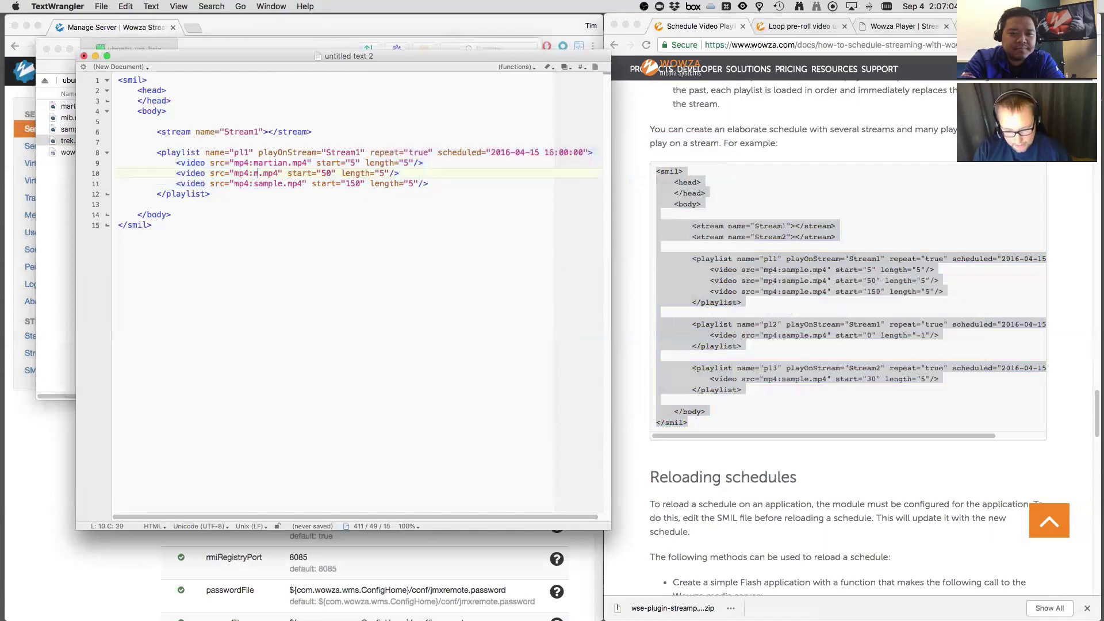
pyautogui.write('ib')
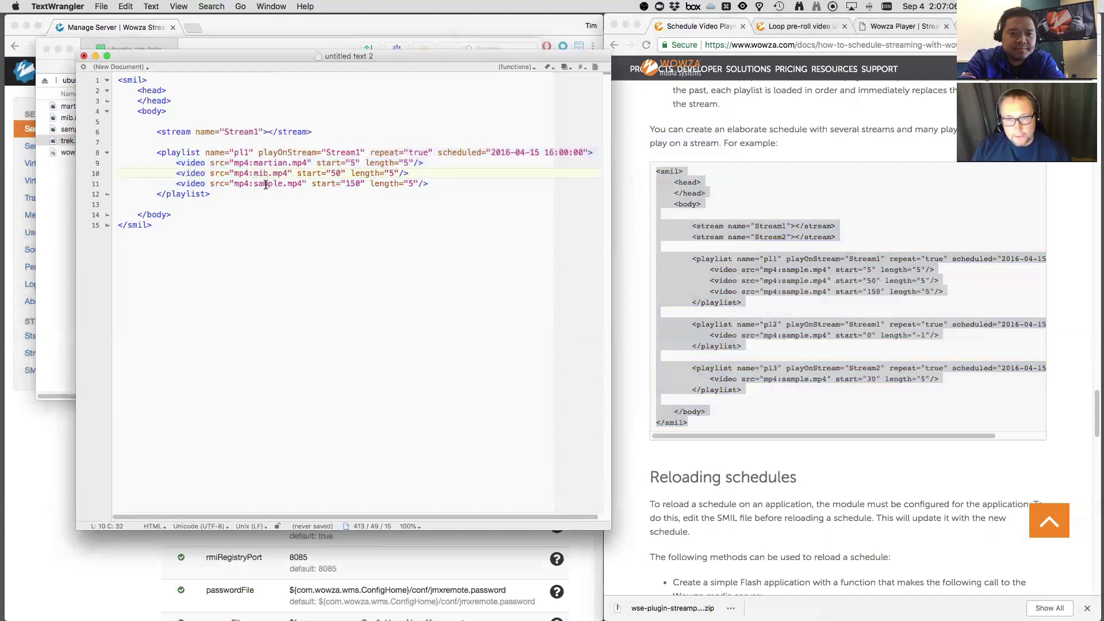
# Step: Change the third video source to trek.mp4, and set the martian.mp4 entry to start 0 and length 10
pyautogui.doubleClick(265, 184)
pyautogui.write('trek')
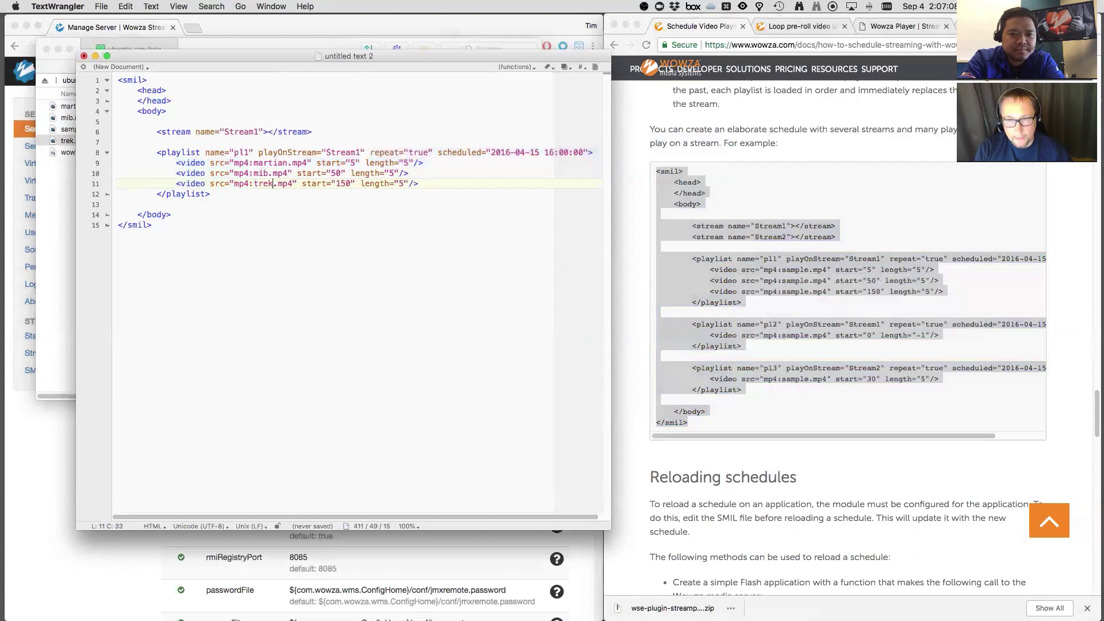
pyautogui.click(357, 163)
pyautogui.press('BackSpace')
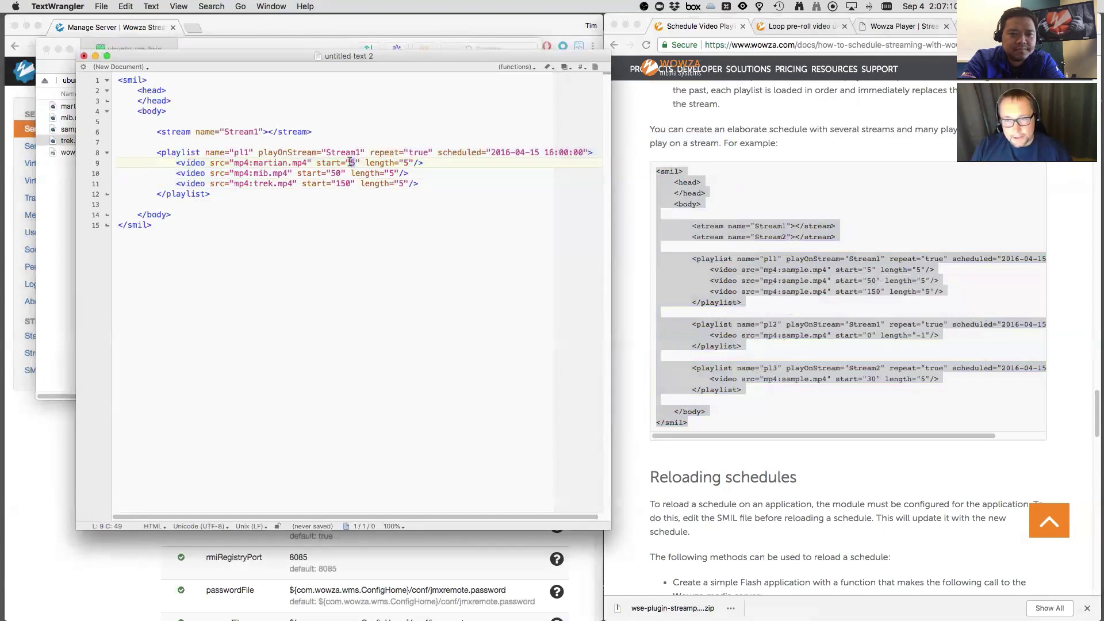
pyautogui.write('0')
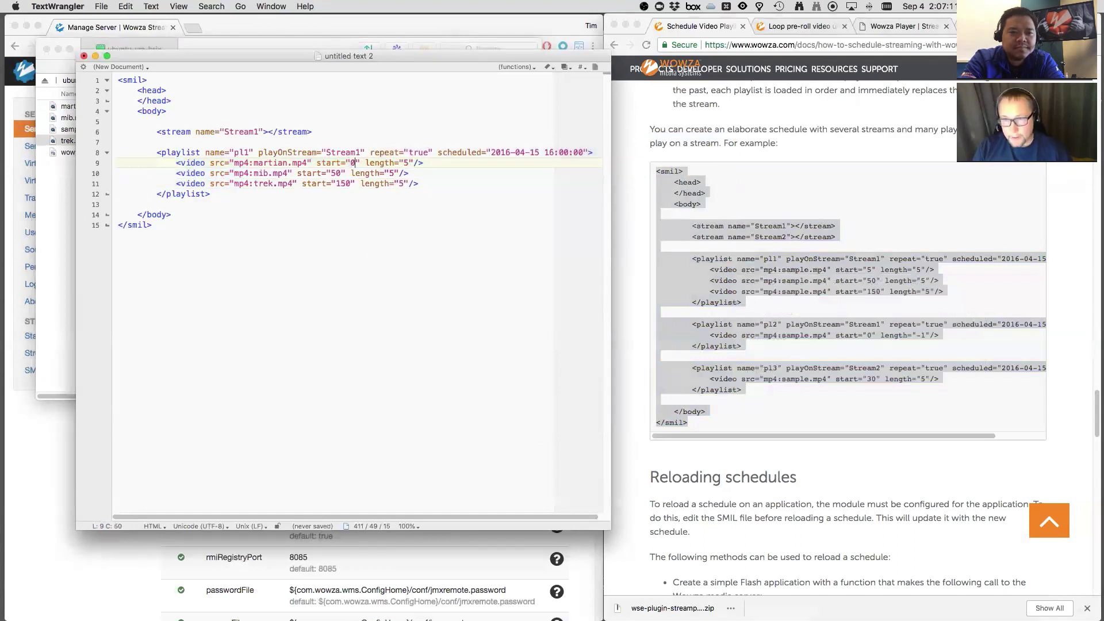
pyautogui.click(406, 161)
pyautogui.press('BackSpace')
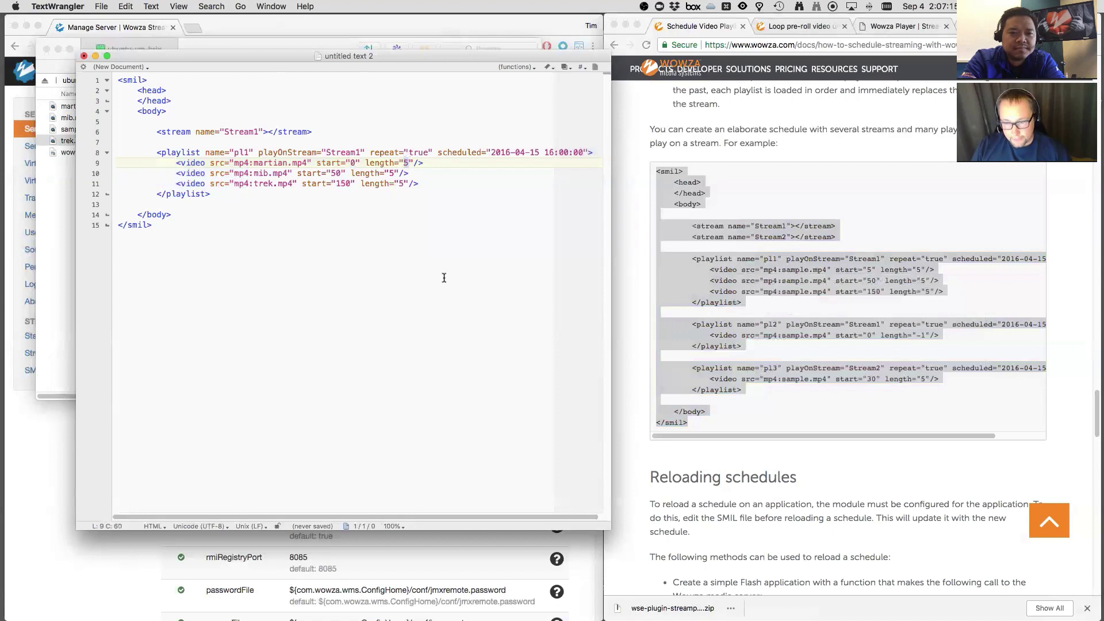
pyautogui.write('10')
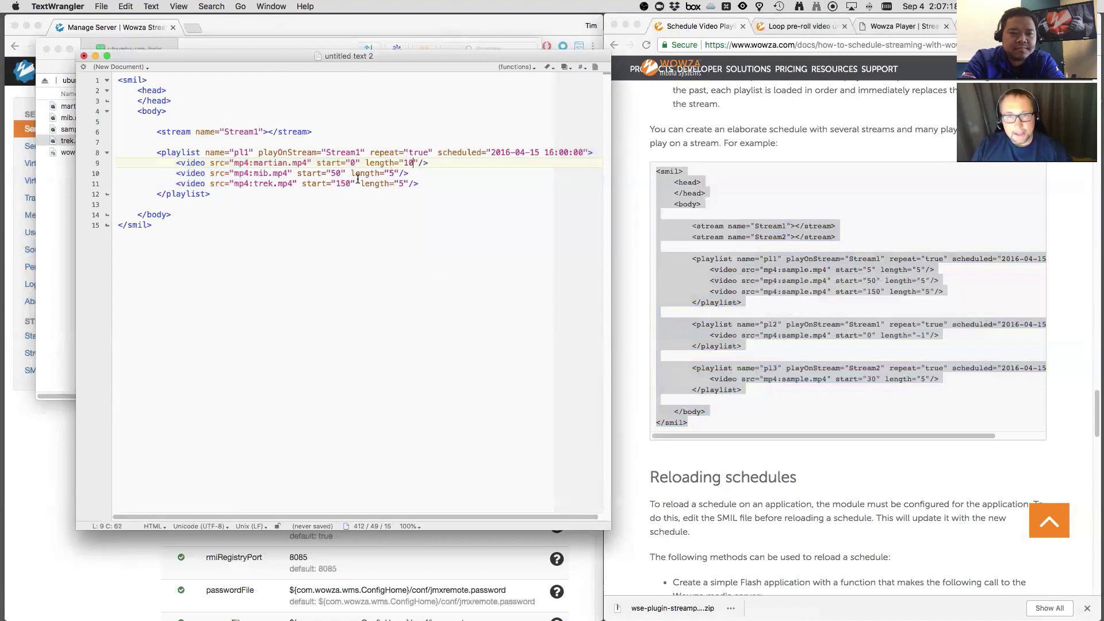
# Step: Set the mib.mp4 entry in the playlist to start 10 and length 10
pyautogui.moveTo(336, 174); pyautogui.dragTo(333, 173)
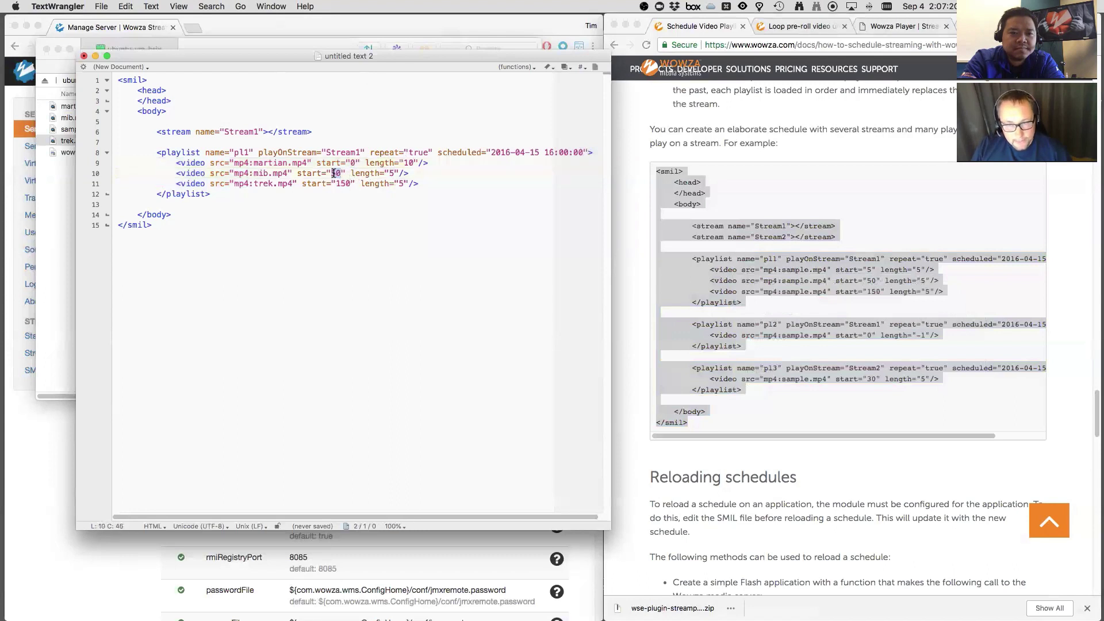
pyautogui.write('10')
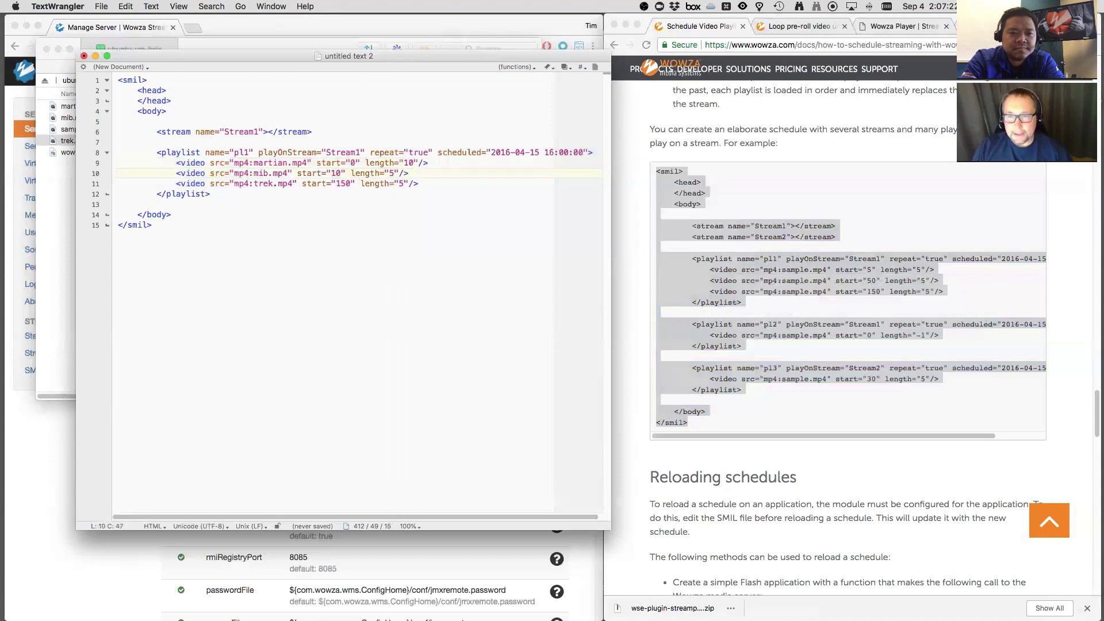
pyautogui.doubleClick(391, 173)
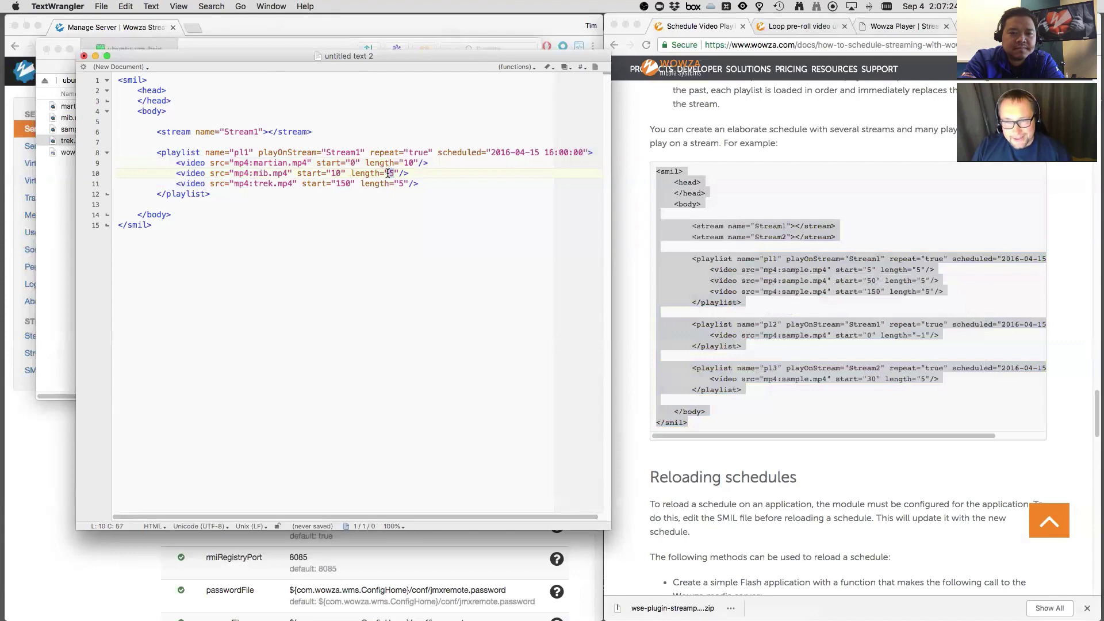
pyautogui.write('10')
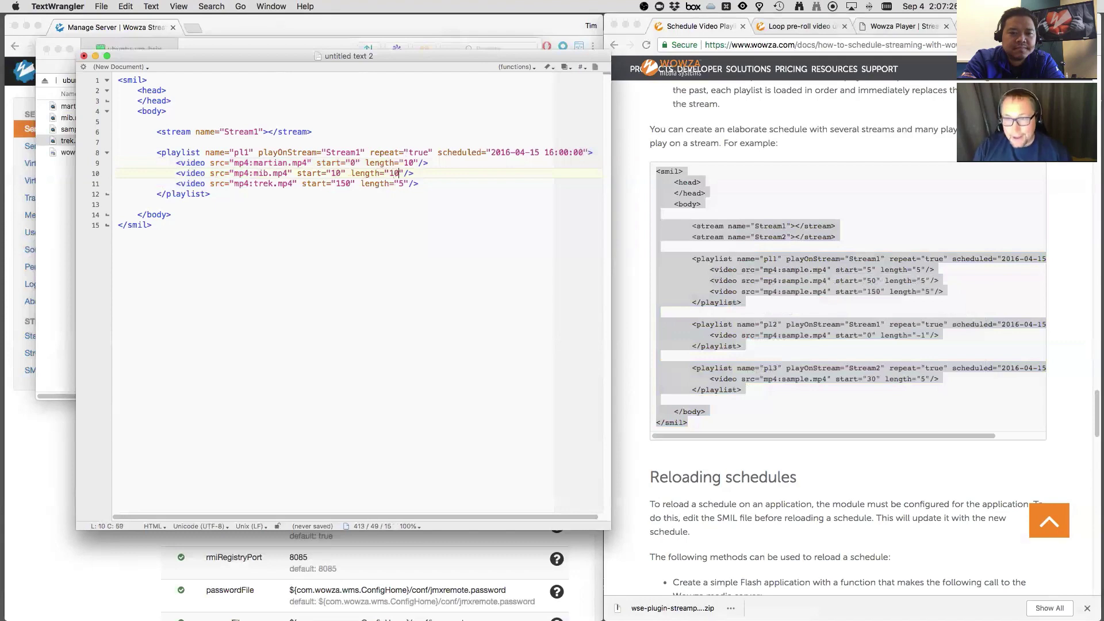
# Step: Check the length parameter rule in the Chrome scheduling guide, and try -10 as the mib.mp4 length before restoring 10
pyautogui.click(846, 118)
pyautogui.scroll(3, 846, 119)
pyautogui.scroll(3, 846, 119)
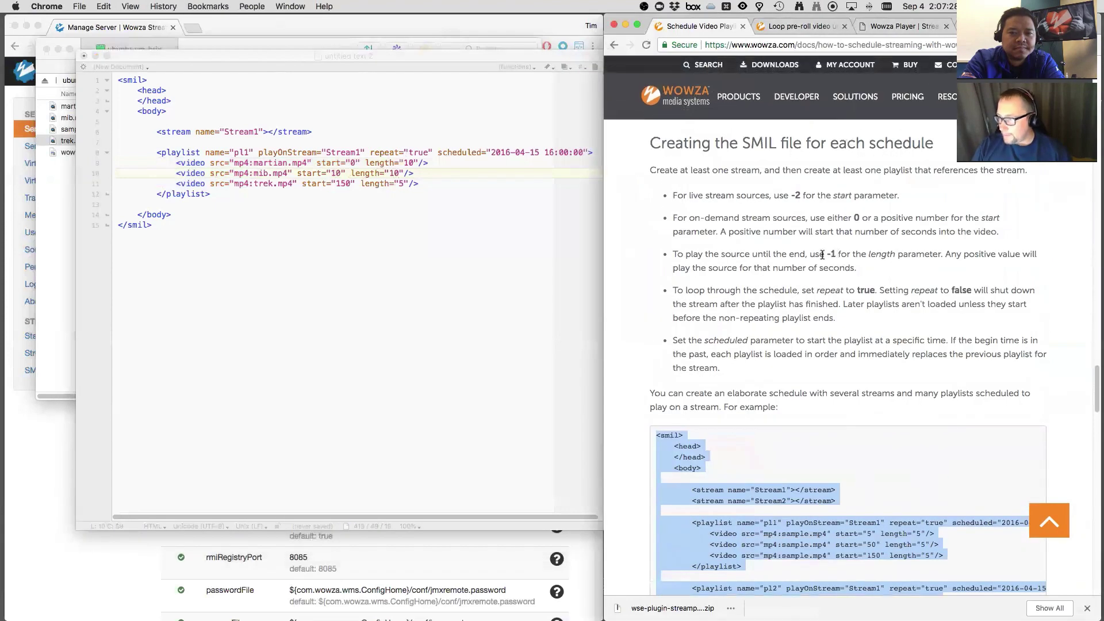
pyautogui.moveTo(826, 254); pyautogui.dragTo(836, 254)
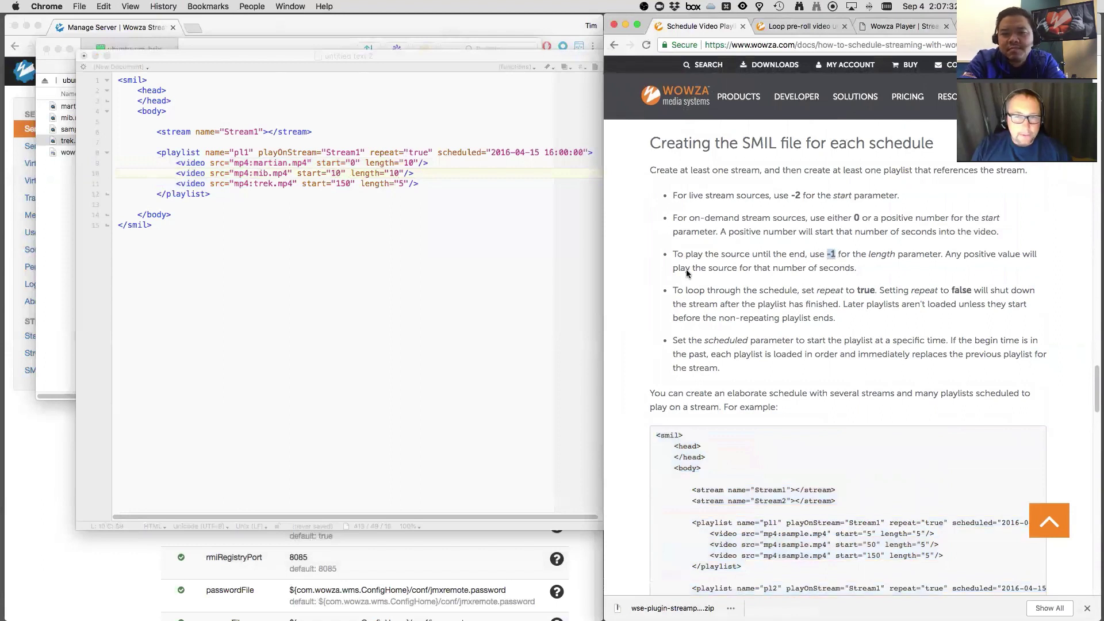
pyautogui.click(401, 177)
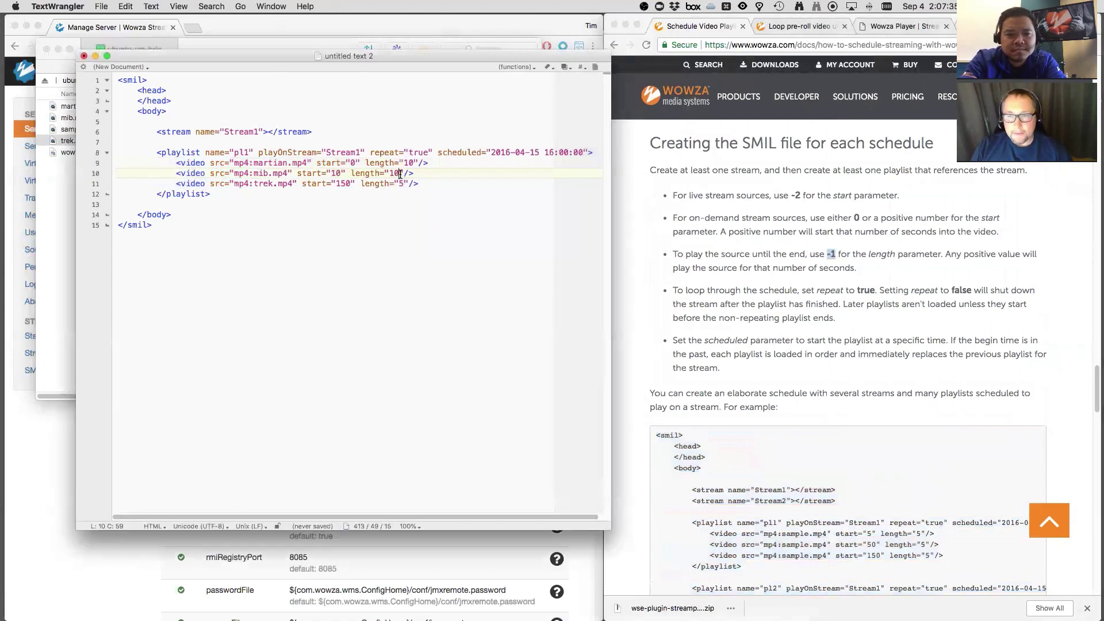
pyautogui.moveTo(401, 174); pyautogui.dragTo(390, 174)
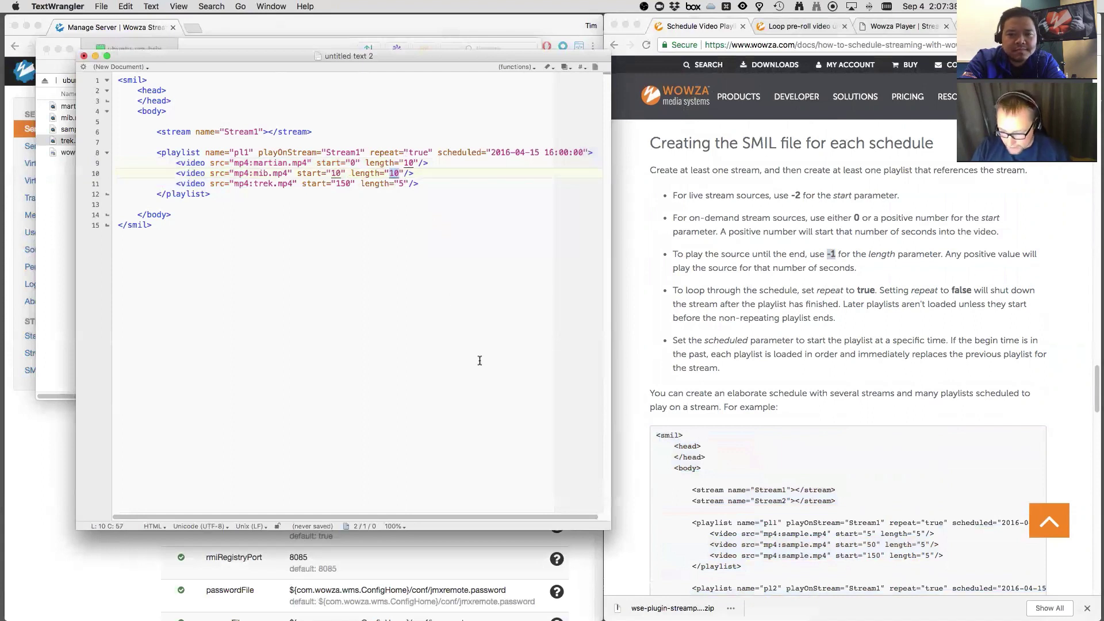
pyautogui.write('-10')
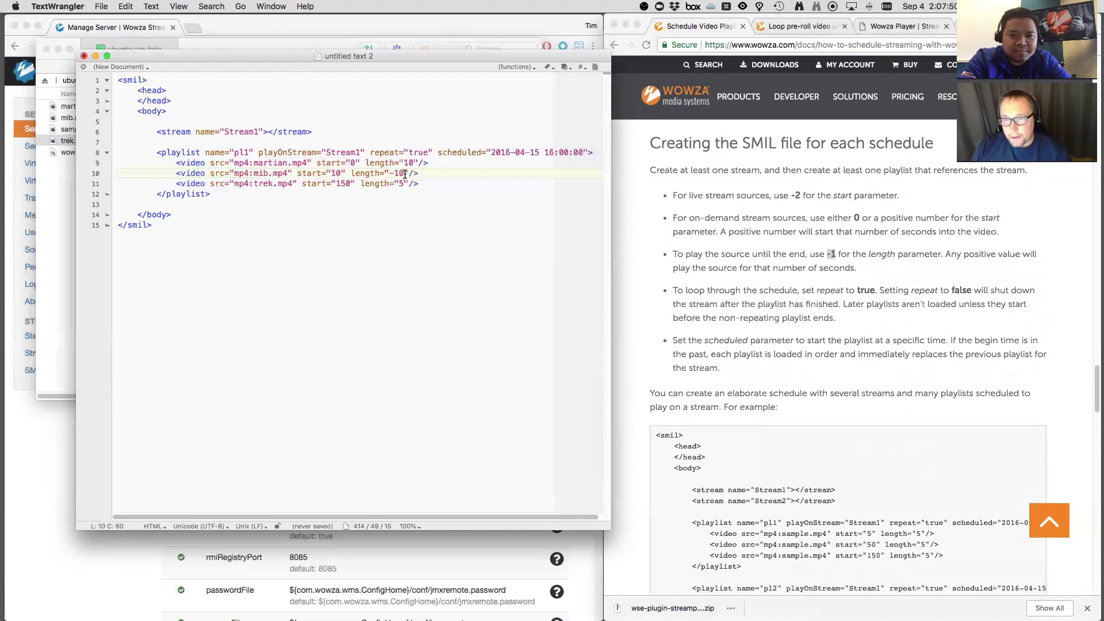
pyautogui.moveTo(404, 174); pyautogui.dragTo(389, 173)
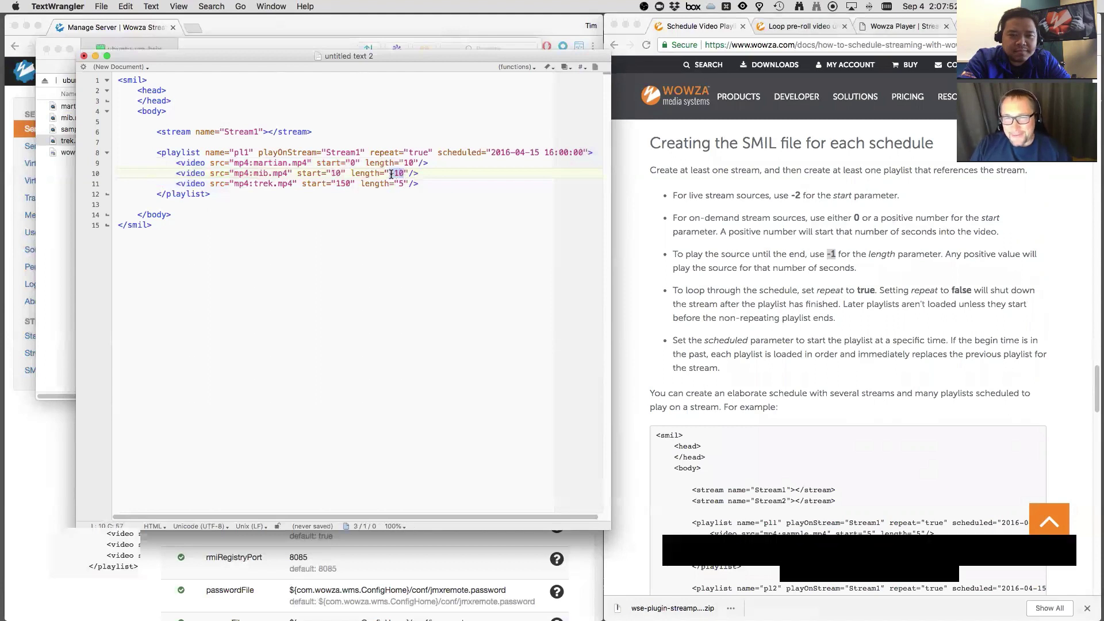
pyautogui.write('-1')
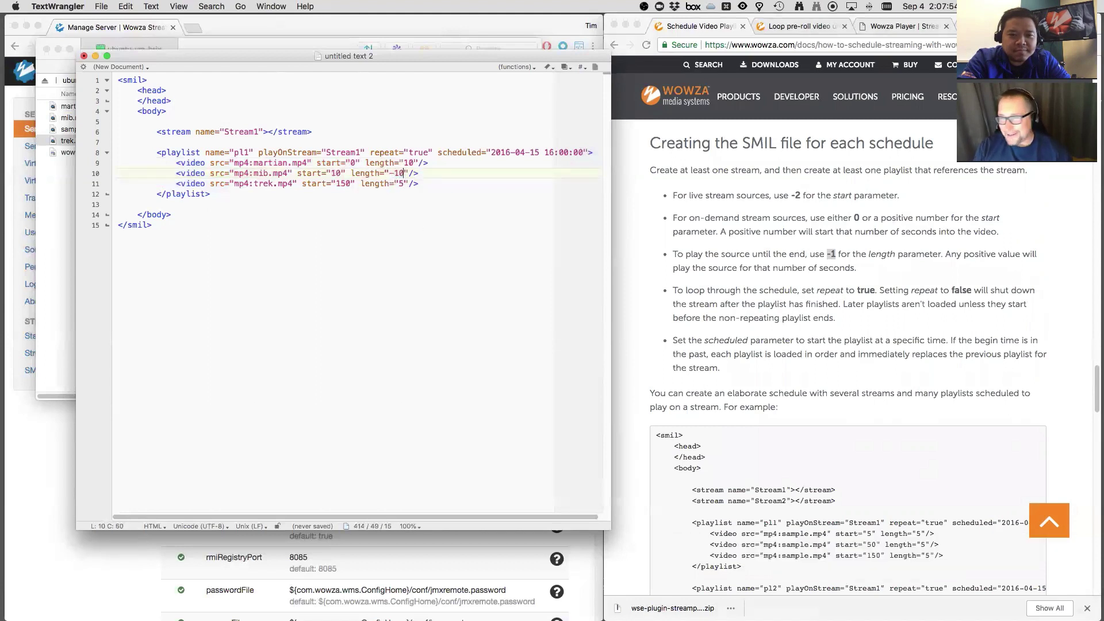
pyautogui.press('BackSpace')
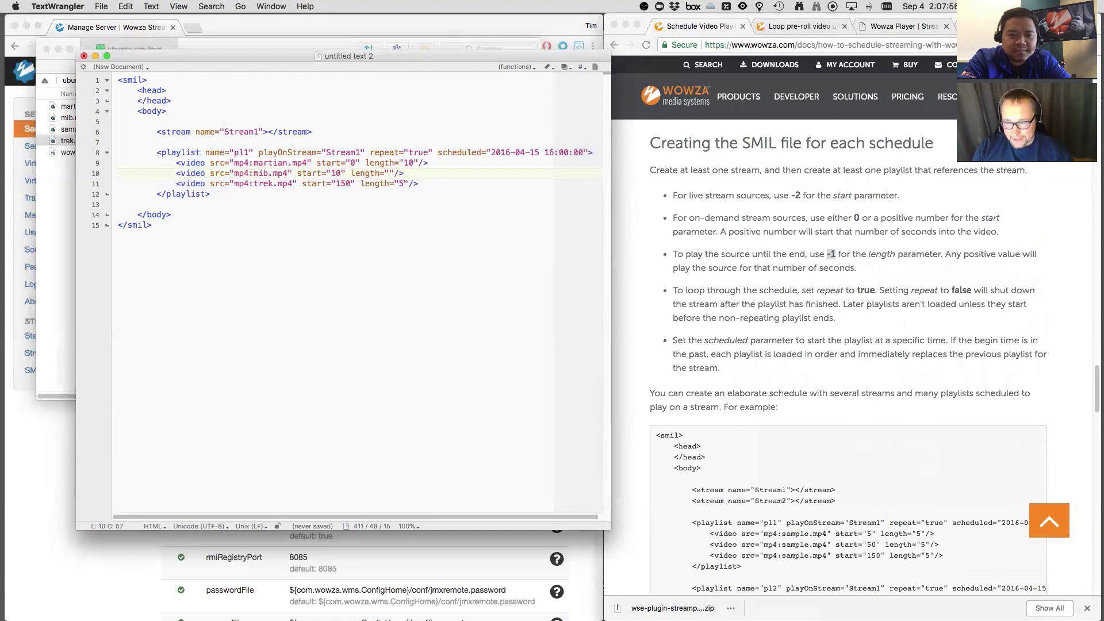
pyautogui.write('10')
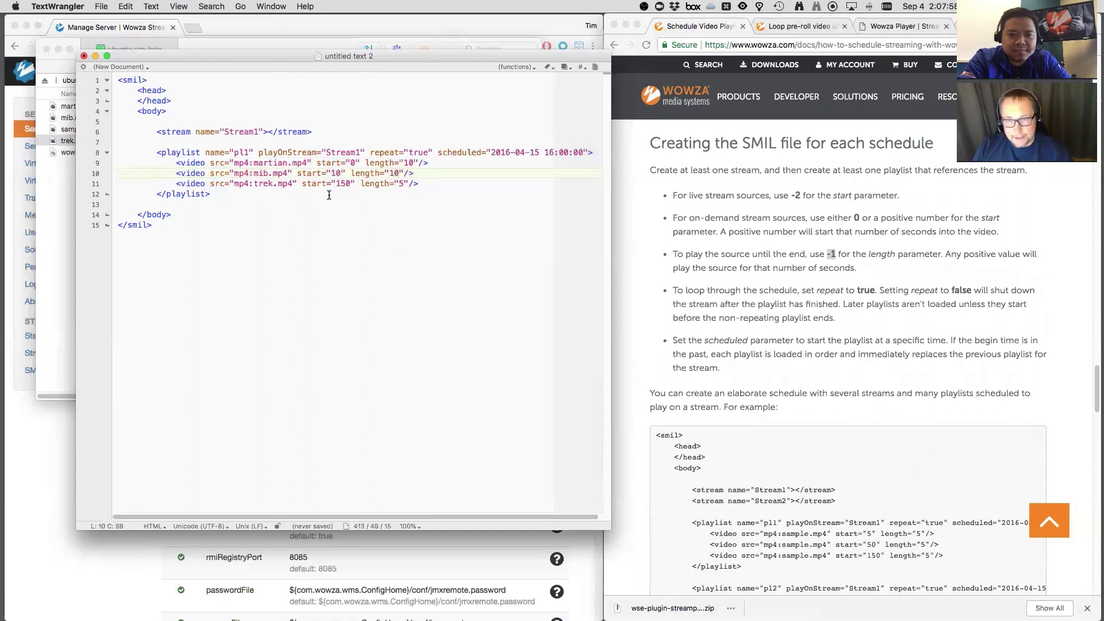
# Step: Set the trek.mp4 entry in the playlist to start 5 and length 10
pyautogui.moveTo(350, 185); pyautogui.dragTo(336, 182)
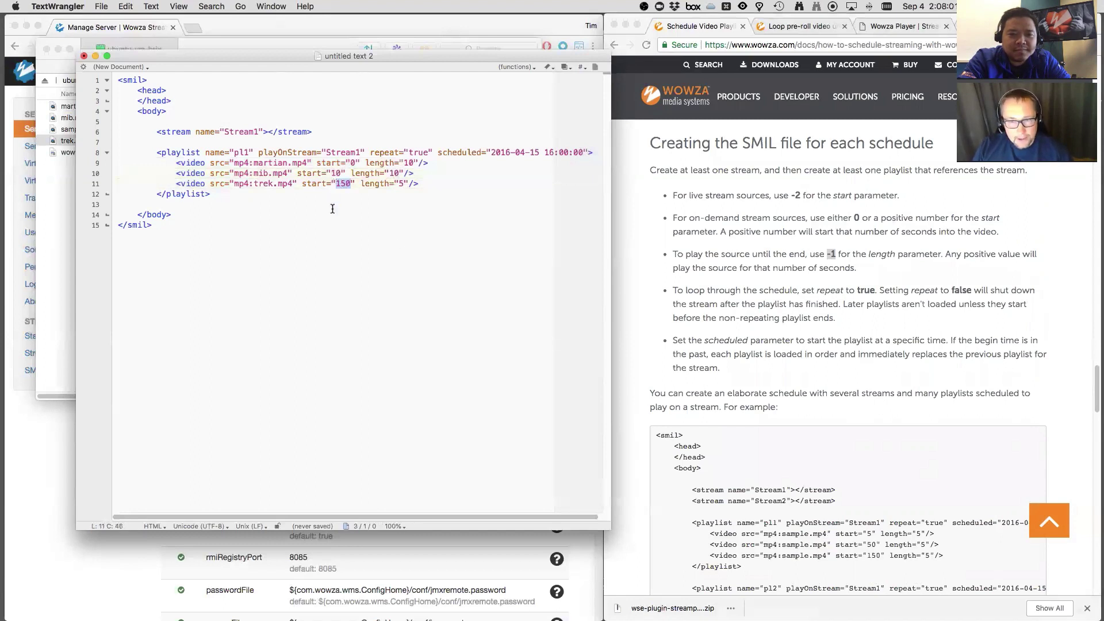
pyautogui.write('54')
pyautogui.press('BackSpace')
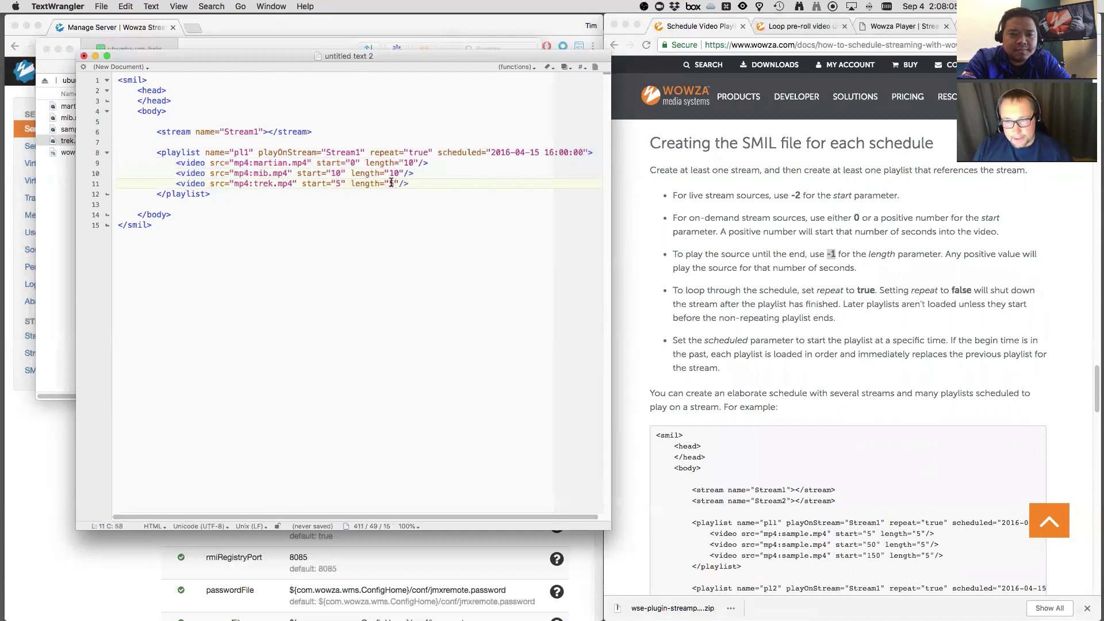
pyautogui.write('0')
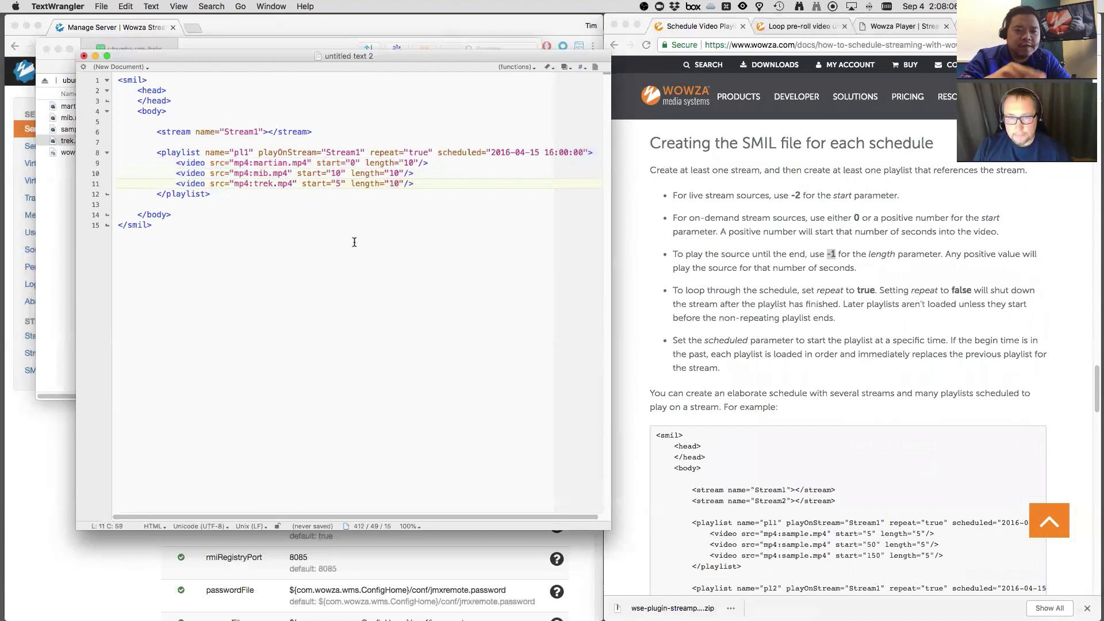
pyautogui.click(303, 230)
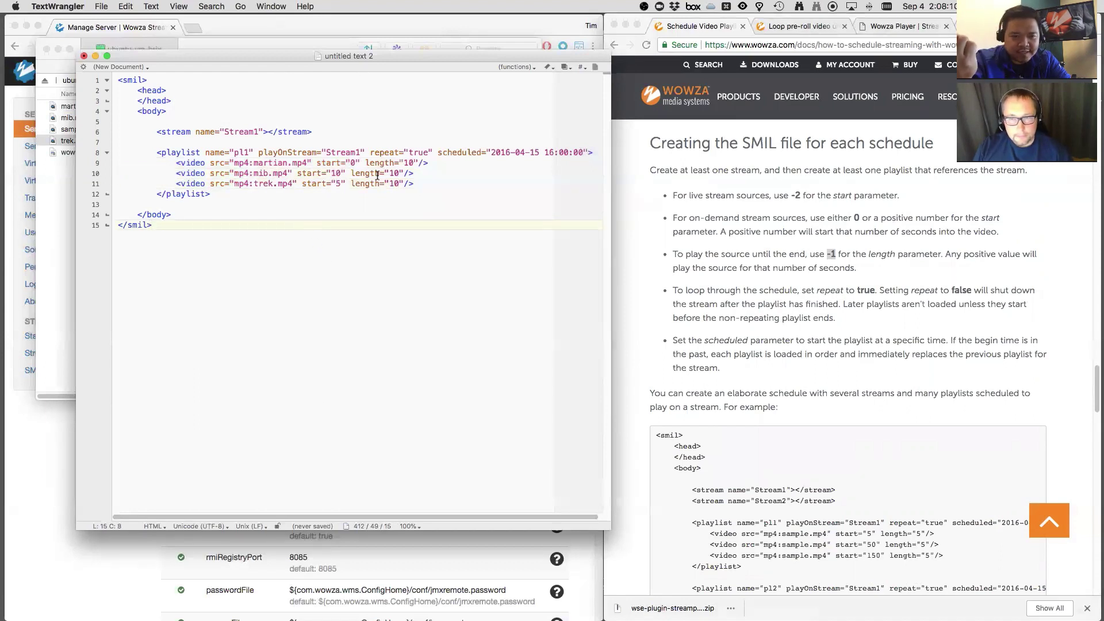
# Step: Try 7 as the start value of the mib.mp4 entry and restore it to 10
pyautogui.doubleClick(334, 173)
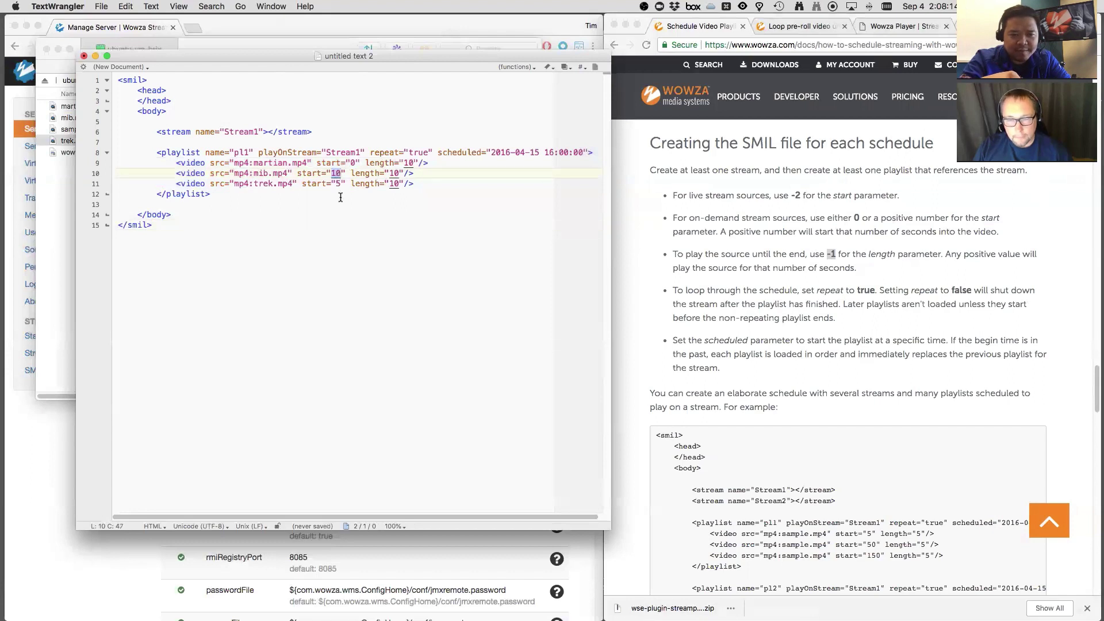
pyautogui.click(339, 184)
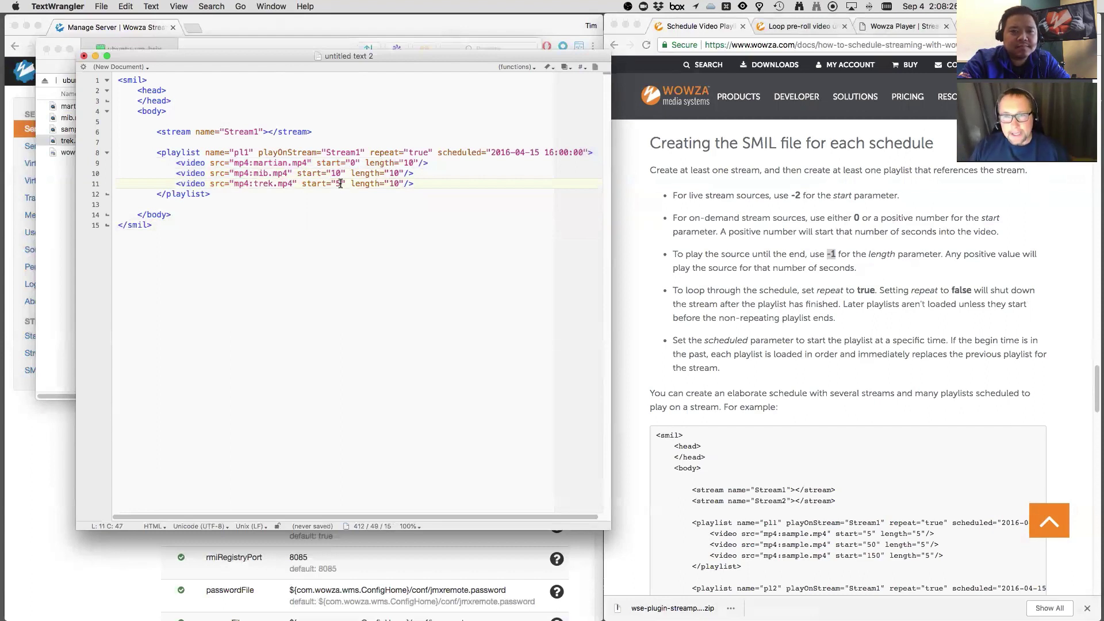
pyautogui.doubleClick(338, 173)
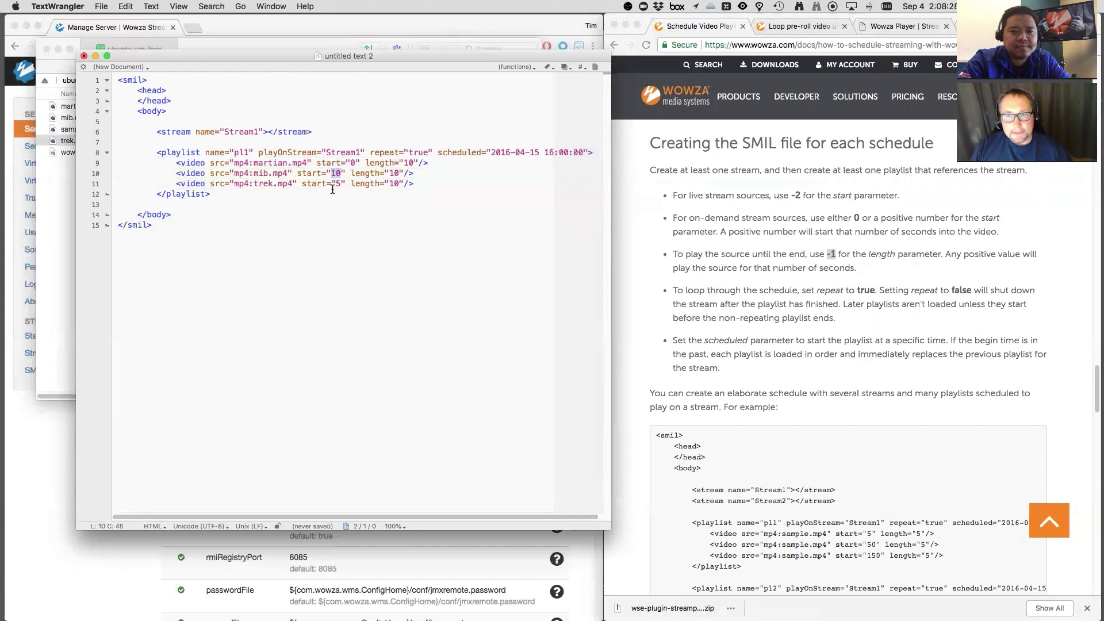
pyautogui.write('7')
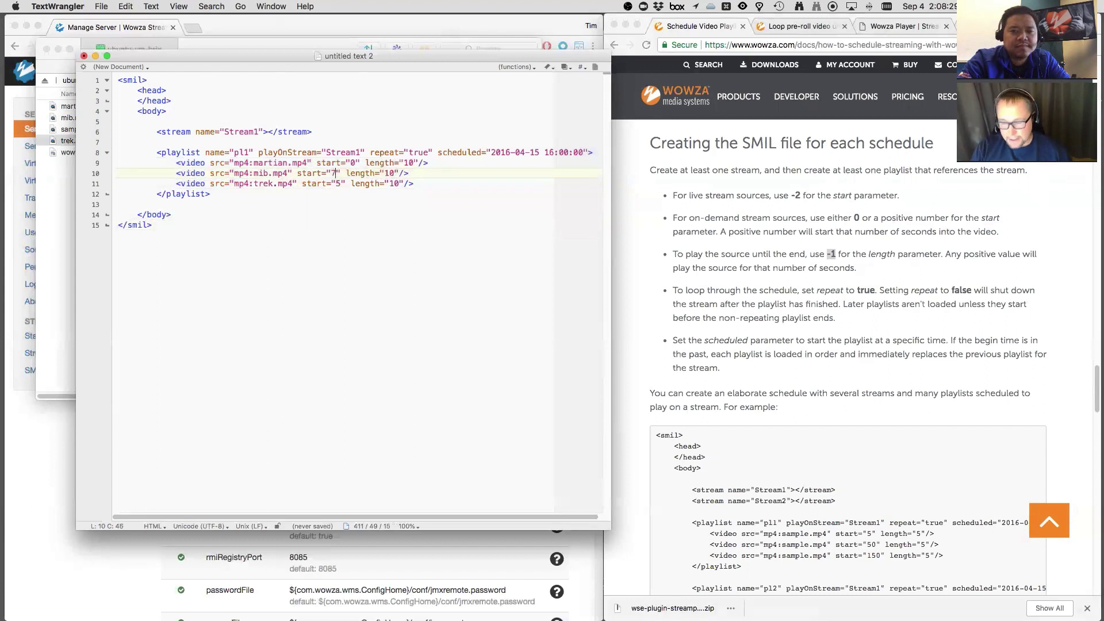
pyautogui.doubleClick(331, 173)
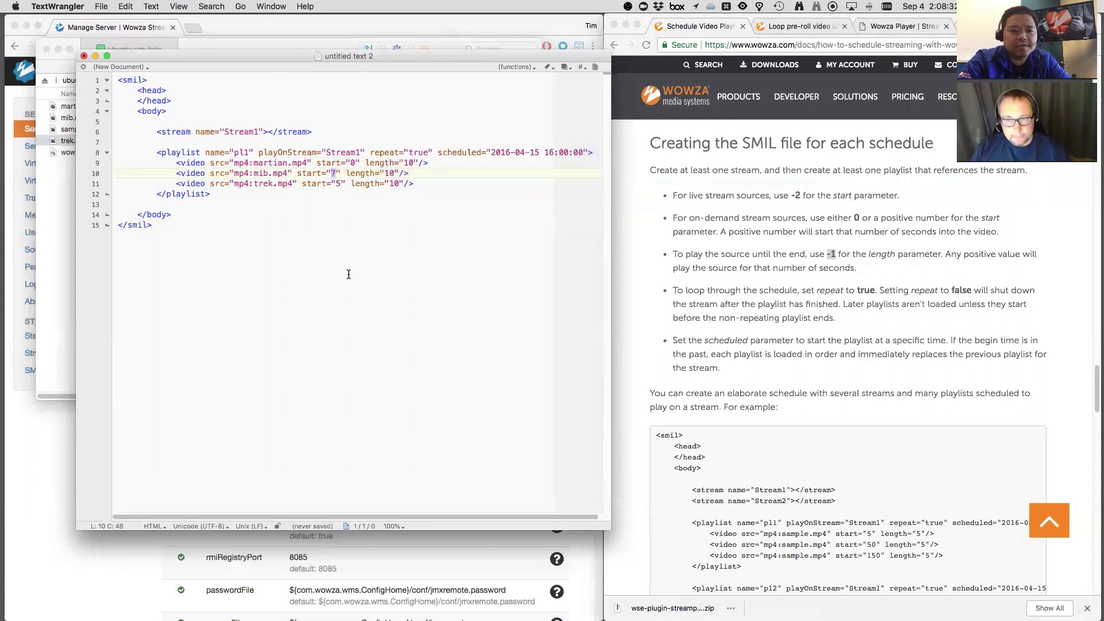
pyautogui.write('10')
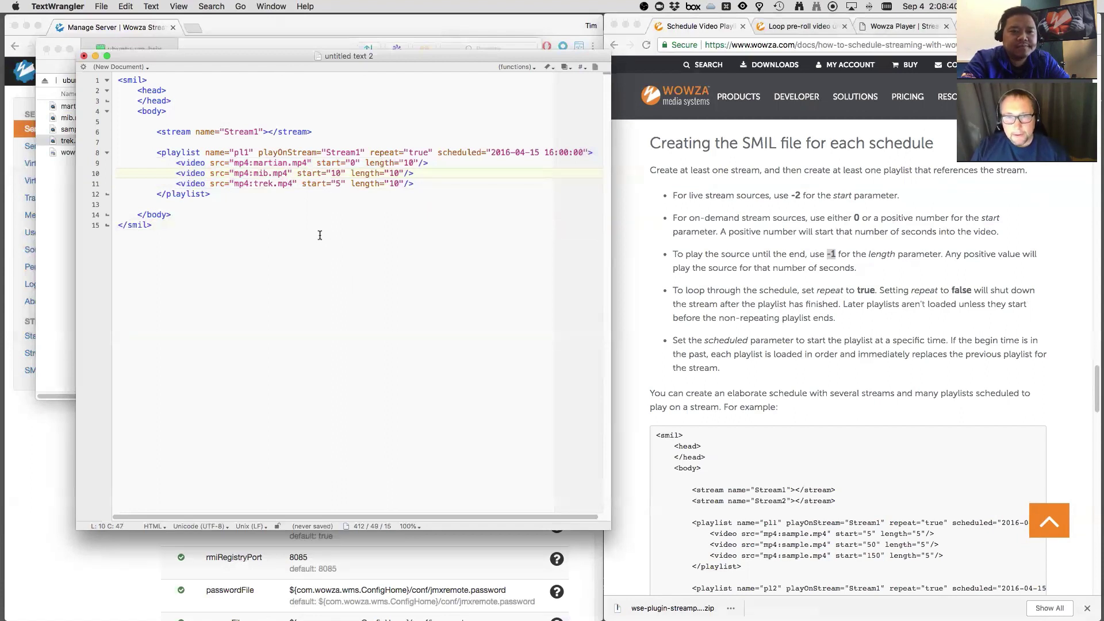
# Step: Select the whole SMIL text, and find and select the streamPublisherSmilFile value streamschedule.smil in the Chrome guide's properties table
pyautogui.moveTo(172, 232); pyautogui.dragTo(109, 76)
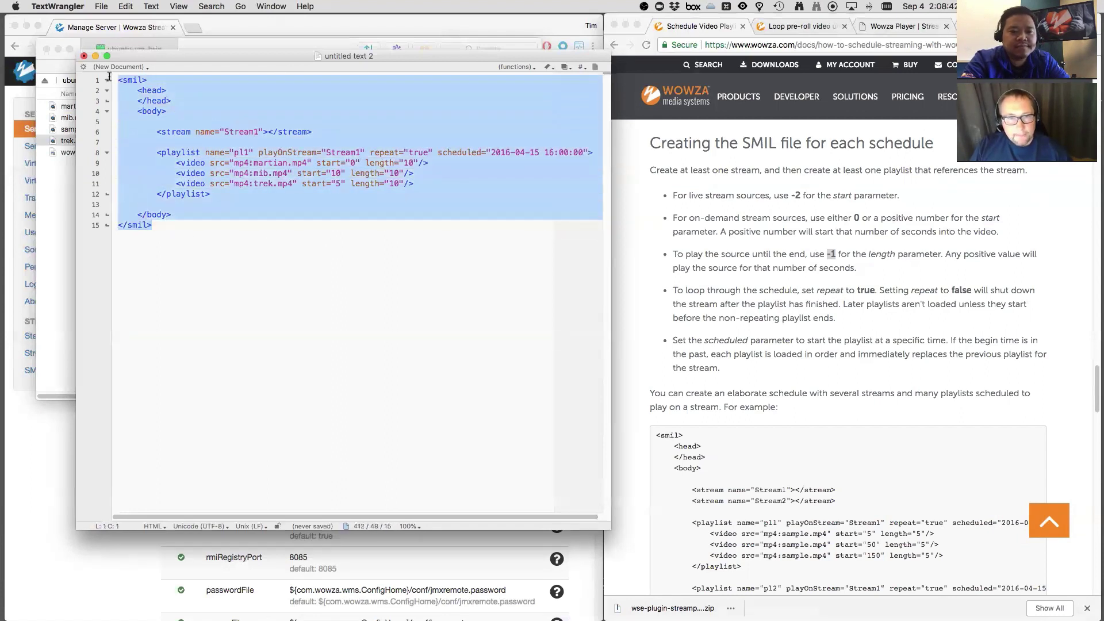
pyautogui.click(844, 333)
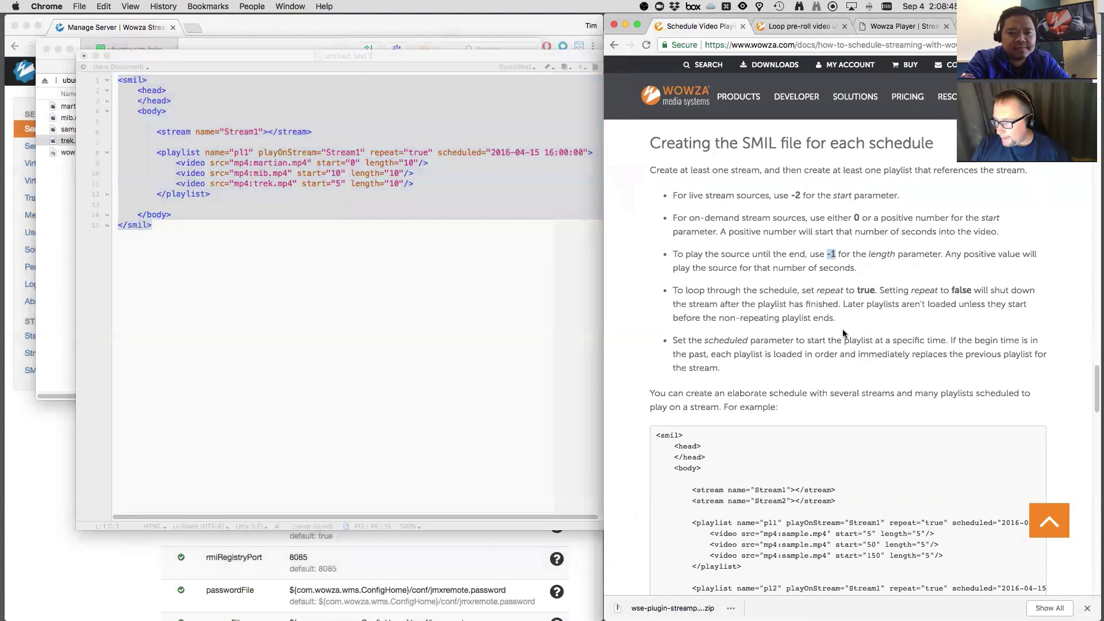
pyautogui.scroll(-6, 843, 333)
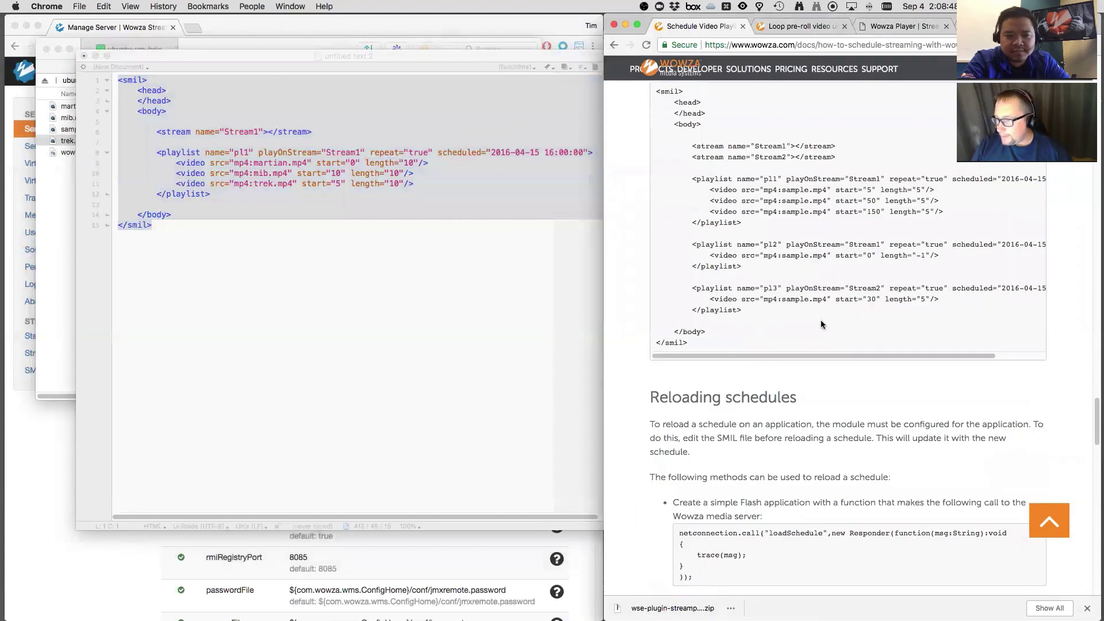
pyautogui.scroll(7, 819, 319)
pyautogui.scroll(1, 819, 320)
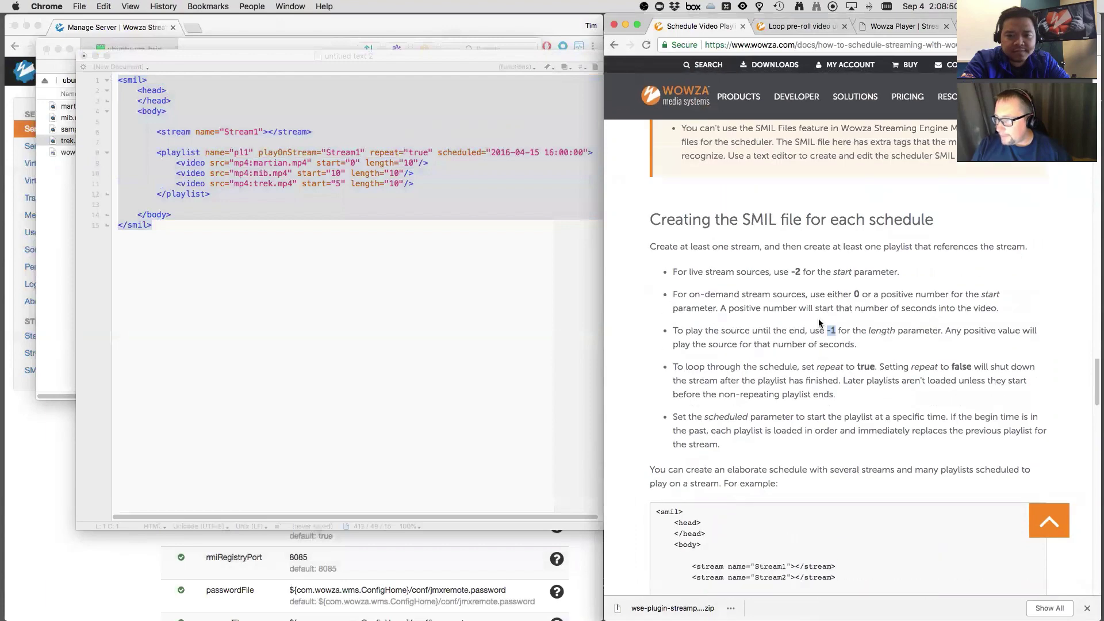
pyautogui.scroll(12, 825, 322)
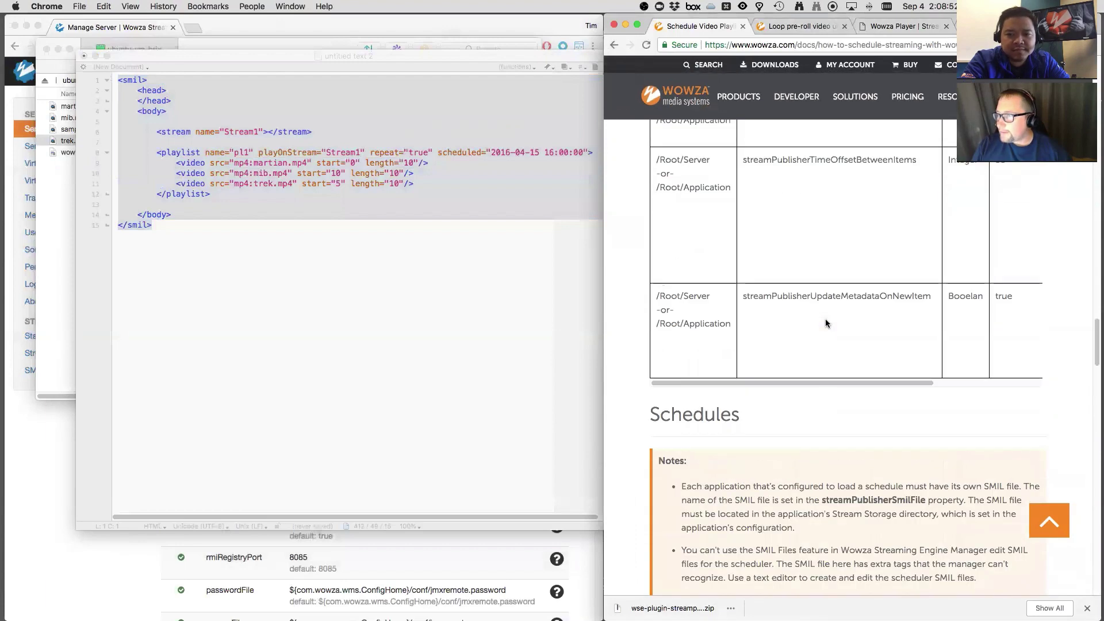
pyautogui.scroll(10, 825, 319)
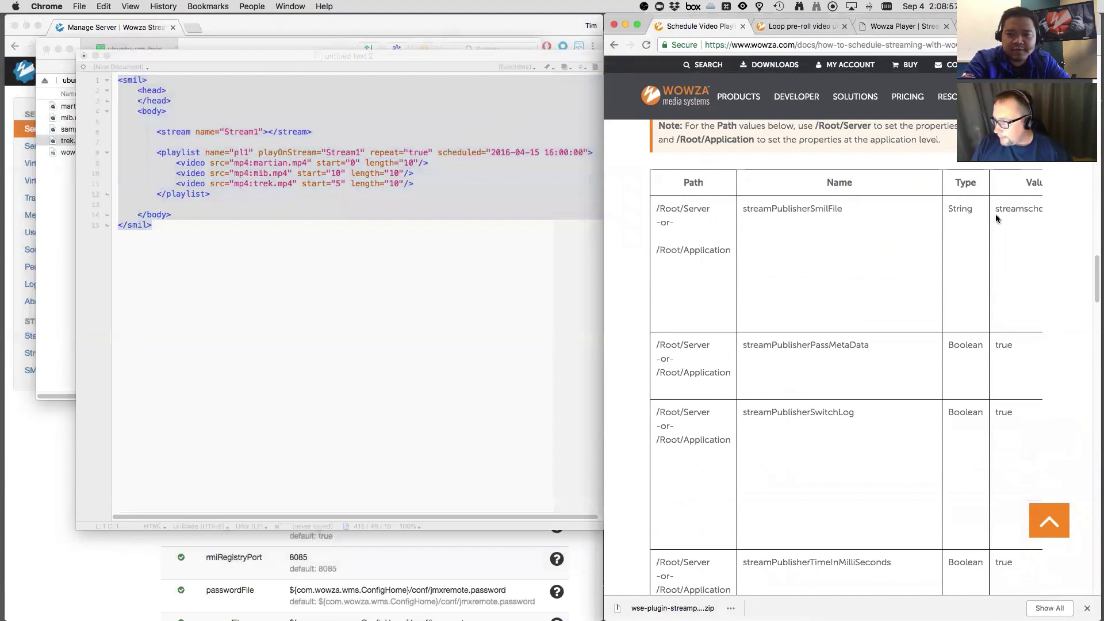
pyautogui.moveTo(996, 209); pyautogui.dragTo(923, 206)
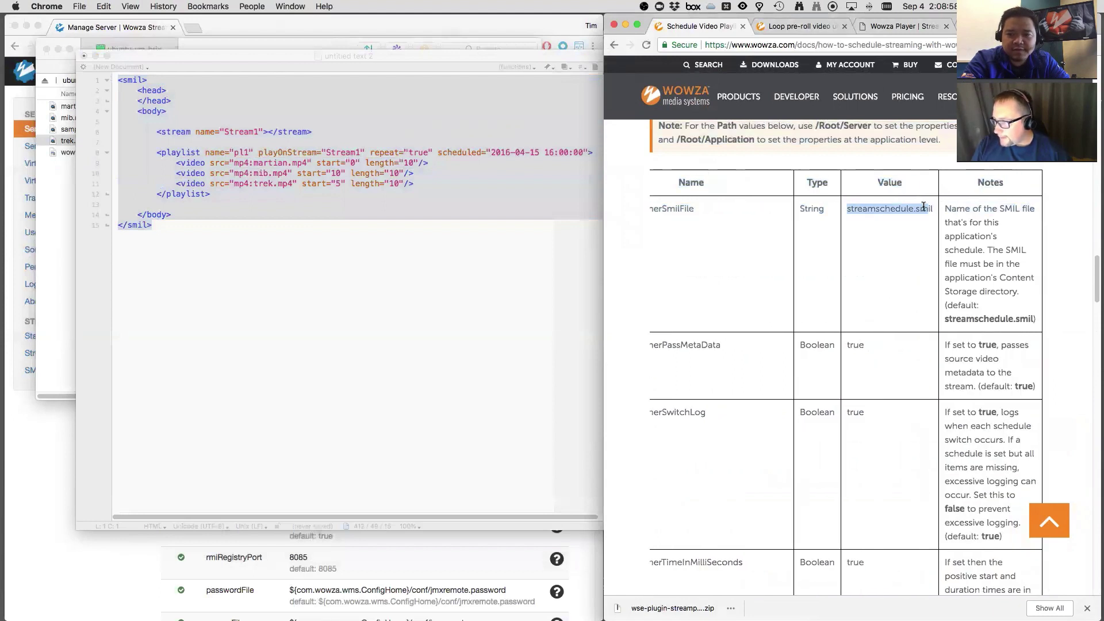
# Step: Copy the streamschedule.smil value from the guide's properties table and return to the SMIL document in TextWrangler
pyautogui.rightClick(914, 209)
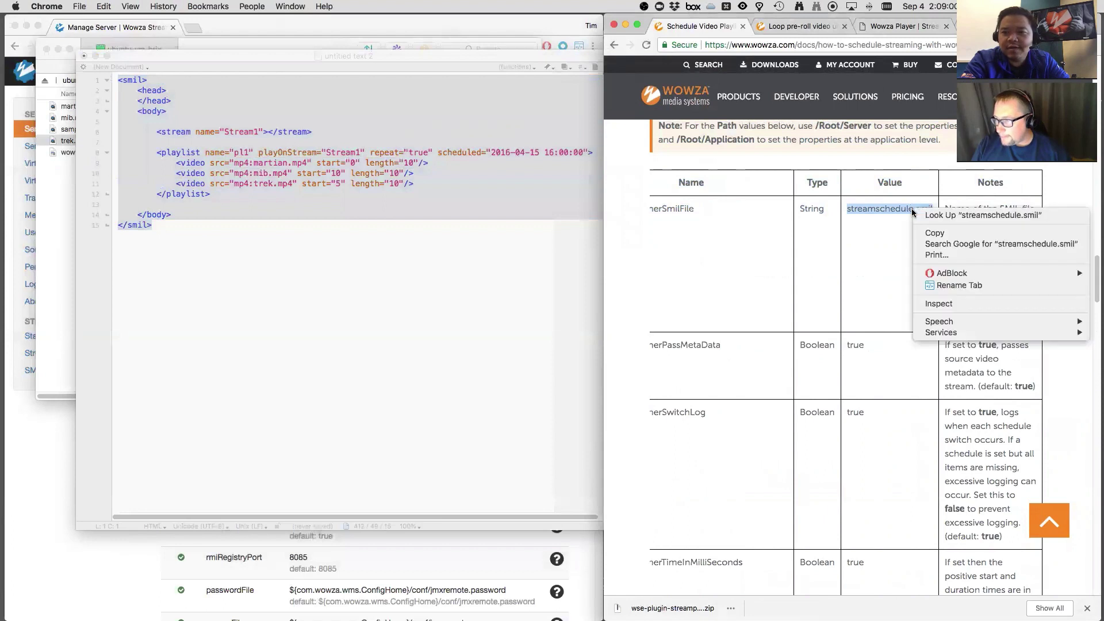
pyautogui.click(934, 234)
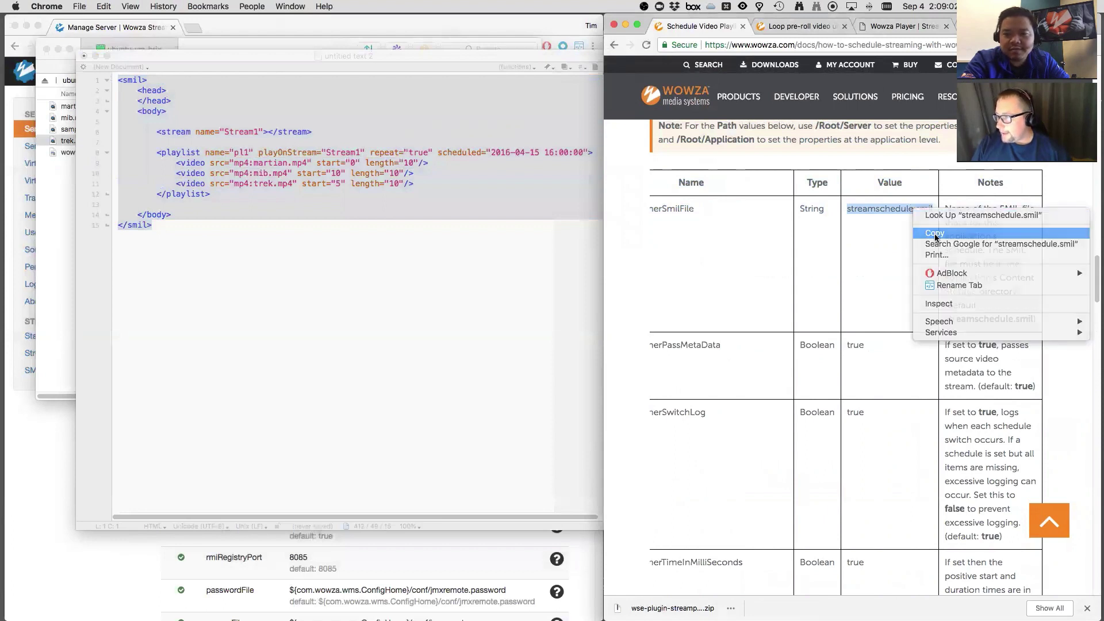
pyautogui.click(293, 244)
pyautogui.click(101, 6)
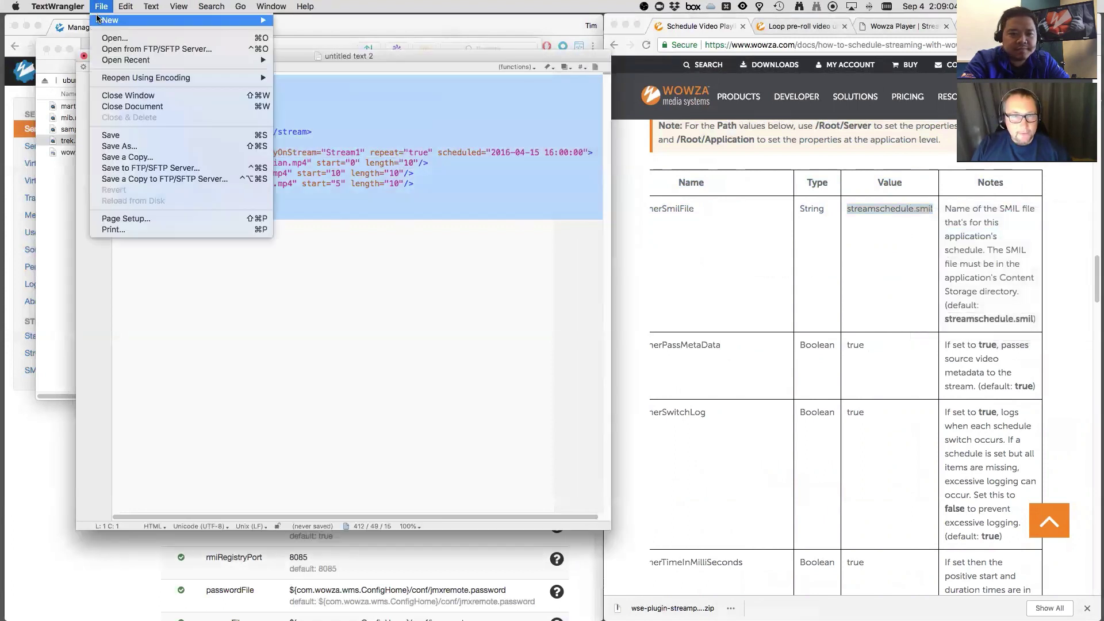
pyautogui.click(337, 156)
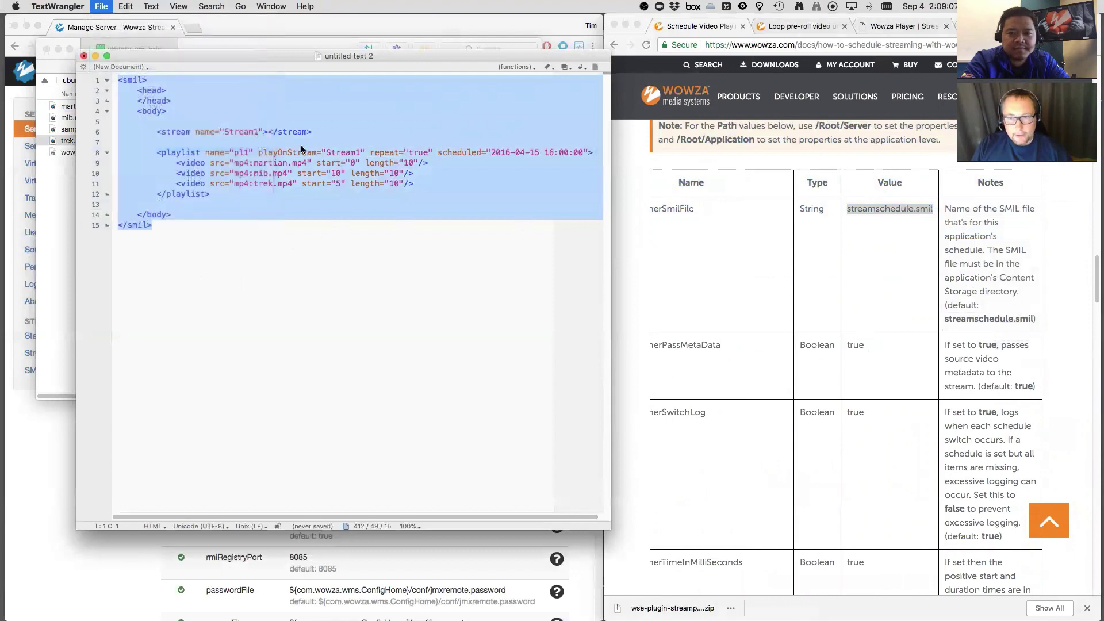
# Step: Start saving the SMIL document, choosing the StreamSchedule folder inside Downloads as its location
pyautogui.press('super+s')
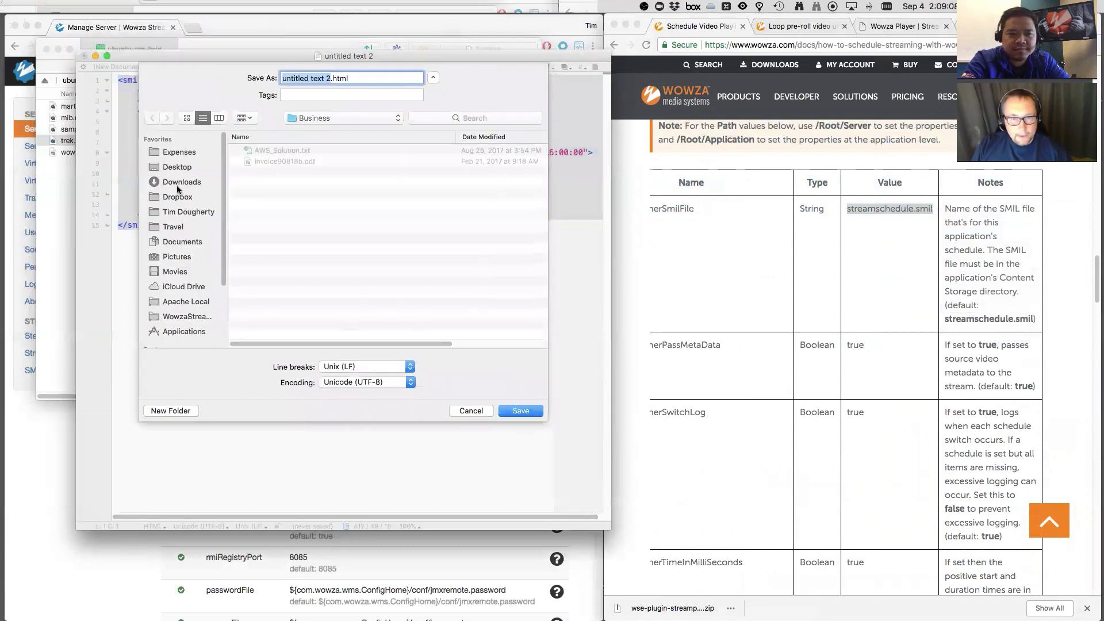
pyautogui.click(177, 187)
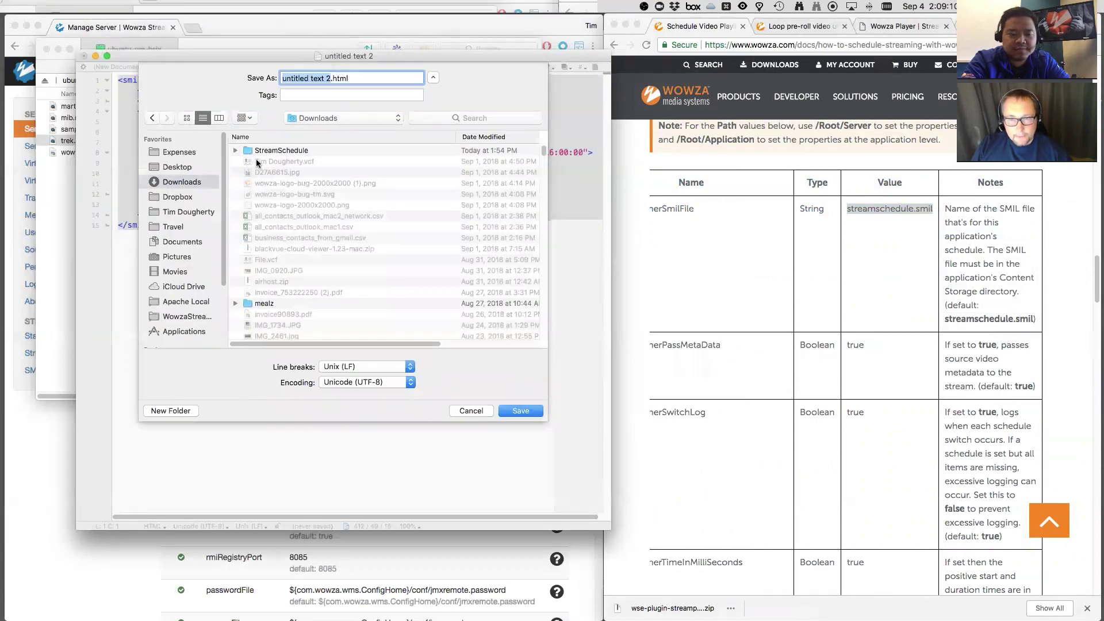
pyautogui.click(257, 152)
pyautogui.doubleClick(256, 152)
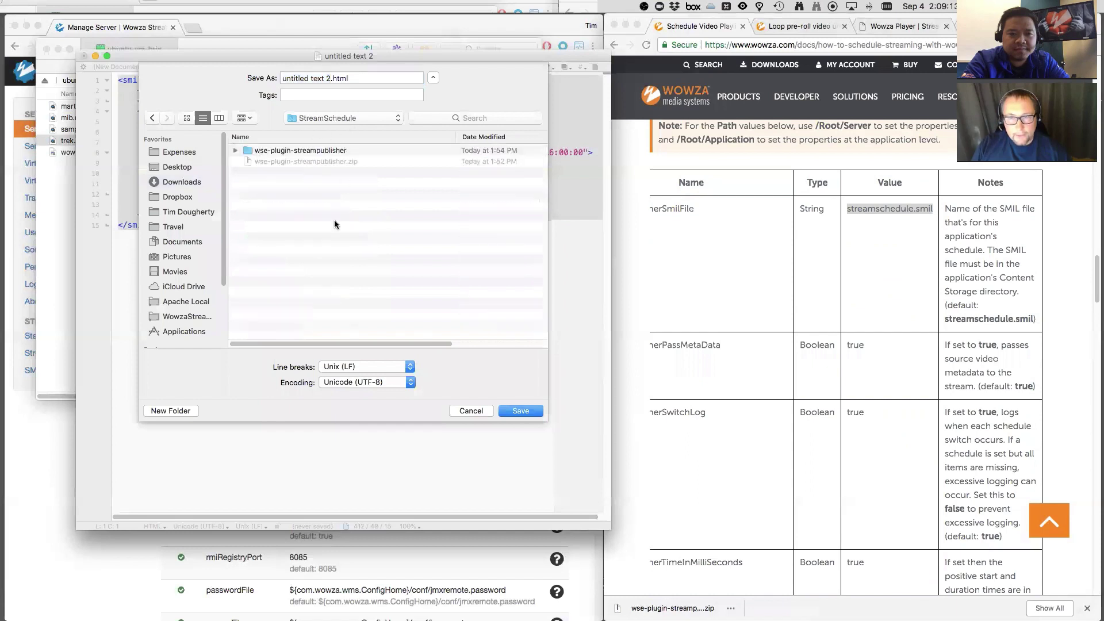
# Step: Replace the whole file name with the copied streamschedule.smil and save the document
pyautogui.tripleClick(356, 81)
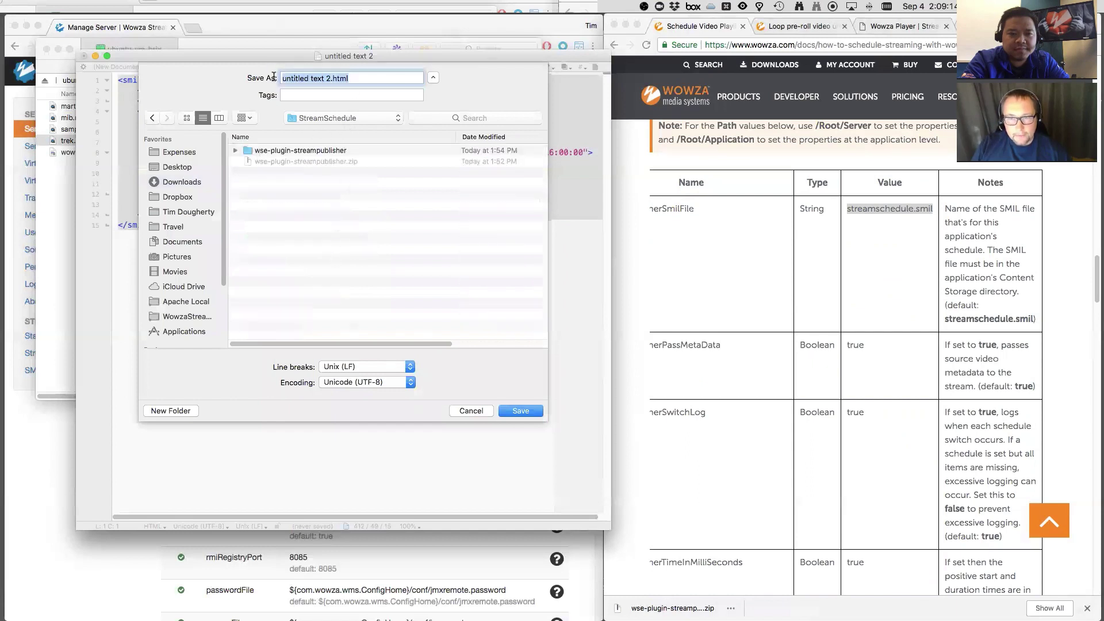
pyautogui.press('super+v')
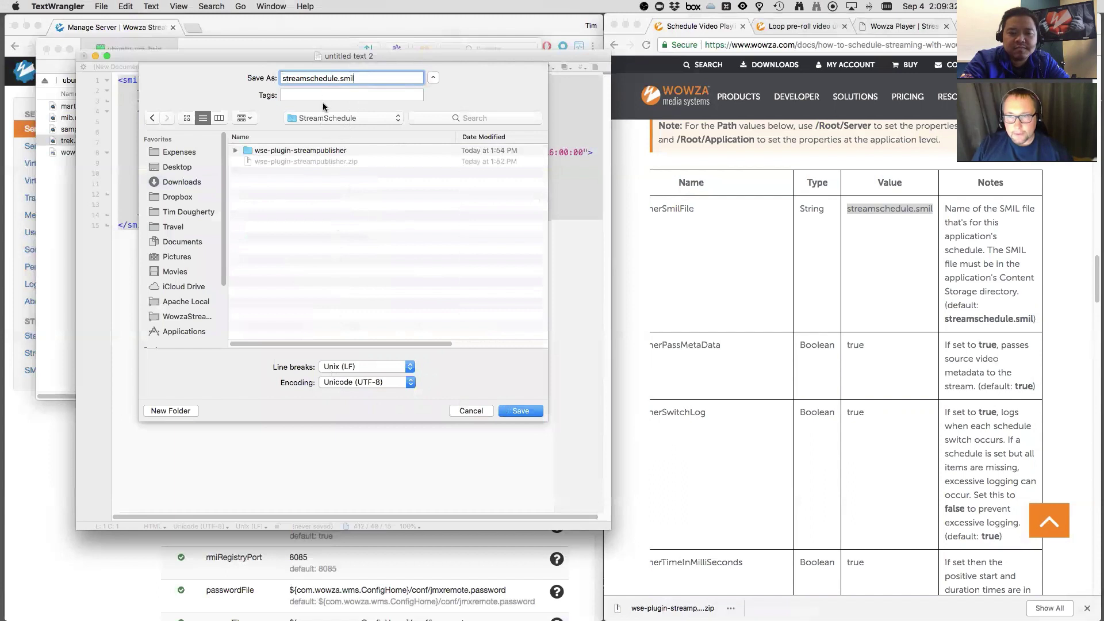
pyautogui.press('super+z')
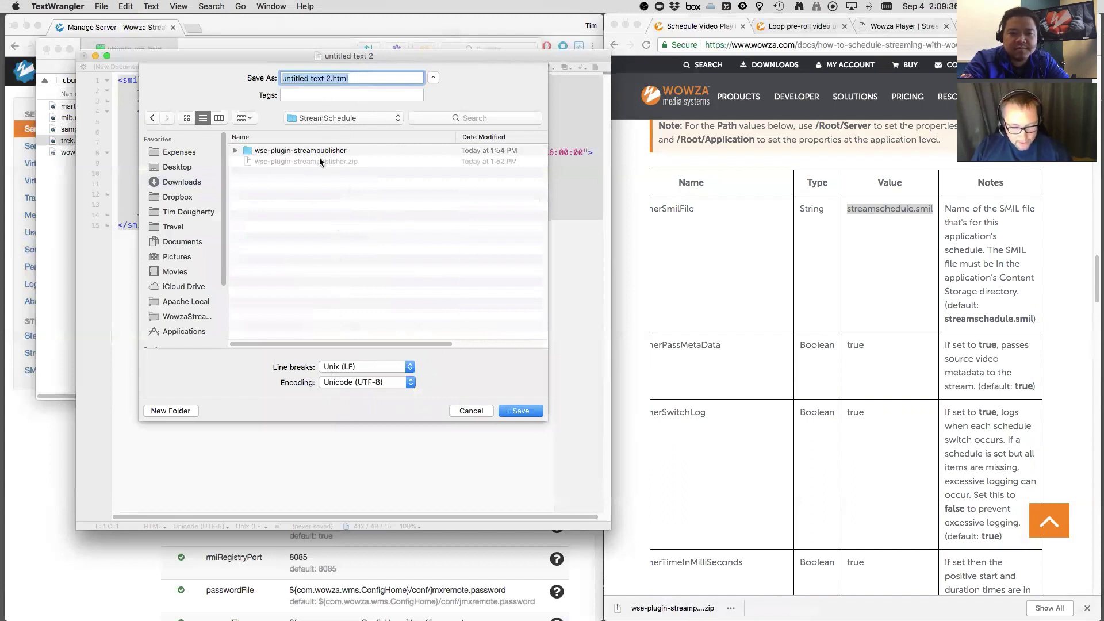
pyautogui.press('super+v')
pyautogui.click(900, 212)
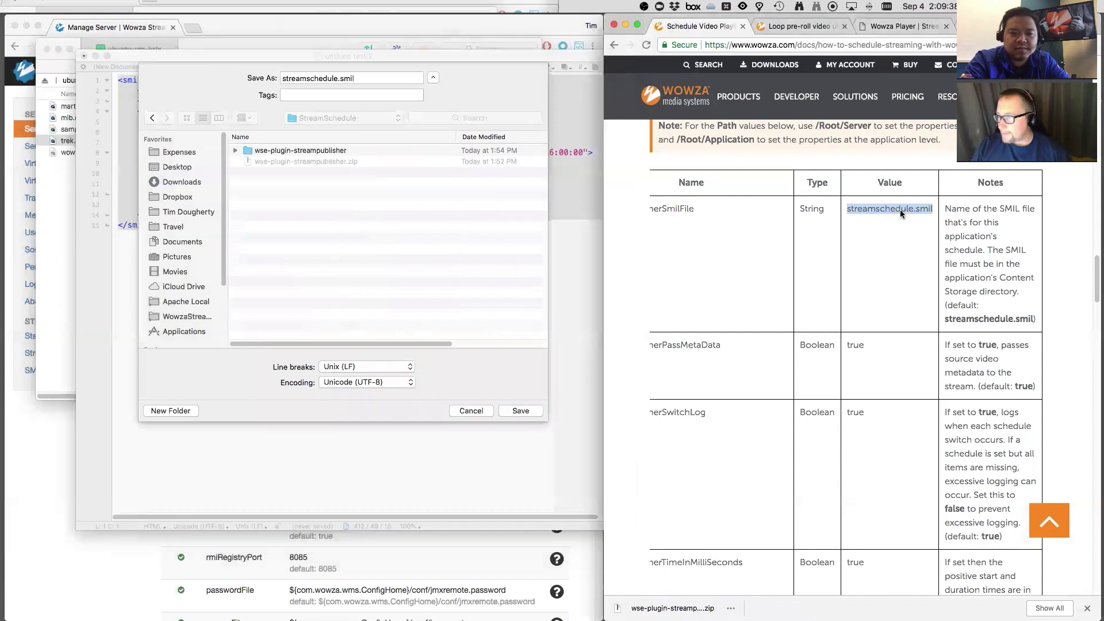
pyautogui.click(360, 192)
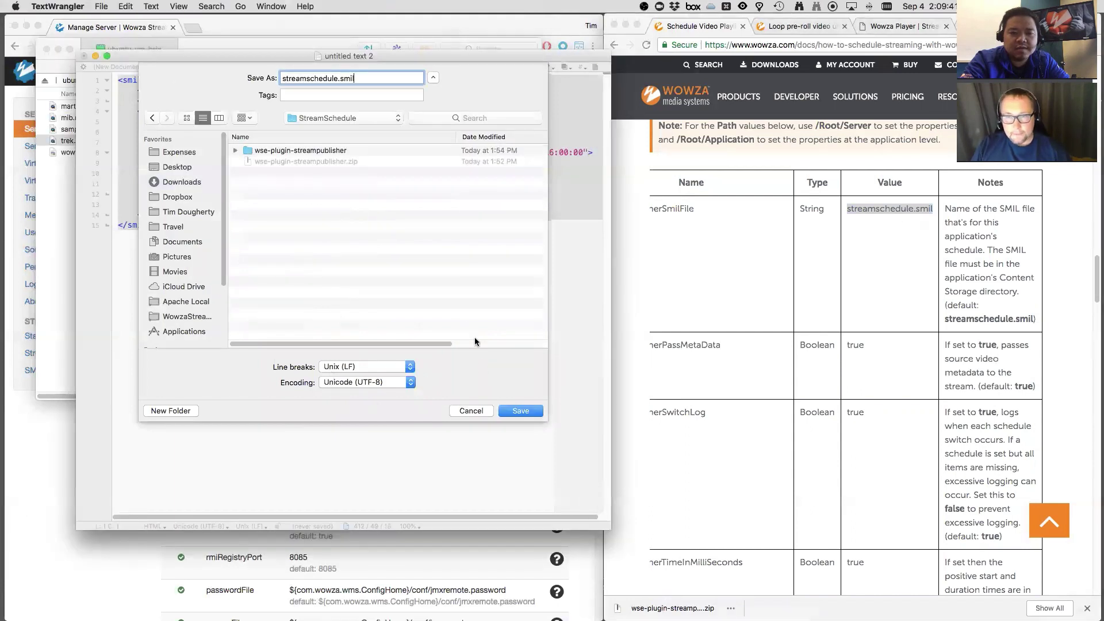
pyautogui.click(508, 410)
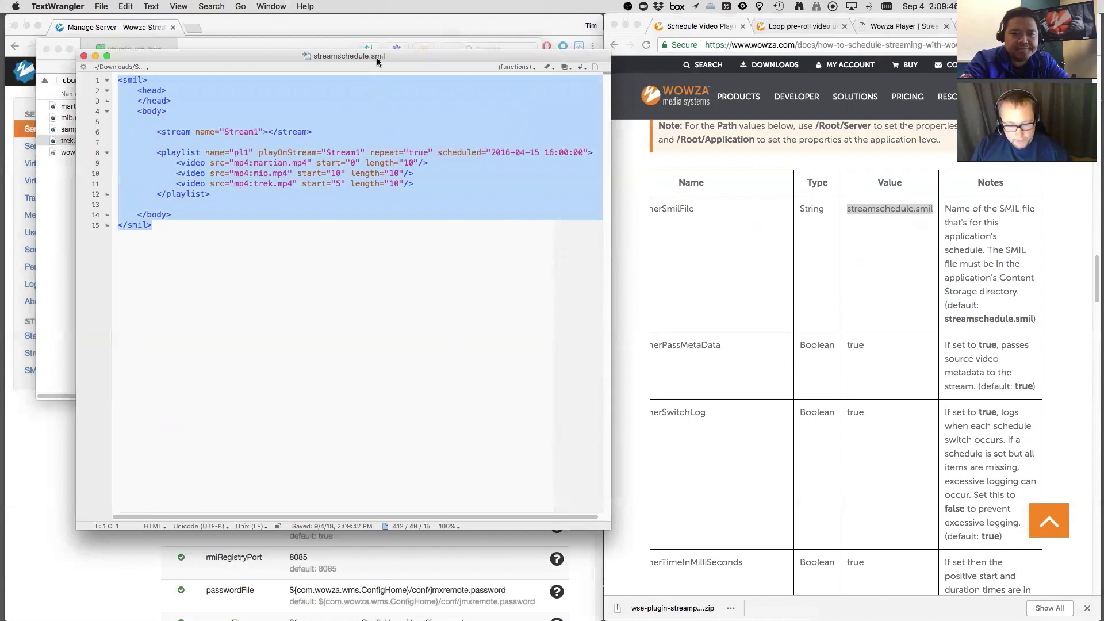
# Step: Locate streamschedule.smil in the Downloads StreamSchedule folder in Finder, and select the same file in Transmit's local file list
pyautogui.press('super+Tab')
pyautogui.press('super+Tab')
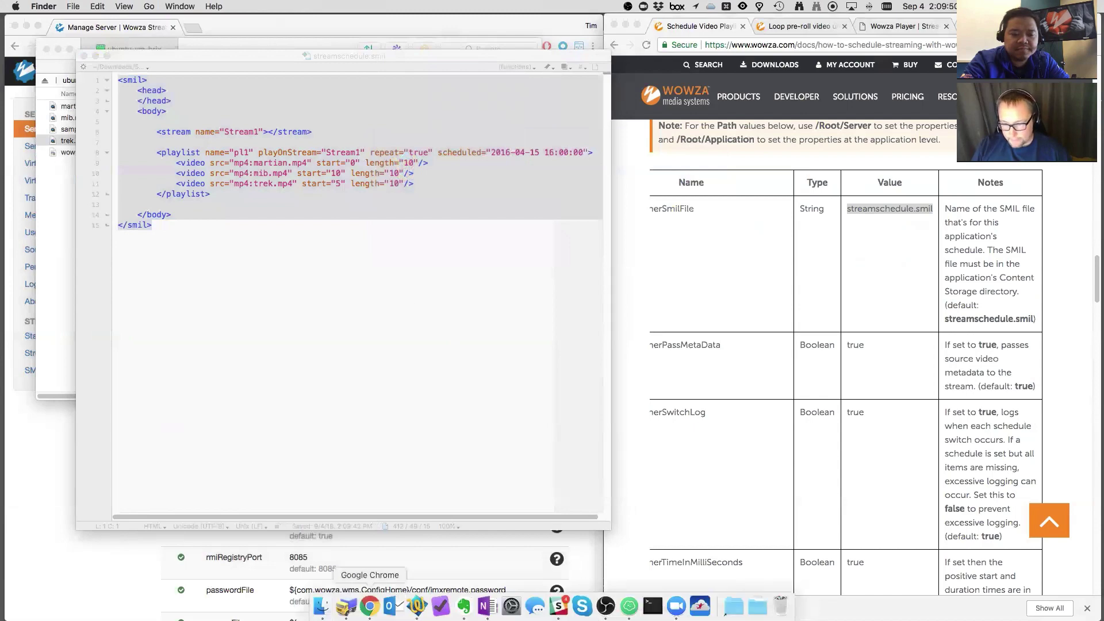
pyautogui.click(323, 606)
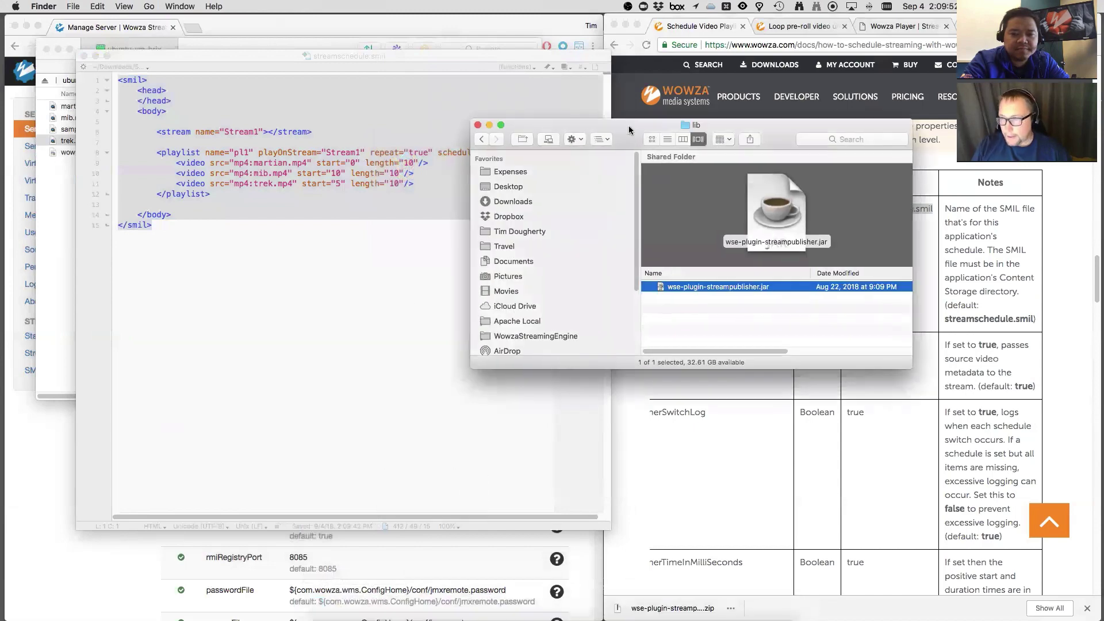
pyautogui.moveTo(575, 125); pyautogui.dragTo(211, 84)
pyautogui.click(138, 161)
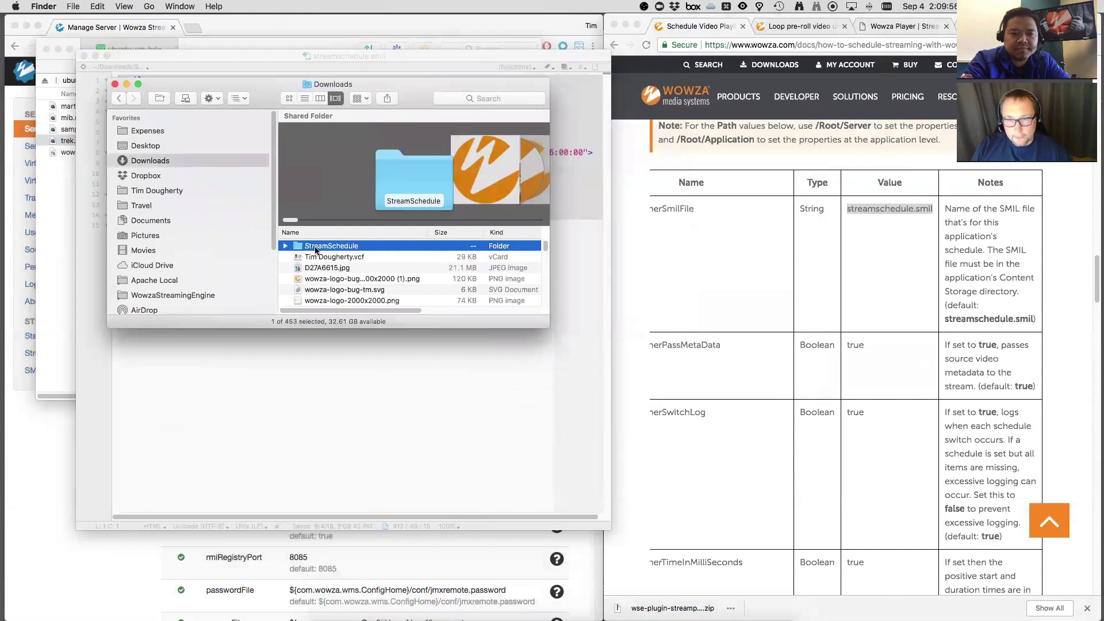
pyautogui.doubleClick(316, 247)
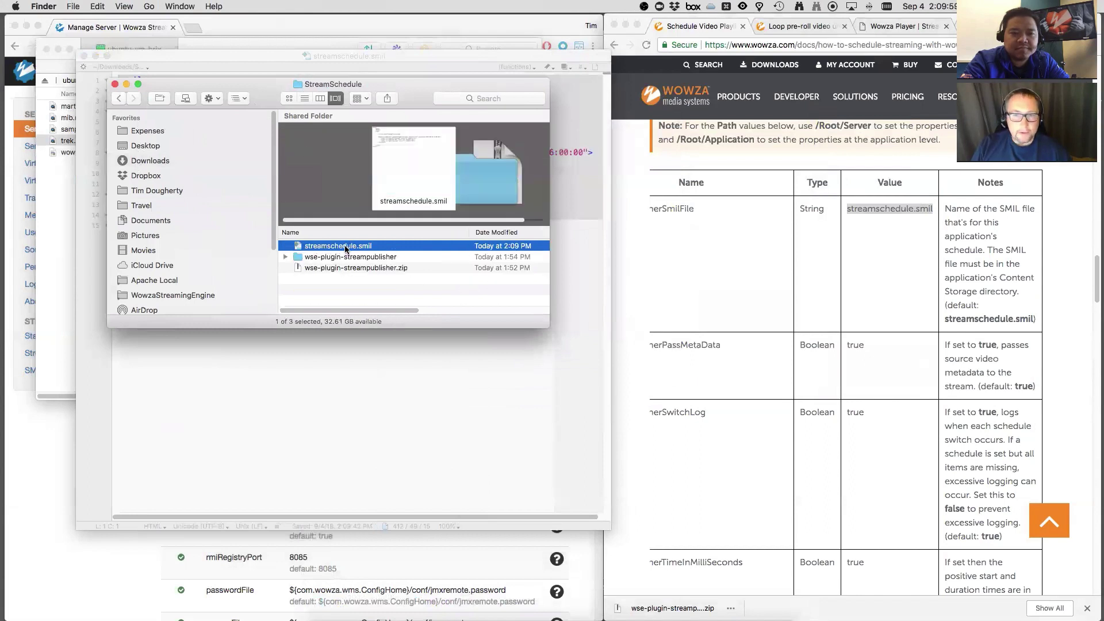
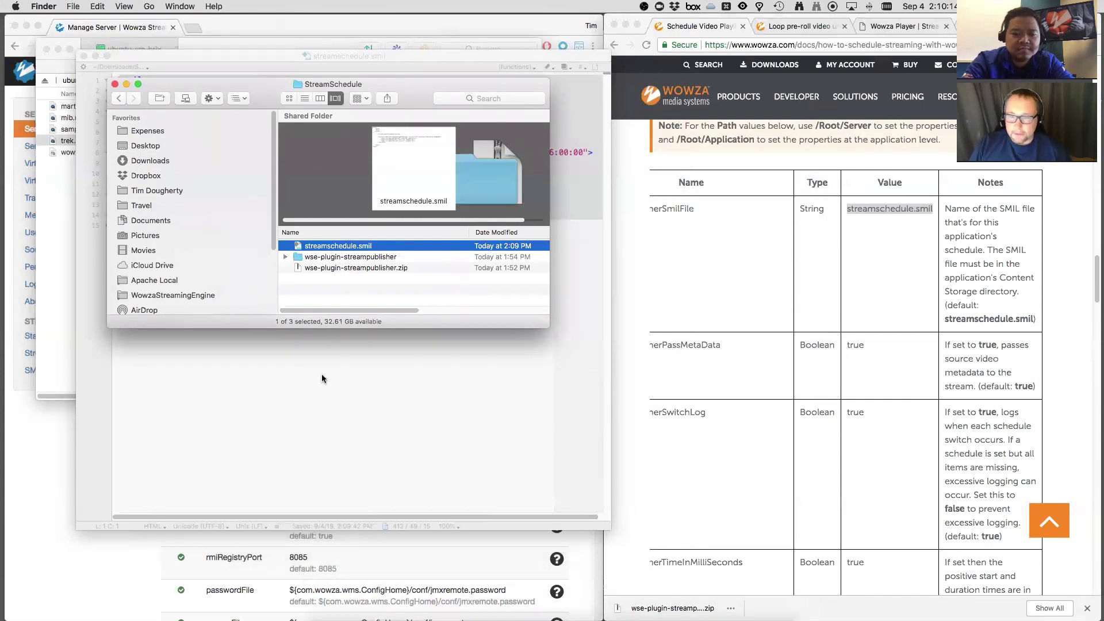
pyautogui.click(57, 232)
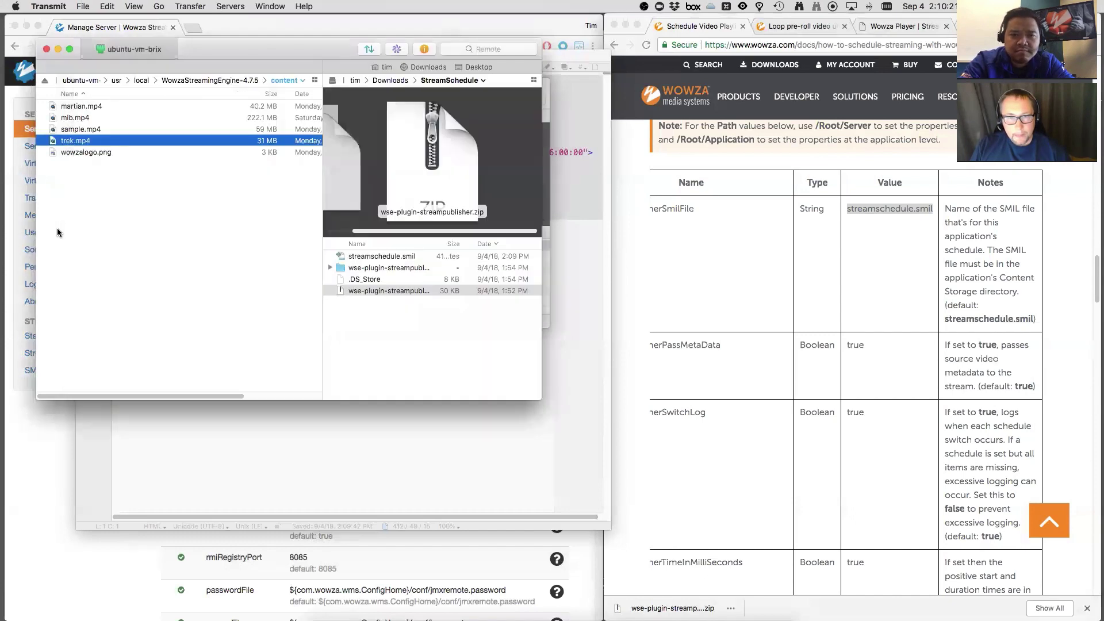
pyautogui.click(354, 258)
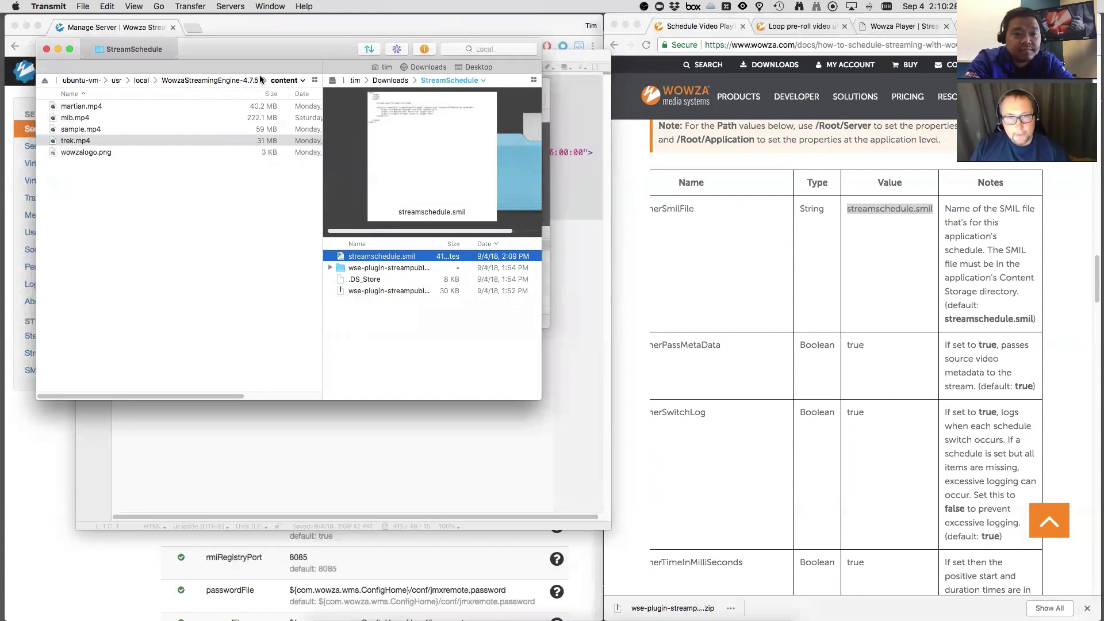
# Step: Check the SMIL file note in the Chrome guide's Application properties table for the directory where the file must be stored
pyautogui.click(770, 274)
pyautogui.scroll(3, 774, 291)
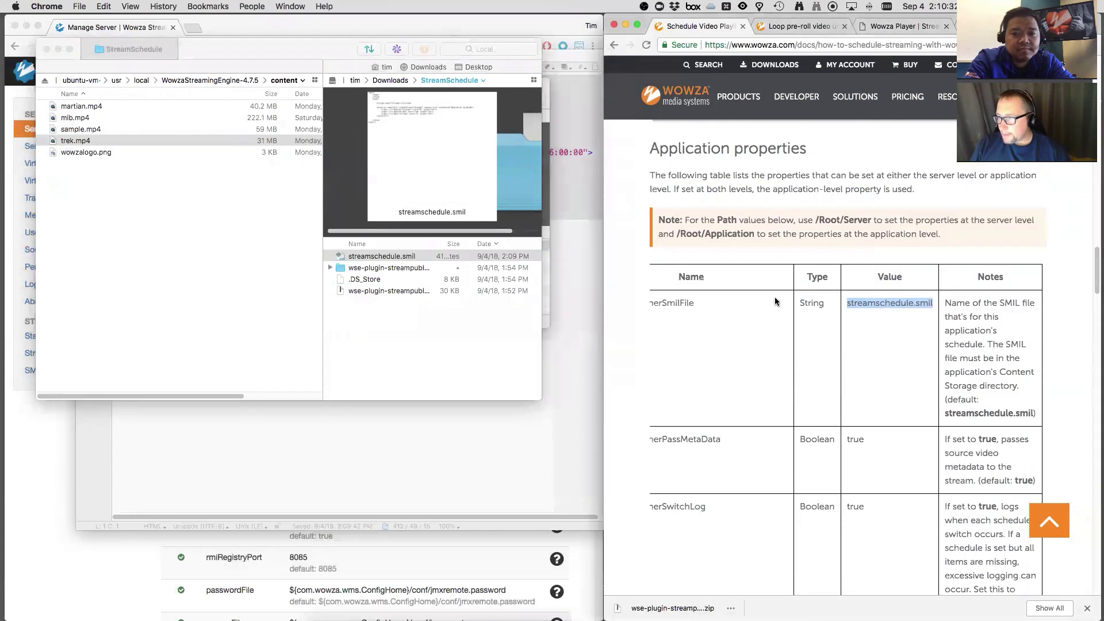
pyautogui.scroll(2, 774, 299)
pyautogui.scroll(-3, 774, 299)
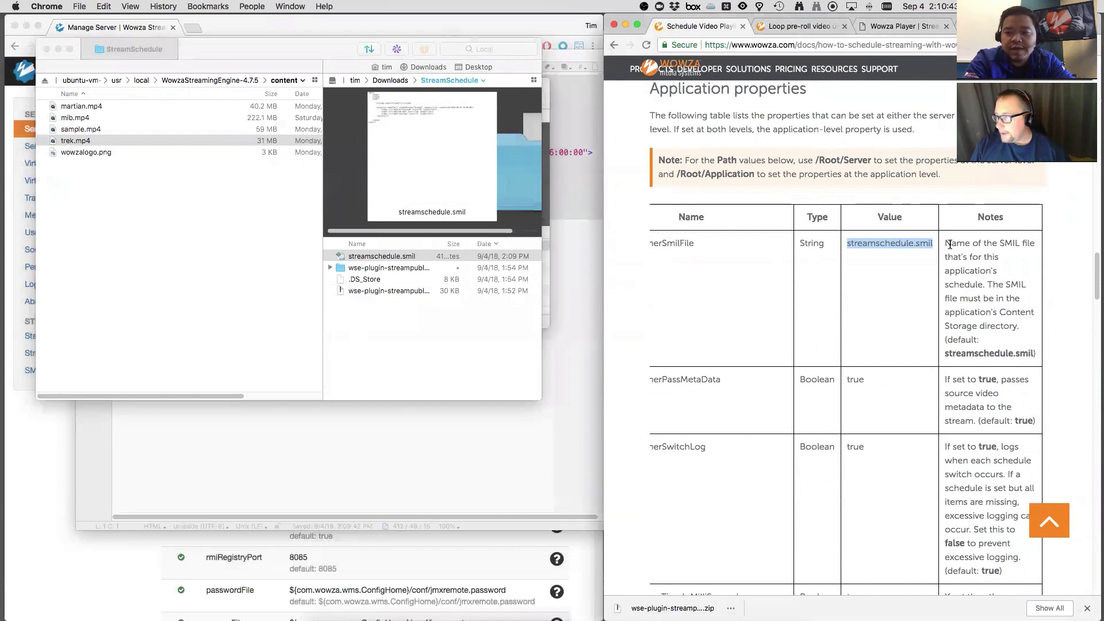
pyautogui.moveTo(945, 242); pyautogui.dragTo(1028, 327)
pyautogui.click(1028, 328)
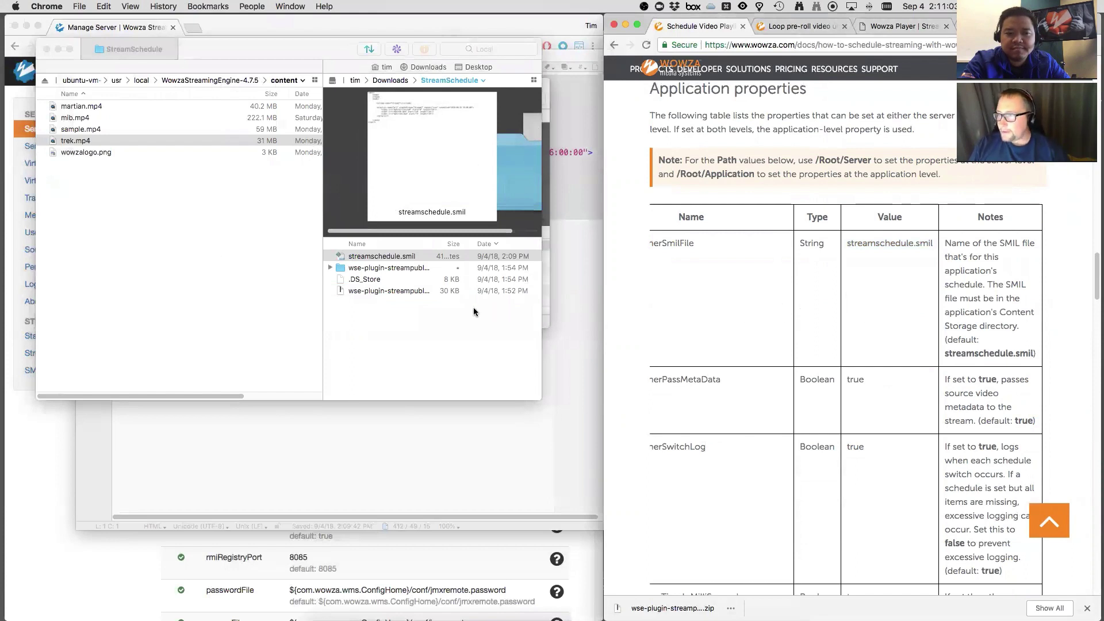
pyautogui.doubleClick(1005, 312)
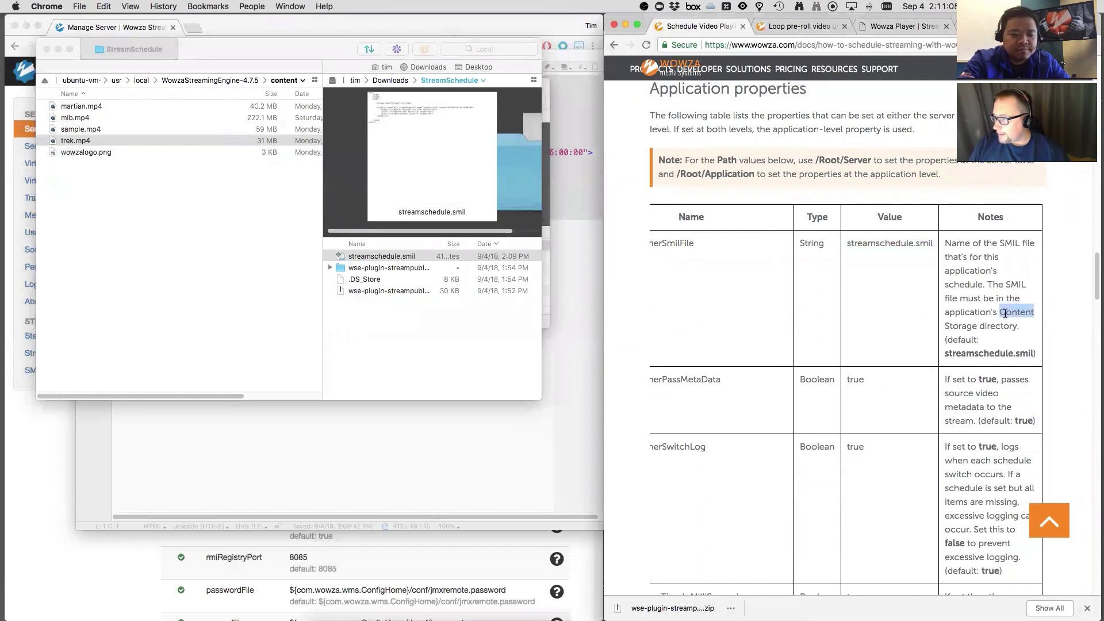
pyautogui.click(1005, 312)
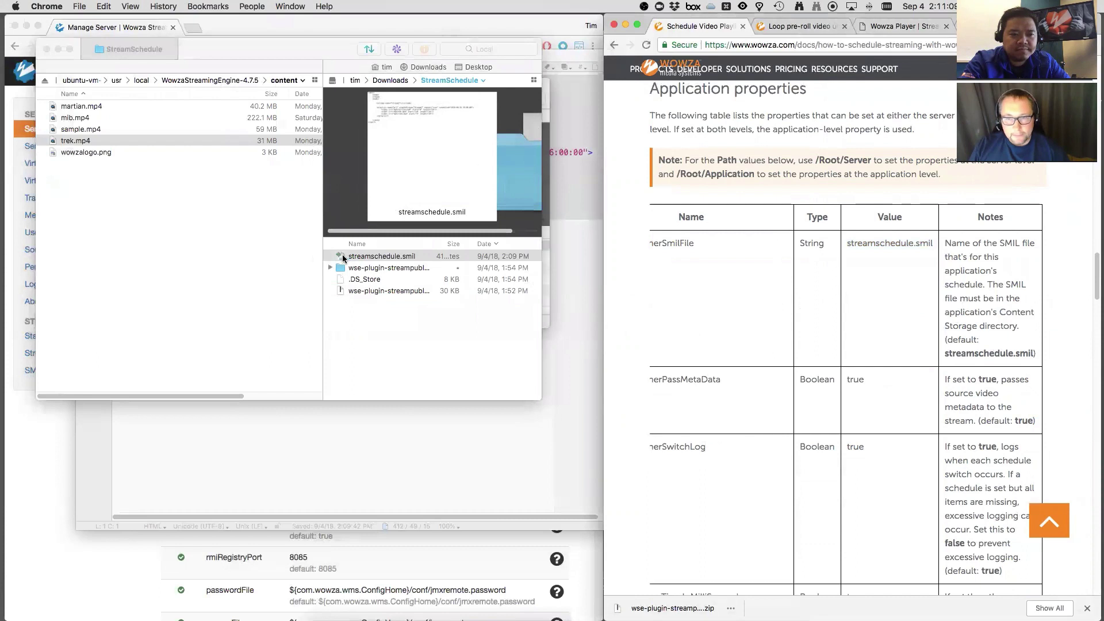
# Step: Upload streamschedule.smil with Transmit to the server's WowzaStreamingEngine-4.7.5 content folder and select the uploaded file
pyautogui.click(360, 259)
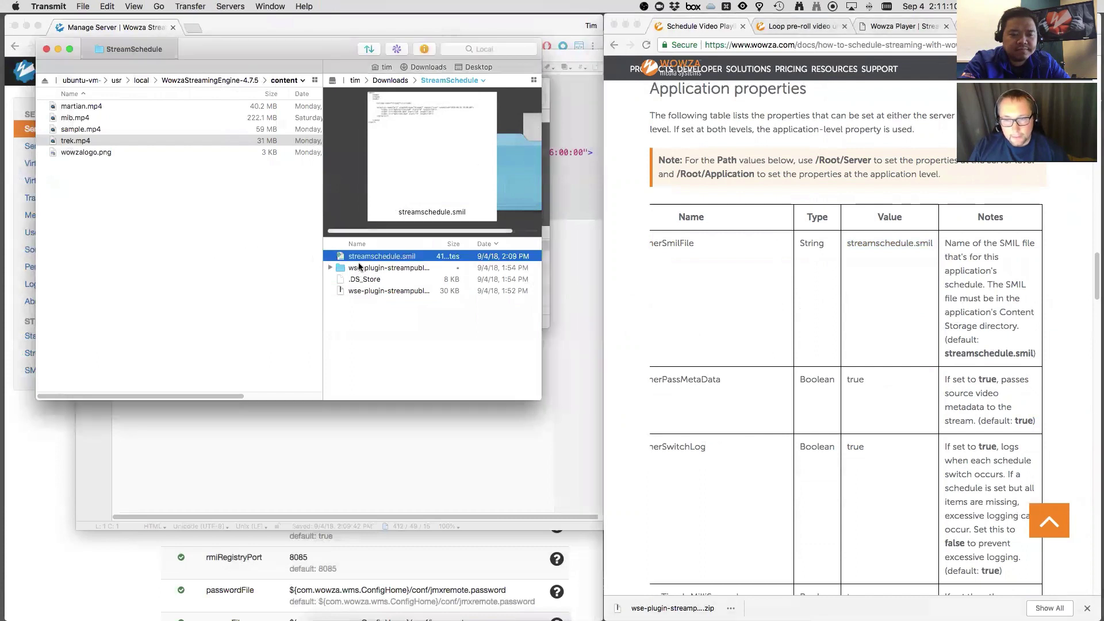
pyautogui.moveTo(360, 262); pyautogui.dragTo(167, 246)
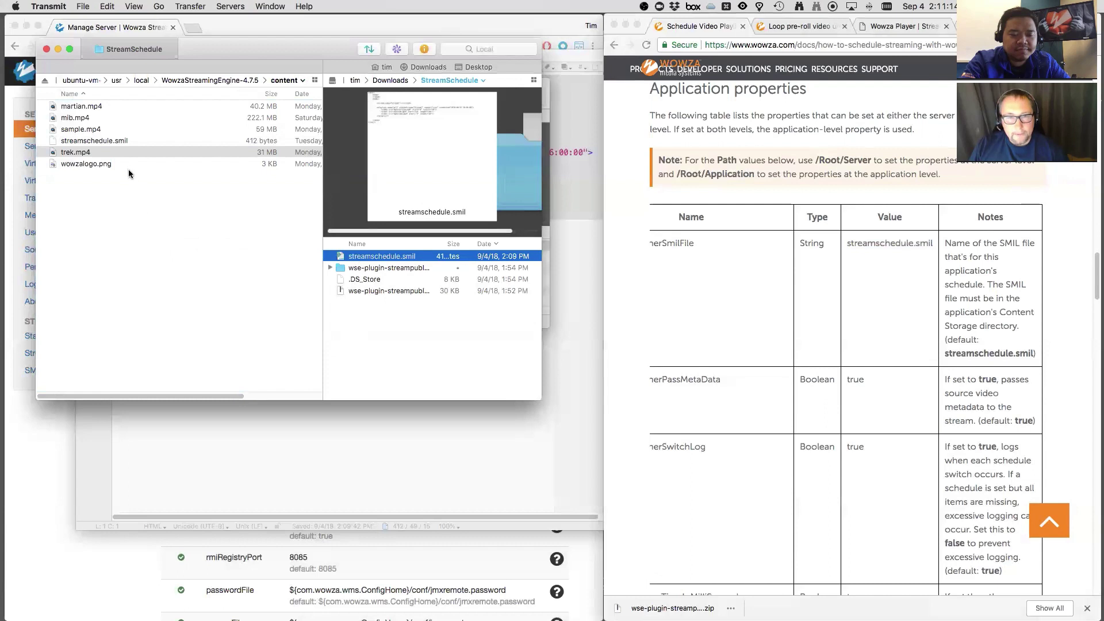
pyautogui.click(112, 142)
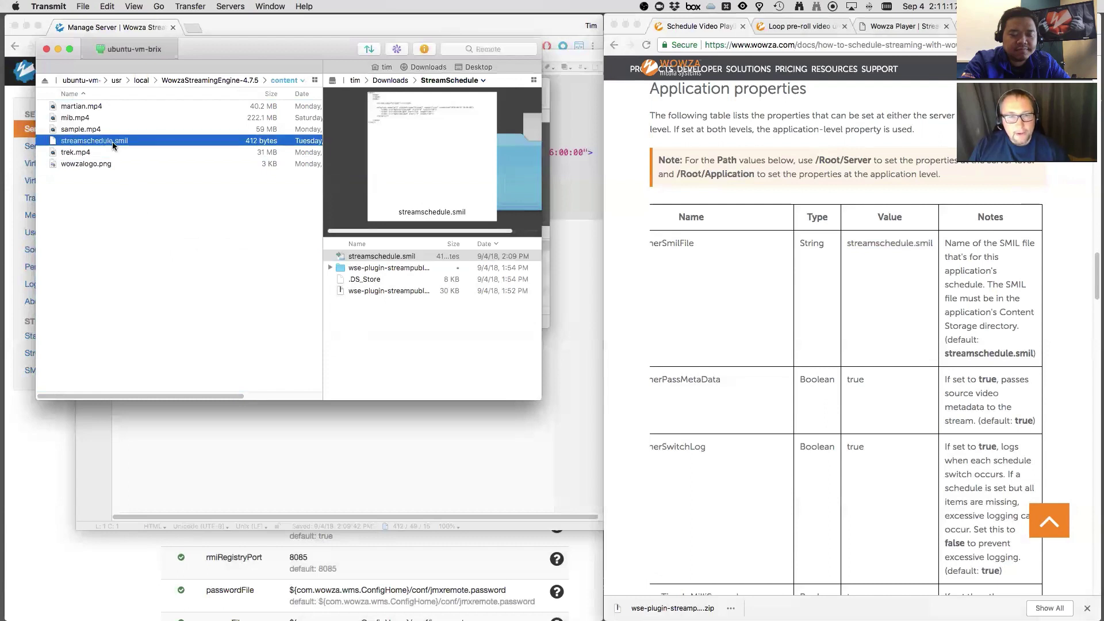
# Step: Switch to Wowza Streaming Engine Manager in Chrome and restart the server from Server Setup
pyautogui.click(132, 27)
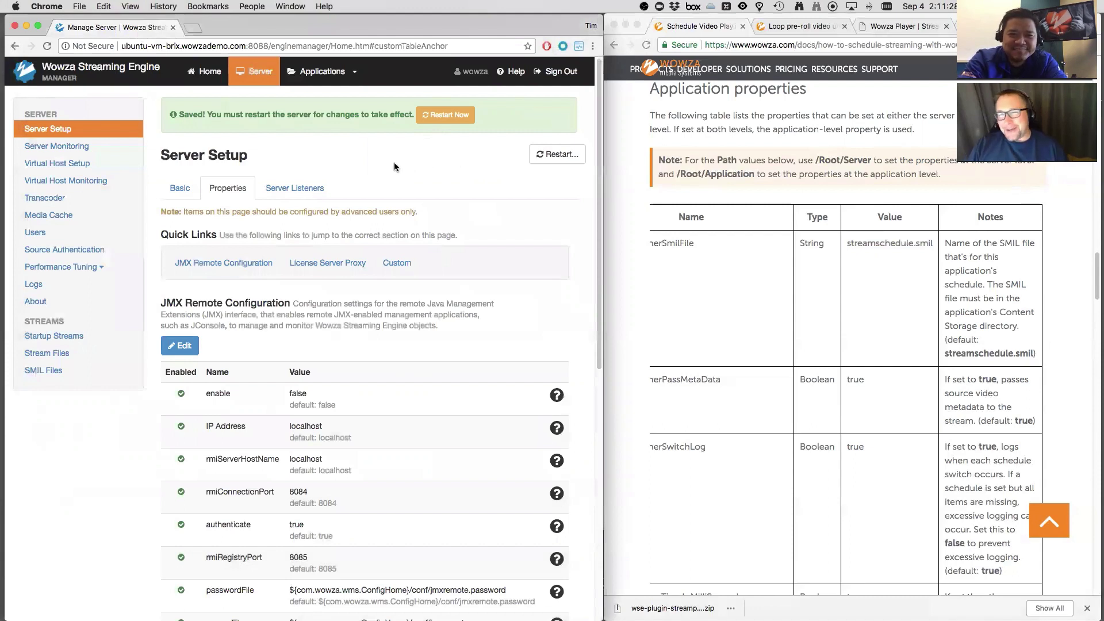
pyautogui.click(43, 148)
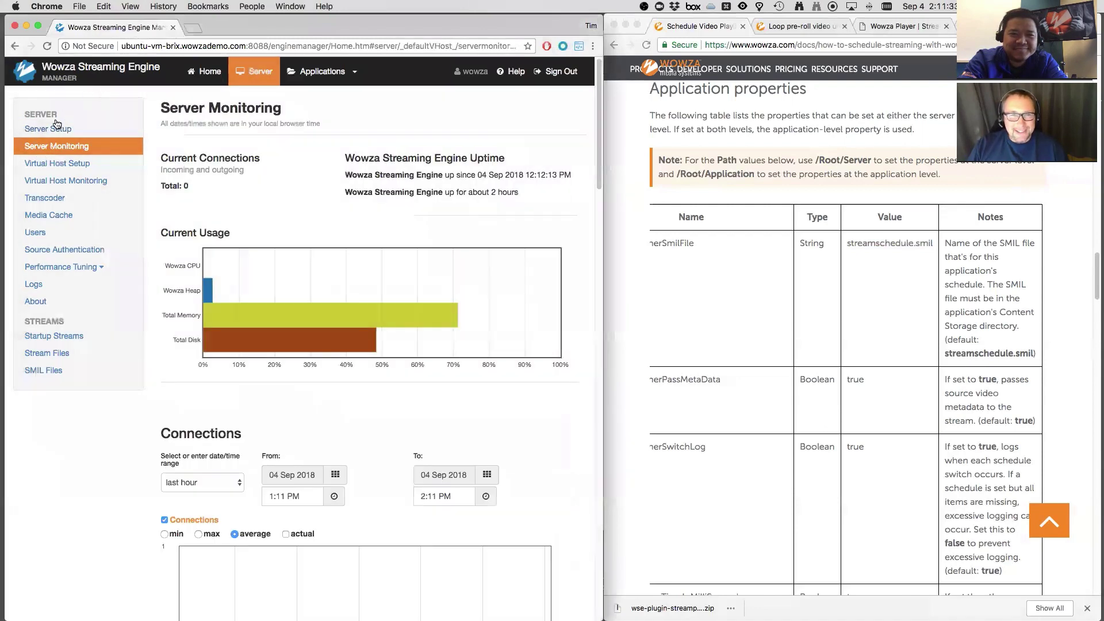
pyautogui.click(52, 129)
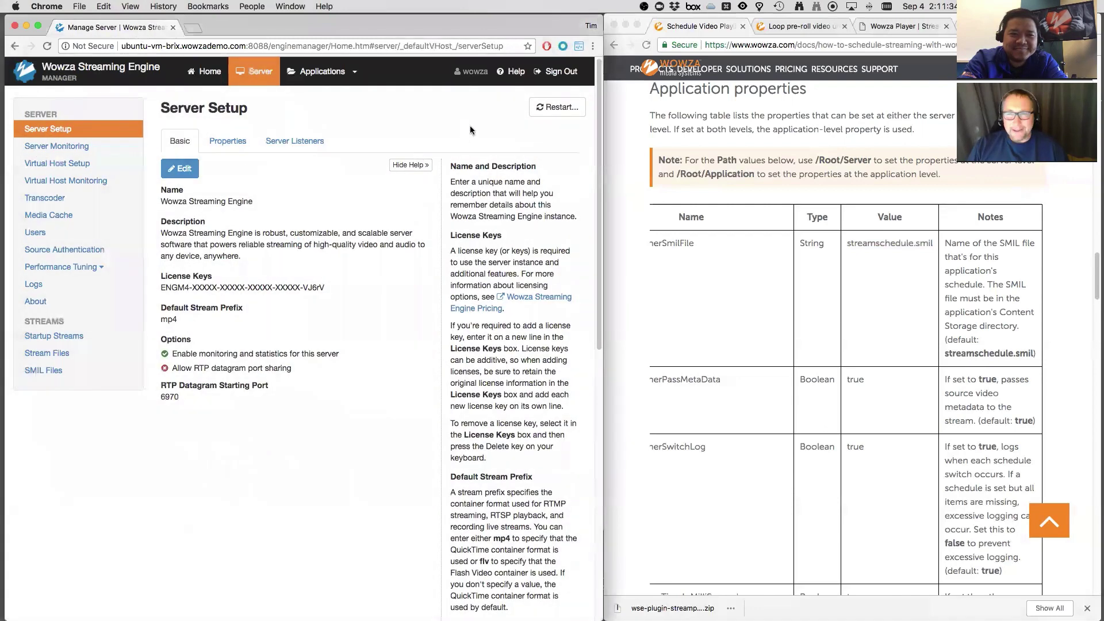
pyautogui.click(555, 110)
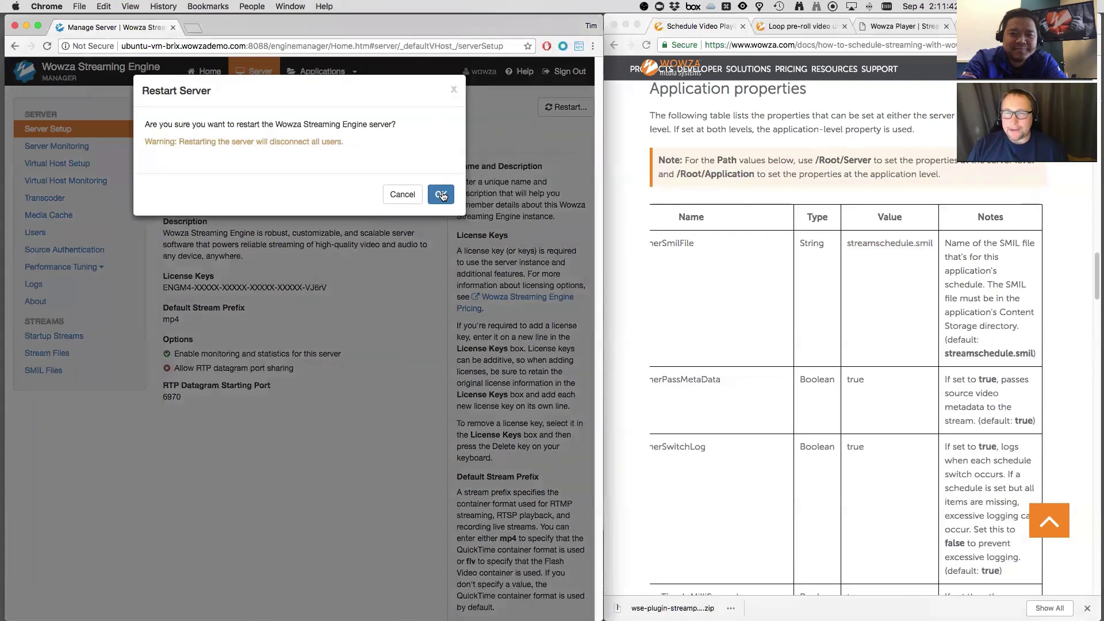
pyautogui.click(441, 195)
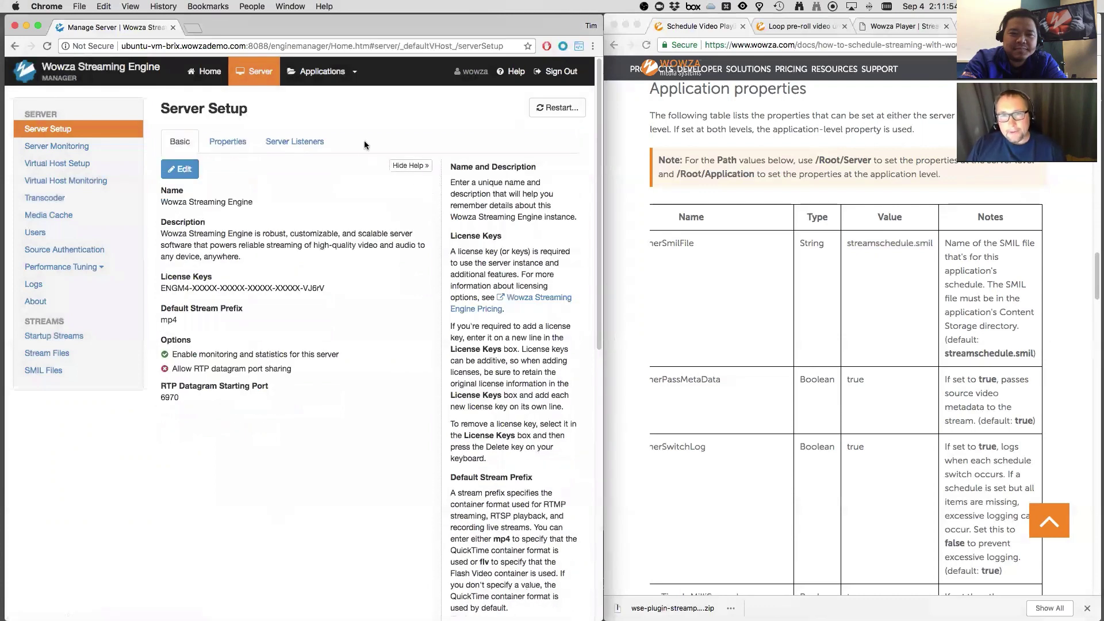
# Step: Open the details of Stream1 from the live application's incoming streams
pyautogui.click(319, 73)
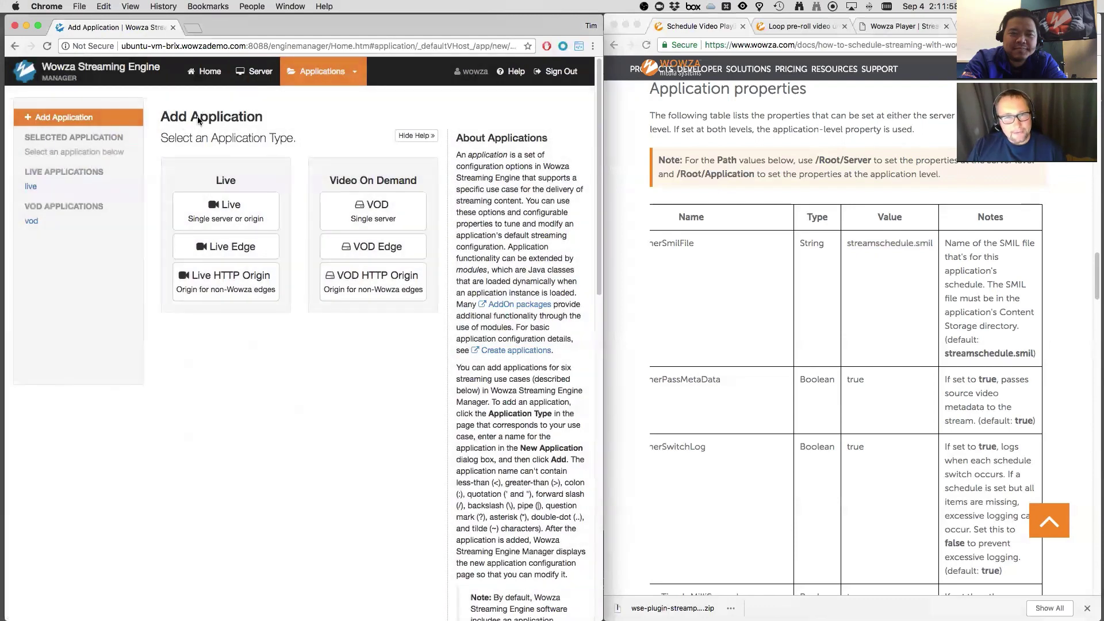
pyautogui.click(33, 188)
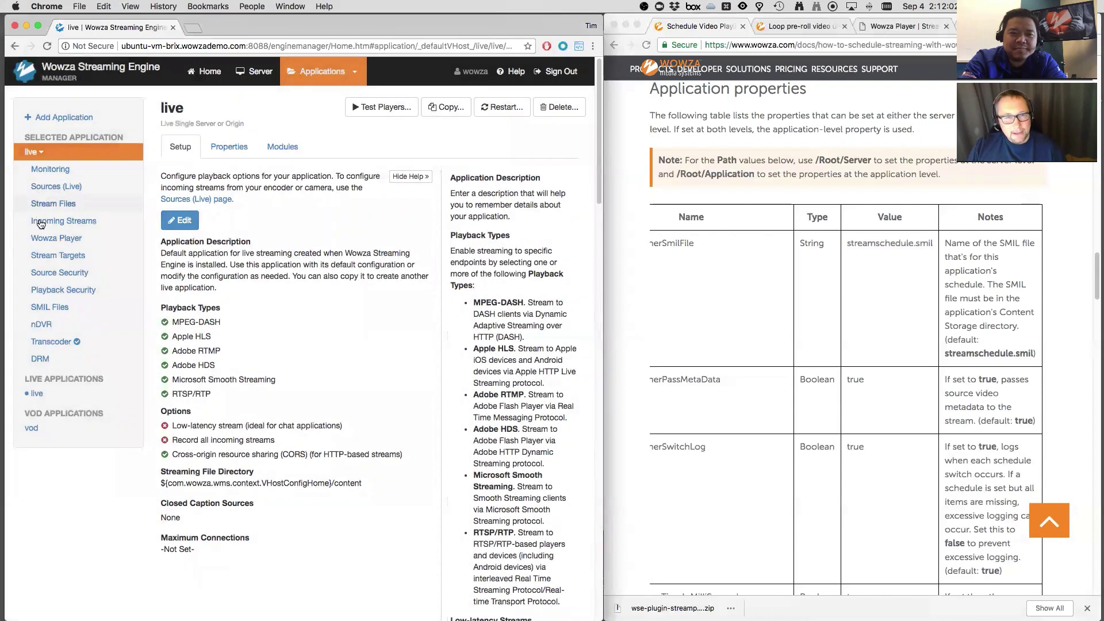
pyautogui.click(40, 224)
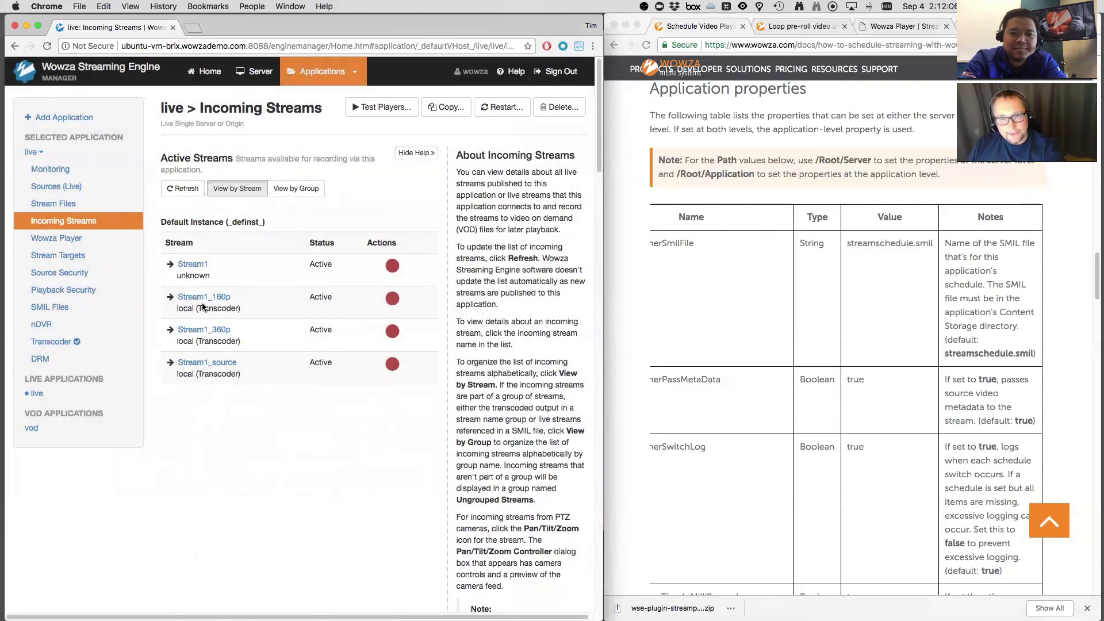
pyautogui.click(199, 267)
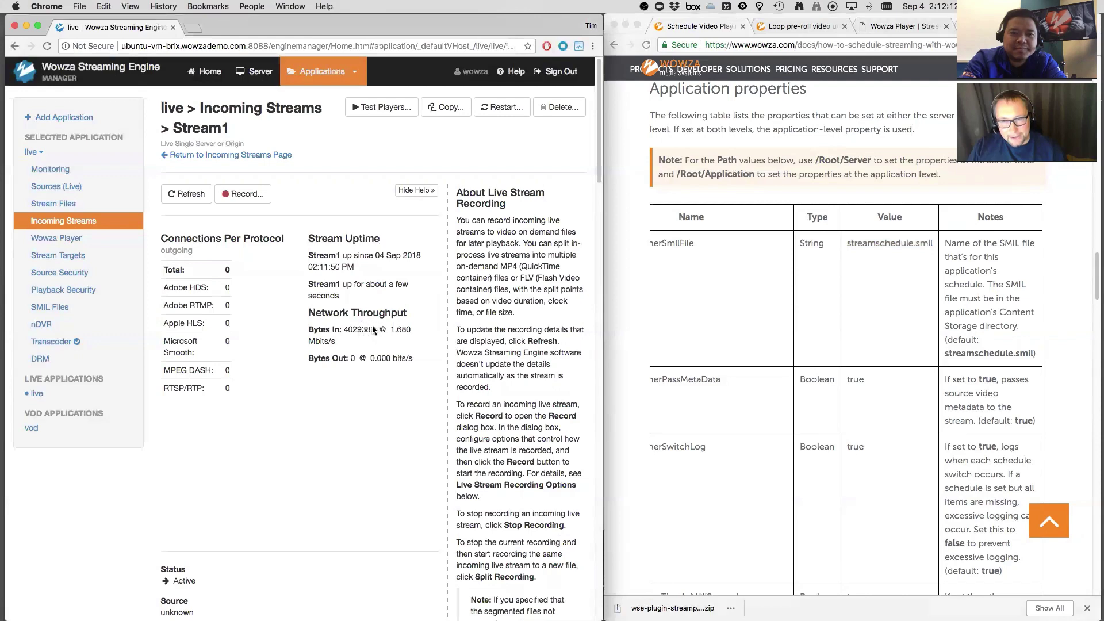
# Step: Play Stream1 over Adobe RTMP in the test player to check the scheduled playlist, and close the player
pyautogui.click(388, 109)
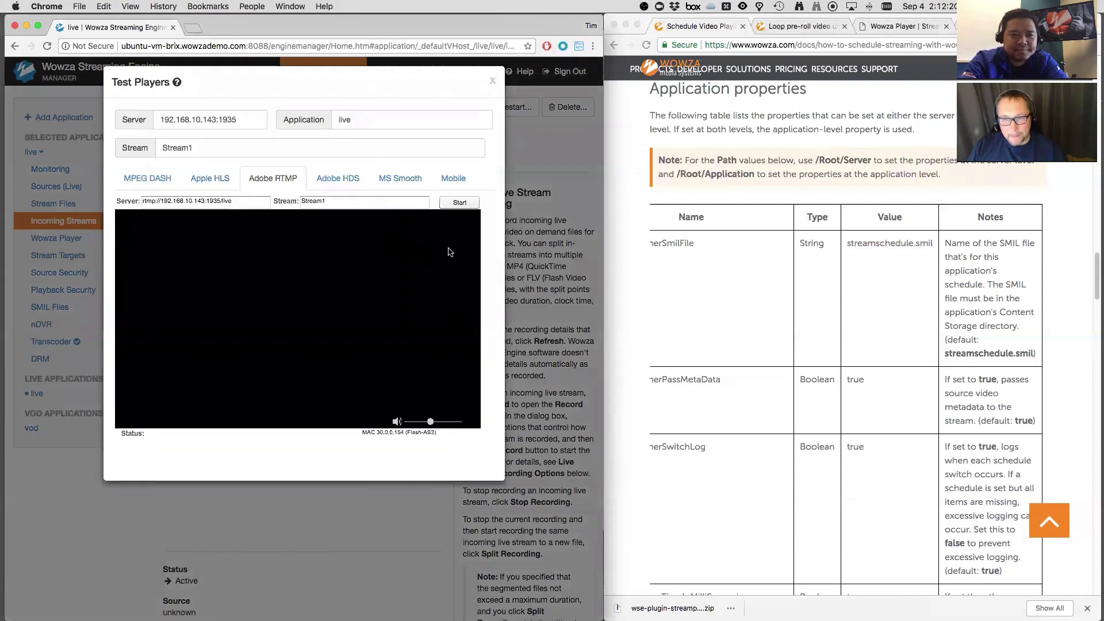
pyautogui.click(455, 204)
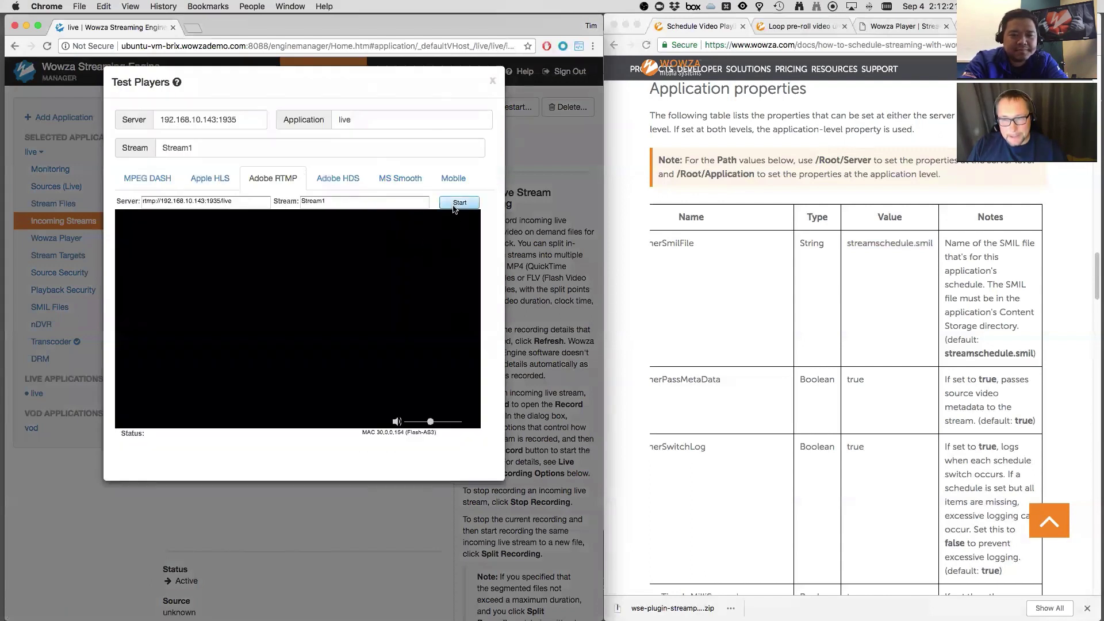
pyautogui.click(397, 422)
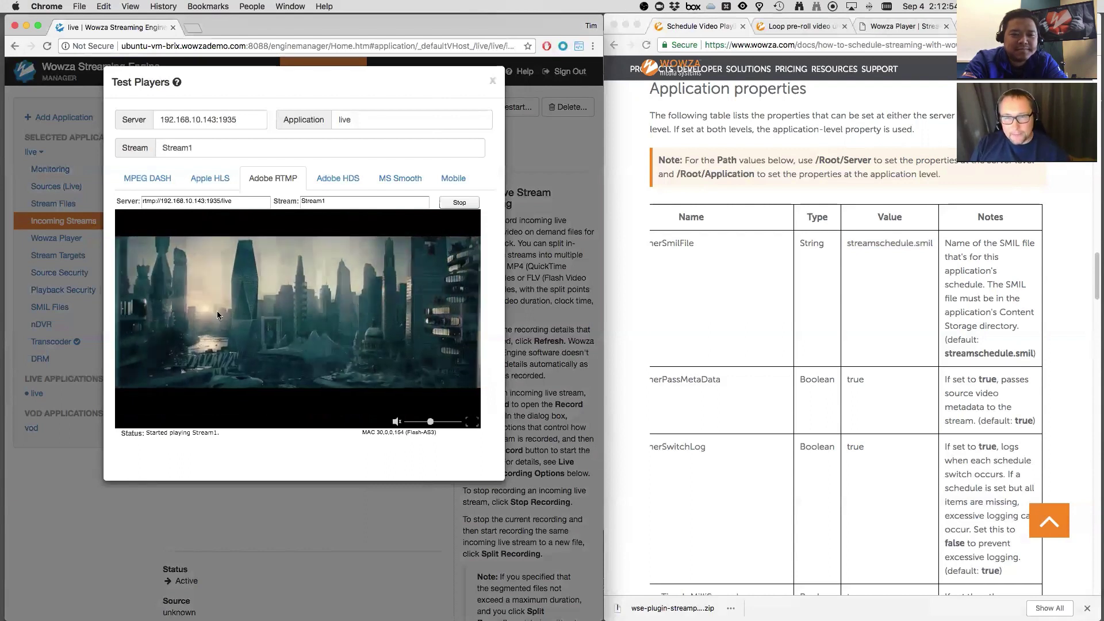
pyautogui.click(493, 85)
# Step: Switch to TextWrangler and set the start value of the martian.mp4 entry in streamschedule.smil to 20
pyautogui.press('super+Tab')
pyautogui.press('super+Tab')
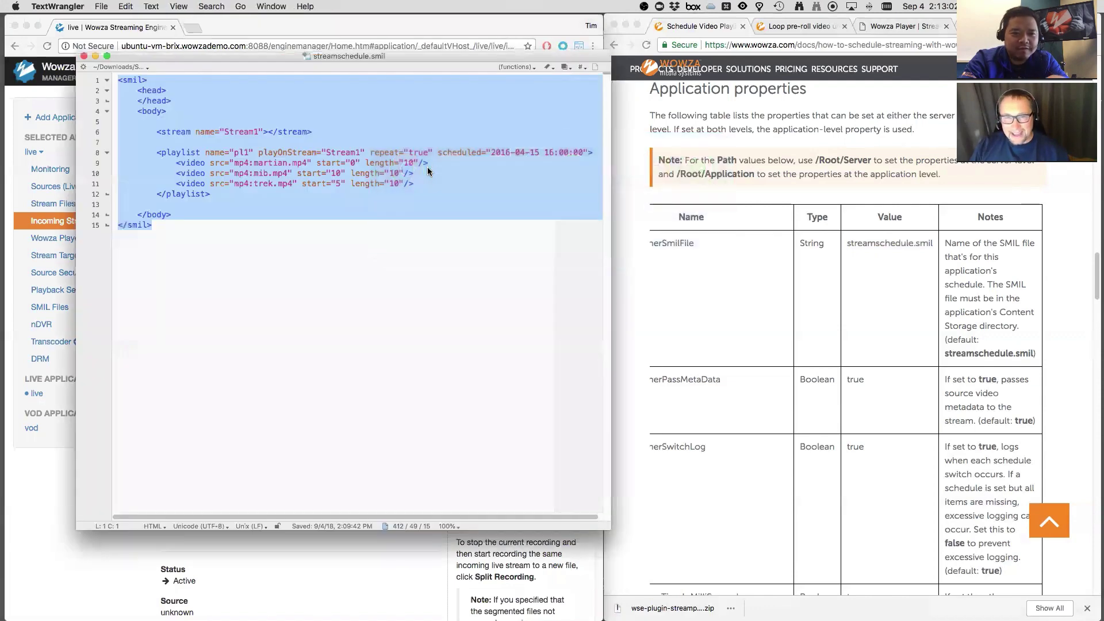
pyautogui.click(392, 217)
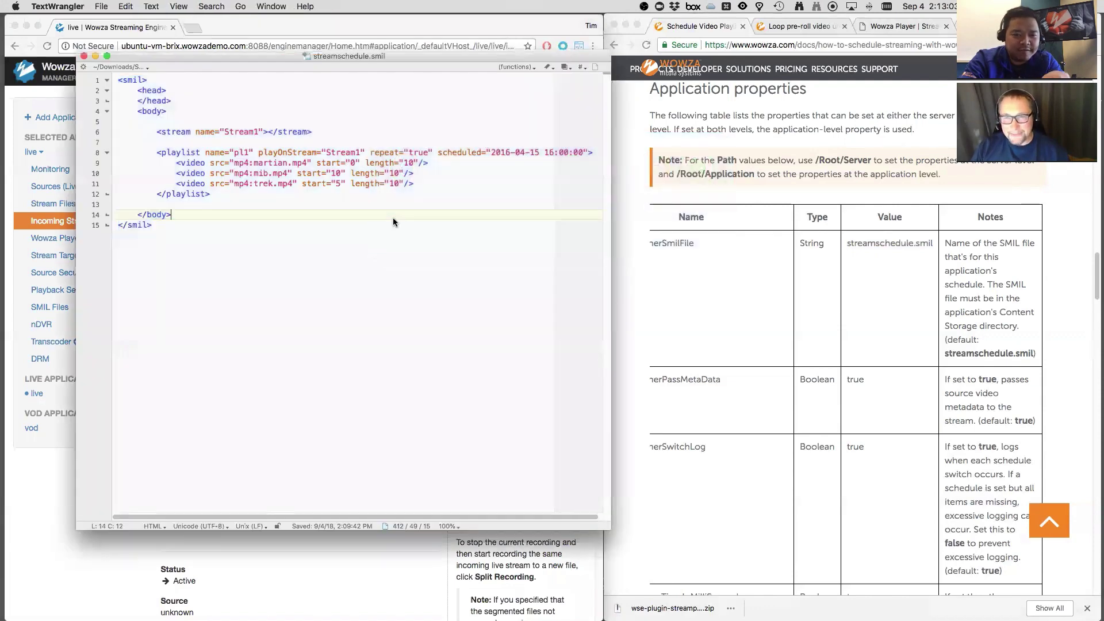
pyautogui.doubleClick(351, 163)
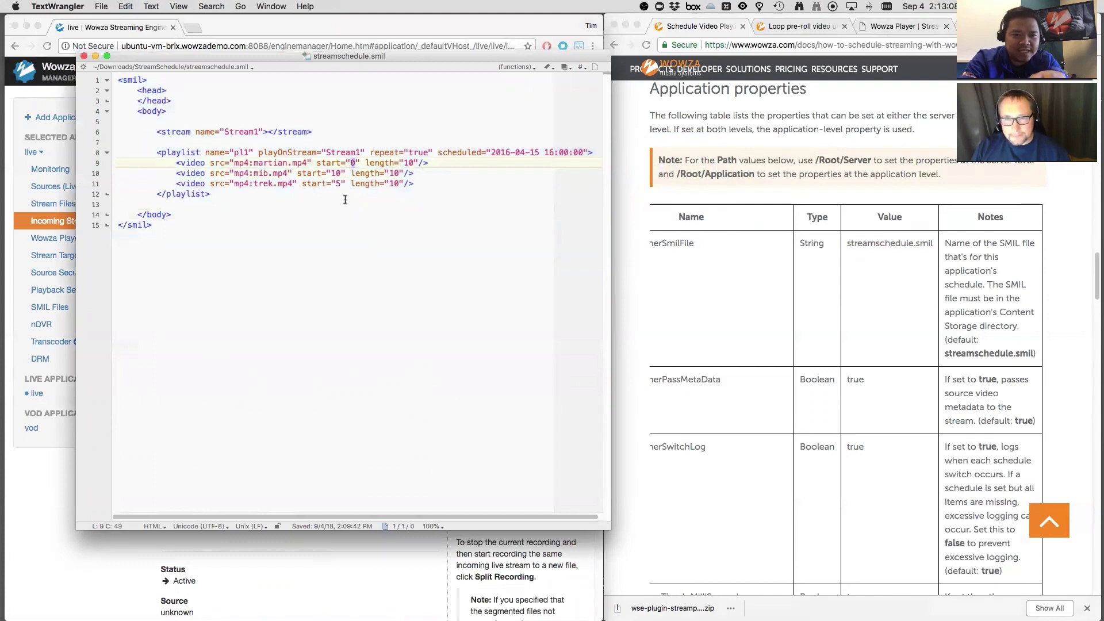
pyautogui.doubleClick(419, 153)
pyautogui.click(419, 153)
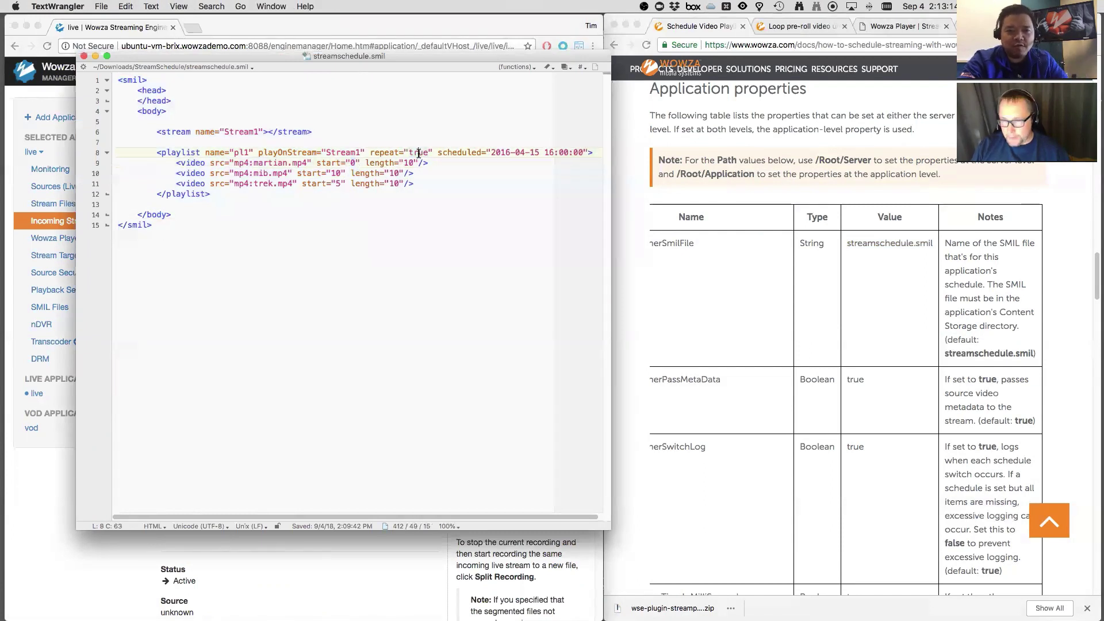
pyautogui.doubleClick(353, 163)
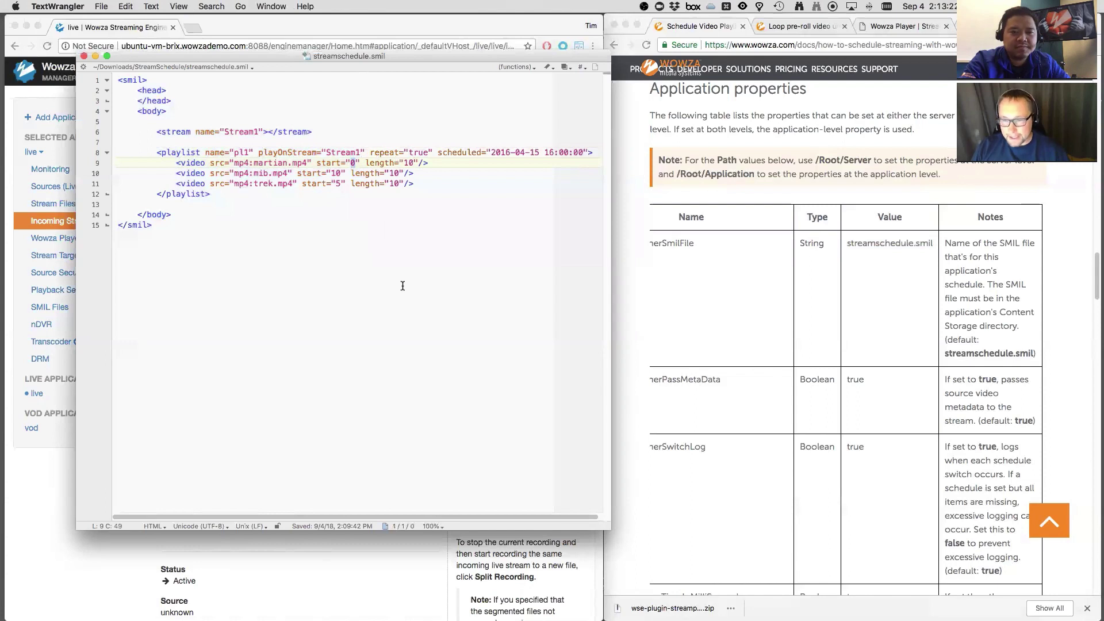
pyautogui.write('20')
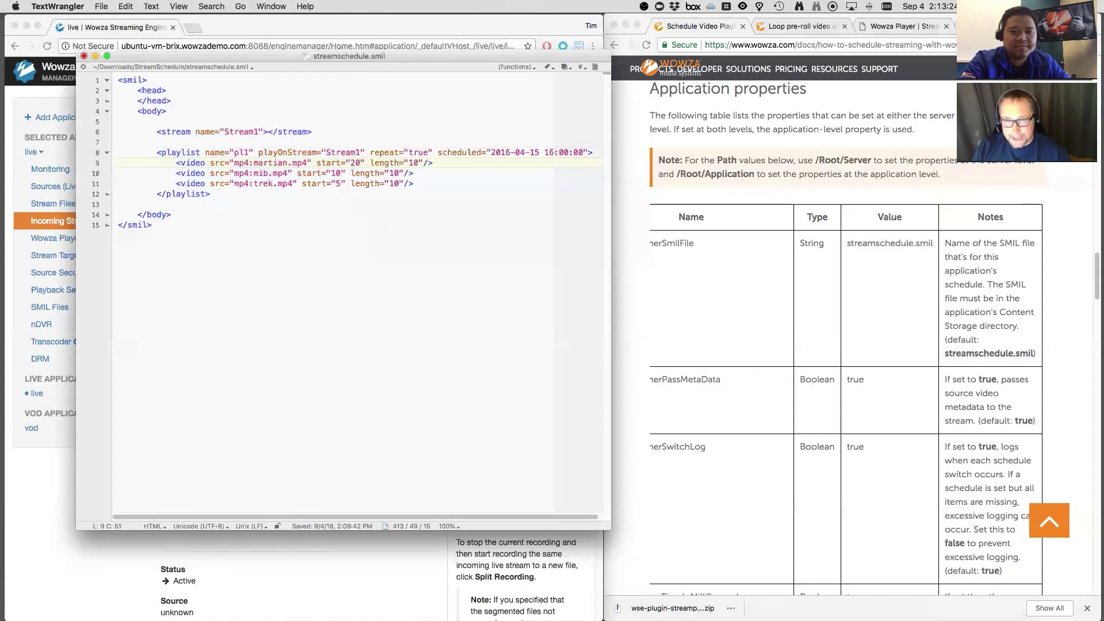
# Step: Set the start values of the mib.mp4 and trek.mp4 entries to 20
pyautogui.doubleClick(340, 173)
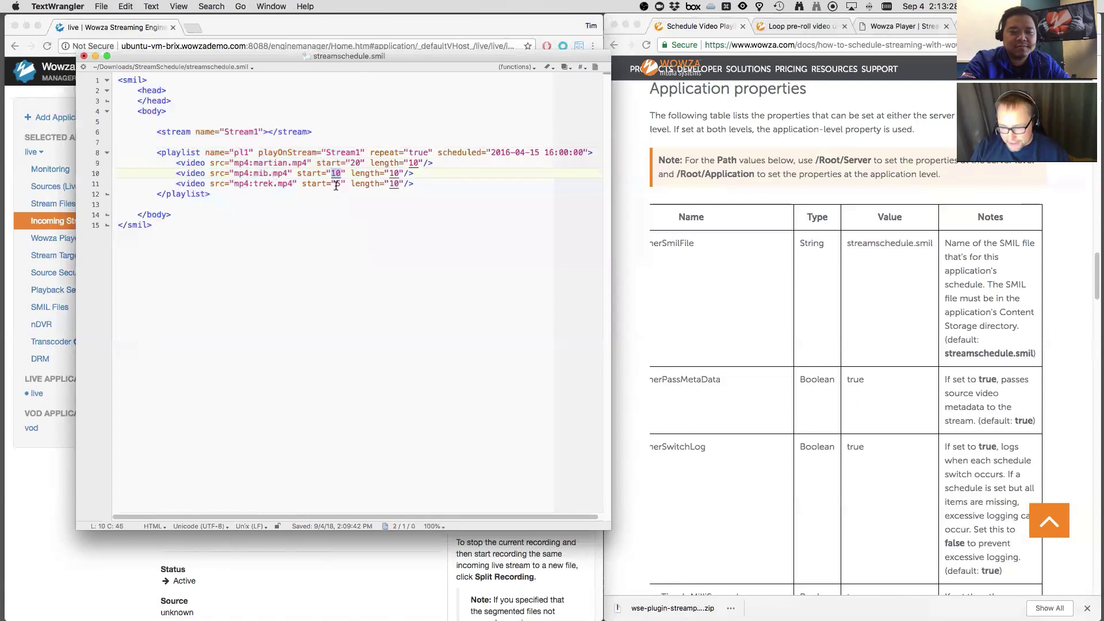
pyautogui.write('20')
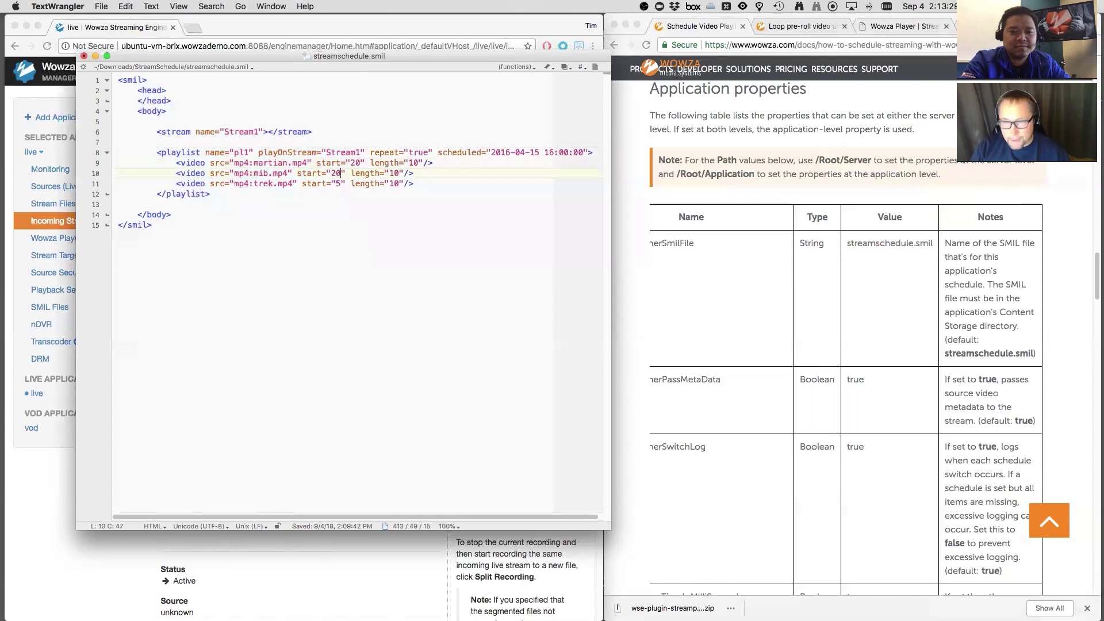
pyautogui.doubleClick(339, 184)
pyautogui.write('20')
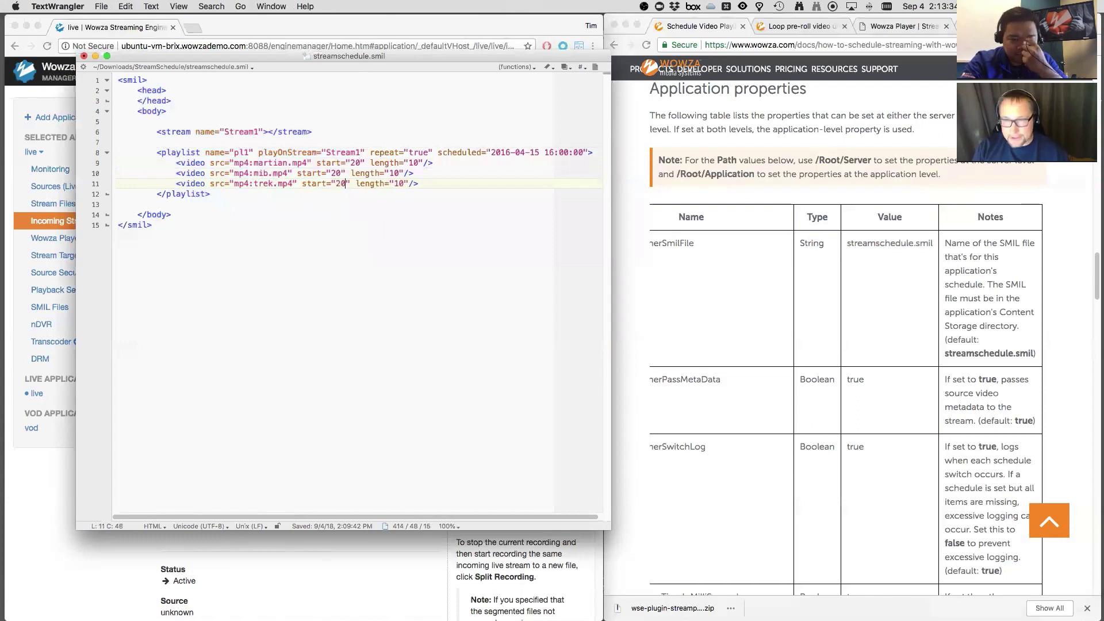
# Step: Review the videos' start and length values and save streamschedule.smil, overwriting the version on disk
pyautogui.doubleClick(413, 163)
pyautogui.click(401, 183)
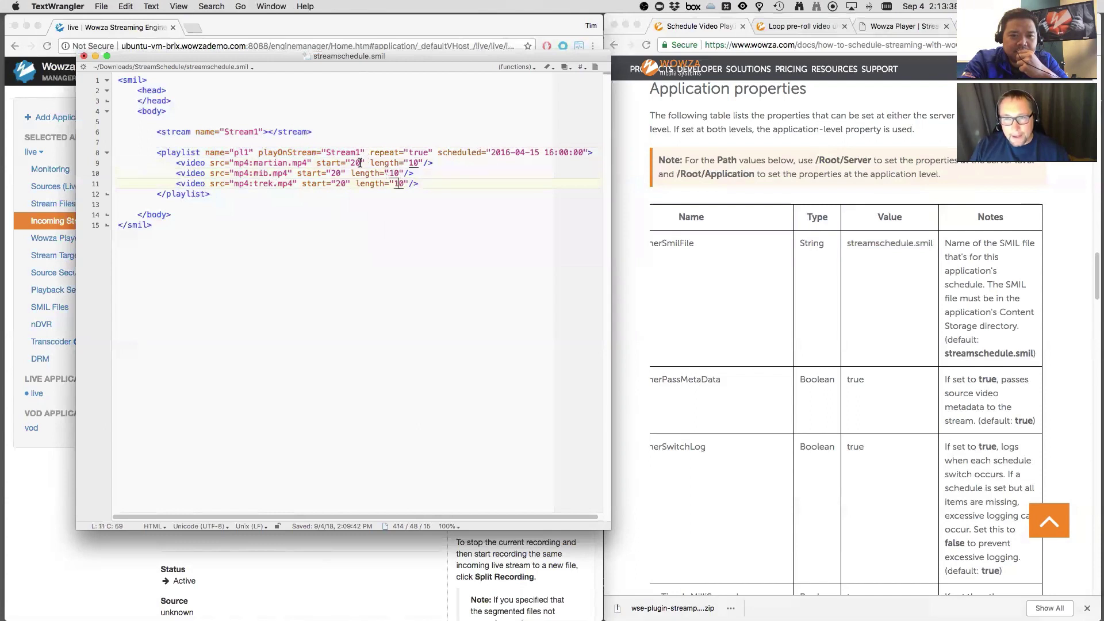
pyautogui.doubleClick(356, 164)
pyautogui.doubleClick(337, 173)
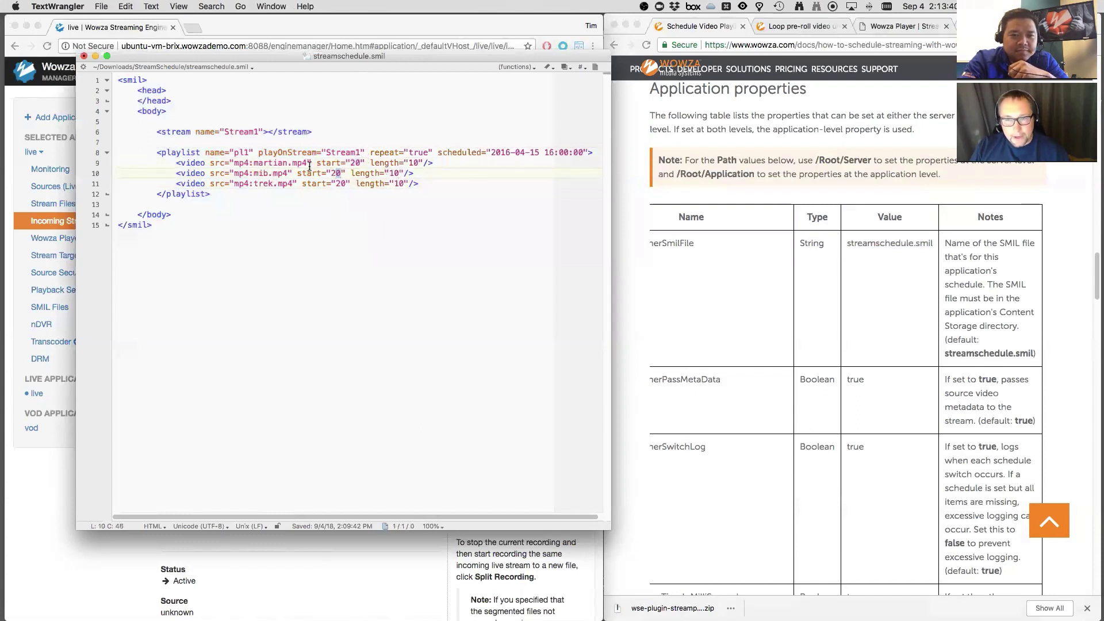
pyautogui.click(101, 7)
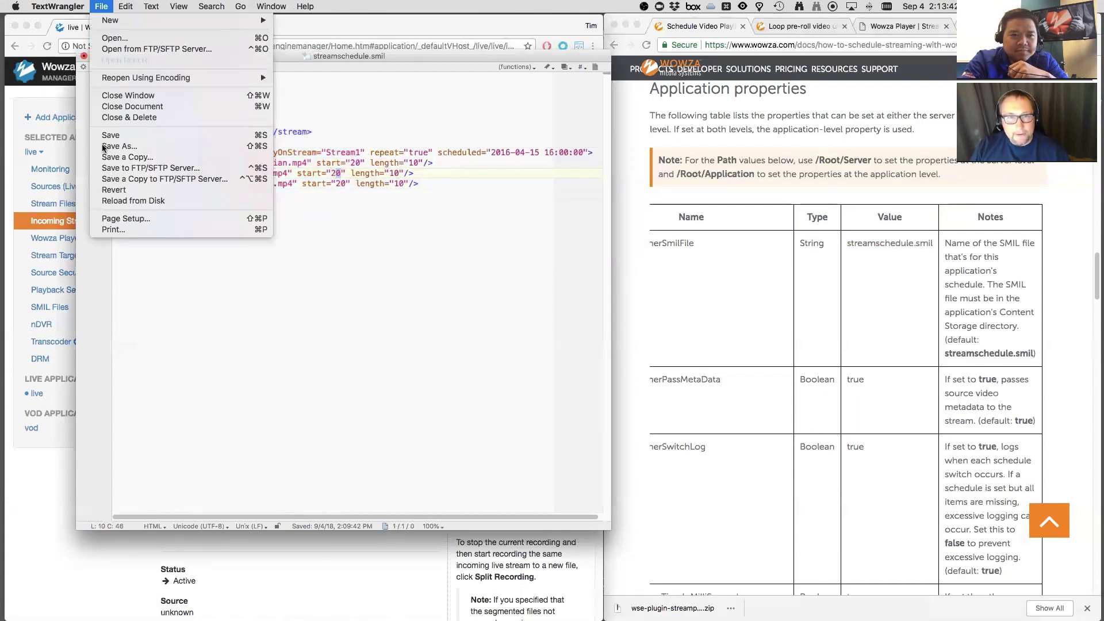
pyautogui.click(104, 136)
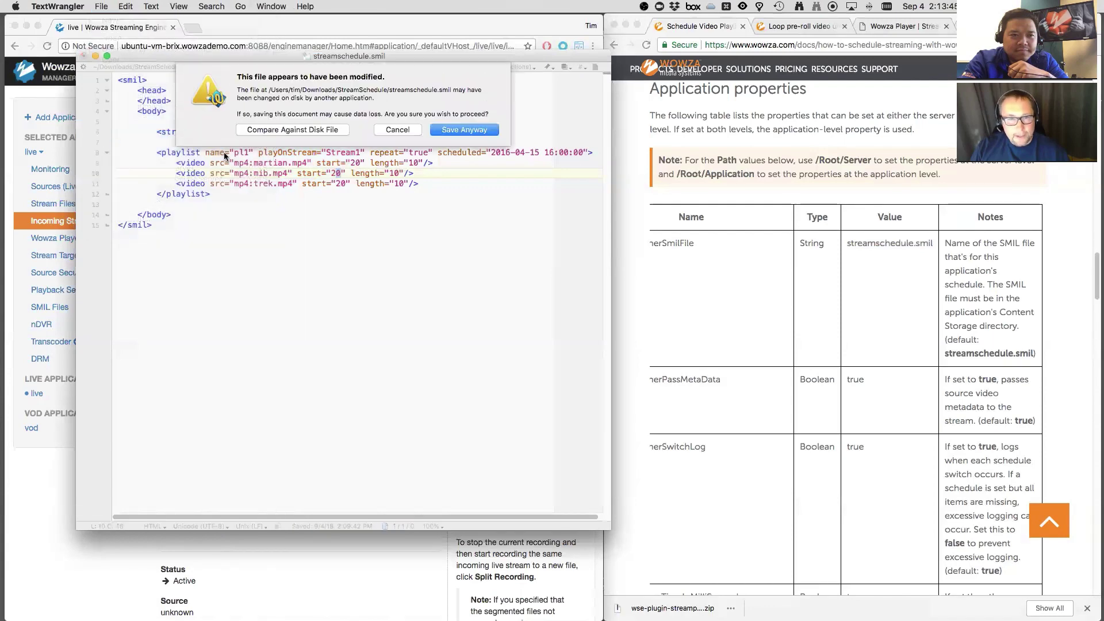
pyautogui.click(454, 131)
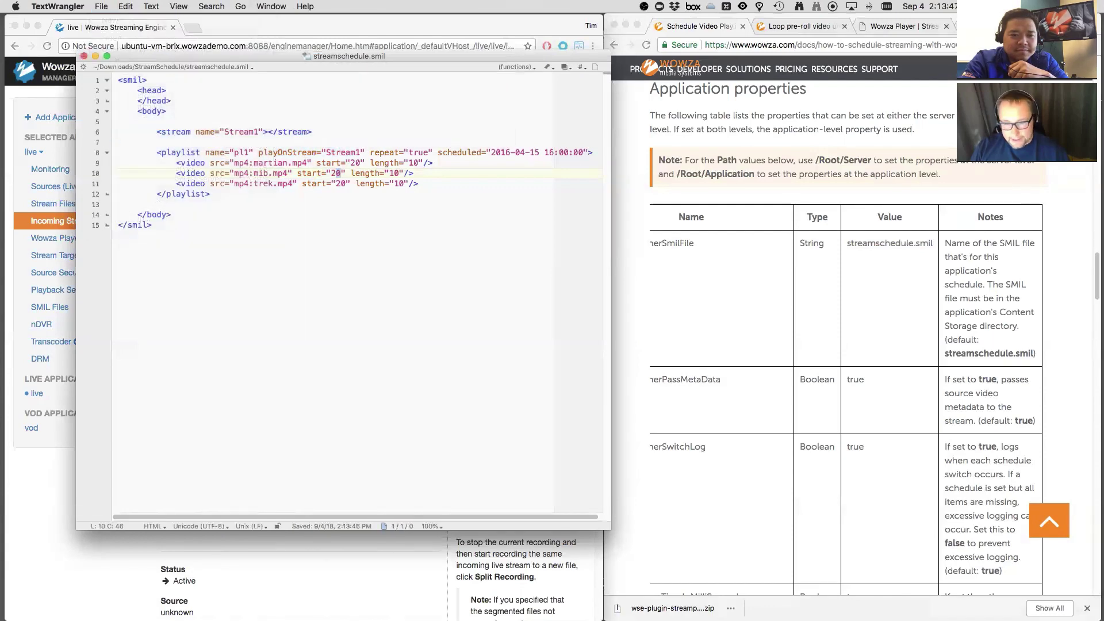
# Step: Switch to Transmit and upload the edited streamschedule.smil to the server's content folder, replacing the older copy
pyautogui.press('super+Tab')
pyautogui.press('super+Tab')
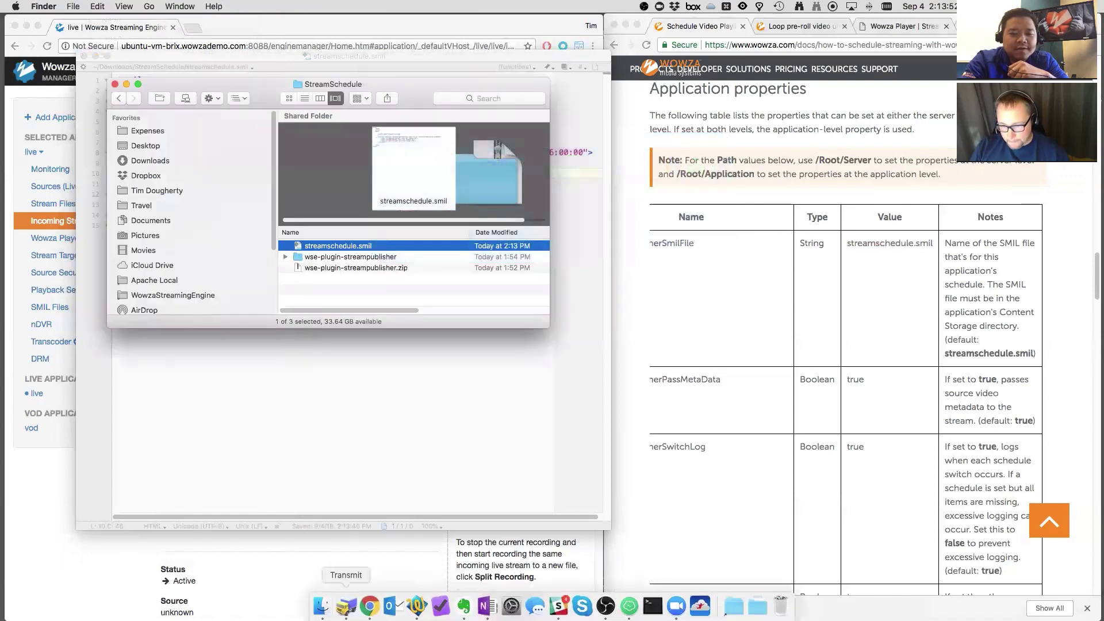
pyautogui.click(349, 605)
pyautogui.moveTo(359, 259); pyautogui.dragTo(158, 243)
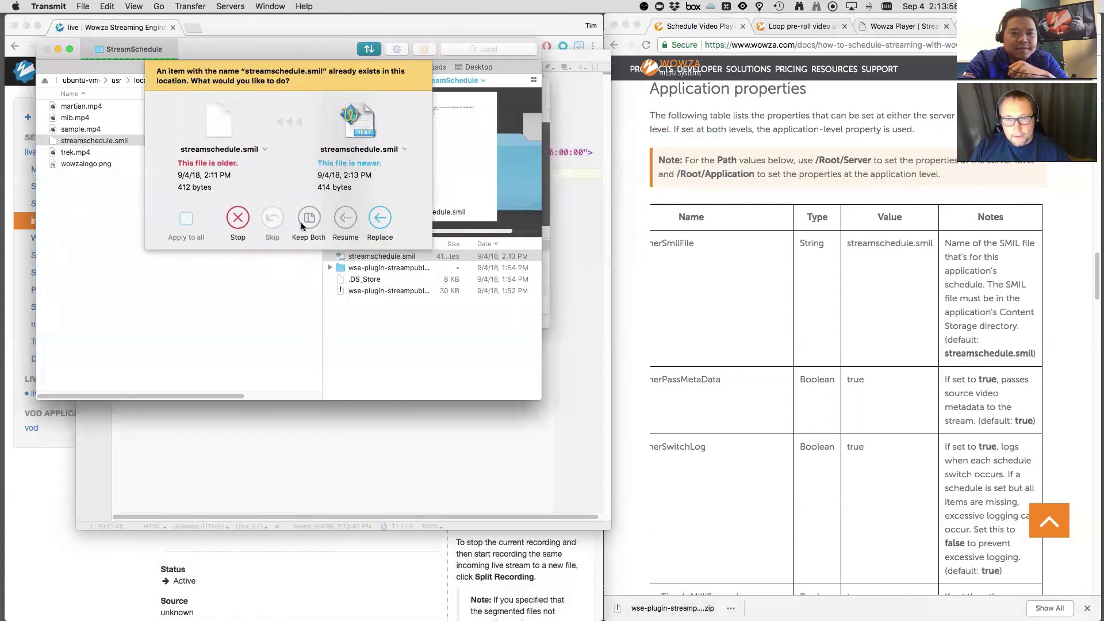
pyautogui.click(379, 218)
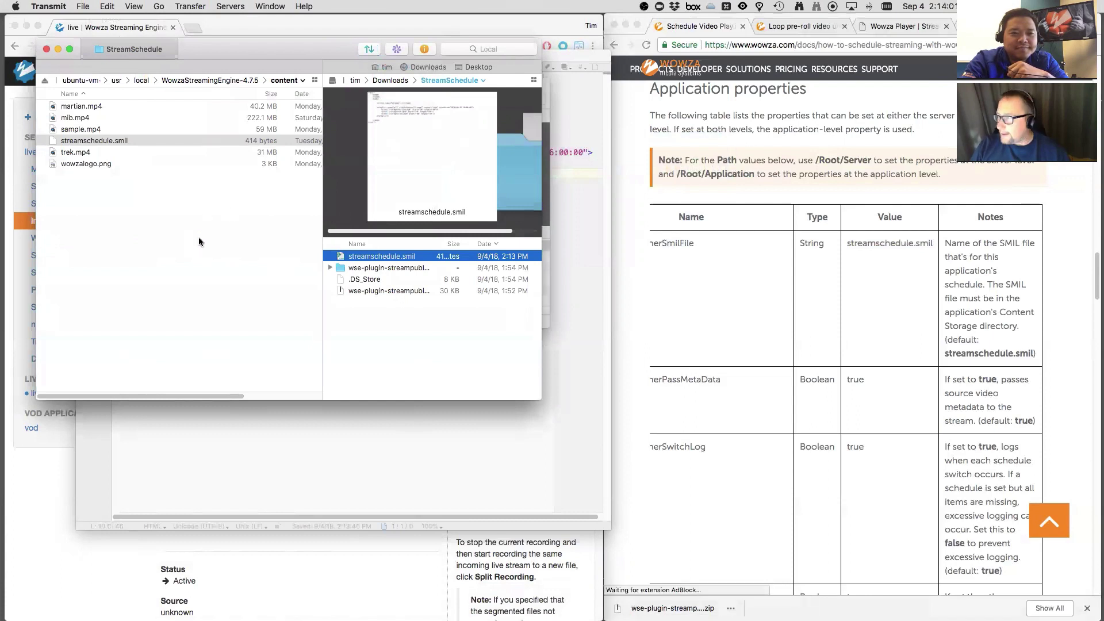
# Step: Return to Wowza Streaming Engine Manager in Chrome and restart the server from Server Setup
pyautogui.click(181, 440)
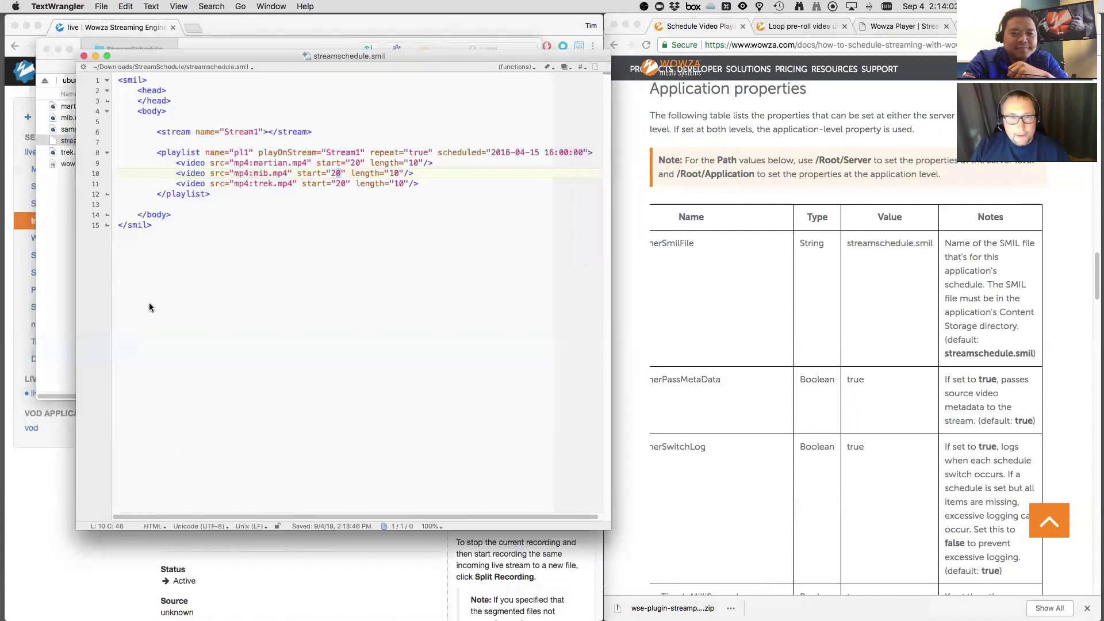
pyautogui.click(13, 182)
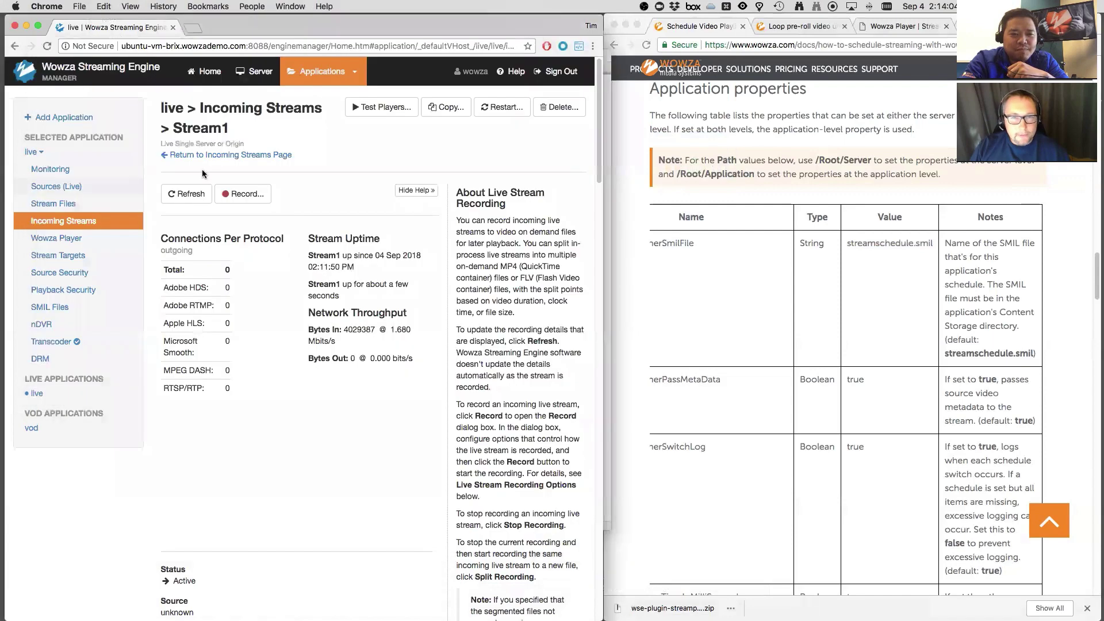
pyautogui.click(253, 72)
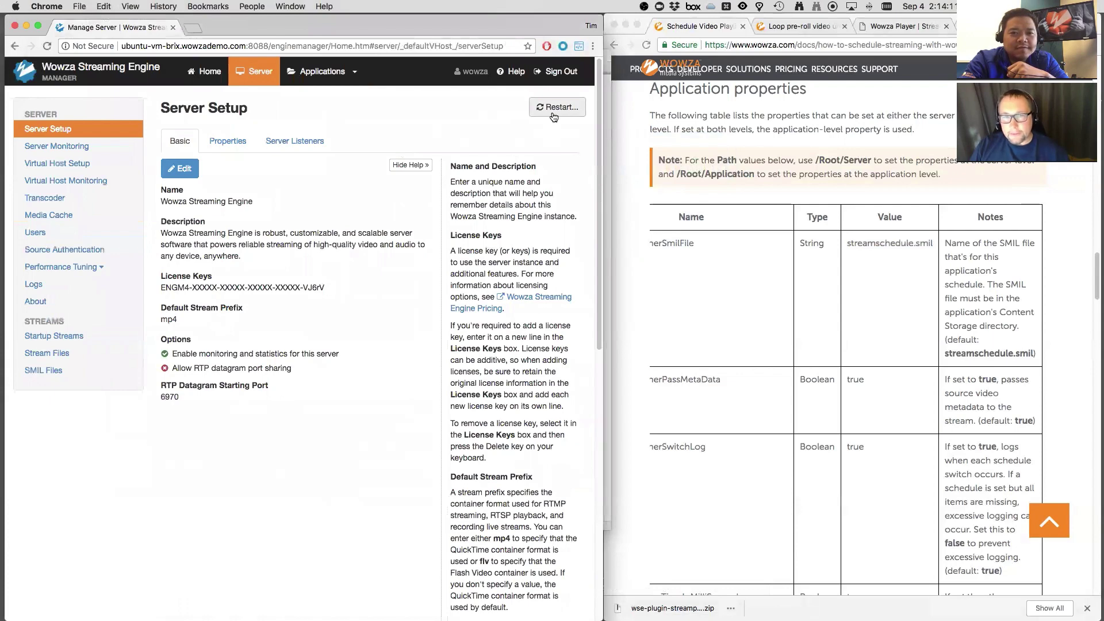
pyautogui.click(554, 114)
pyautogui.click(443, 188)
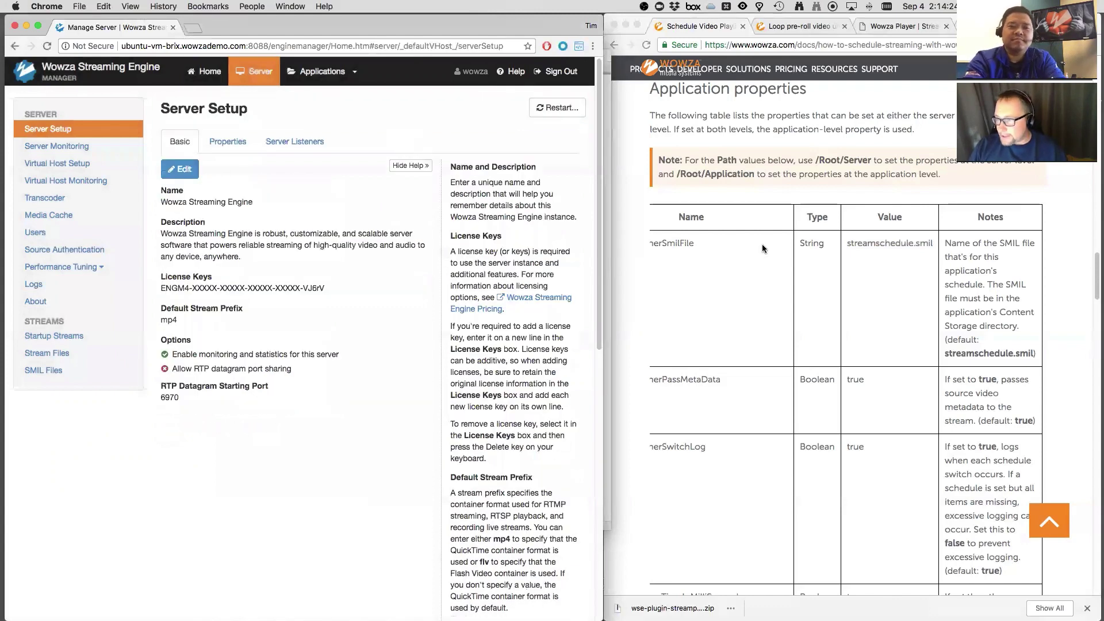
# Step: Examine the guide's Reloading schedules section for ways to reload a schedule, including the pre-built Flash application
pyautogui.scroll(-15, 763, 248)
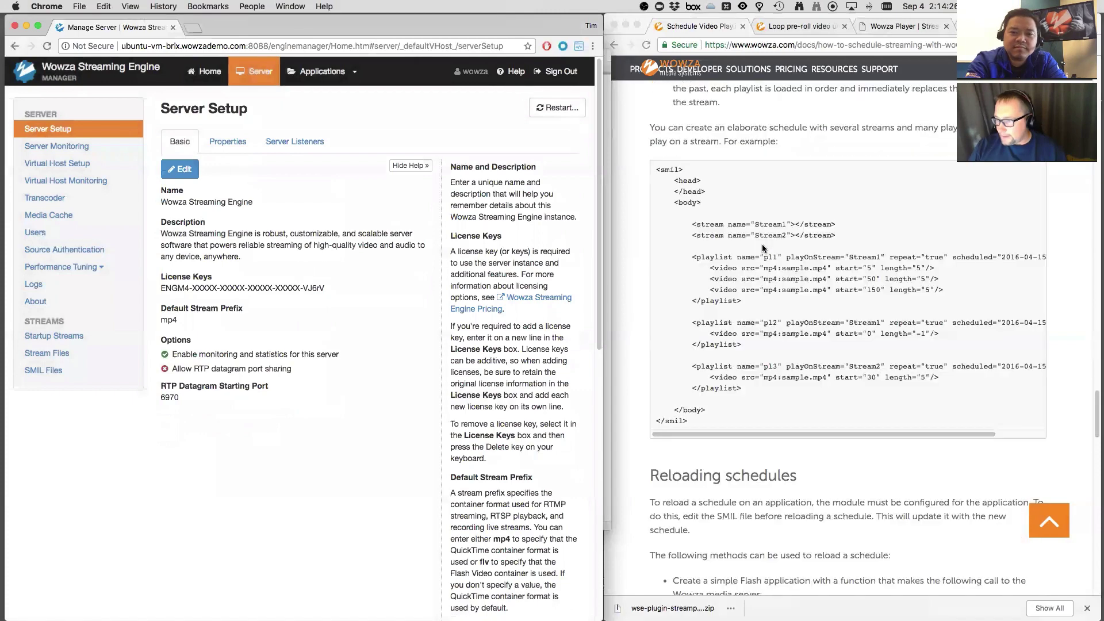
pyautogui.scroll(-8, 763, 248)
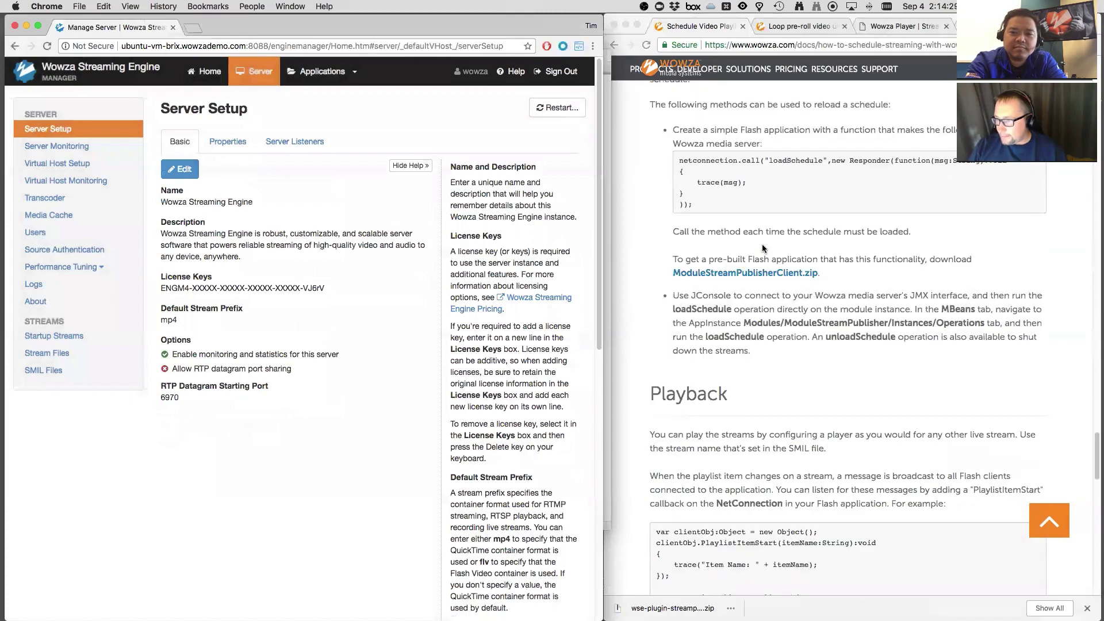
pyautogui.click(675, 263)
pyautogui.moveTo(708, 258); pyautogui.dragTo(954, 260)
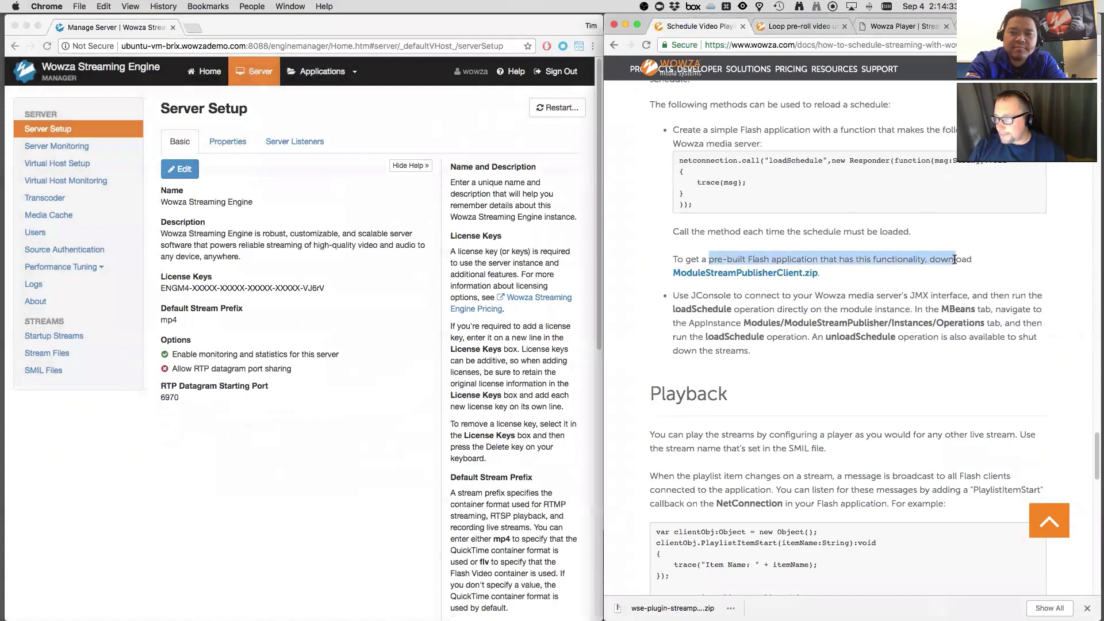
pyautogui.click(952, 261)
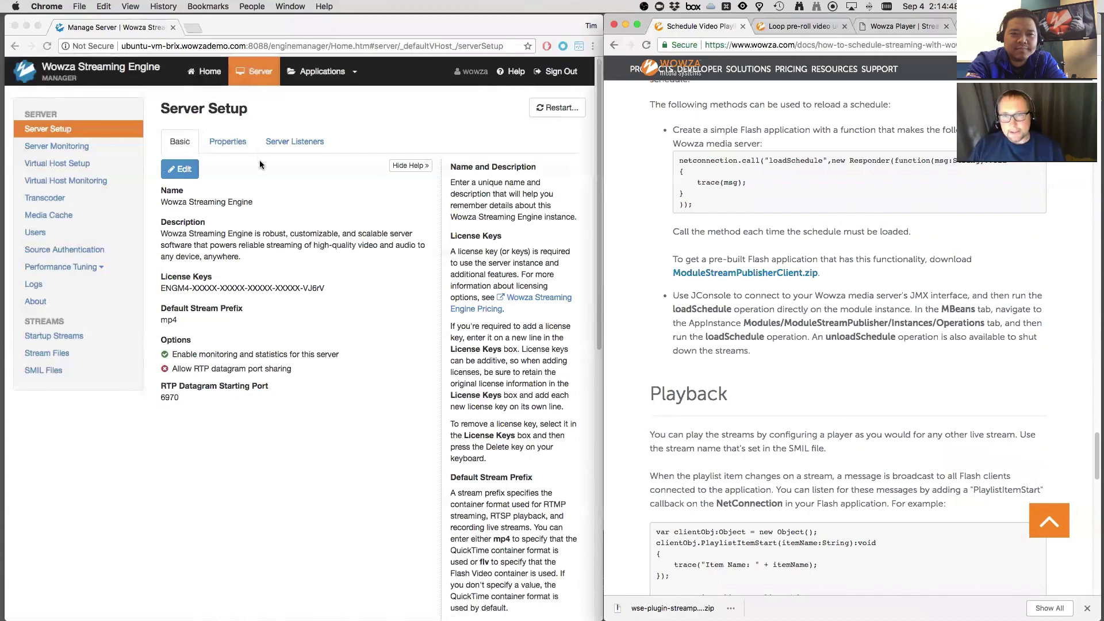
# Step: Open Stream1 from the live application's incoming streams and test its Adobe RTMP playback, stopping and closing the test player when done
pyautogui.click(260, 185)
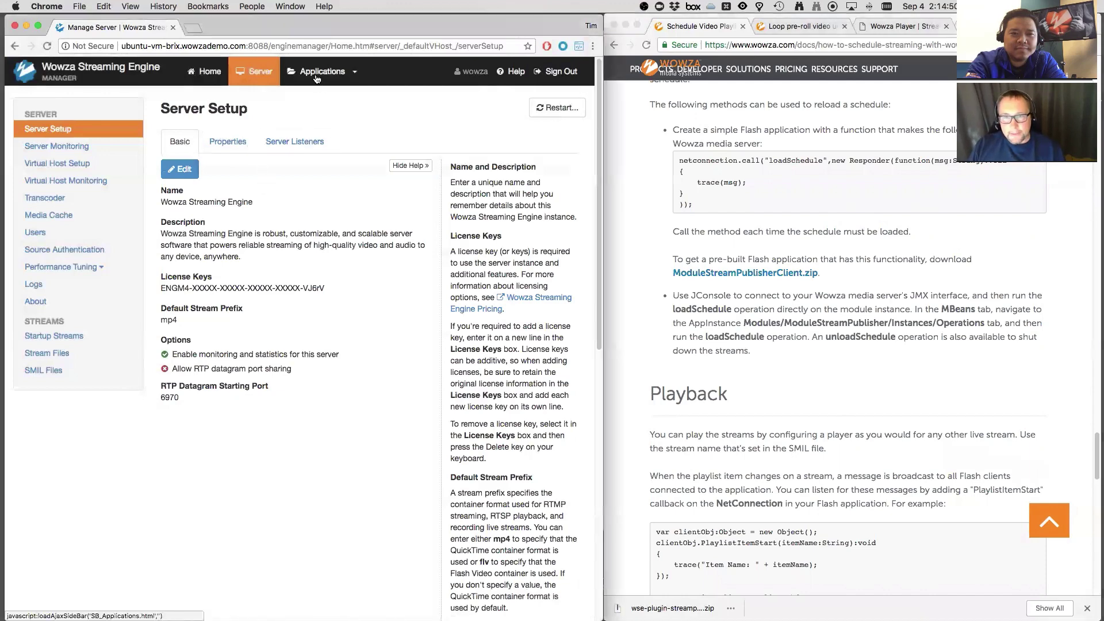
pyautogui.click(317, 79)
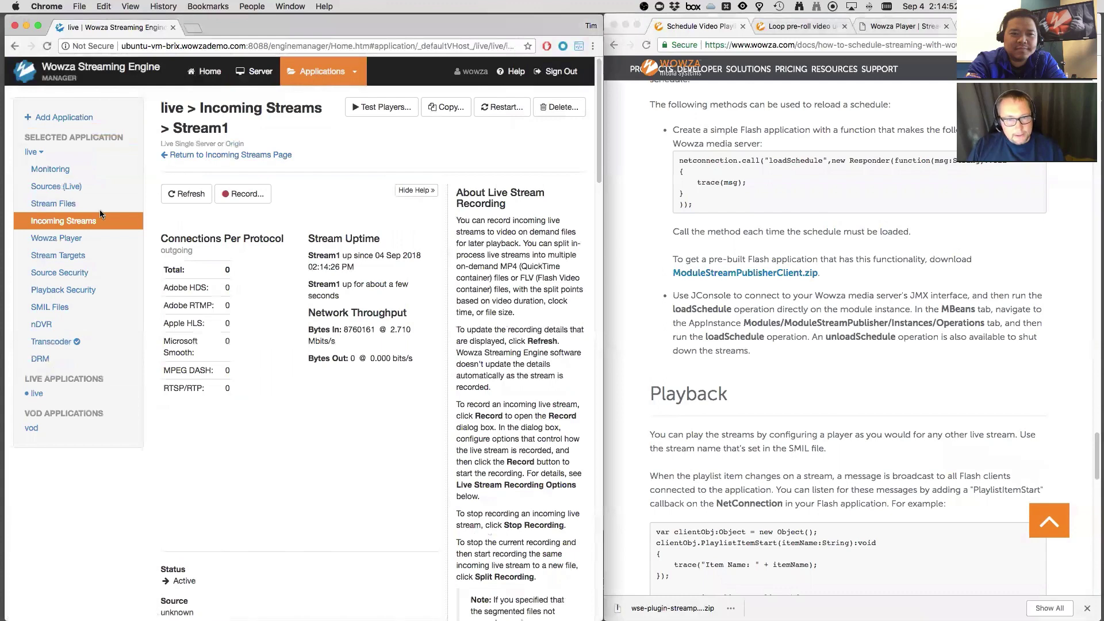
pyautogui.click(63, 223)
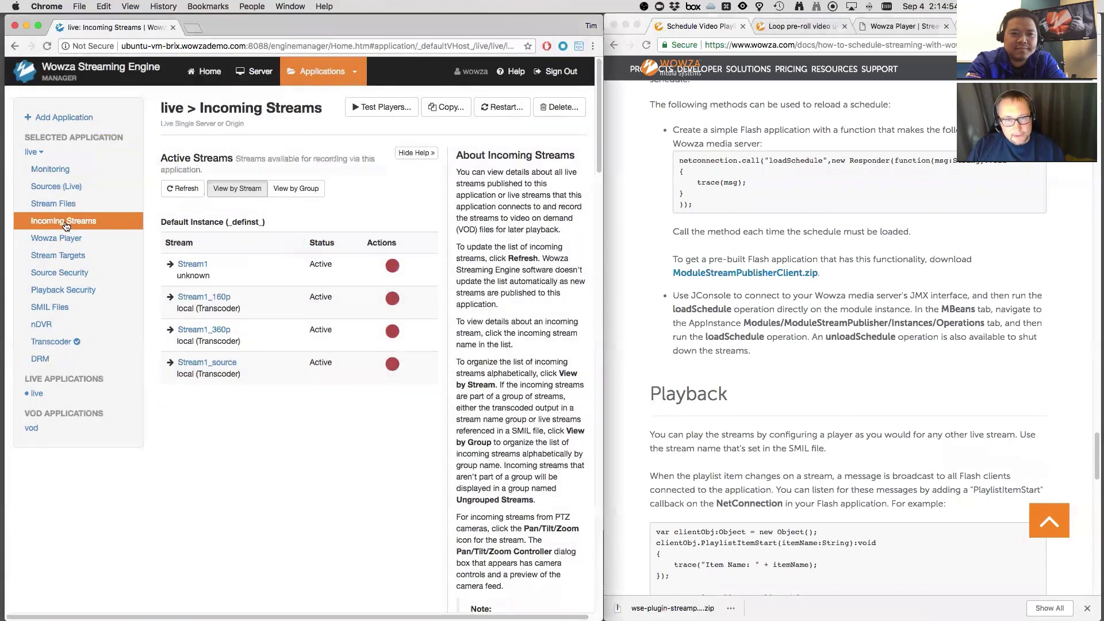
pyautogui.click(187, 266)
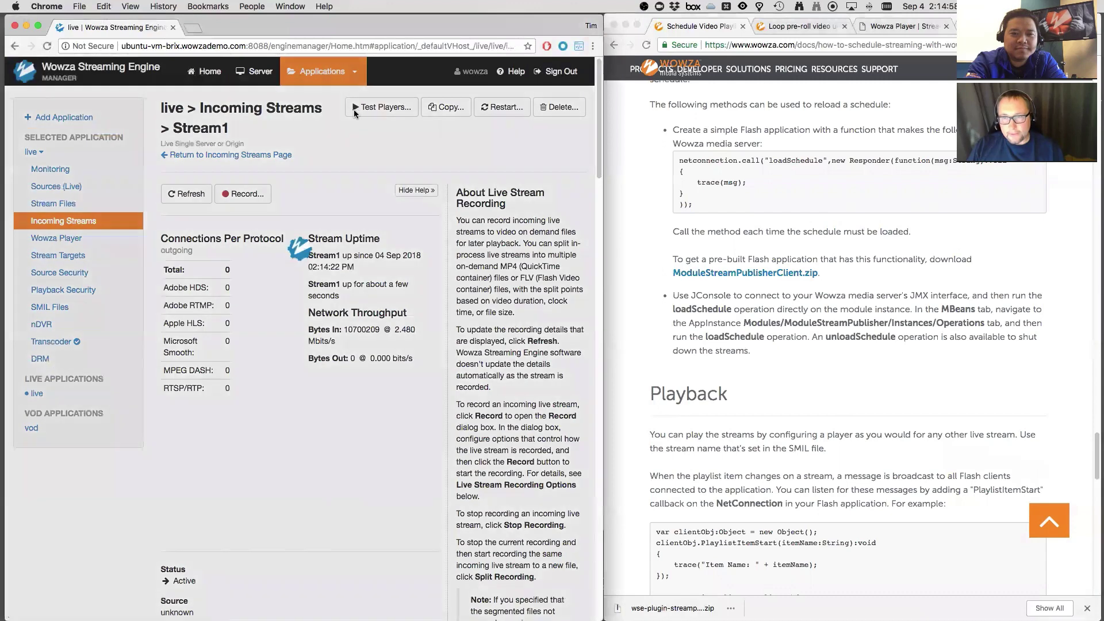
pyautogui.click(355, 110)
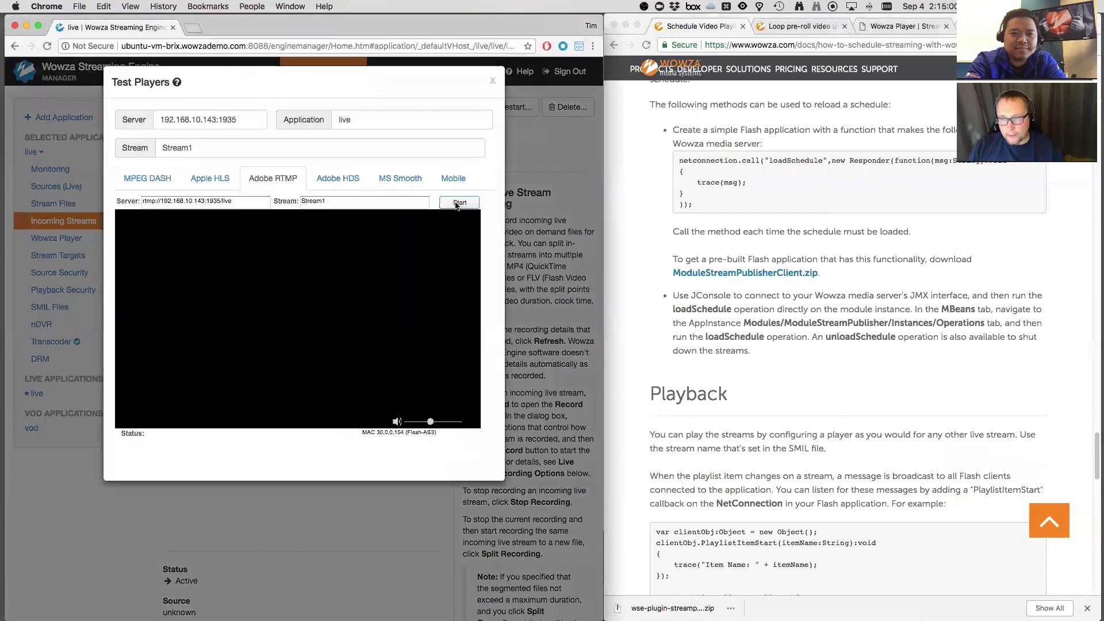
pyautogui.click(459, 202)
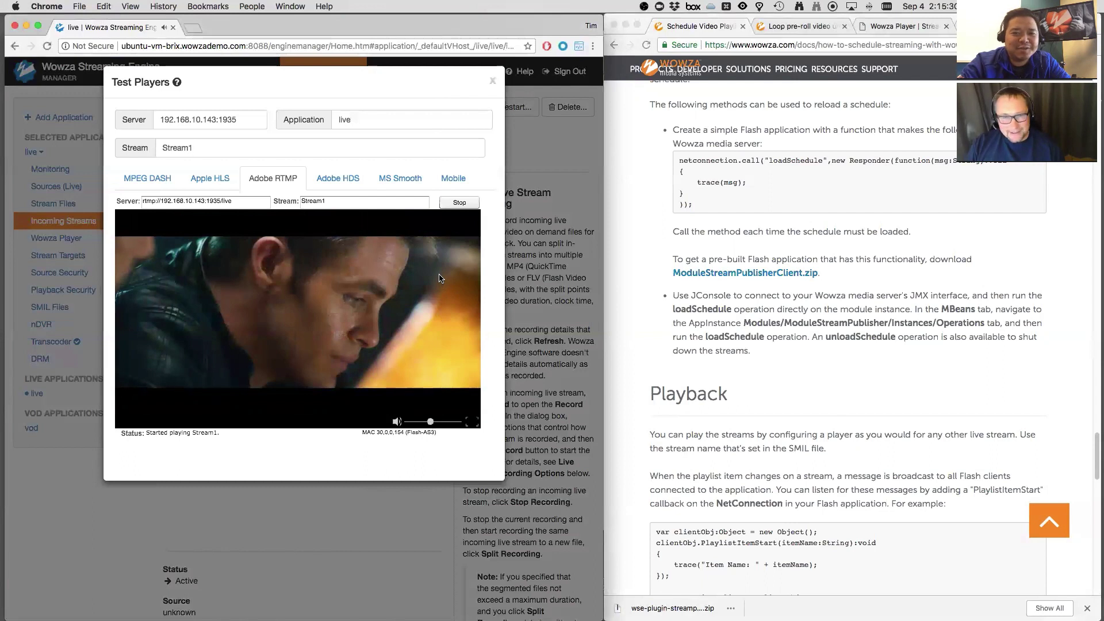
pyautogui.click(454, 204)
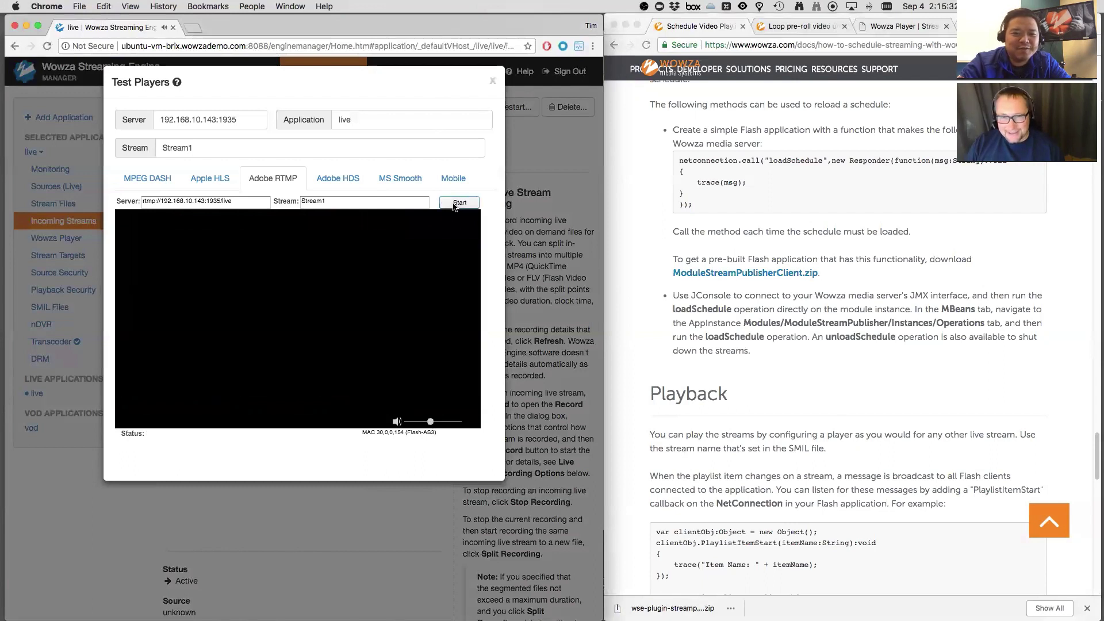
pyautogui.click(492, 81)
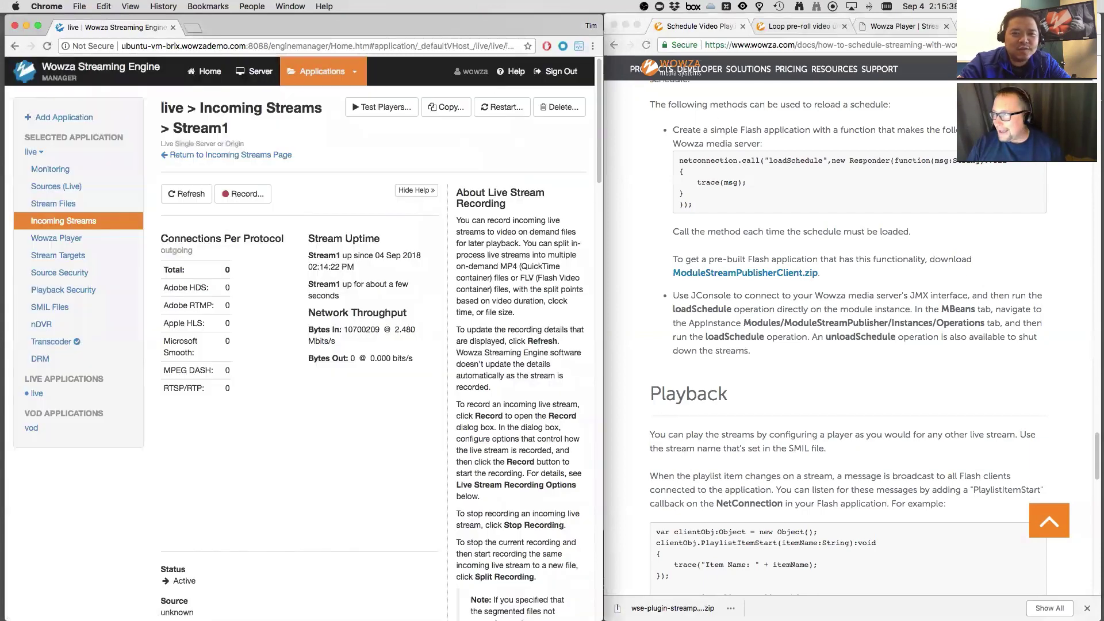
# Step: Try playing Stream1 on the Wowza Player web page, reloading the page before a second attempt
pyautogui.click(927, 28)
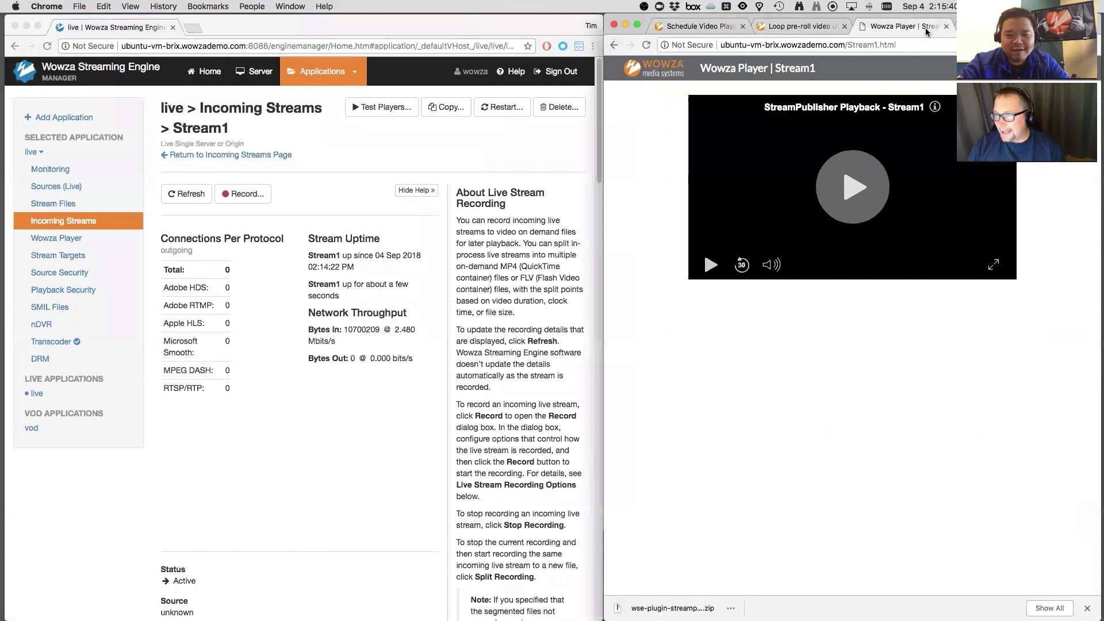
pyautogui.click(853, 179)
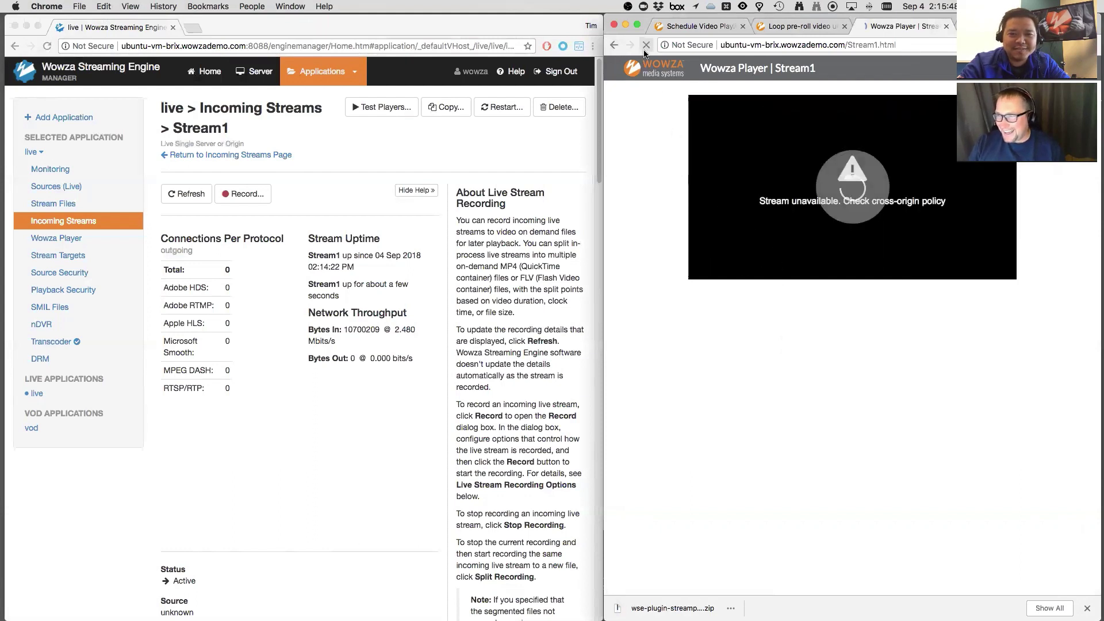
pyautogui.click(646, 45)
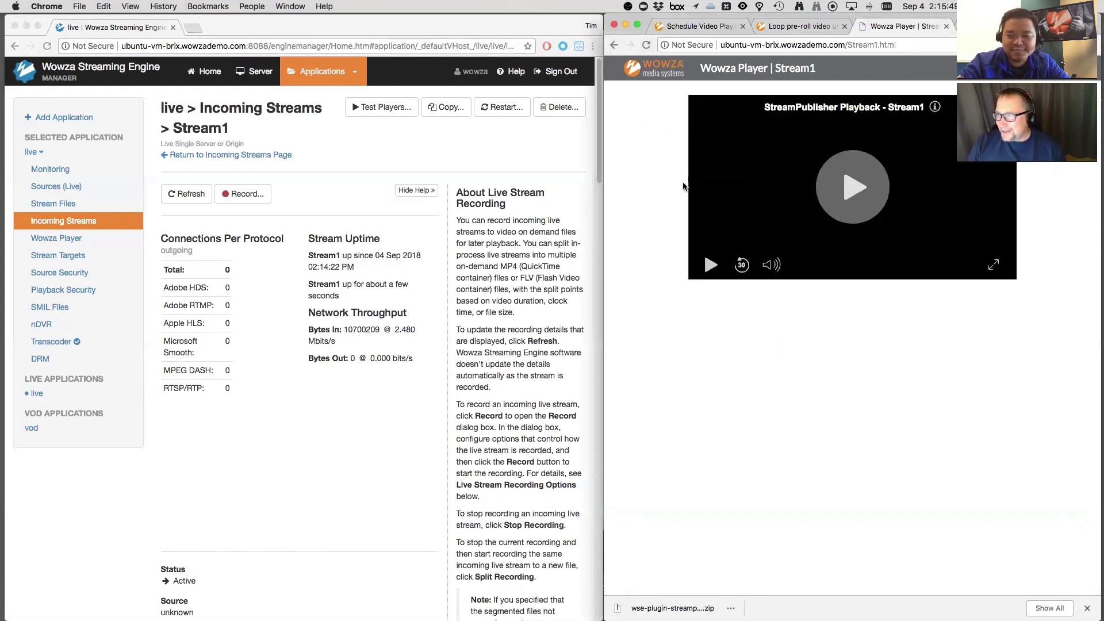
pyautogui.click(865, 197)
# Step: Return to the scheduling guide and examine its Application properties table, including the notes on the SMIL file name and location
pyautogui.click(799, 26)
pyautogui.click(718, 27)
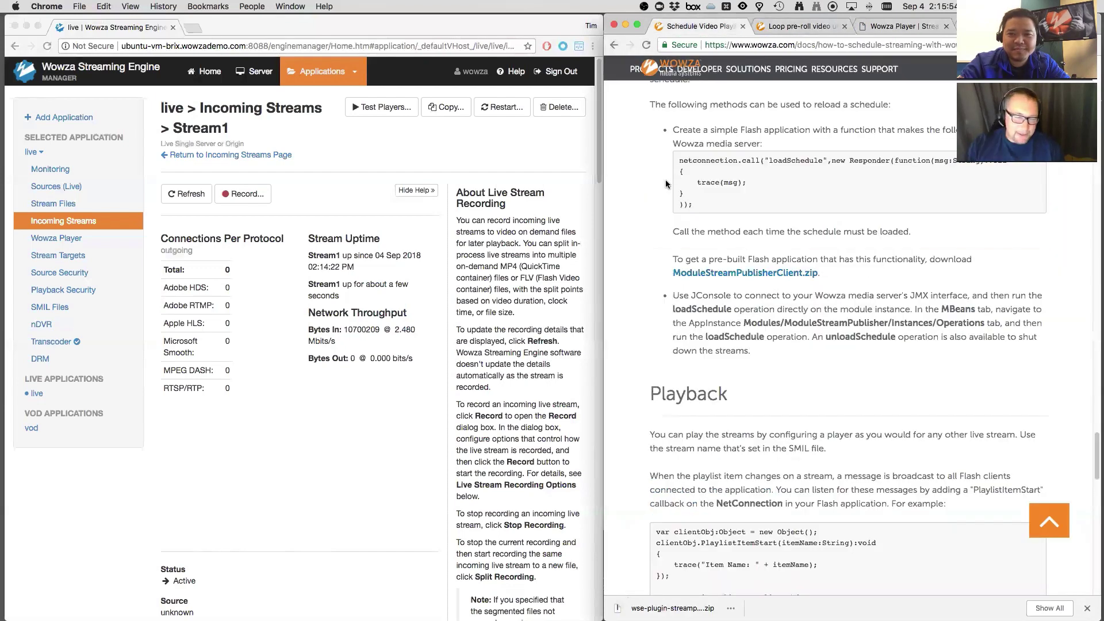
pyautogui.click(319, 437)
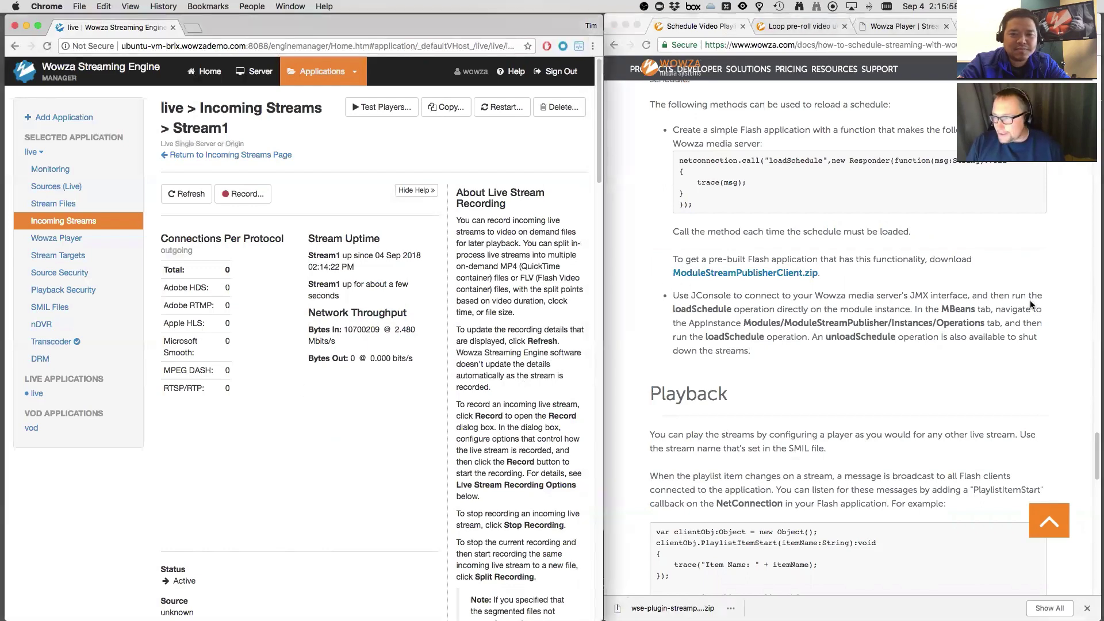
pyautogui.scroll(15, 761, 339)
pyautogui.scroll(-8, 761, 343)
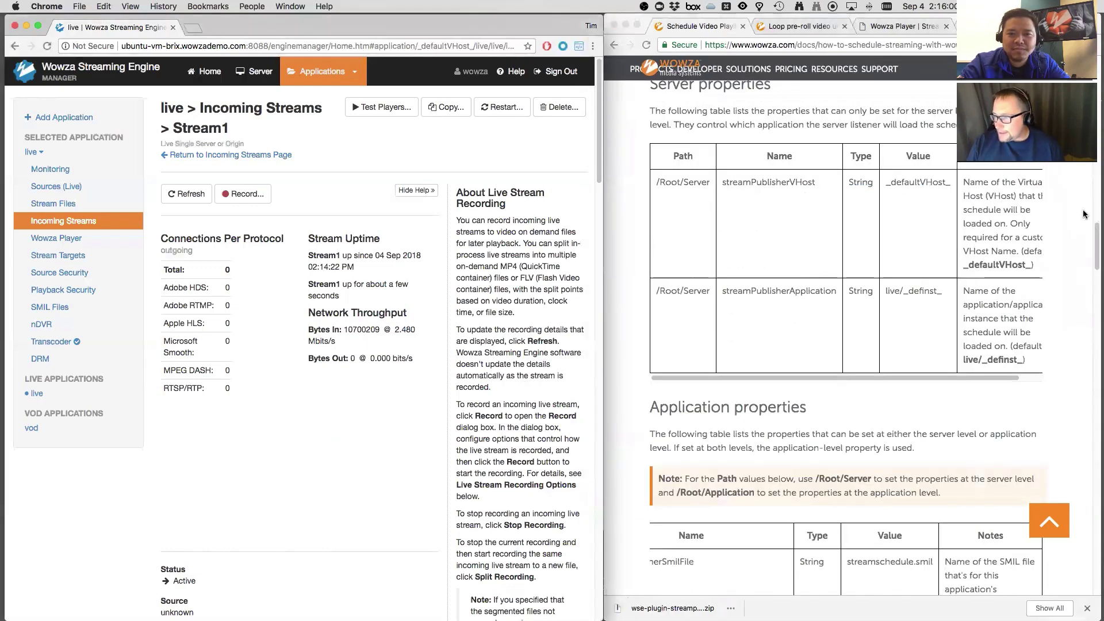
pyautogui.scroll(-5, 982, 253)
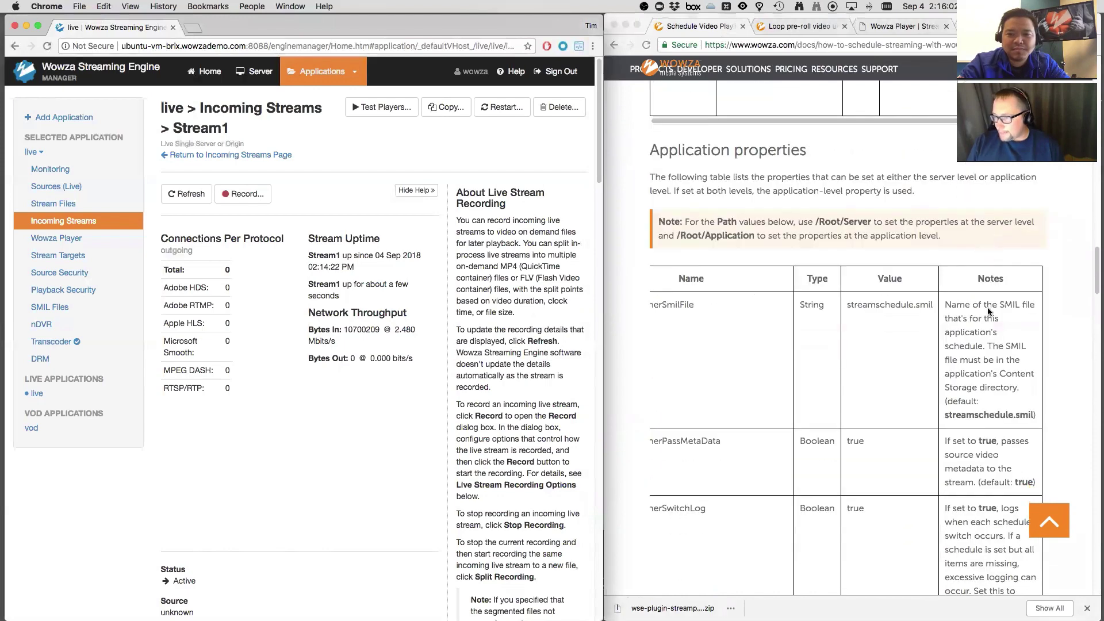
pyautogui.doubleClick(986, 415)
pyautogui.tripleClick(987, 415)
pyautogui.scroll(-3, 899, 370)
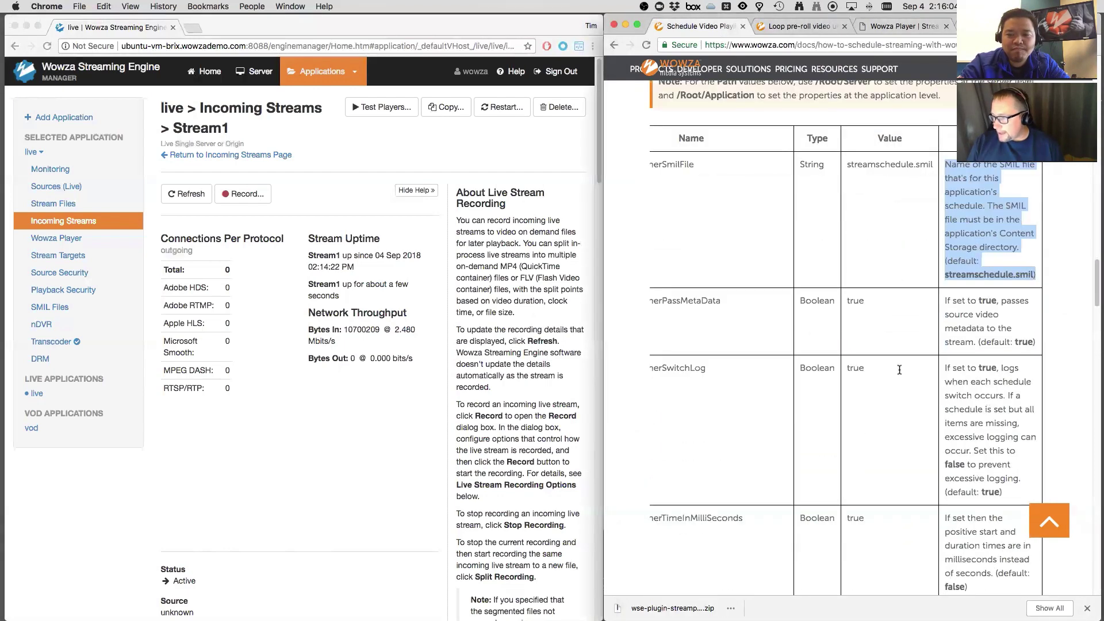
pyautogui.scroll(-1, 750, 437)
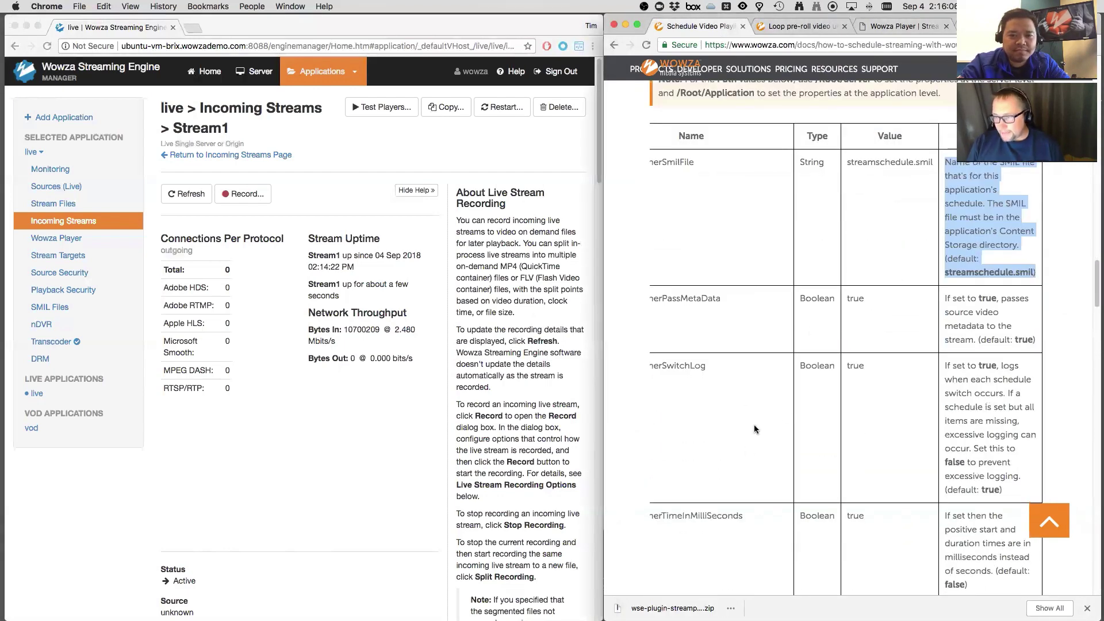
pyautogui.moveTo(891, 337); pyautogui.dragTo(688, 300)
# Step: Compare the guide's ServerListenerStreamPublisher class name with the server listeners configured in Server Setup
pyautogui.scroll(6, 766, 321)
pyautogui.scroll(10, 767, 321)
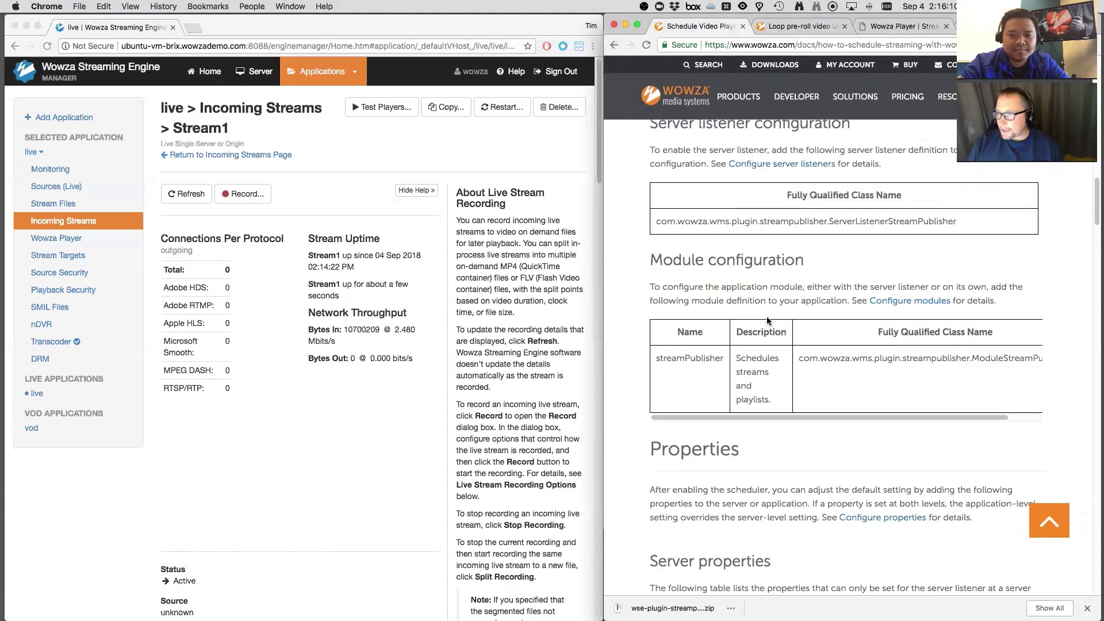
pyautogui.scroll(-4, 767, 316)
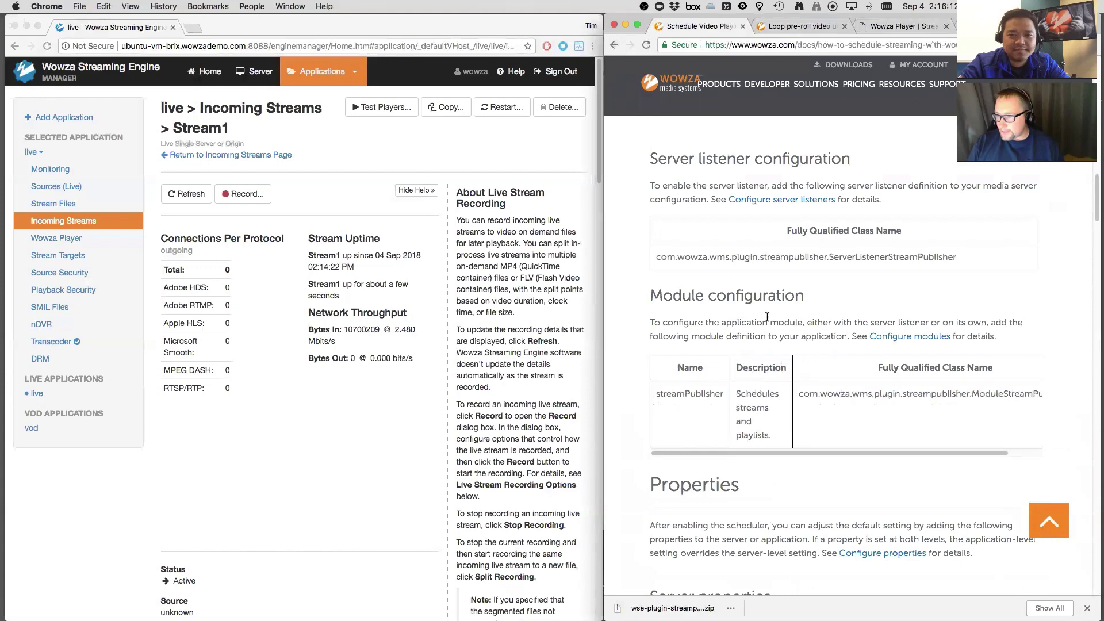
pyautogui.tripleClick(827, 258)
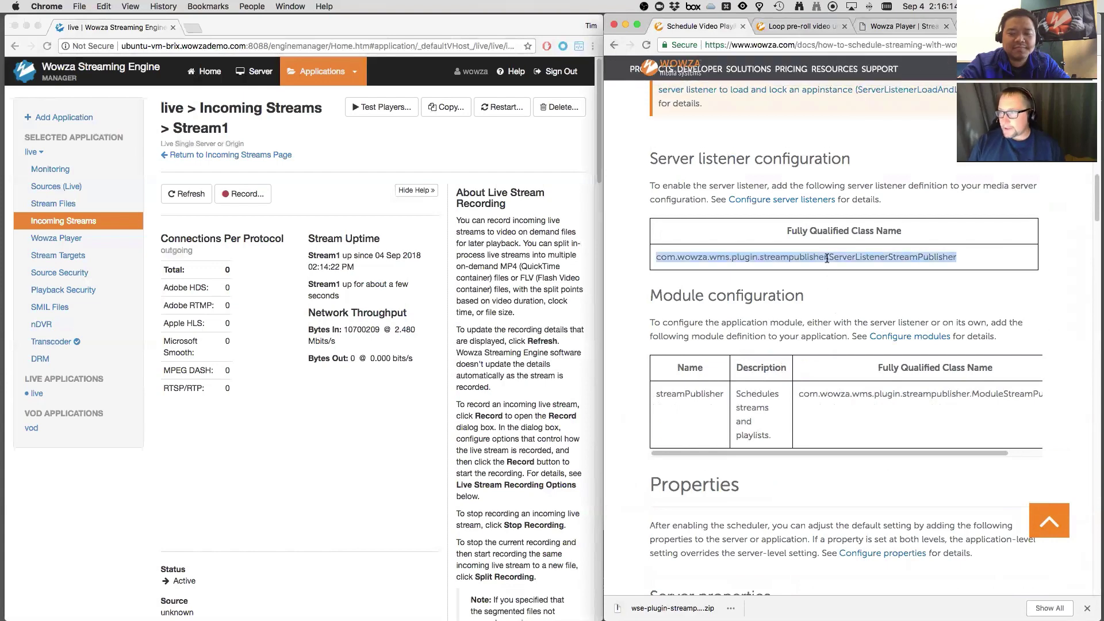
pyautogui.click(259, 77)
pyautogui.click(258, 76)
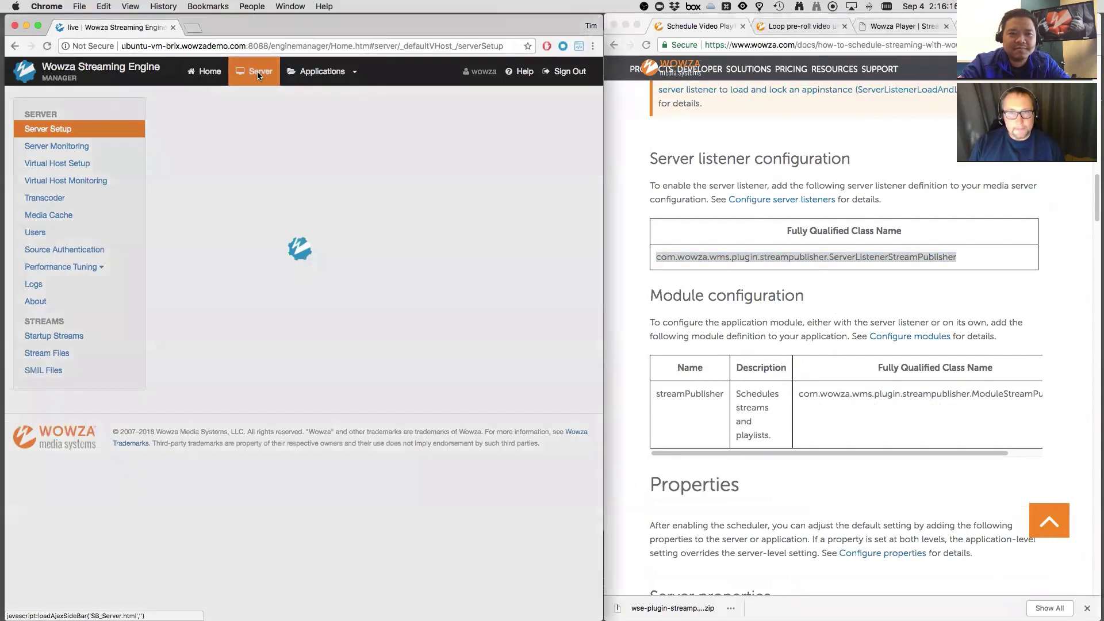
pyautogui.click(283, 153)
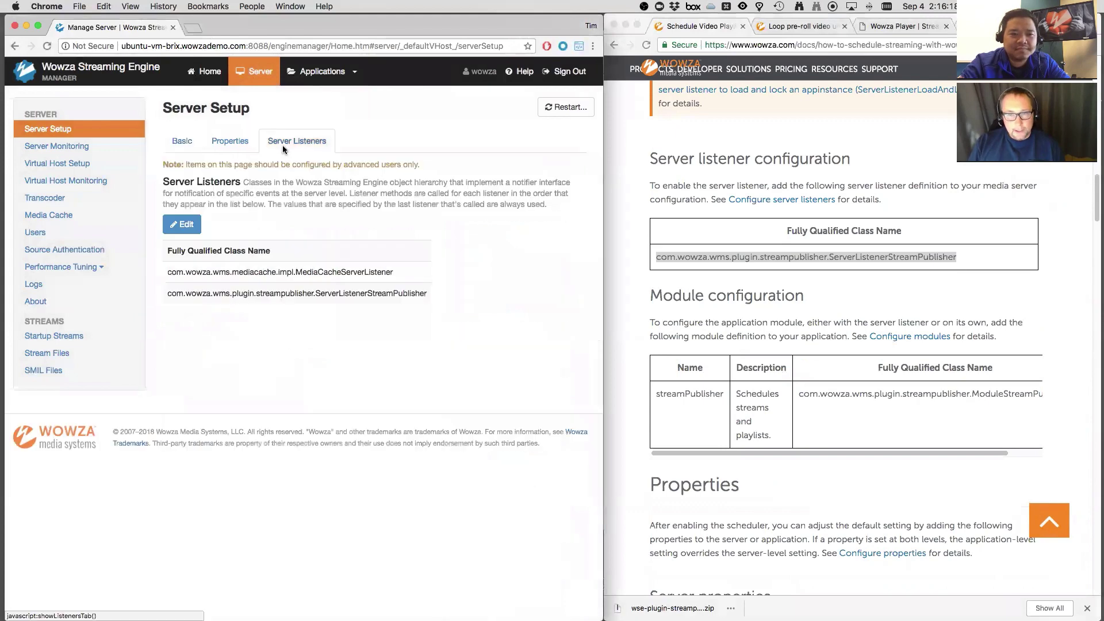
# Step: Compare the guide's Server properties table with the custom properties configured in Server Setup
pyautogui.scroll(-8, 726, 319)
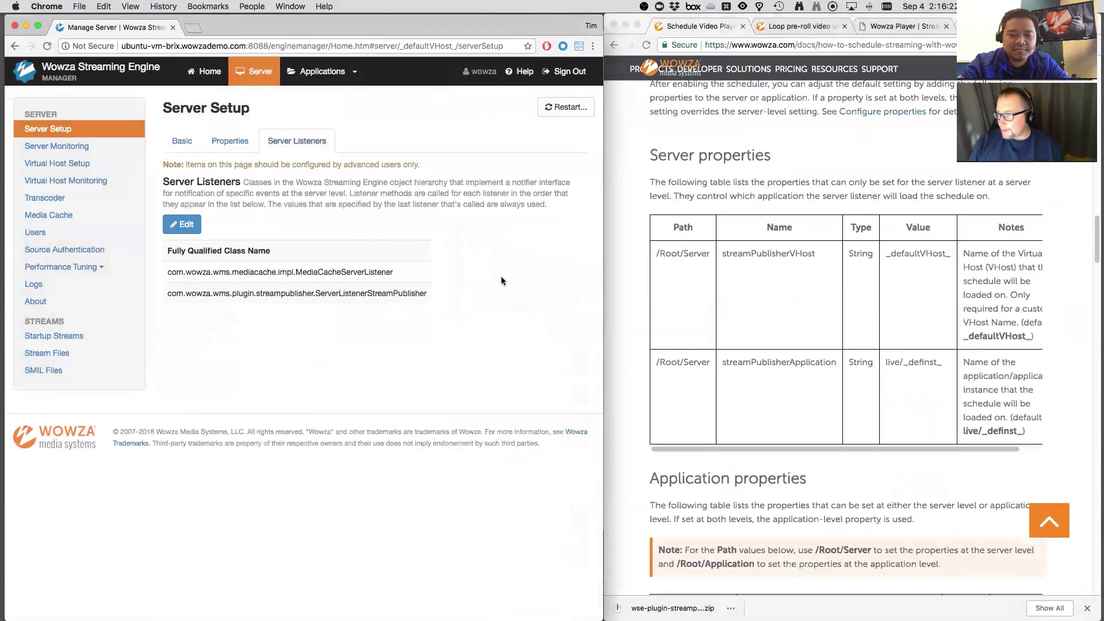
pyautogui.click(229, 141)
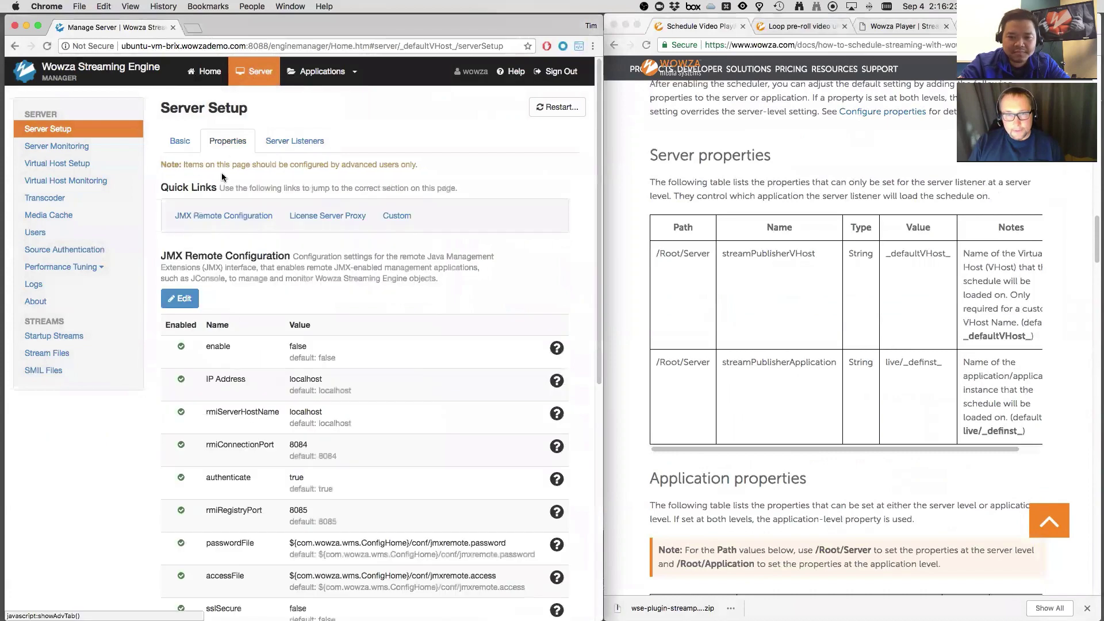
pyautogui.click(390, 221)
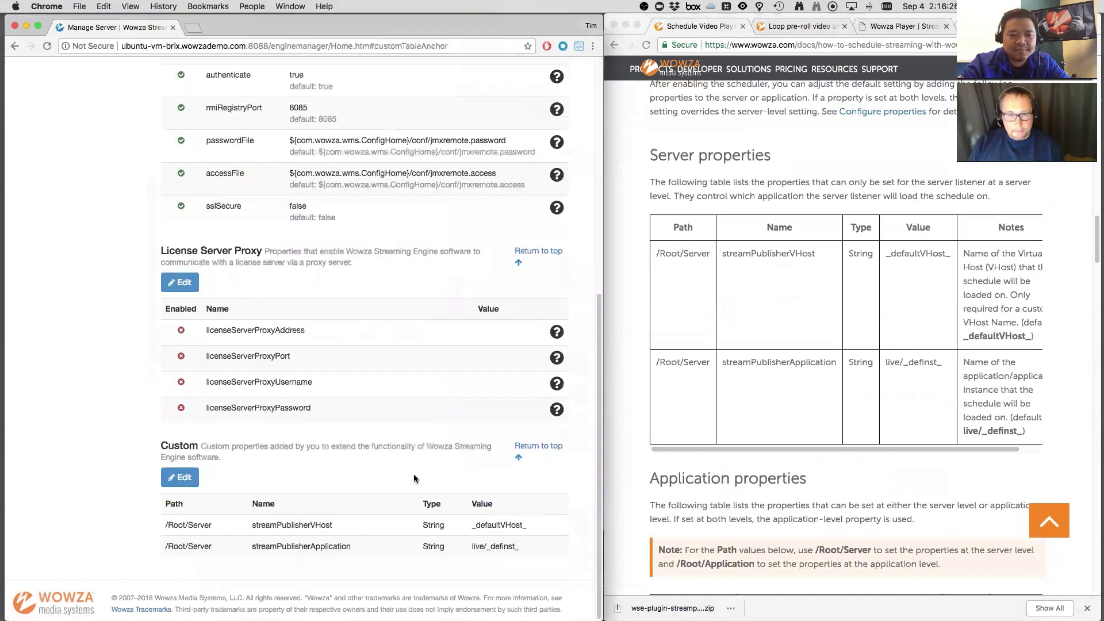
# Step: Switch to TextWrangler and duplicate the Stream1 stream line in streamschedule.smil directly below it, naming the copy Stream2
pyautogui.press('super+Tab')
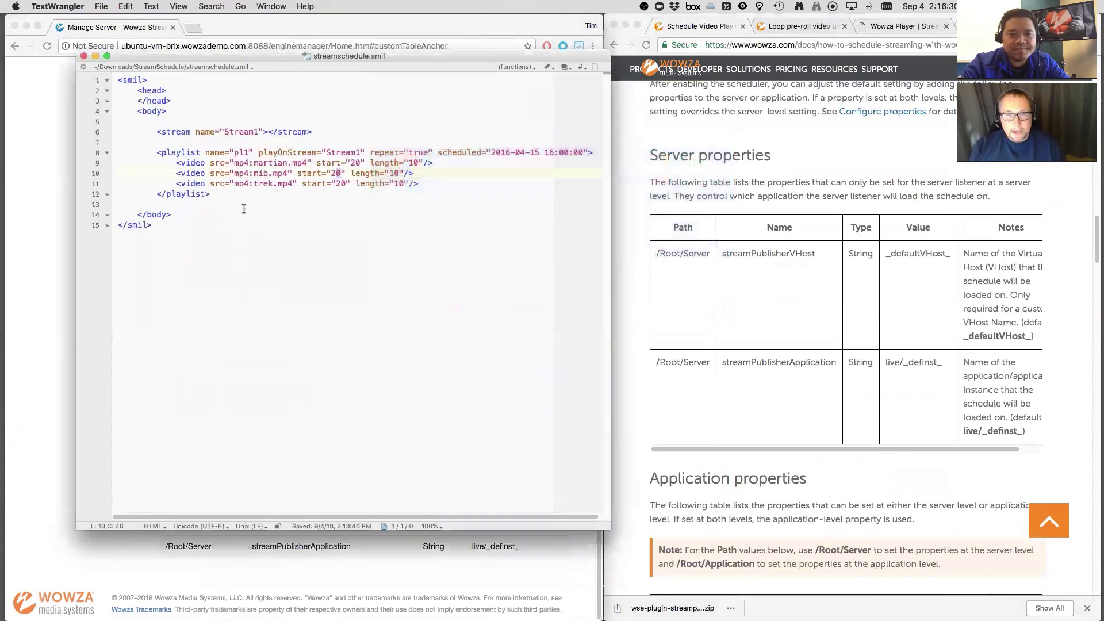
pyautogui.moveTo(345, 132); pyautogui.dragTo(61, 131)
pyautogui.press('super+c')
pyautogui.press('Down')
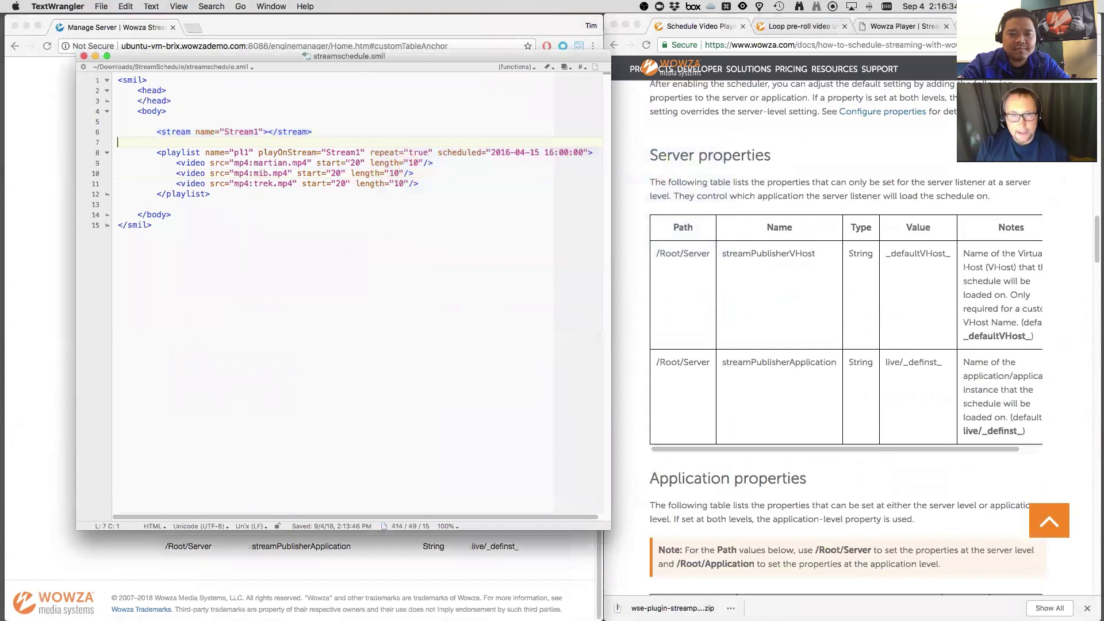
pyautogui.press('Return')
pyautogui.press('Return')
pyautogui.press('Up')
pyautogui.press('Up')
pyautogui.press('super+v')
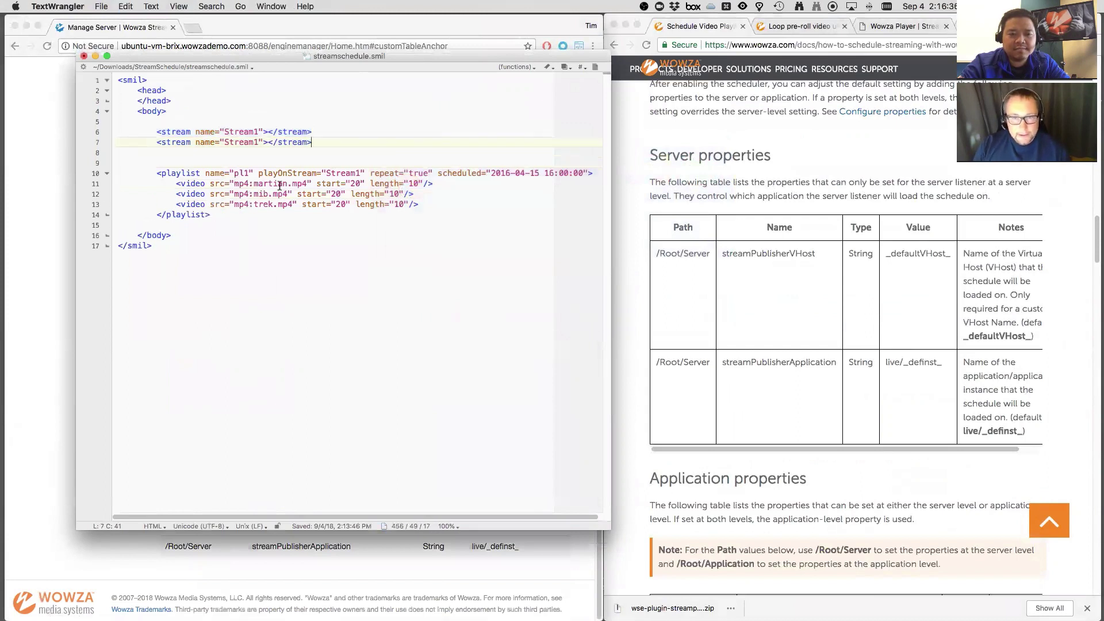
pyautogui.click(259, 142)
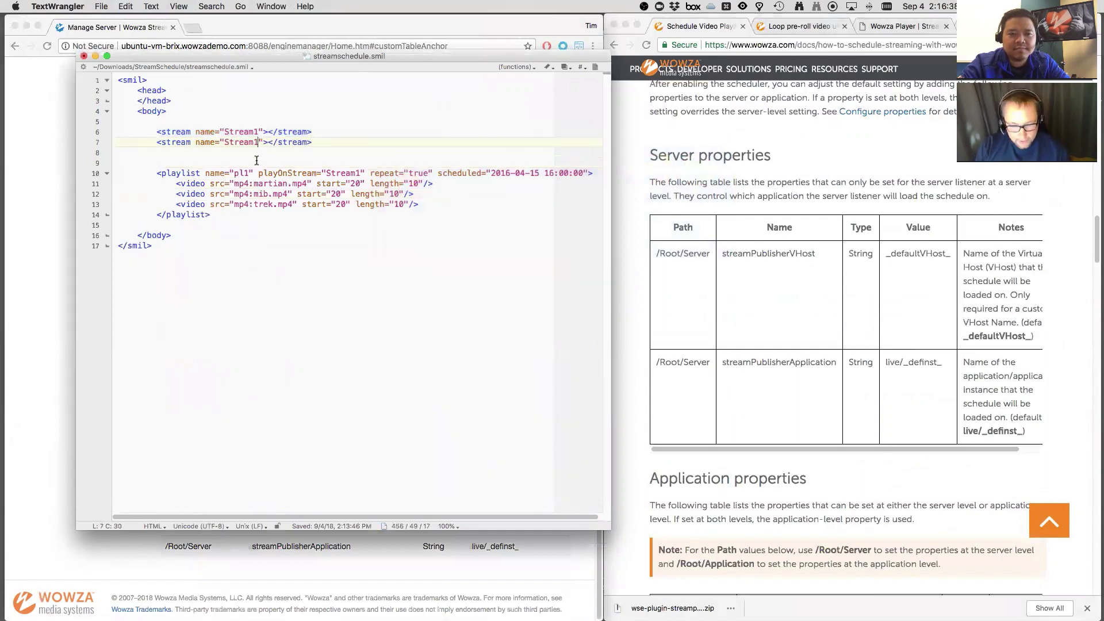
pyautogui.press('BackSpace')
pyautogui.write('2')
# Step: Duplicate the whole pl1 playlist block below the original, separated by a blank line
pyautogui.moveTo(229, 215); pyautogui.dragTo(64, 173)
pyautogui.press('Right')
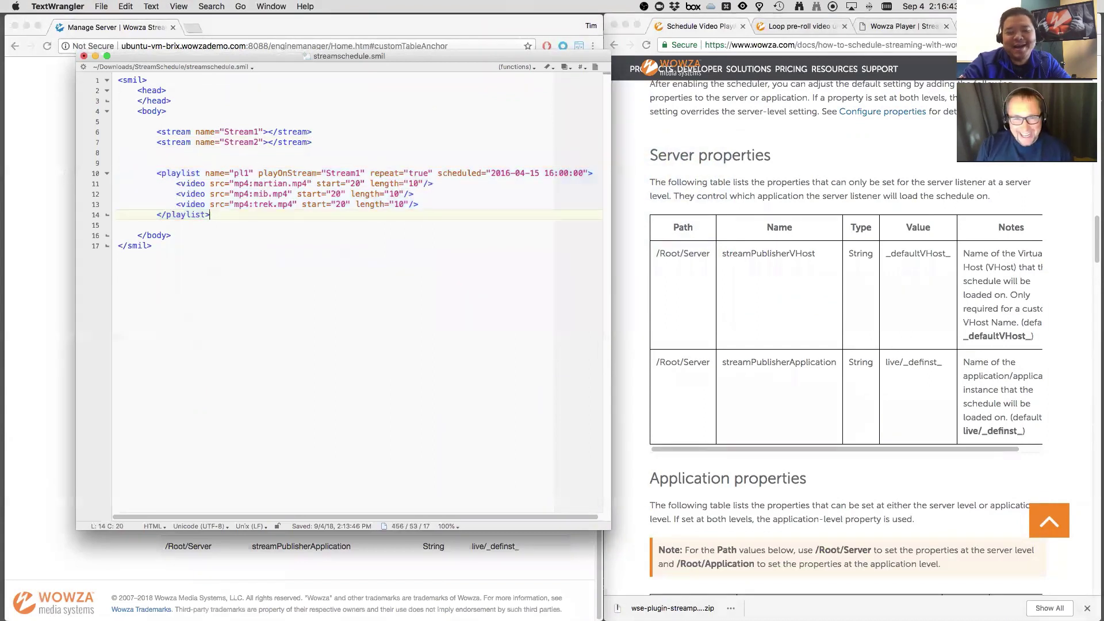
pyautogui.press('Return')
pyautogui.press('Return')
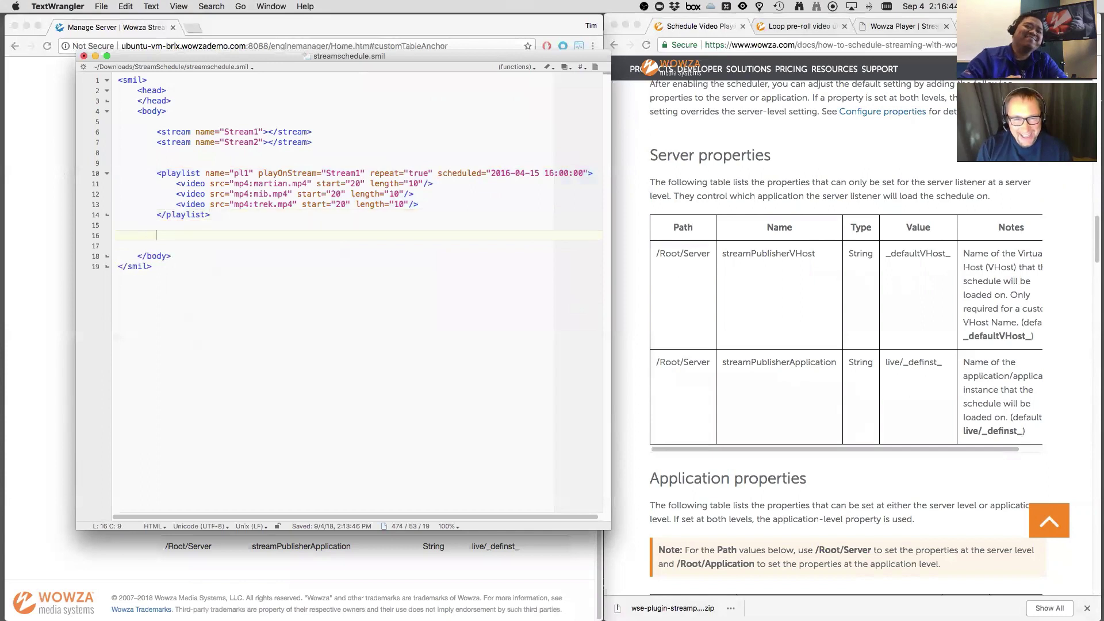
pyautogui.press('super+v')
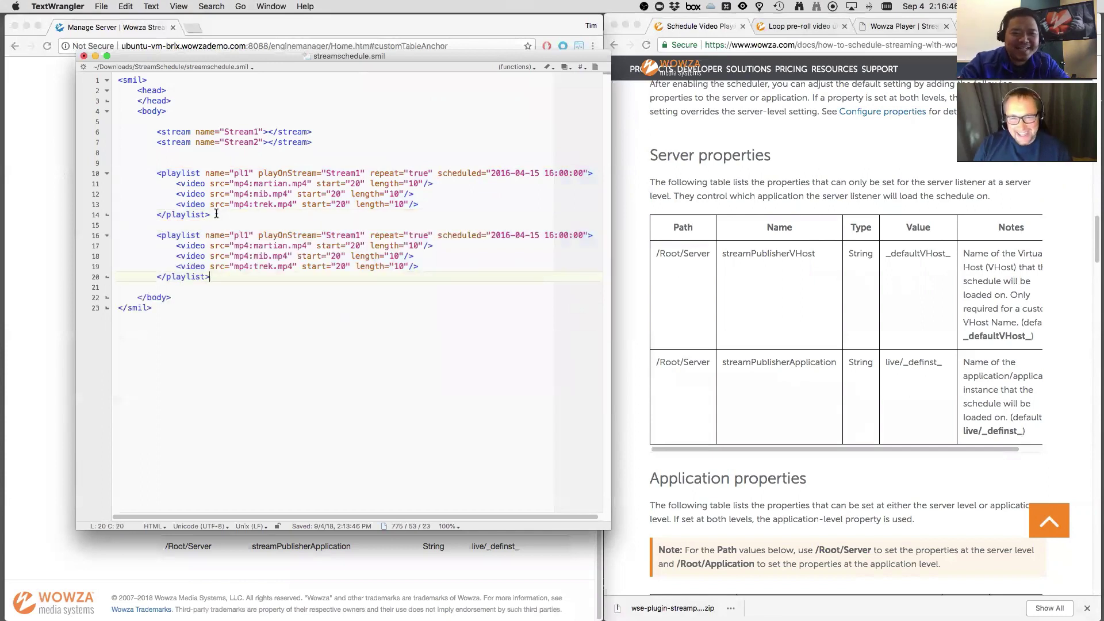
# Step: Name the copied playlist pl2 and set its playOnStream value to Stream2
pyautogui.moveTo(242, 235); pyautogui.dragTo(246, 235)
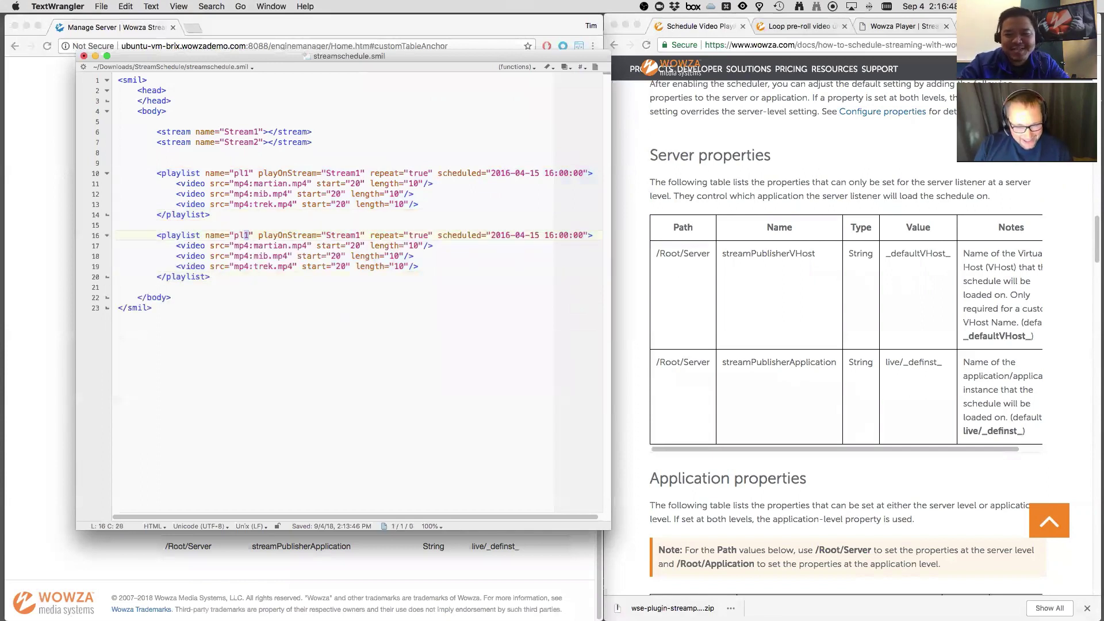
pyautogui.write('2')
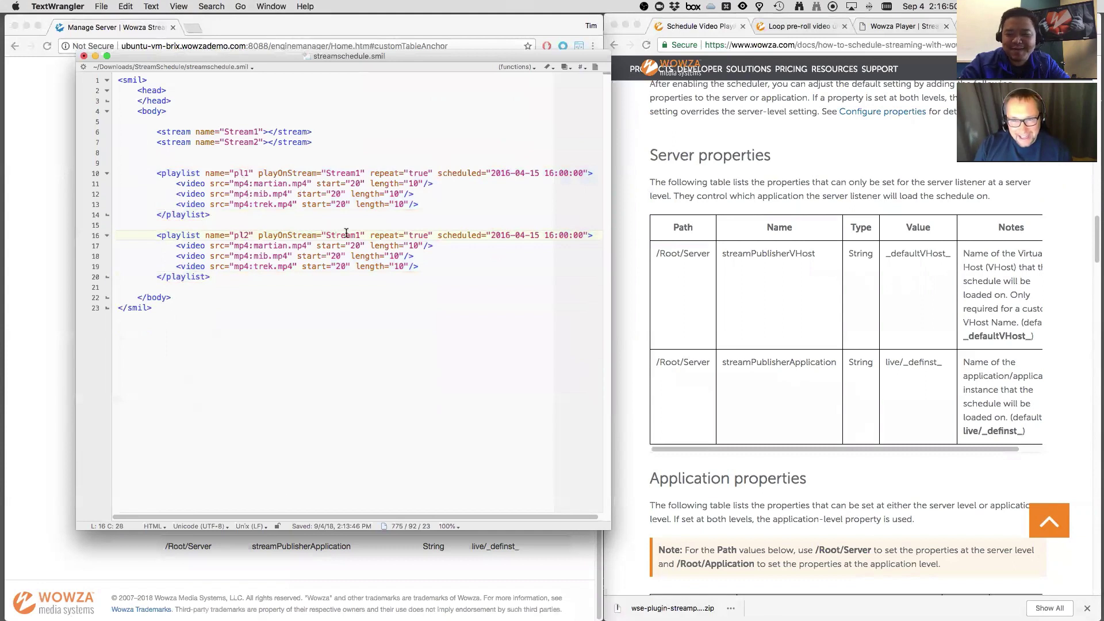
pyautogui.moveTo(361, 235); pyautogui.dragTo(355, 235)
pyautogui.write('2')
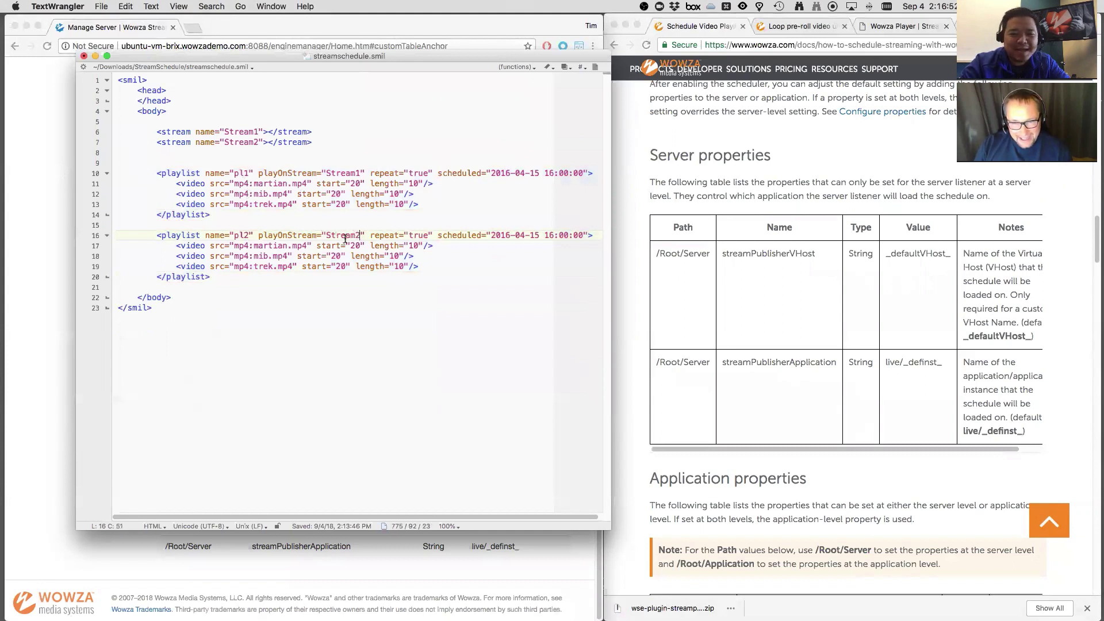
# Step: Make sample.mp4 the only video in the pl2 playlist and save streamschedule.smil, overwriting the version on disk
pyautogui.doubleClick(274, 245)
pyautogui.write('sample')
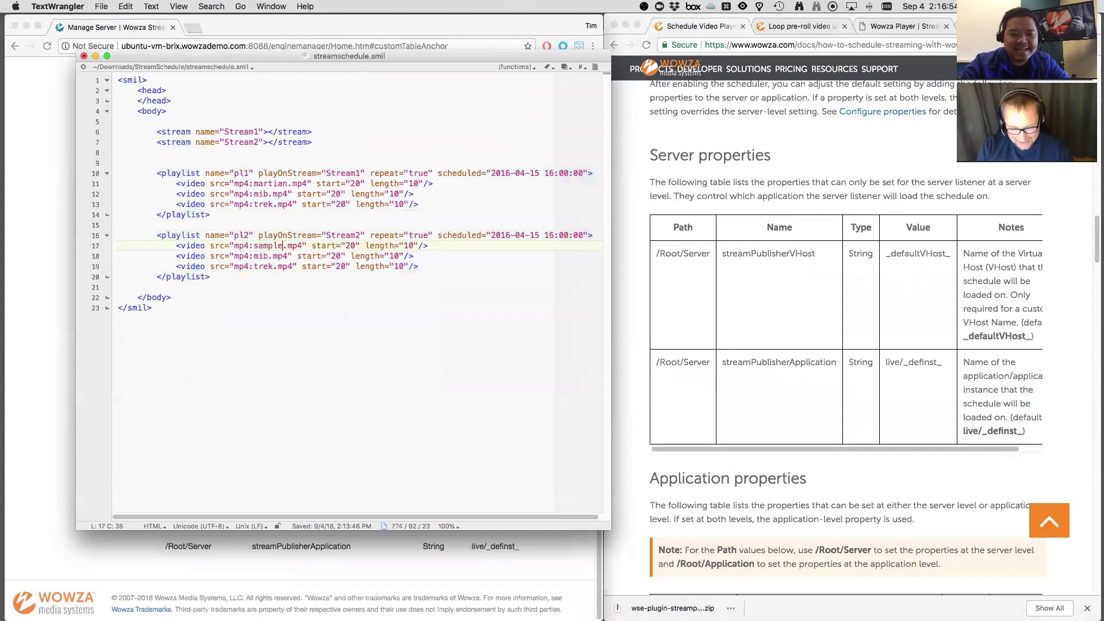
pyautogui.moveTo(424, 267); pyautogui.dragTo(48, 257)
pyautogui.press('Delete')
pyautogui.press('Delete')
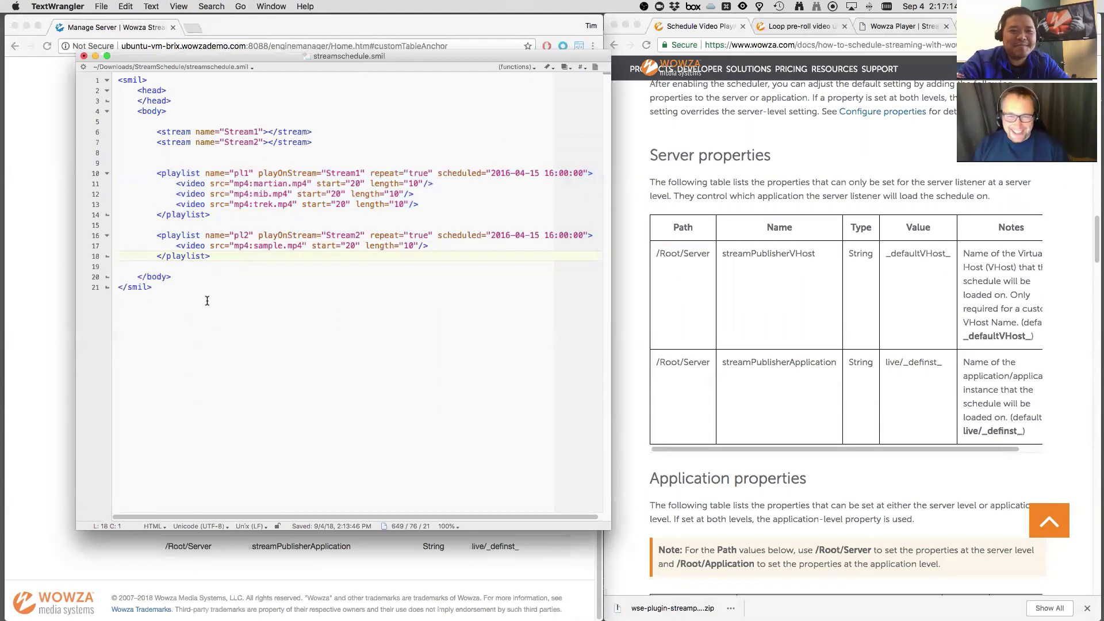
pyautogui.press('super+s')
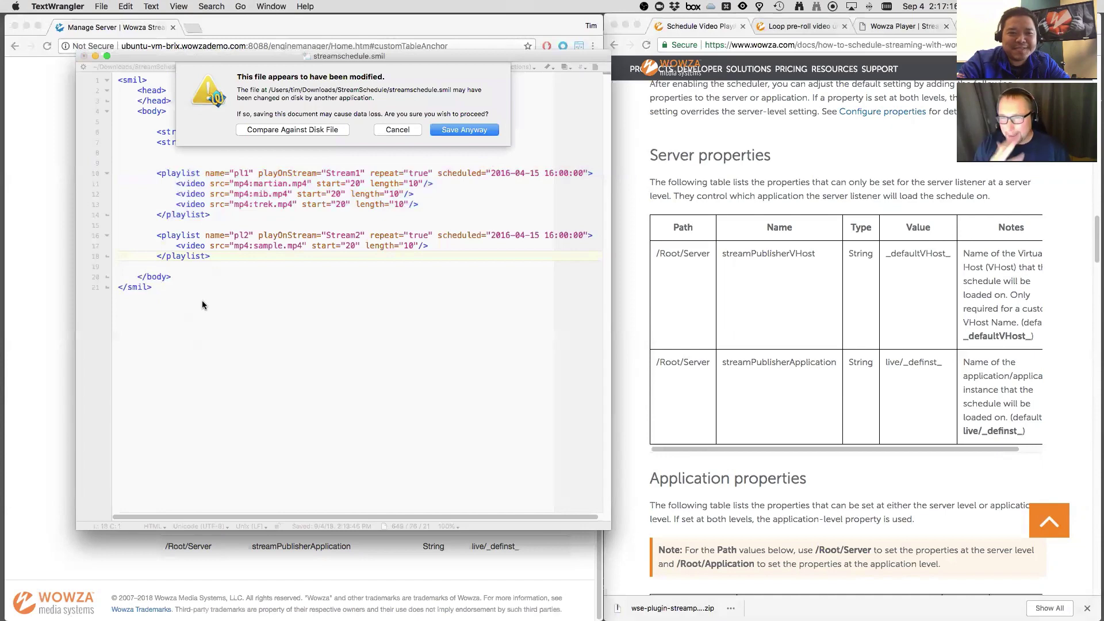
pyautogui.click(436, 129)
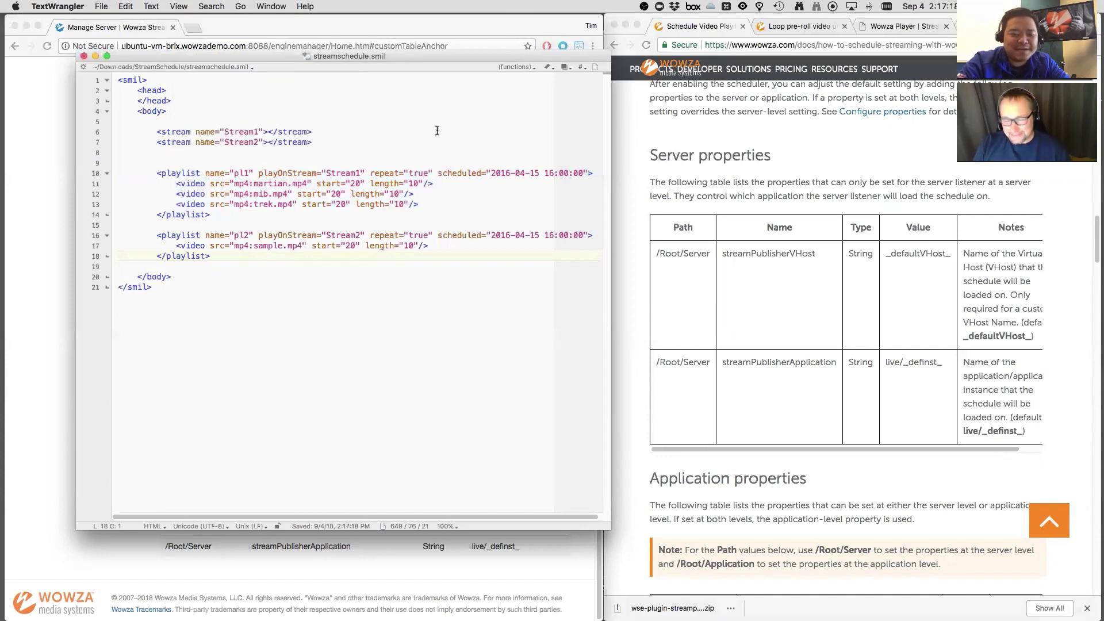
# Step: Switch to Transmit and upload the local streamschedule.smil to the server's content folder, replacing the existing copy
pyautogui.press('super+Tab')
pyautogui.press('super+Tab')
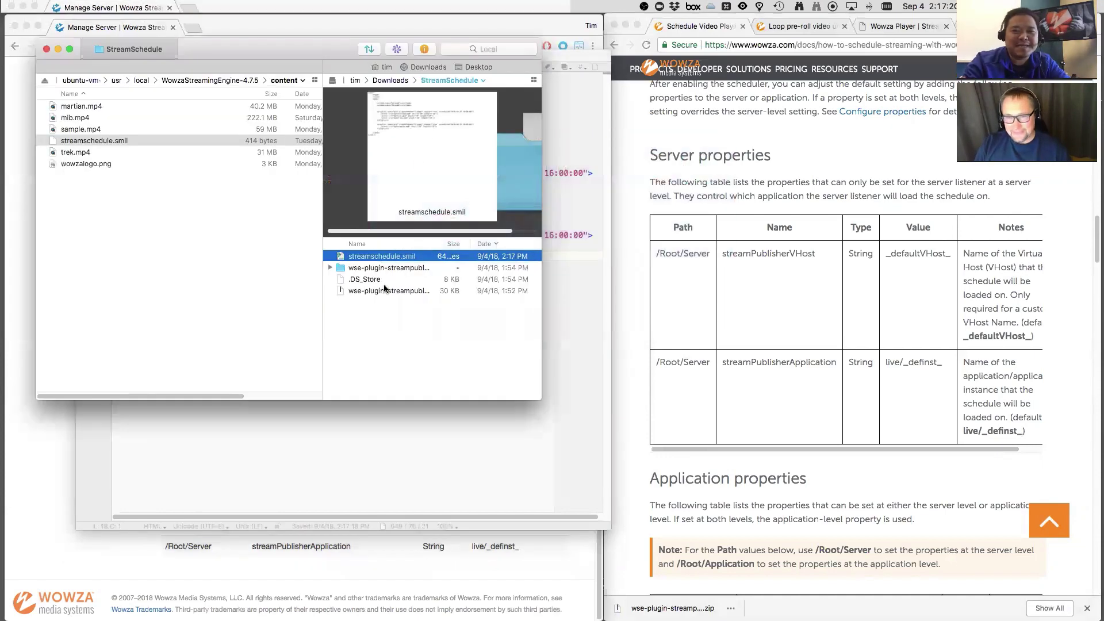
pyautogui.click(373, 311)
pyautogui.moveTo(358, 256); pyautogui.dragTo(260, 260)
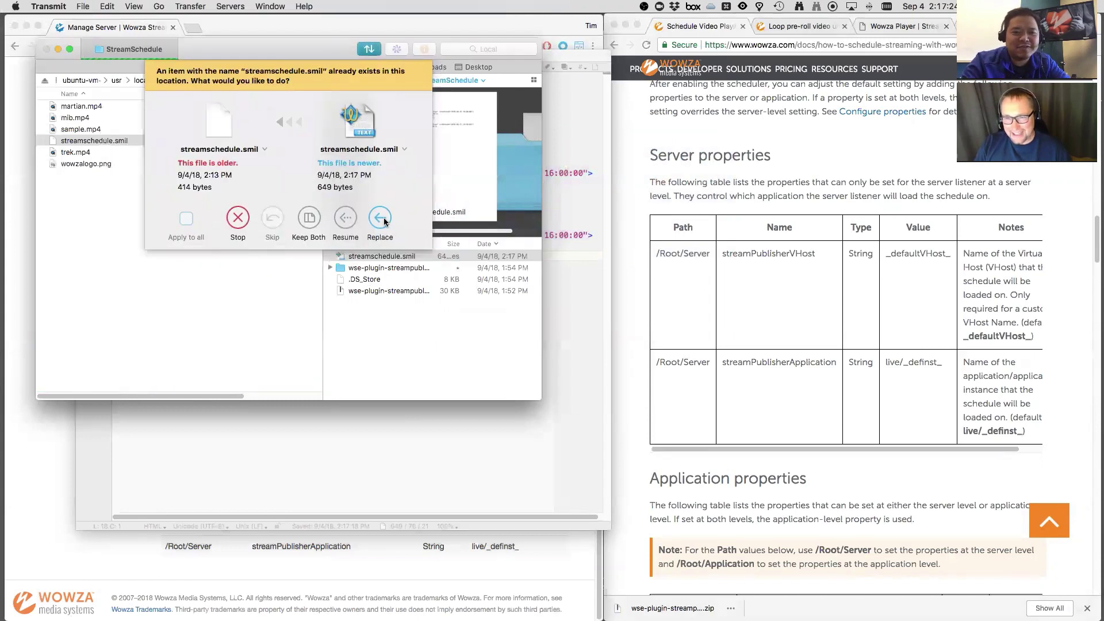
pyautogui.click(384, 217)
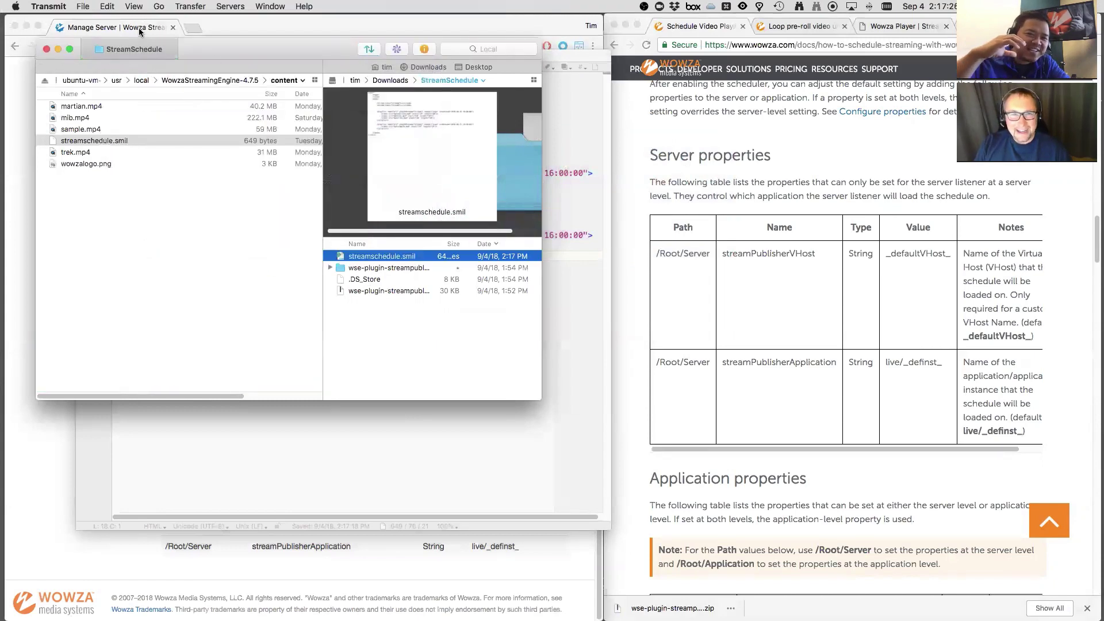
# Step: Switch to Wowza Streaming Engine Manager in Chrome and restart the server
pyautogui.click(139, 27)
pyautogui.moveTo(170, 74); pyautogui.dragTo(154, 78)
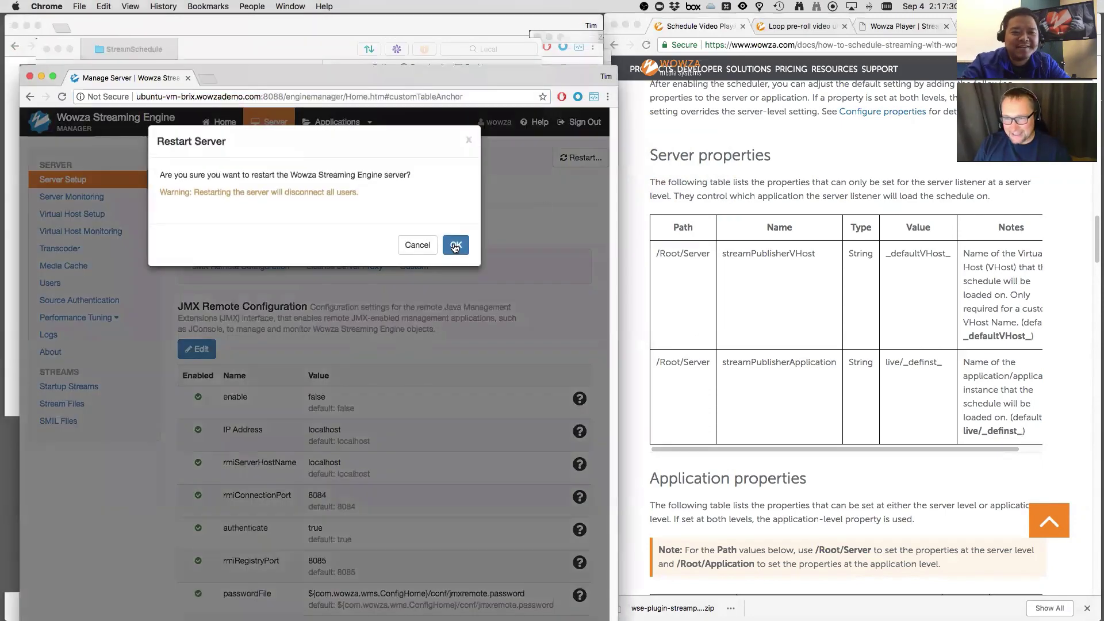
pyautogui.click(453, 243)
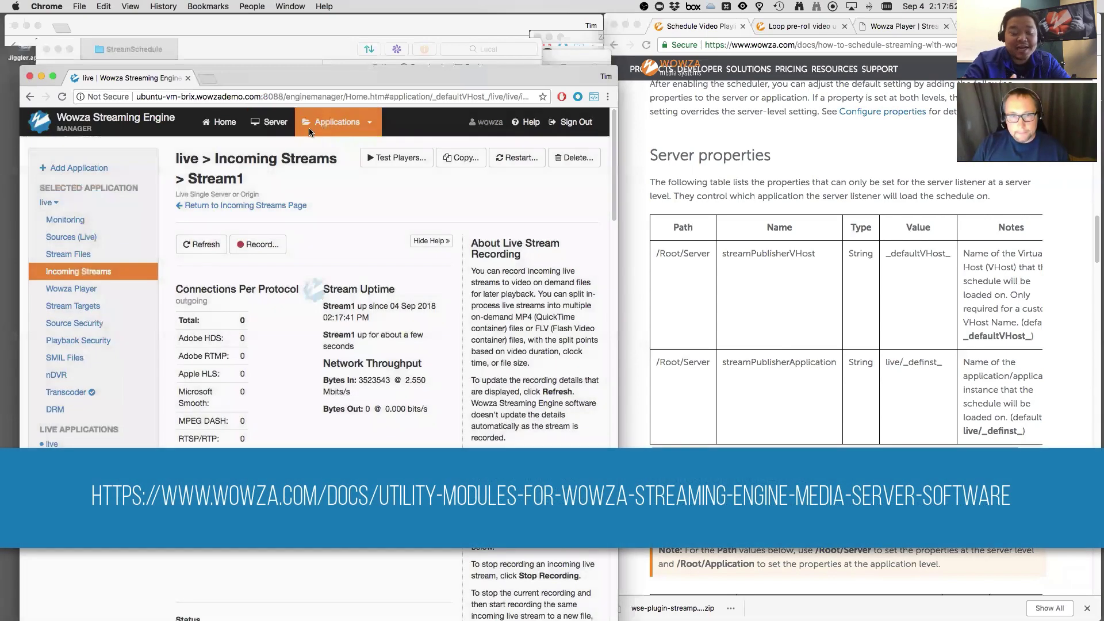
# Step: Open the live application's Incoming Streams list to check which streams are active
pyautogui.click(96, 275)
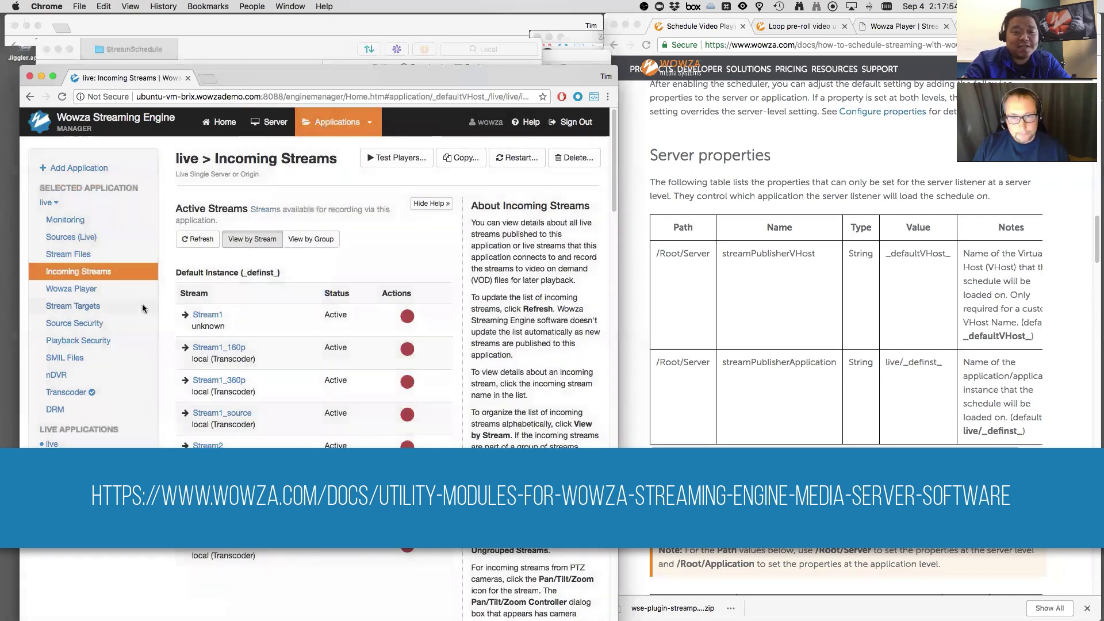
pyautogui.scroll(-1, 167, 316)
pyautogui.scroll(-1, 167, 320)
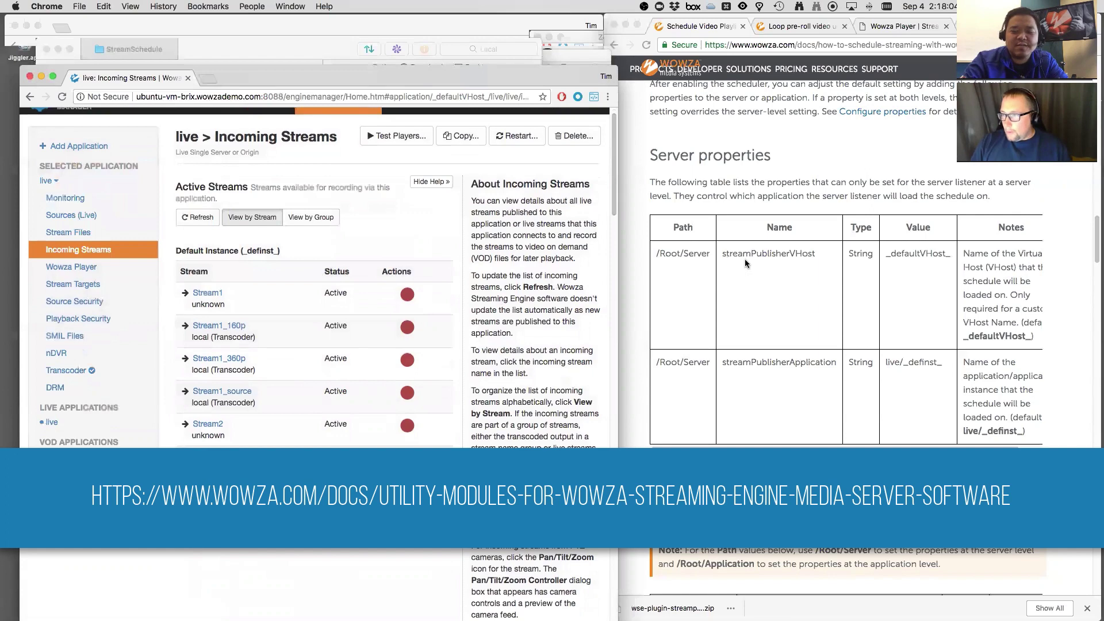
# Step: Open the Module Collection page from the top of the StreamPublisher guide
pyautogui.scroll(15, 744, 259)
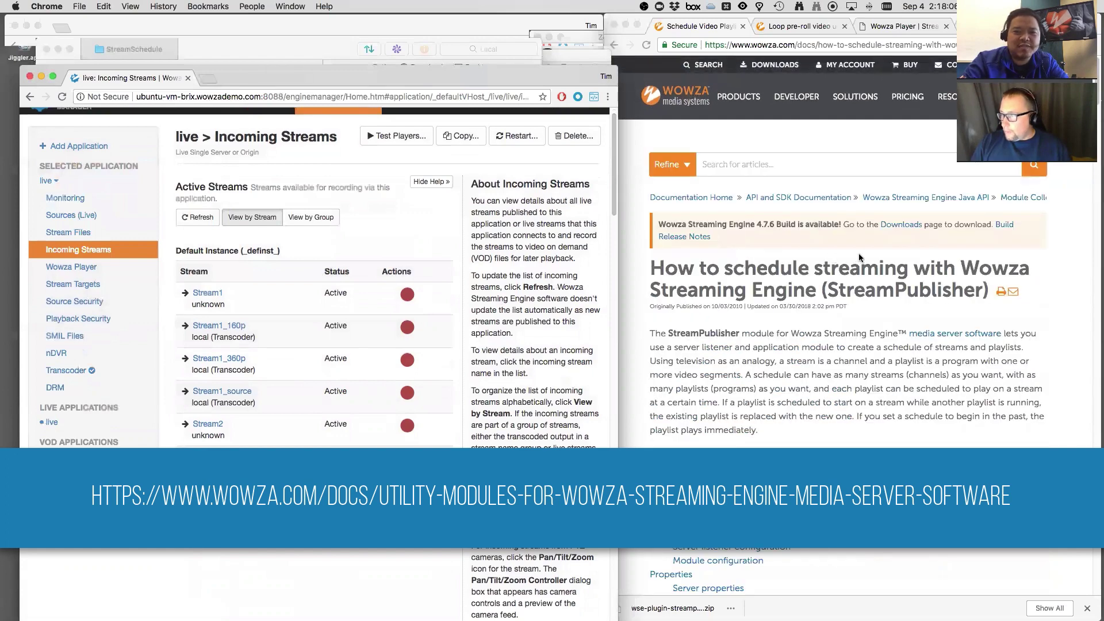
pyautogui.click(1005, 200)
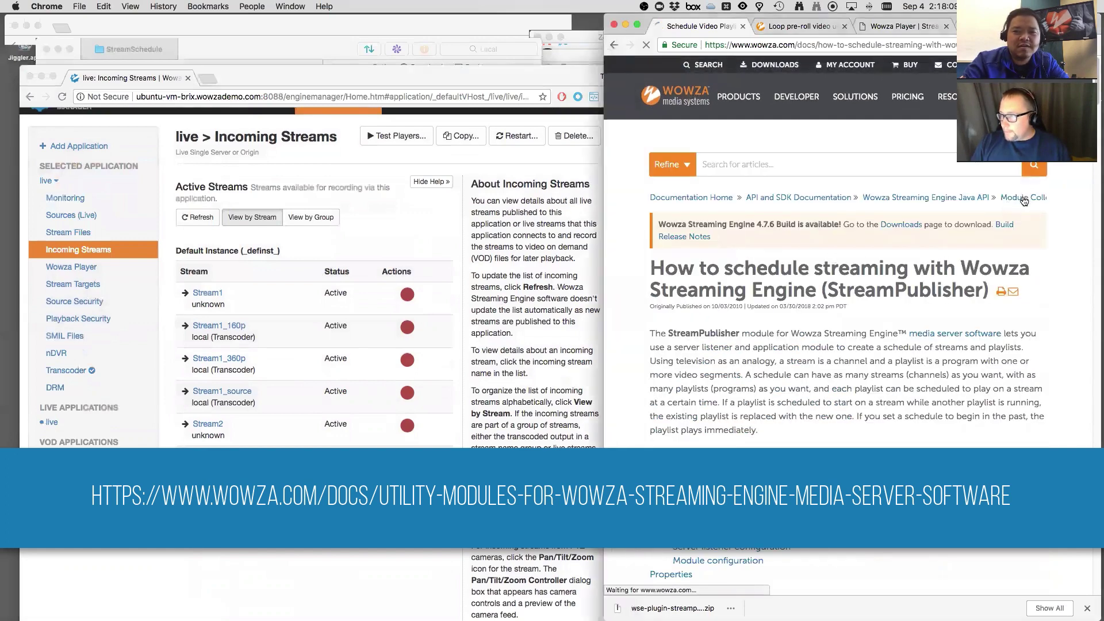
pyautogui.click(1025, 197)
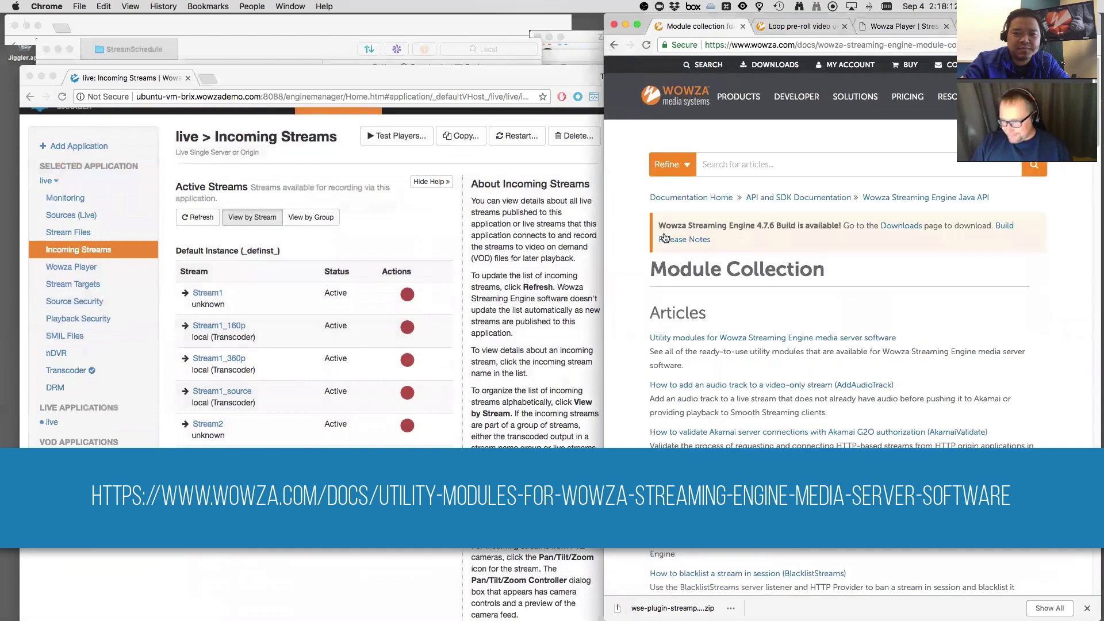
pyautogui.moveTo(651, 269); pyautogui.dragTo(827, 270)
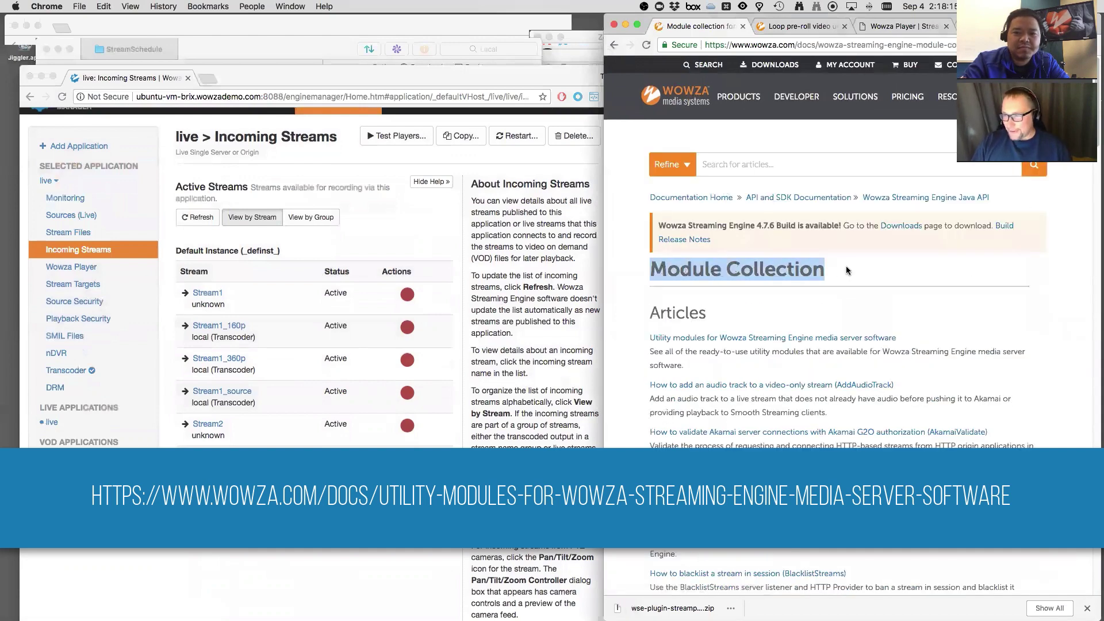
pyautogui.click(831, 274)
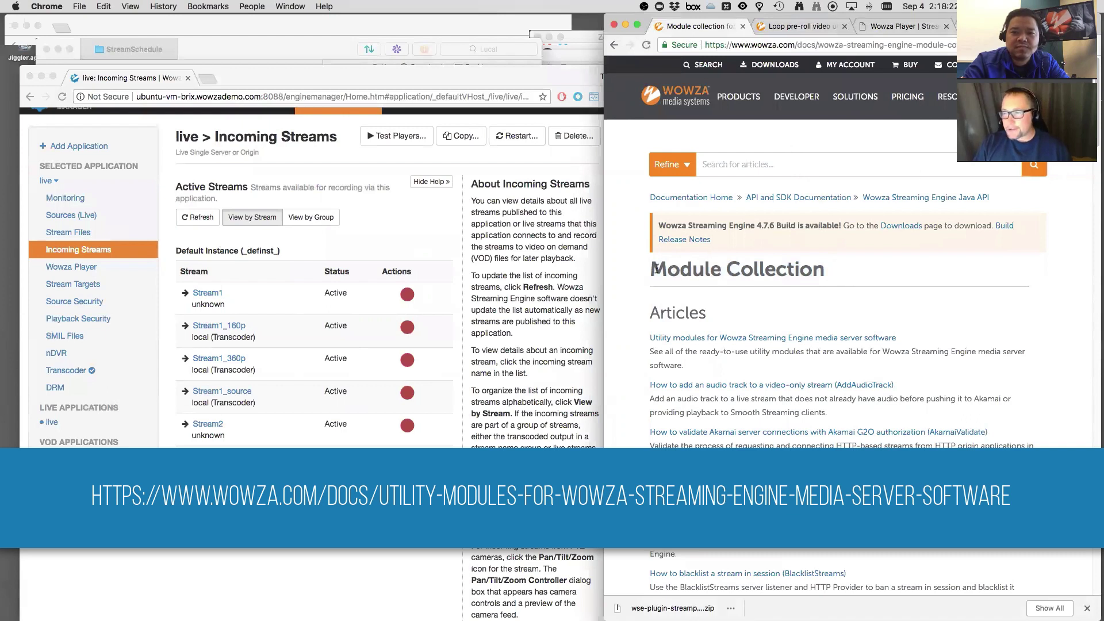
pyautogui.moveTo(653, 269); pyautogui.dragTo(825, 269)
pyautogui.click(825, 267)
# Step: Open the article on utility modules for Wowza Streaming Engine media server software and look through its introduction and Individual Modules table
pyautogui.click(782, 339)
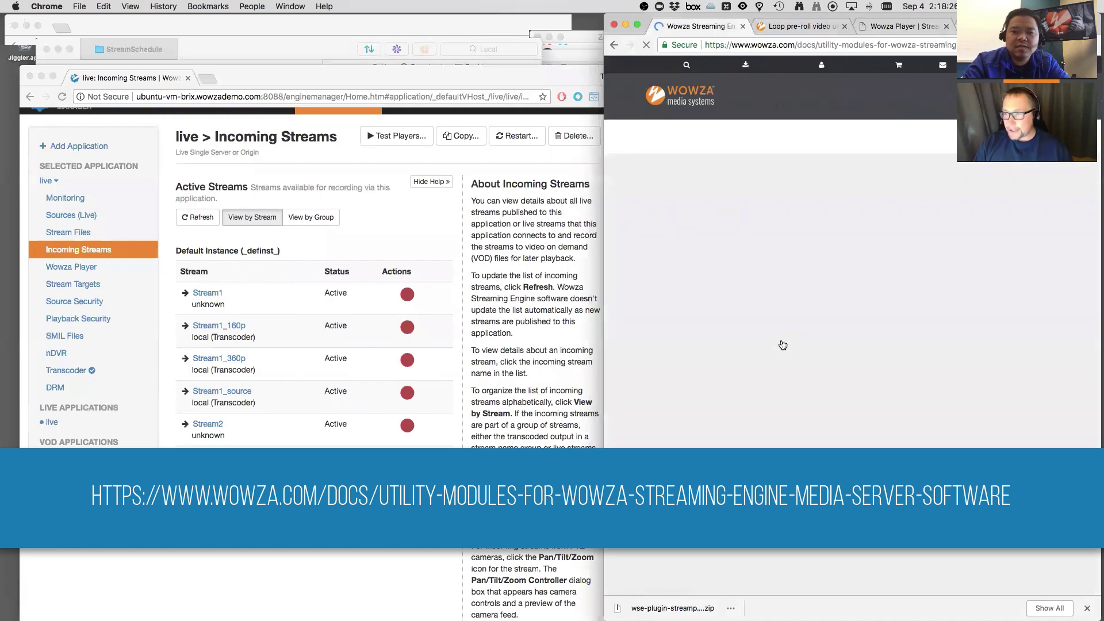
pyautogui.scroll(-3, 782, 342)
pyautogui.scroll(-6, 781, 337)
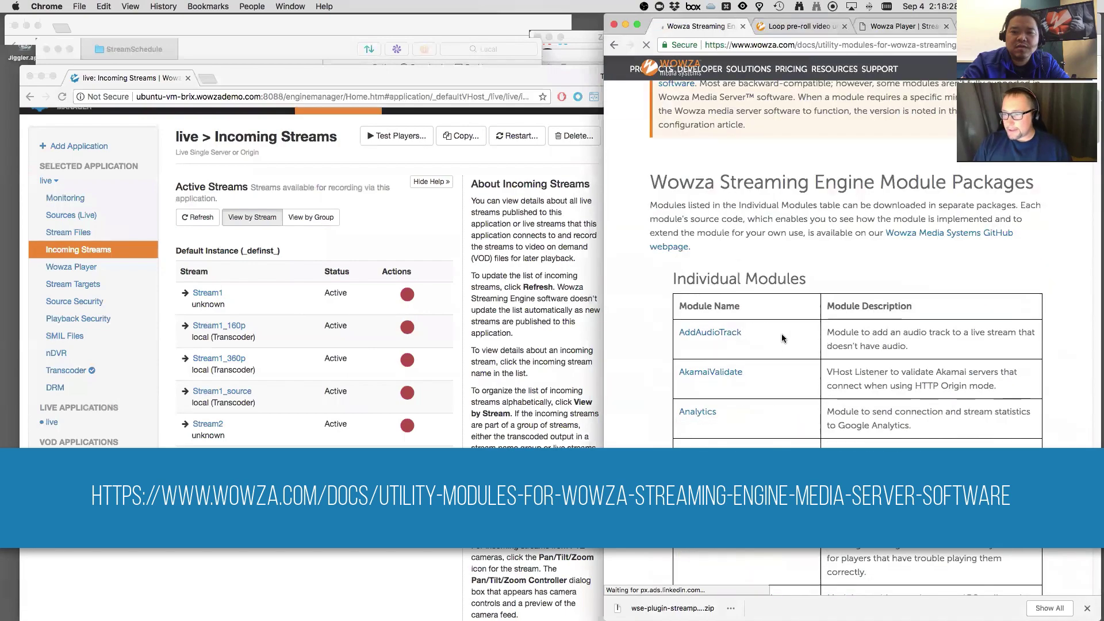
pyautogui.scroll(2, 782, 334)
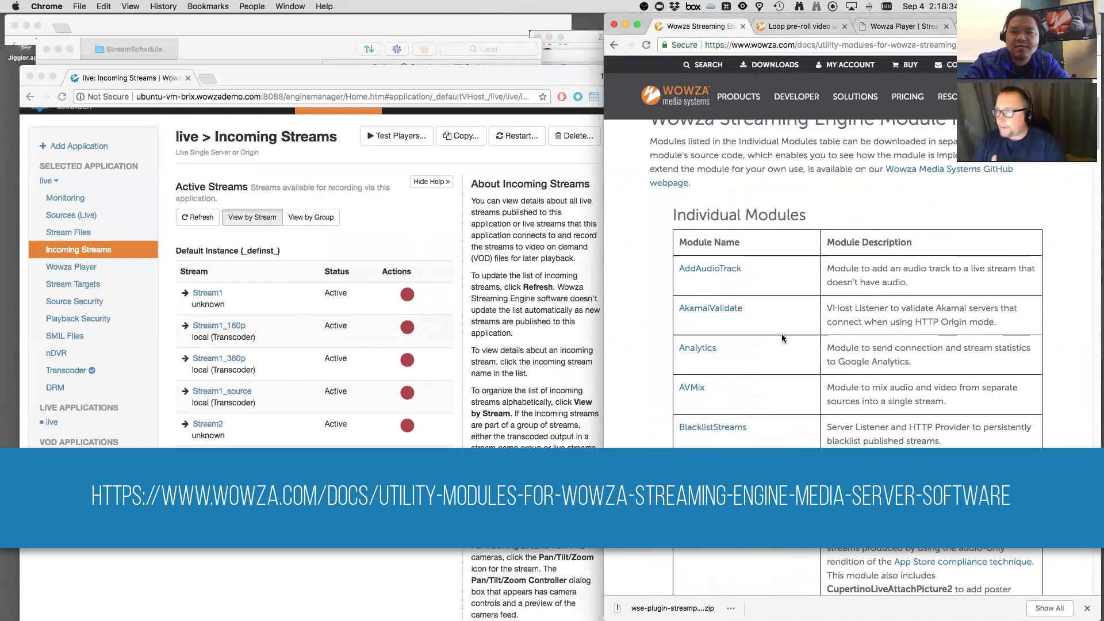
pyautogui.scroll(1, 781, 338)
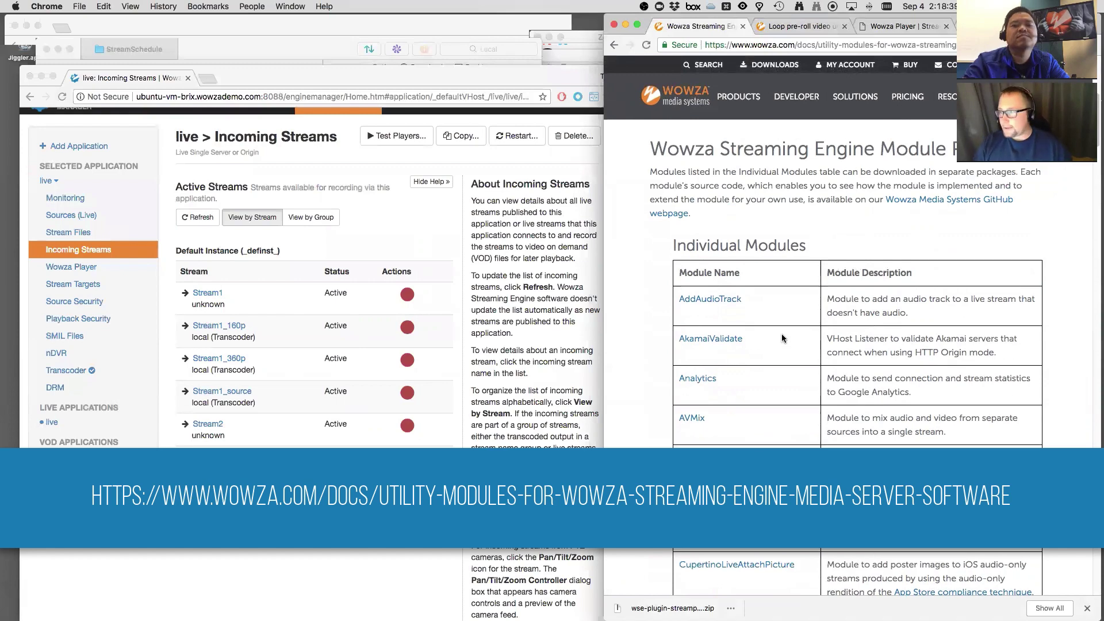
pyautogui.scroll(1, 781, 338)
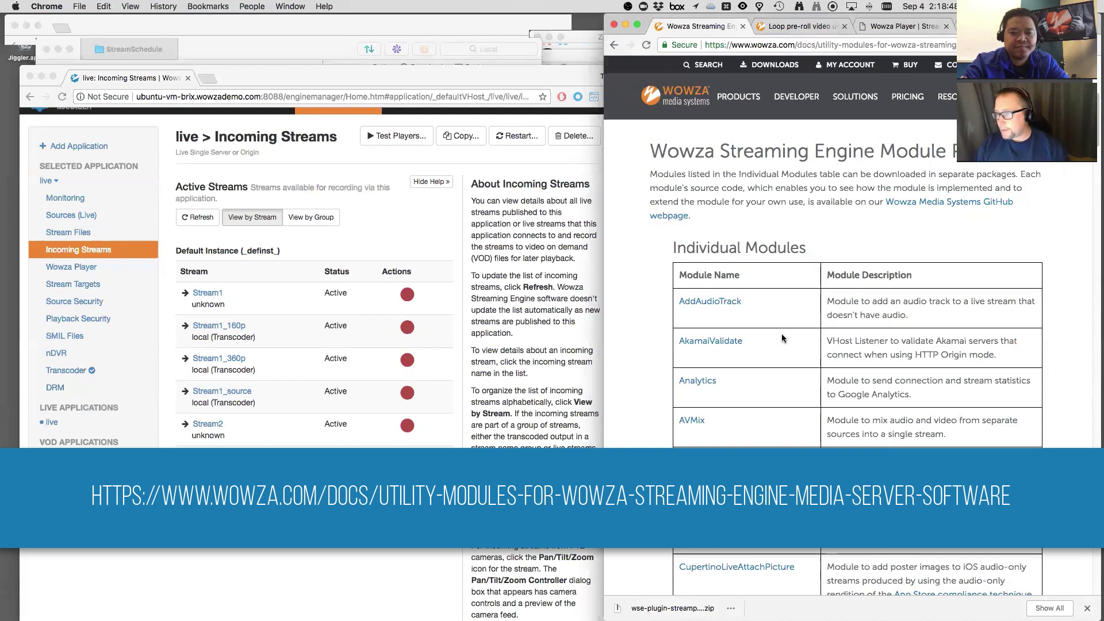
pyautogui.scroll(-1, 781, 336)
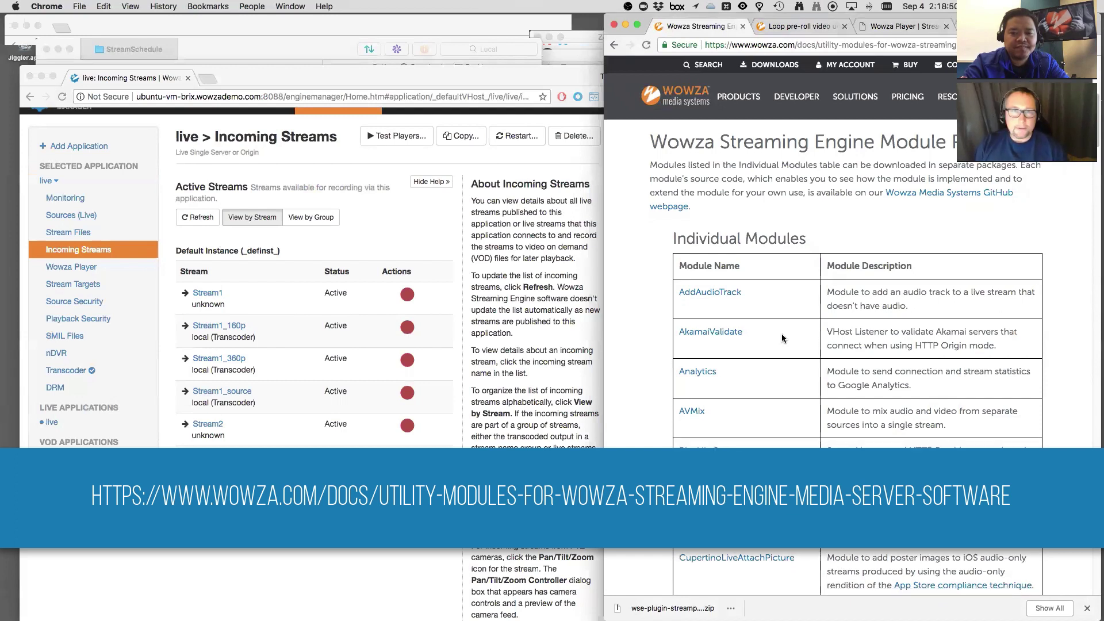
pyautogui.scroll(-1, 781, 337)
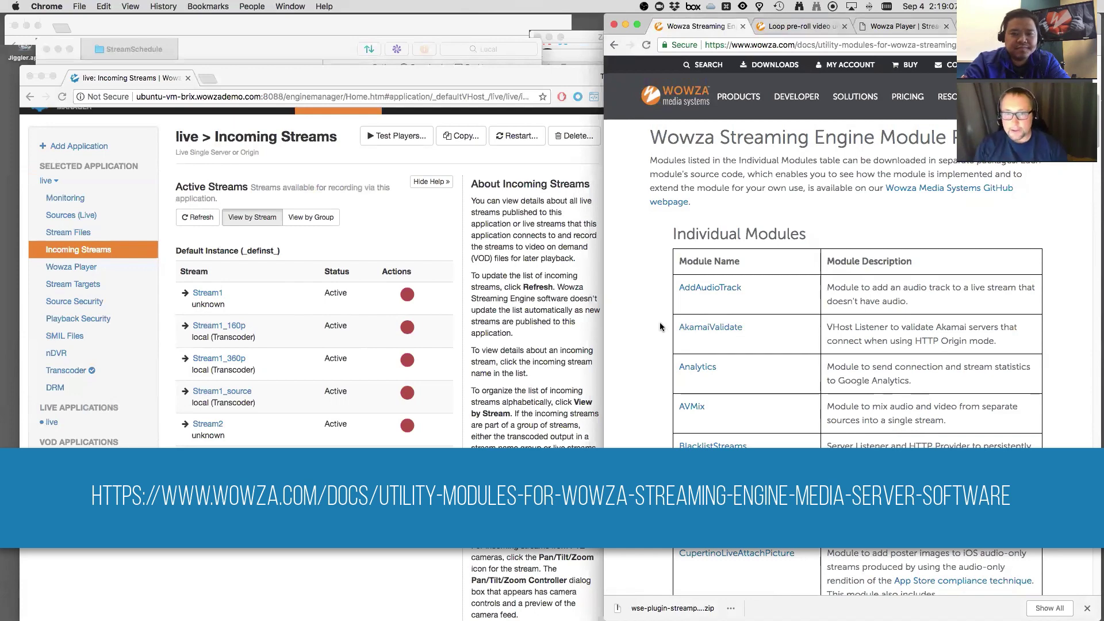
pyautogui.scroll(5, 636, 279)
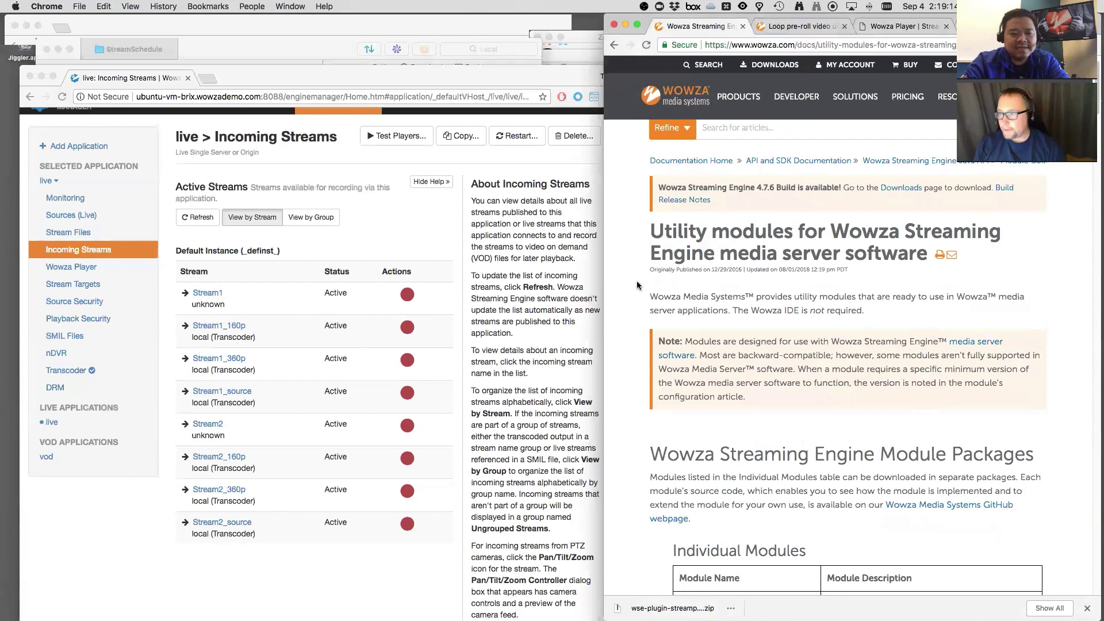
# Step: Play incoming Stream2 of the live application in the Adobe RTMP test player, stop playback and close the player
pyautogui.click(276, 427)
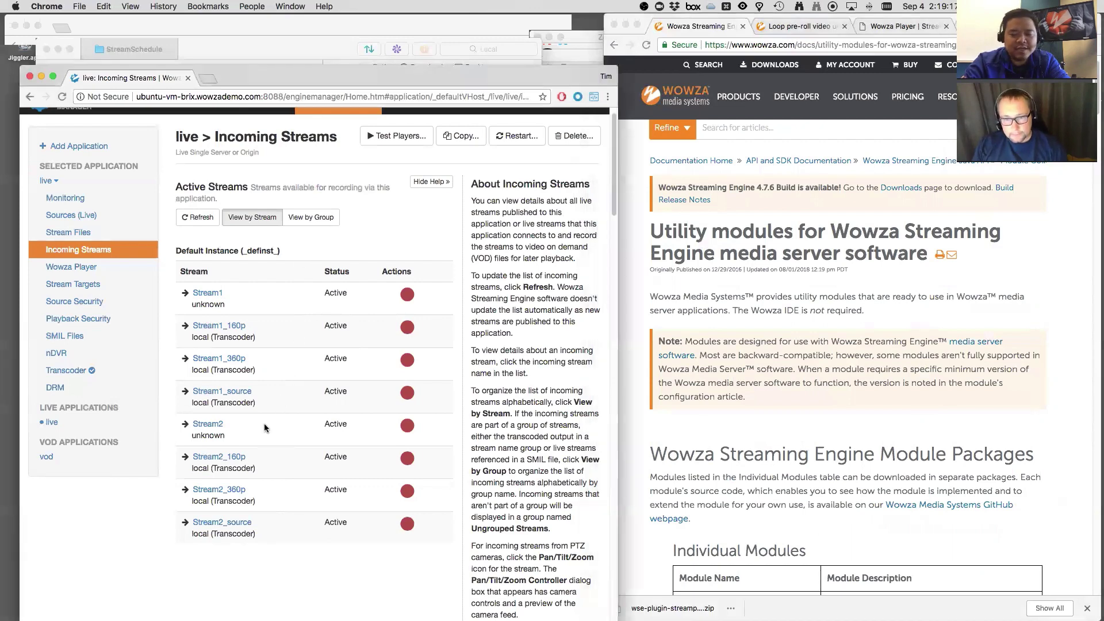
pyautogui.click(218, 425)
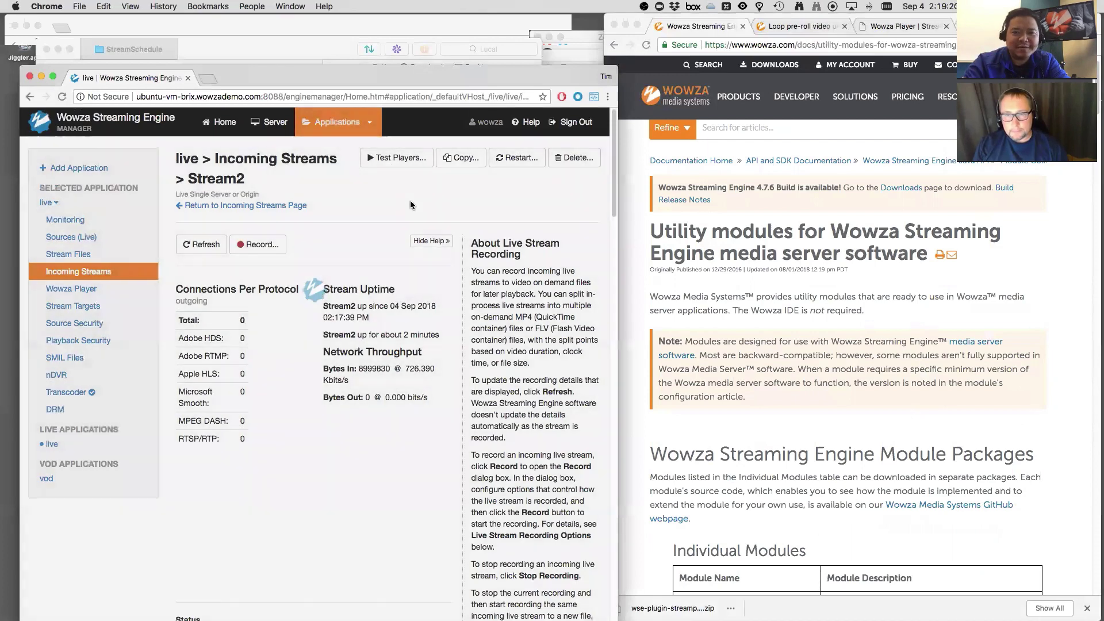
pyautogui.click(396, 158)
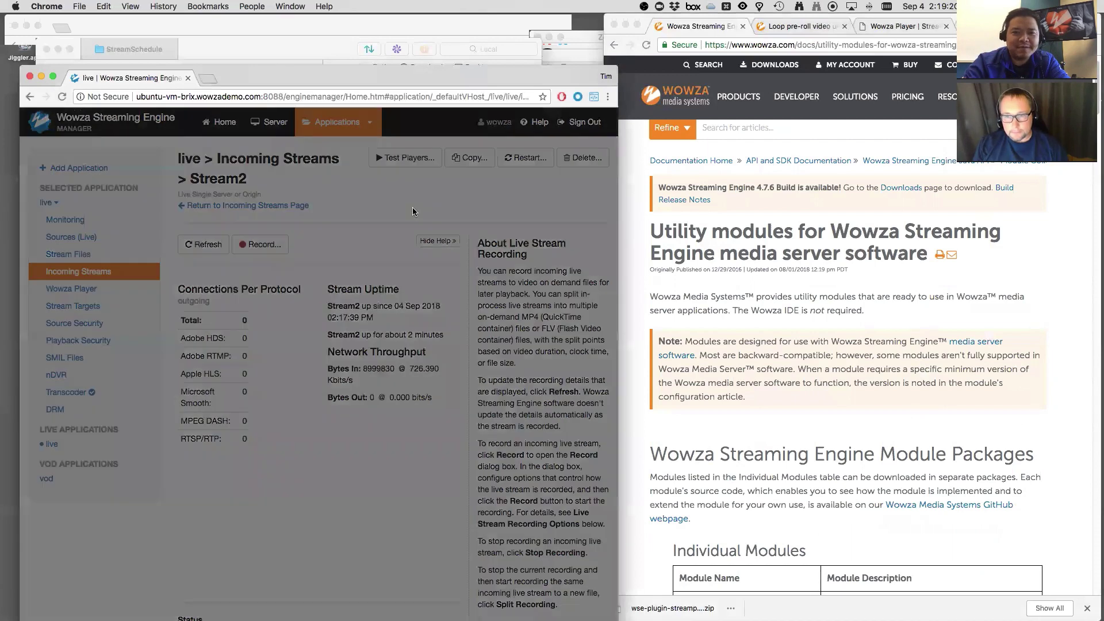
pyautogui.click(464, 253)
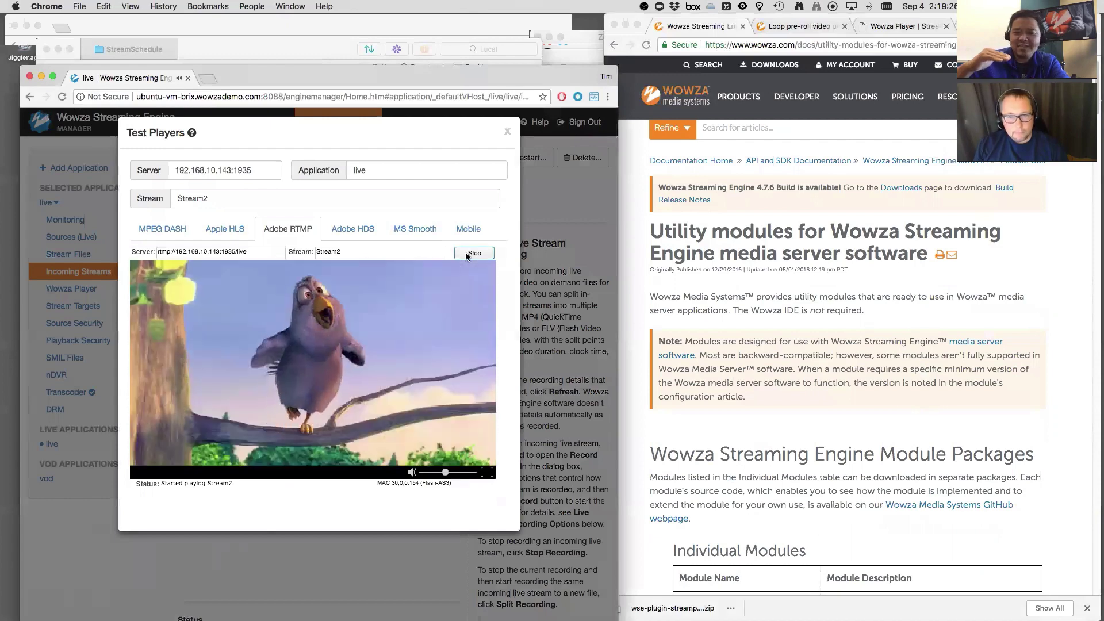
pyautogui.click(464, 253)
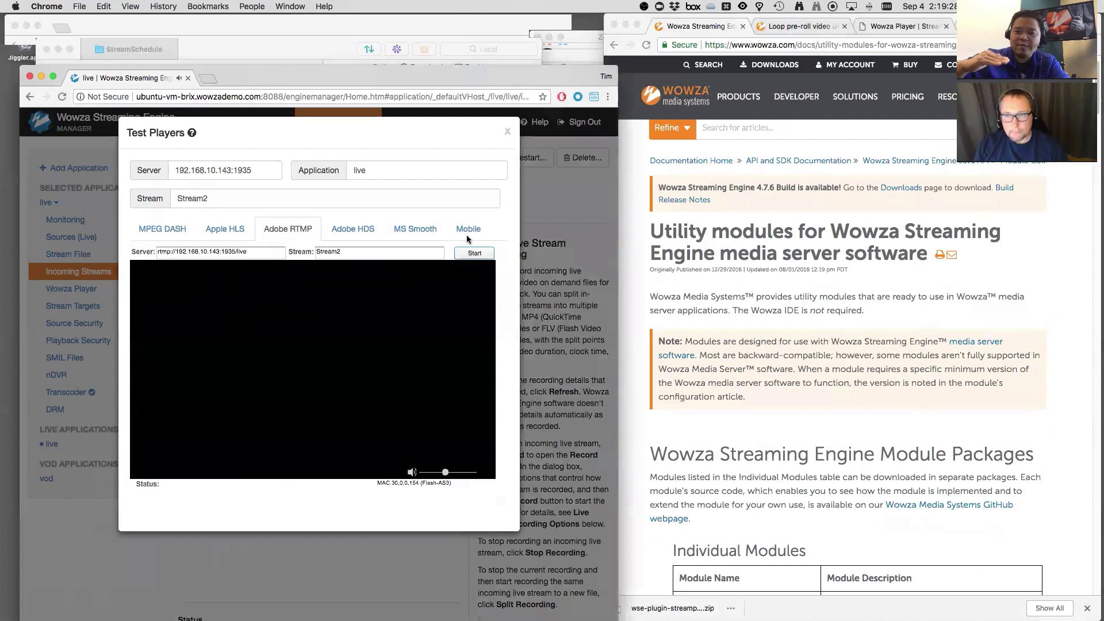
pyautogui.click(507, 132)
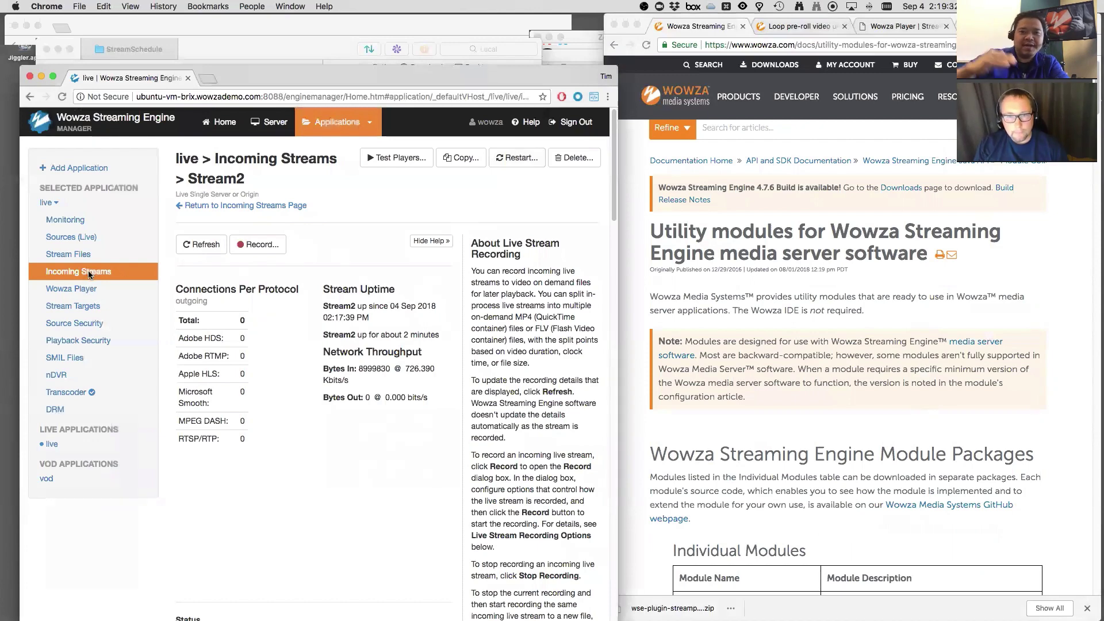
# Step: Play incoming Stream1 of the live application in the Adobe RTMP test player, stop playback and close the player
pyautogui.click(89, 274)
pyautogui.click(206, 315)
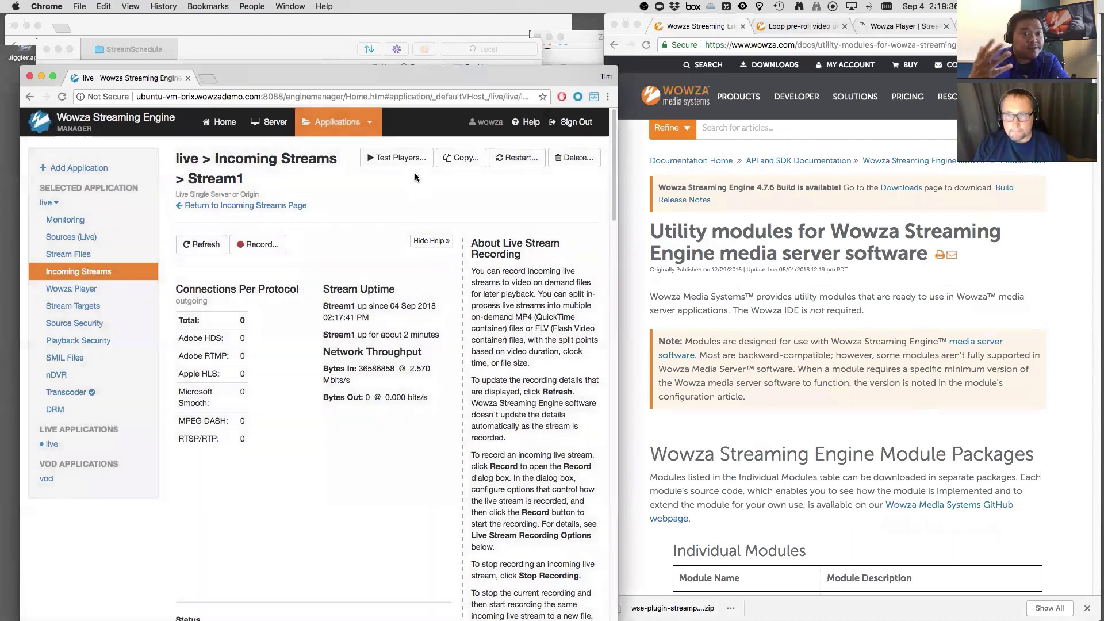
pyautogui.click(415, 165)
pyautogui.click(472, 255)
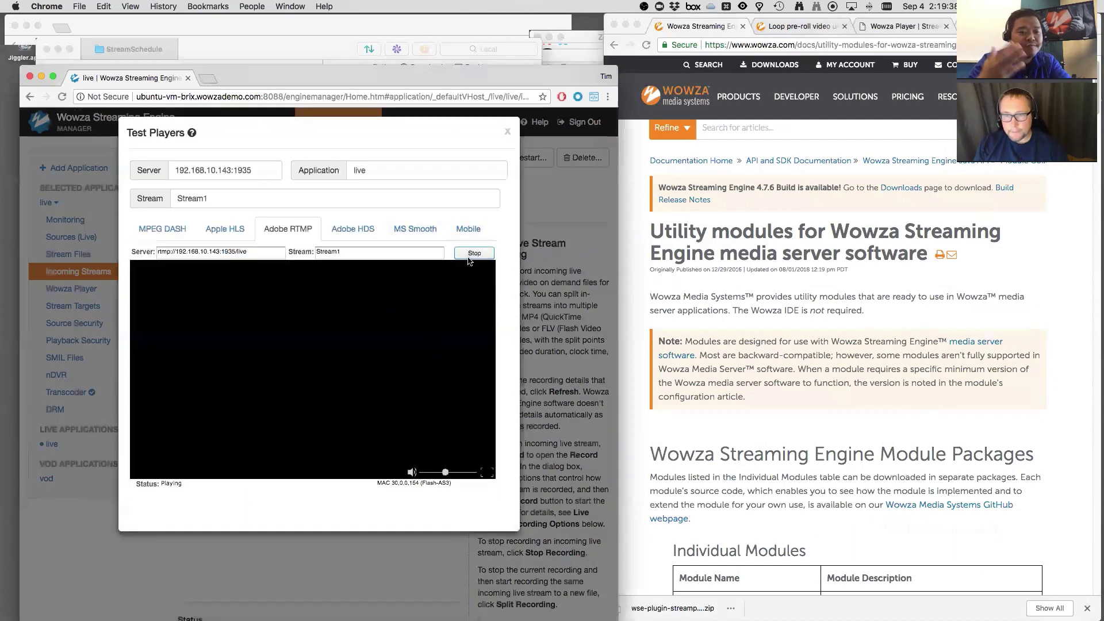
pyautogui.click(473, 254)
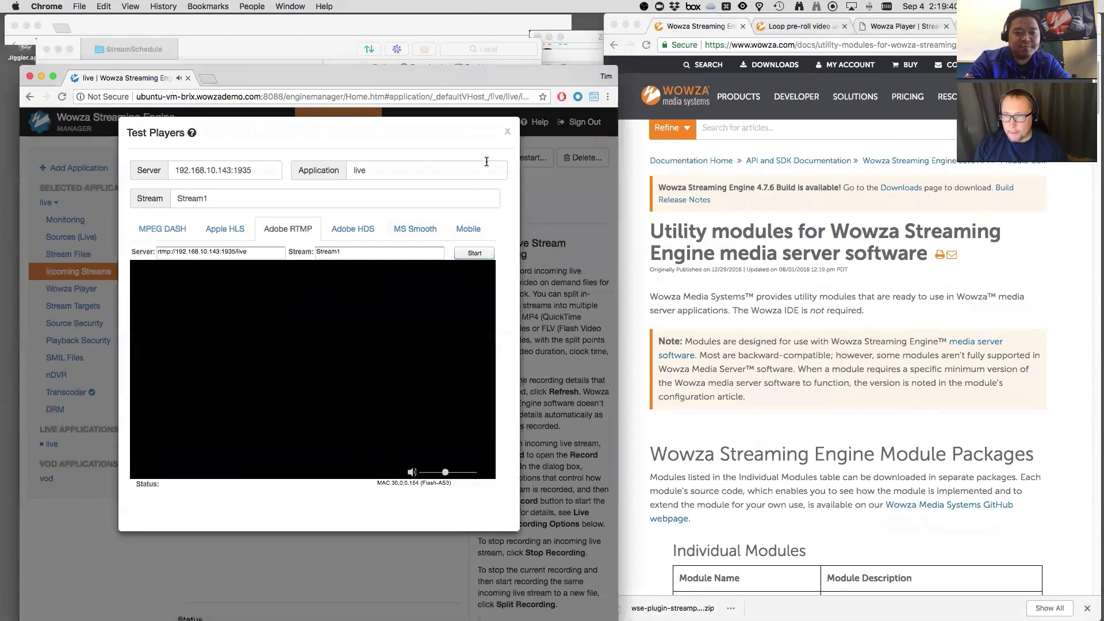
pyautogui.click(507, 132)
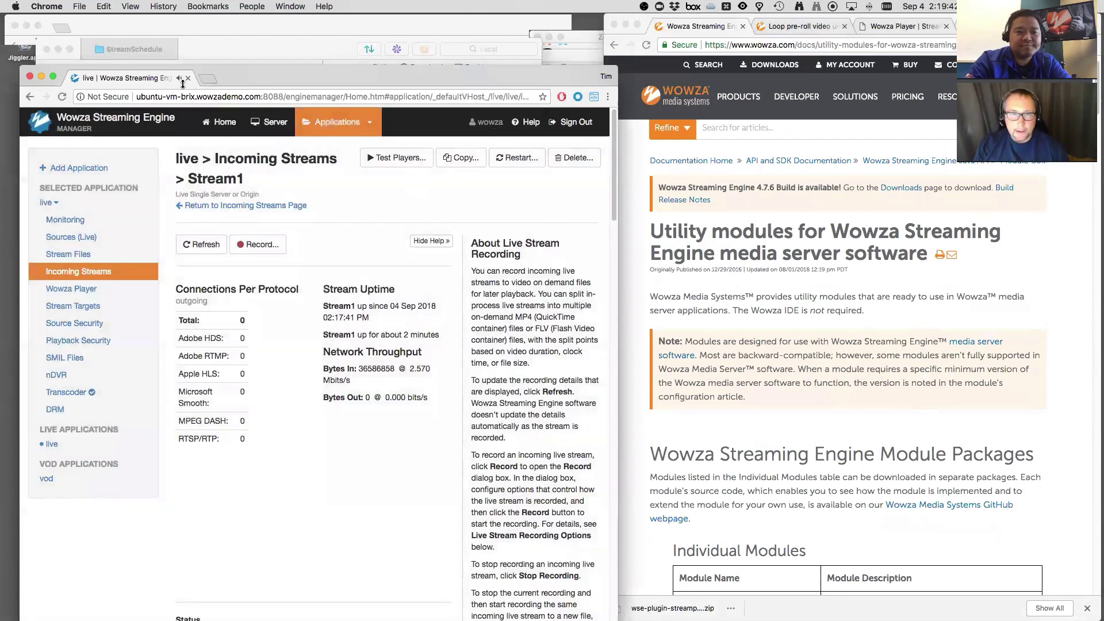
# Step: Switch to streamschedule.smil in TextWrangler and examine the martian, mib and trek video entries of playlist pl1
pyautogui.press('super+Tab')
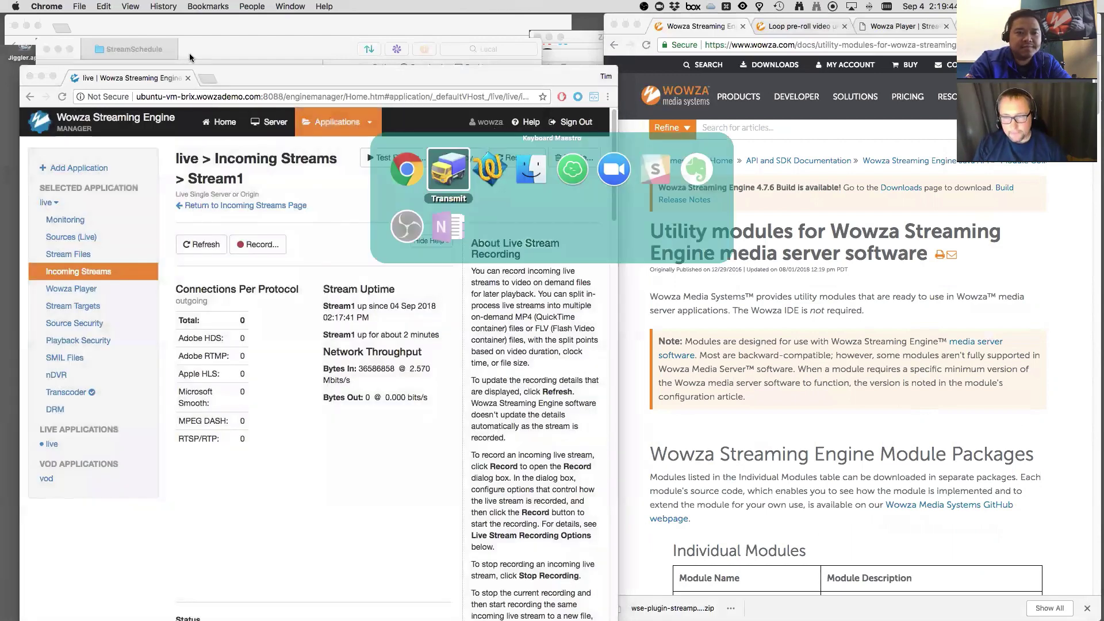
pyautogui.click(232, 191)
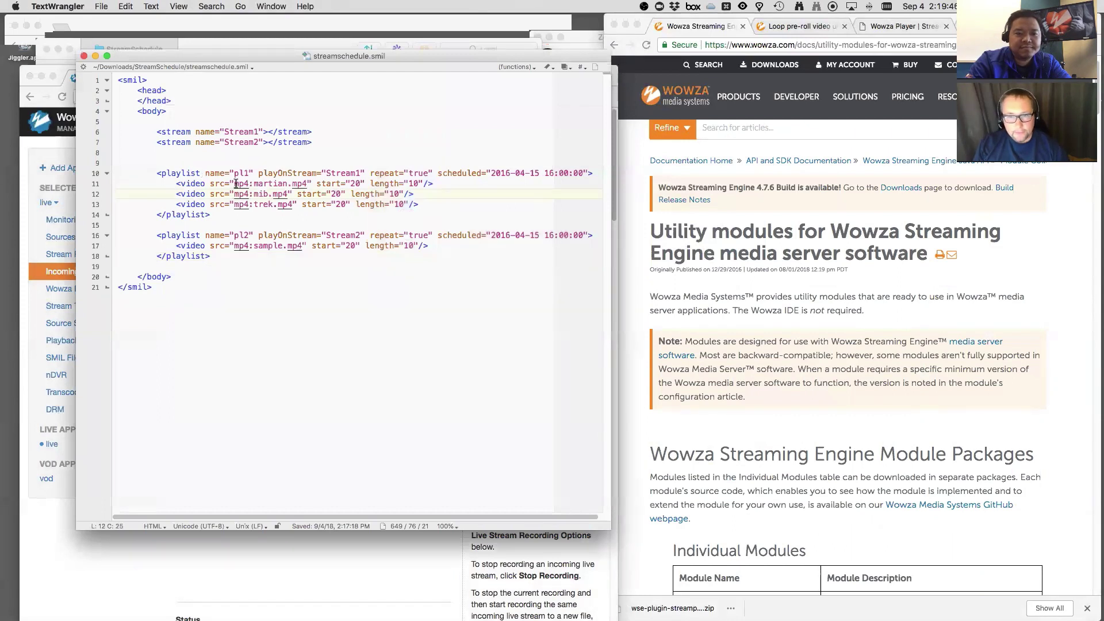
pyautogui.moveTo(236, 183); pyautogui.dragTo(297, 205)
pyautogui.click(297, 206)
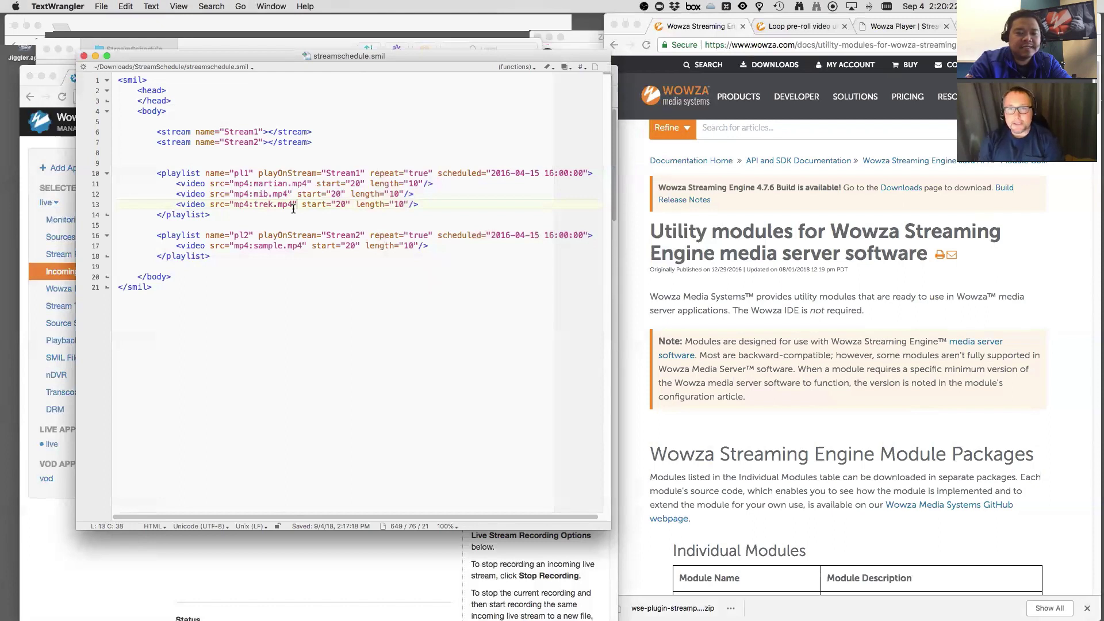
pyautogui.doubleClick(272, 184)
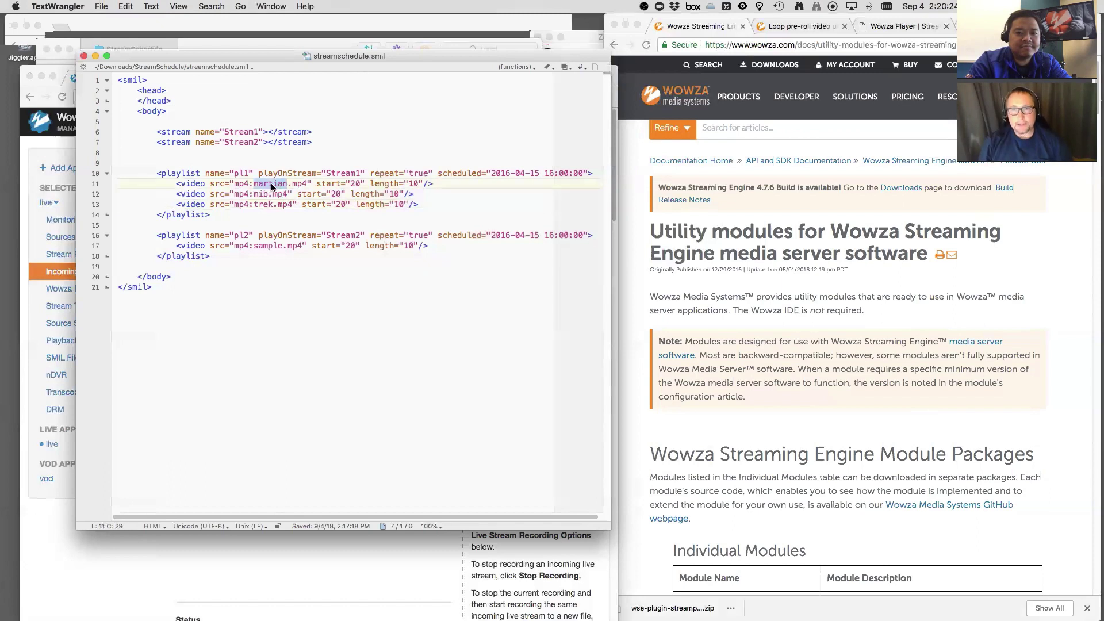
pyautogui.doubleClick(260, 195)
pyautogui.doubleClick(264, 204)
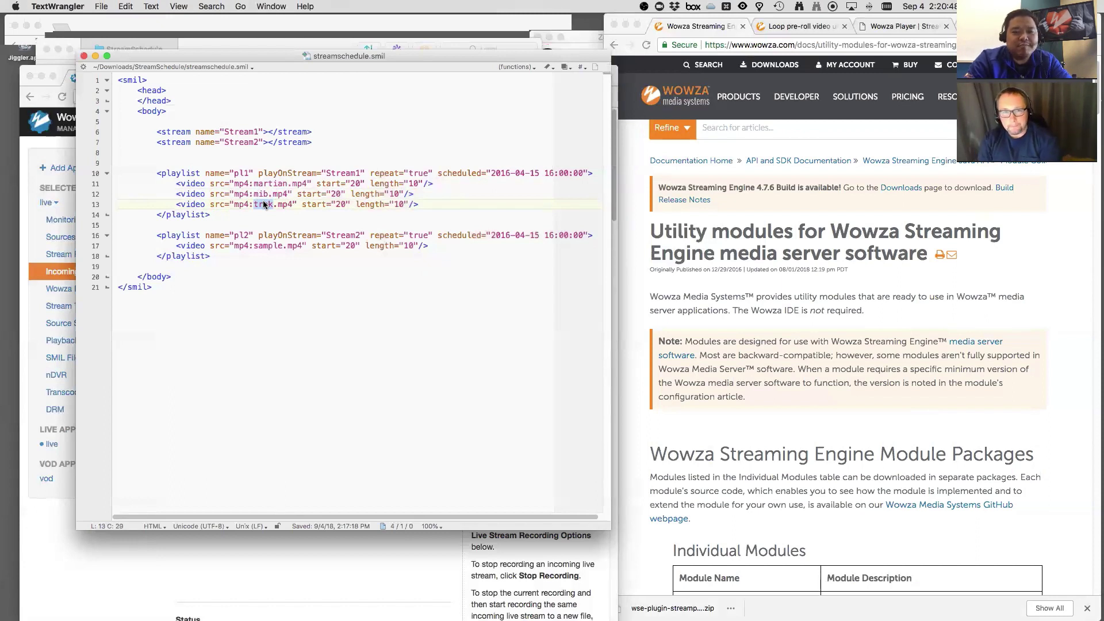
# Step: Switch back to Wowza Streaming Engine Manager in Chrome, play Stream1 in the Adobe RTMP test player and close the player
pyautogui.click(67, 86)
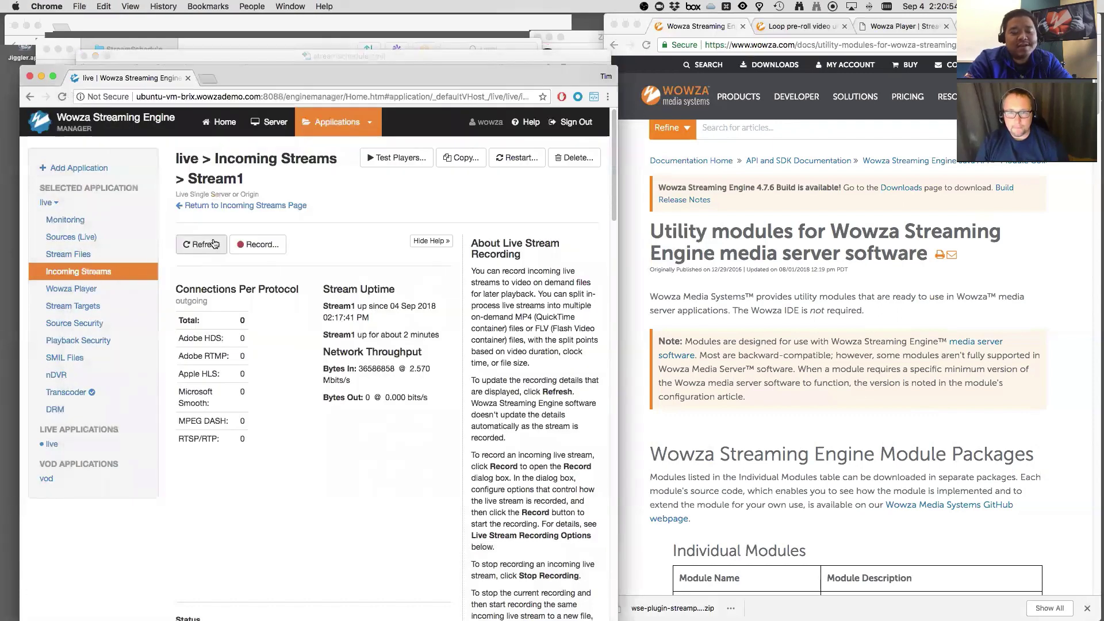
pyautogui.click(404, 164)
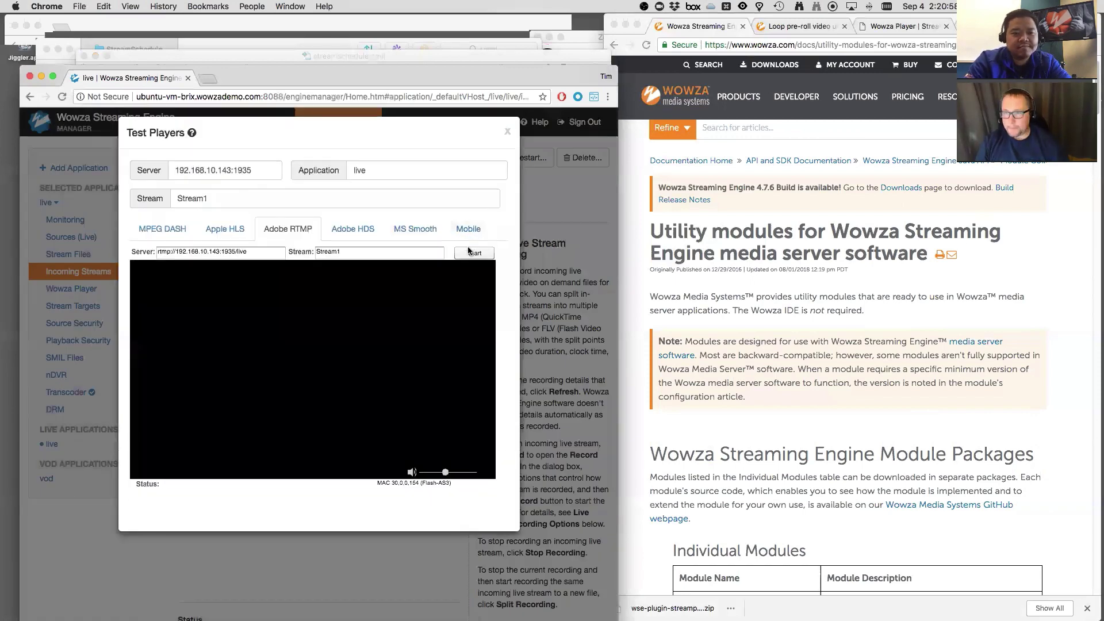
pyautogui.click(411, 472)
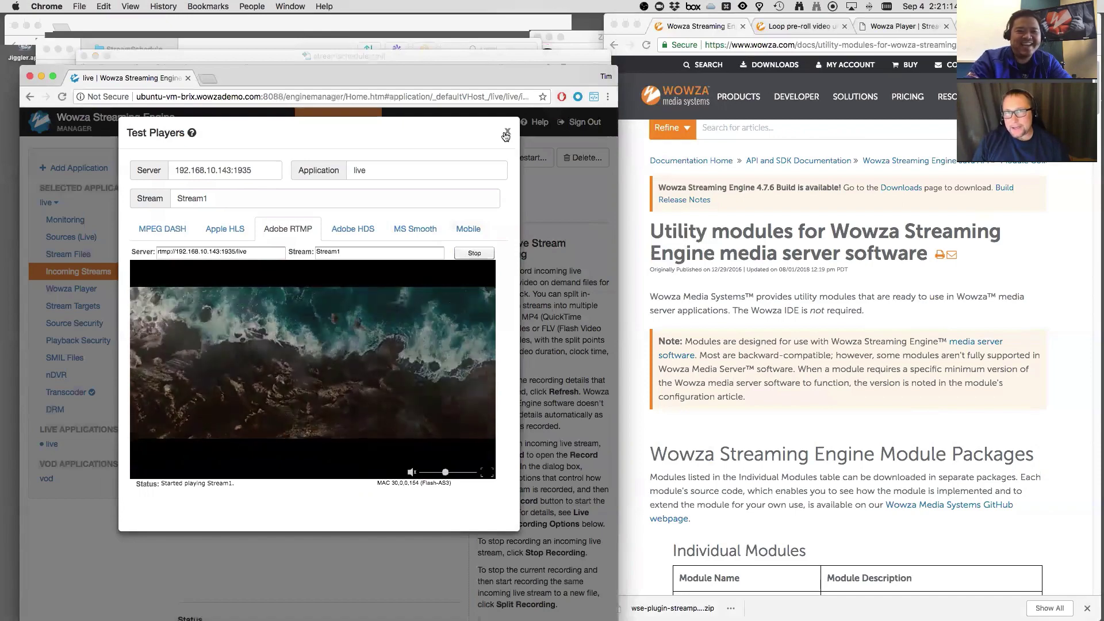
pyautogui.click(505, 133)
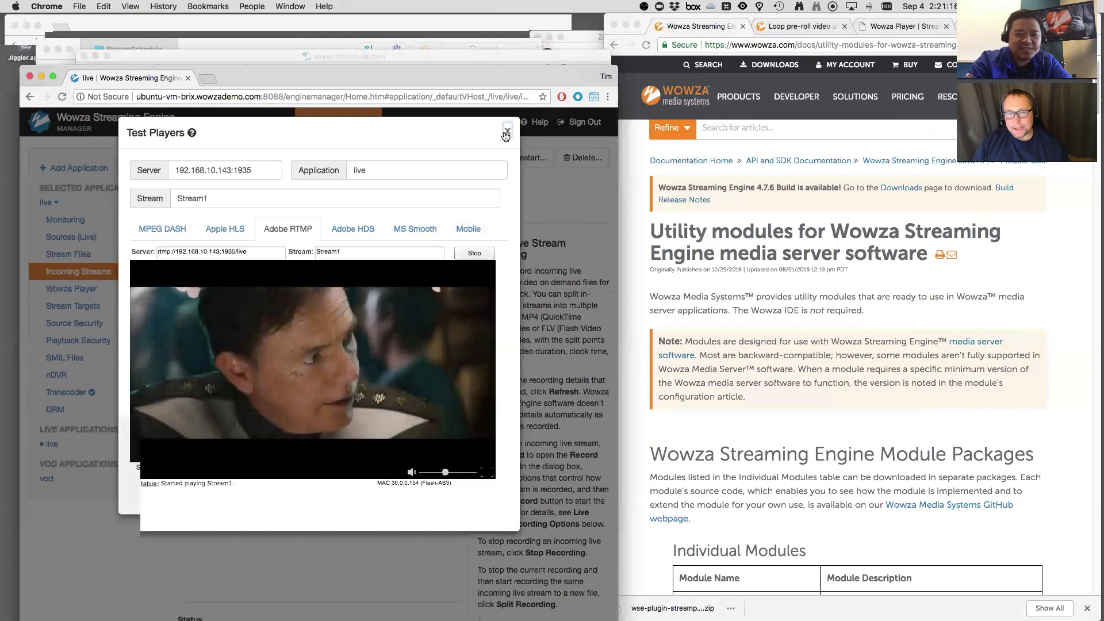
# Step: Open Stream2 from the live application's incoming streams, play it in the Adobe RTMP test player, stop playback and close the player
pyautogui.click(250, 208)
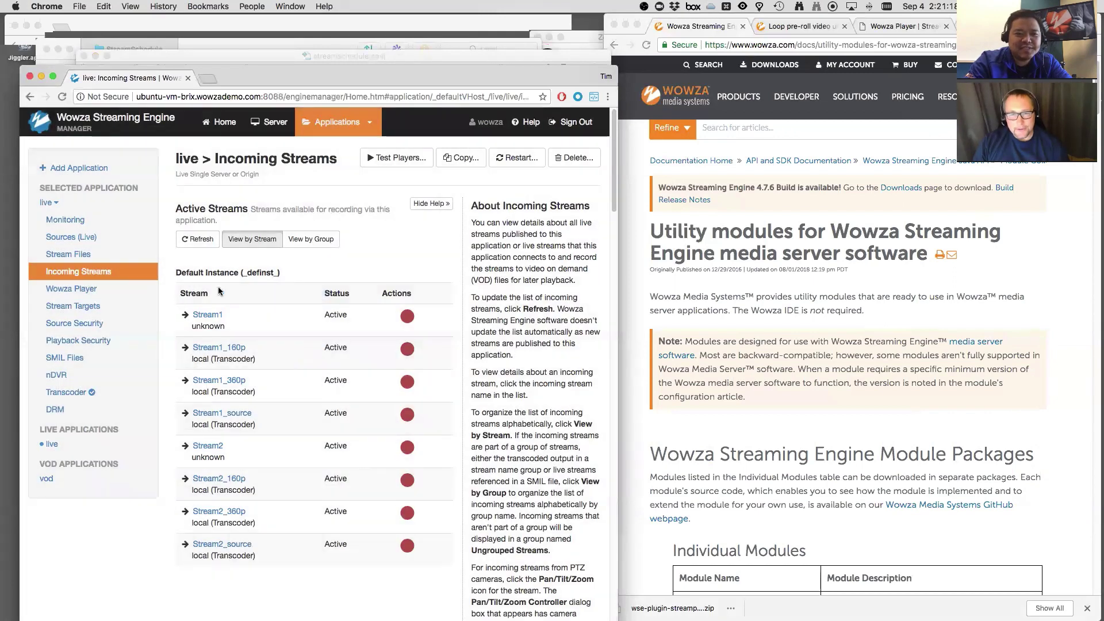
pyautogui.scroll(-1, 210, 345)
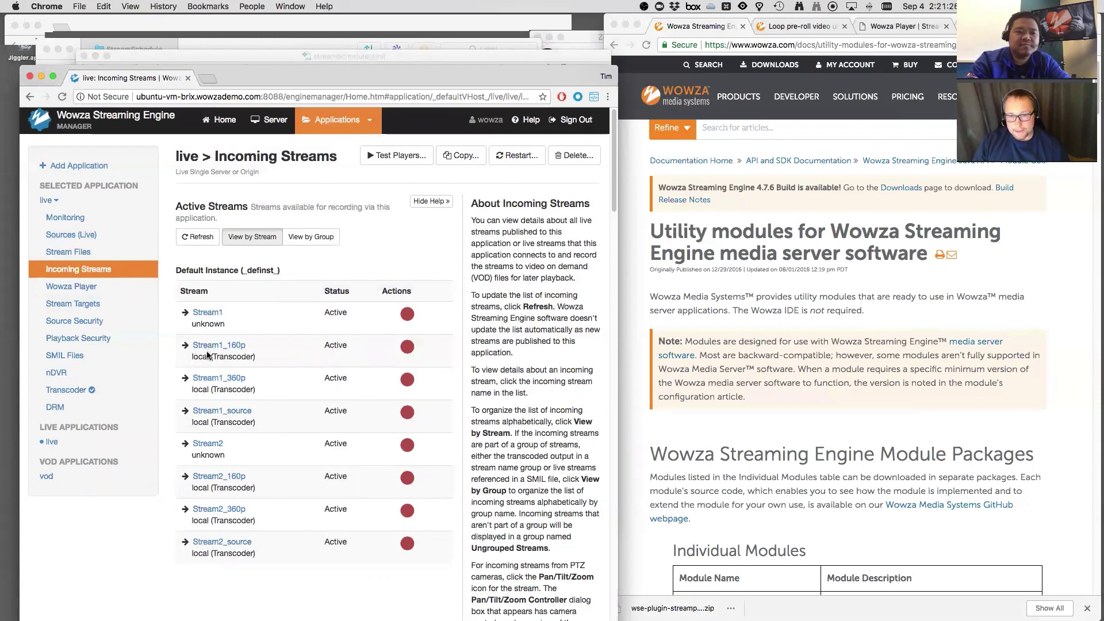
pyautogui.click(202, 447)
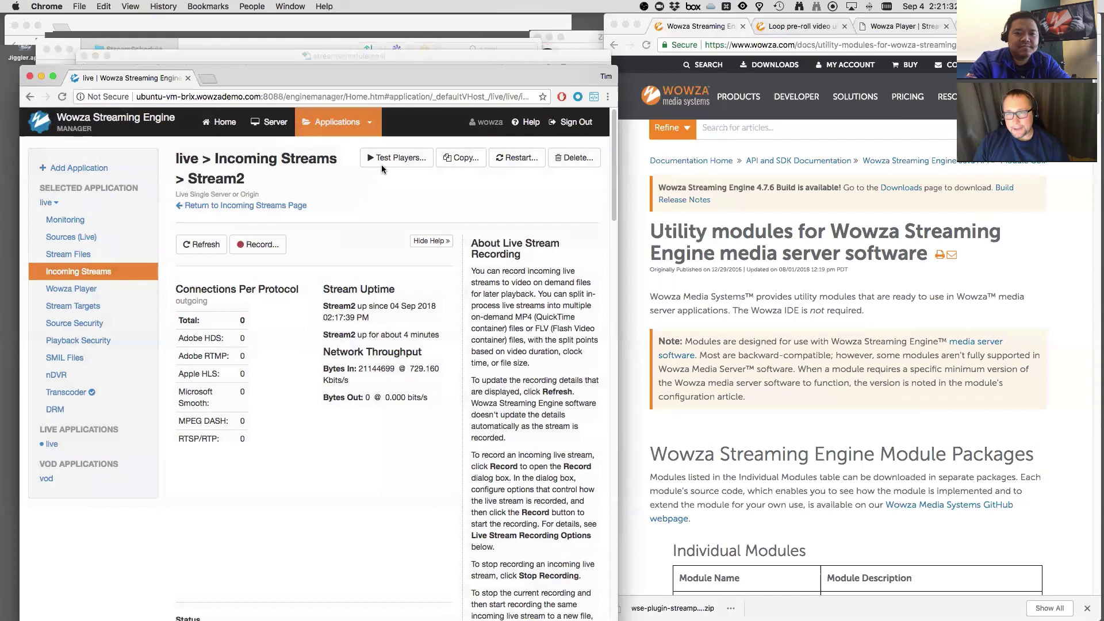
pyautogui.click(382, 166)
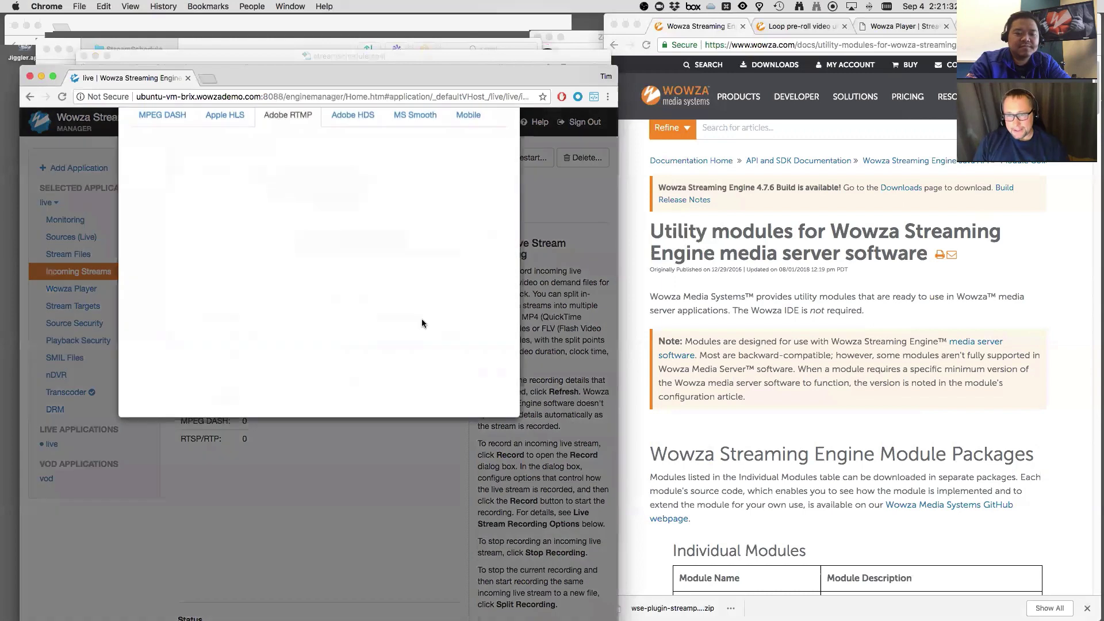
pyautogui.click(473, 253)
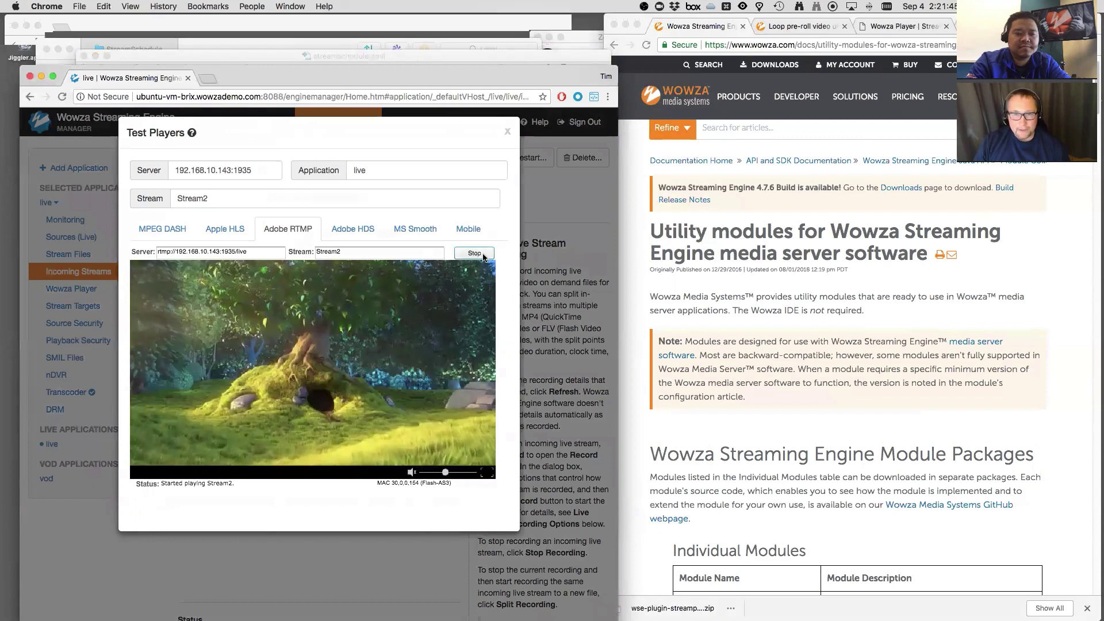
pyautogui.click(475, 253)
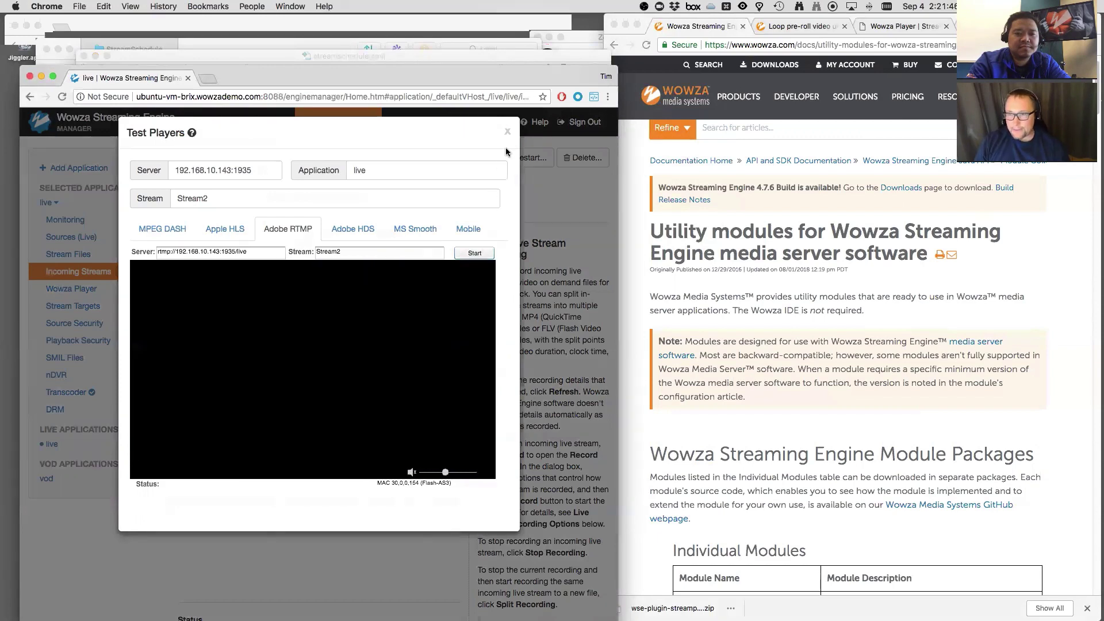
pyautogui.click(507, 132)
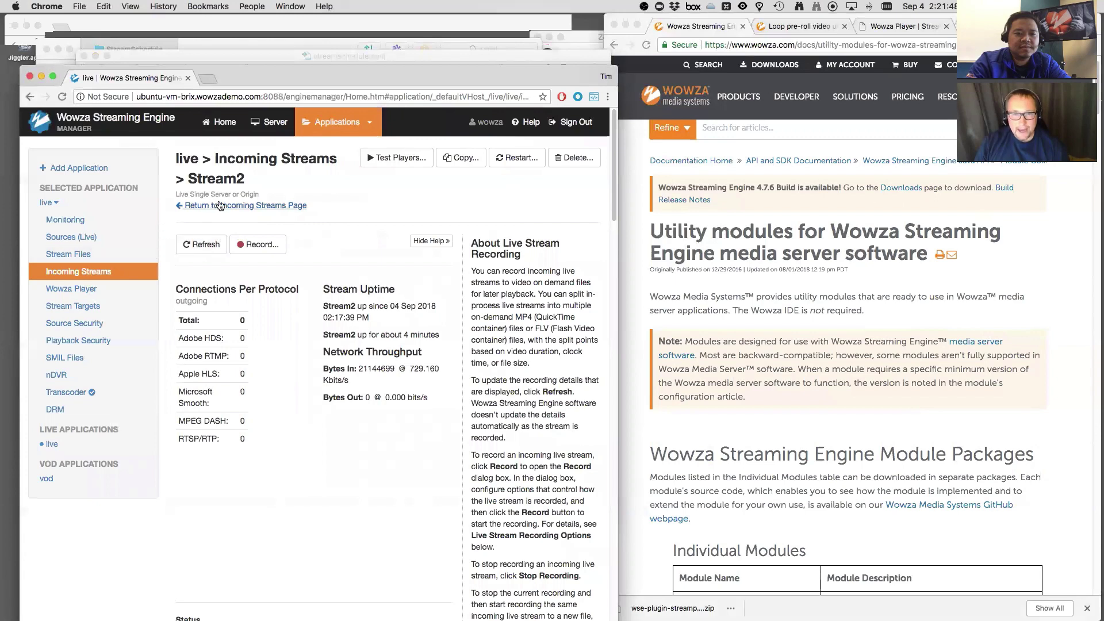
# Step: Return to the incoming streams, open Stream1, play it in the Adobe RTMP test player and close the player
pyautogui.click(219, 205)
pyautogui.click(209, 315)
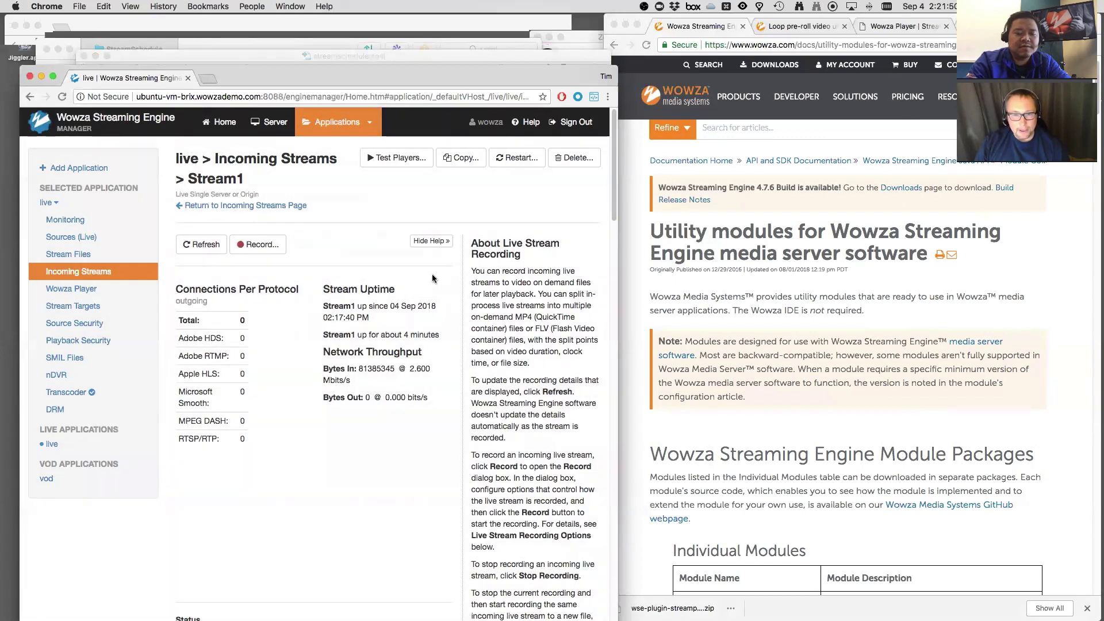
pyautogui.click(399, 158)
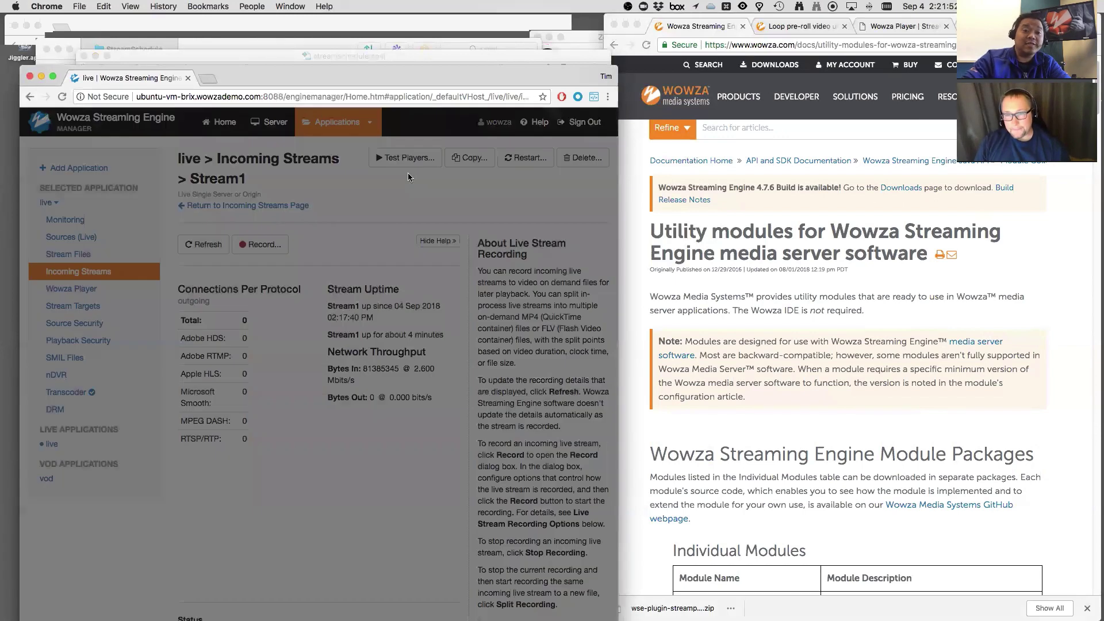
pyautogui.click(468, 253)
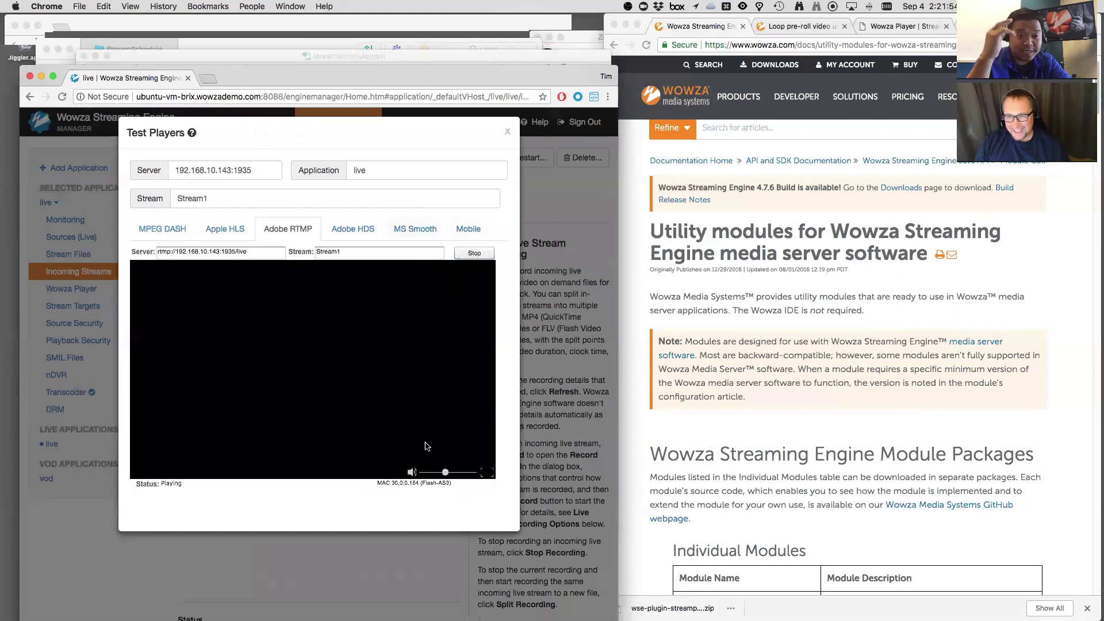
pyautogui.click(412, 471)
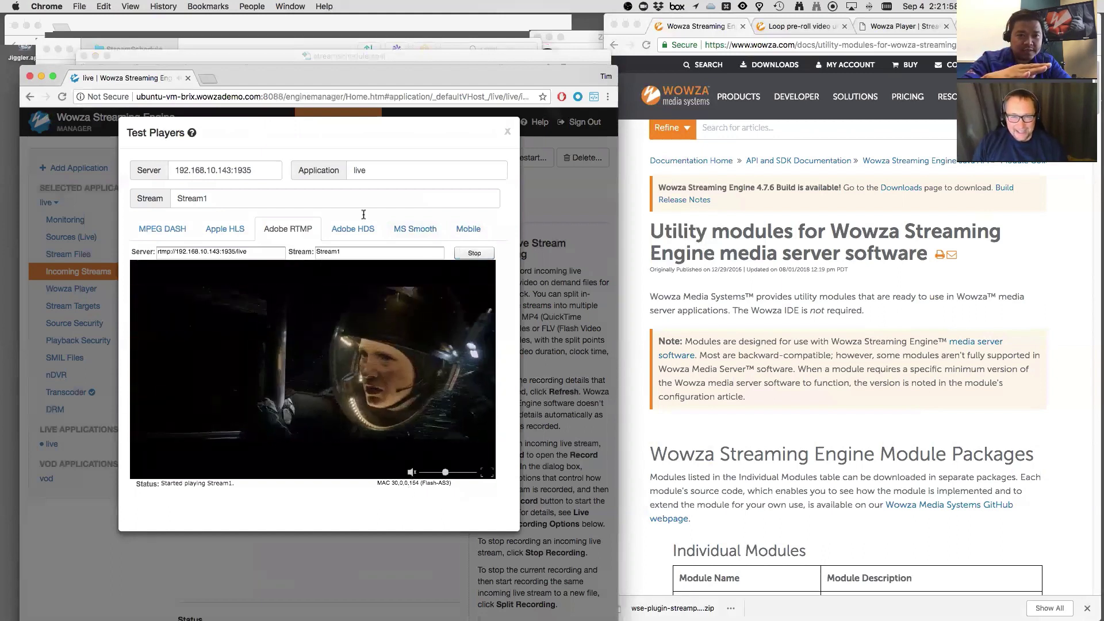
pyautogui.press('Escape')
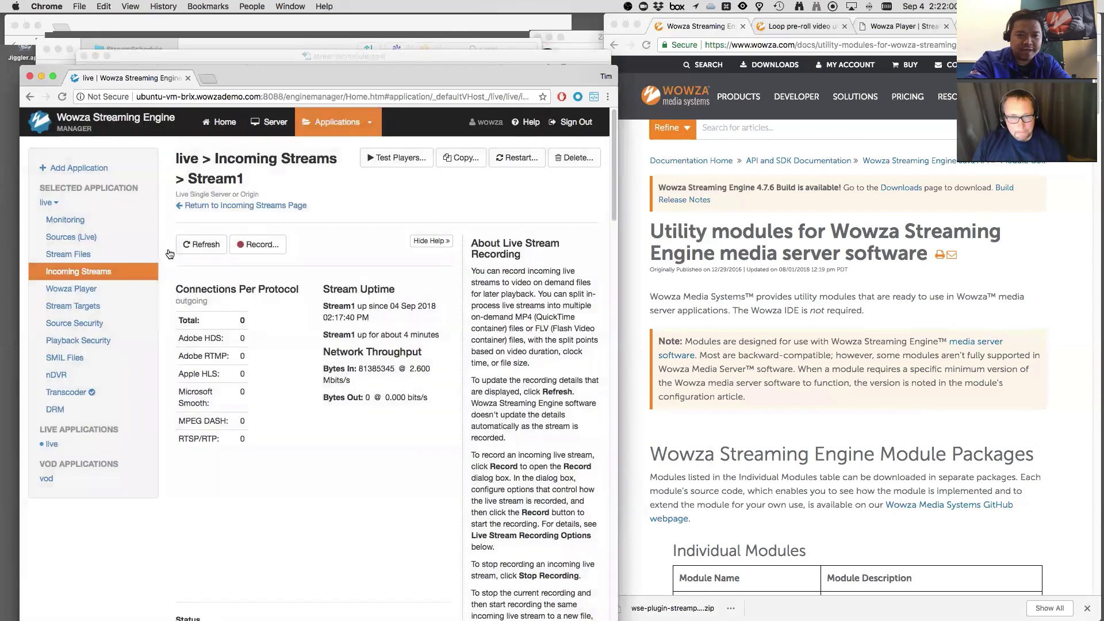
# Step: Disable the Transcoder for the live application
pyautogui.click(89, 274)
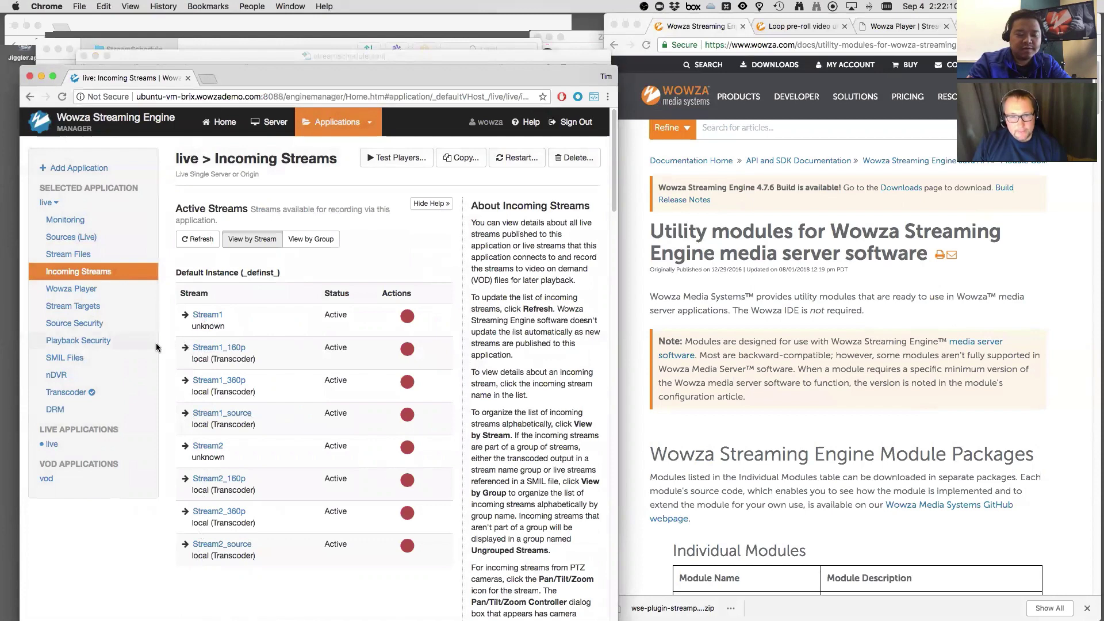
pyautogui.click(74, 393)
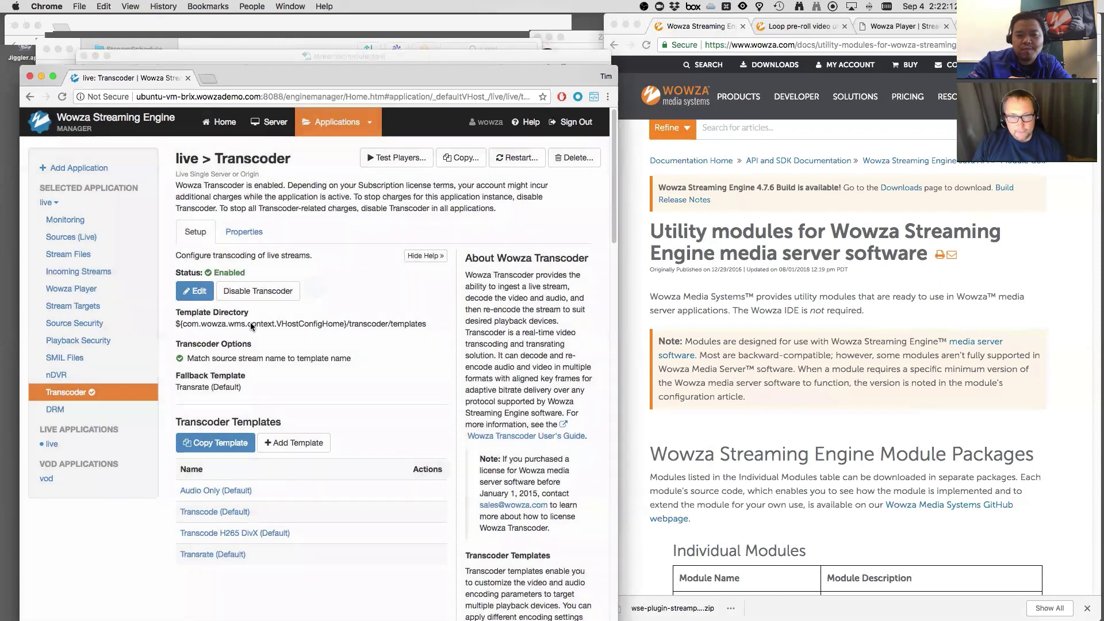
pyautogui.click(260, 292)
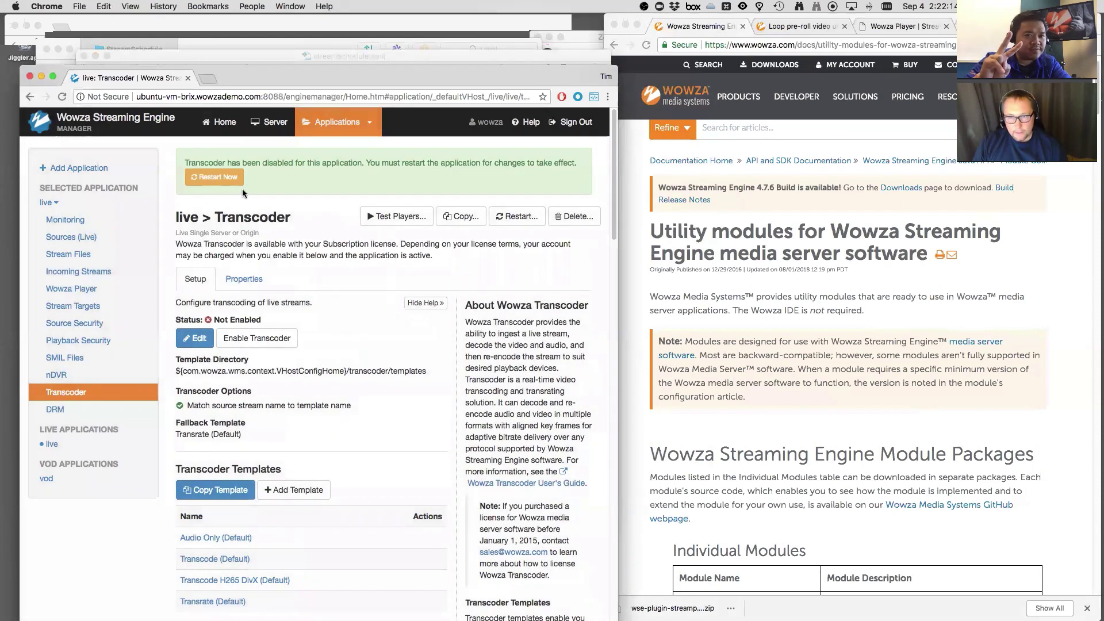
# Step: Restart the Wowza Streaming Engine server from its server setup and confirm the restart
pyautogui.click(270, 127)
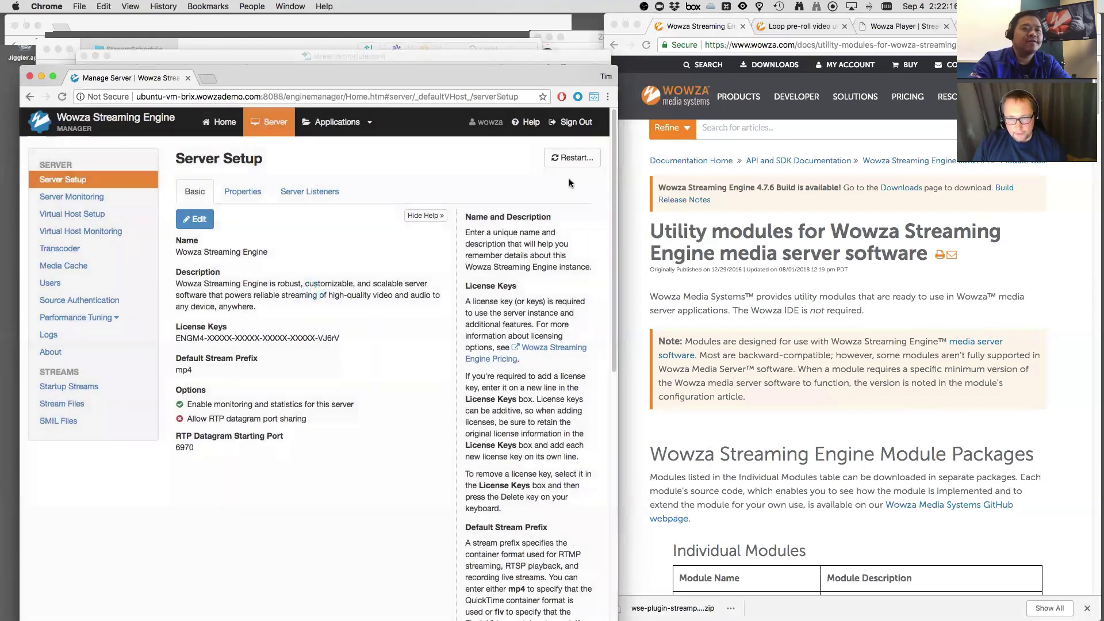
pyautogui.click(572, 158)
pyautogui.click(453, 244)
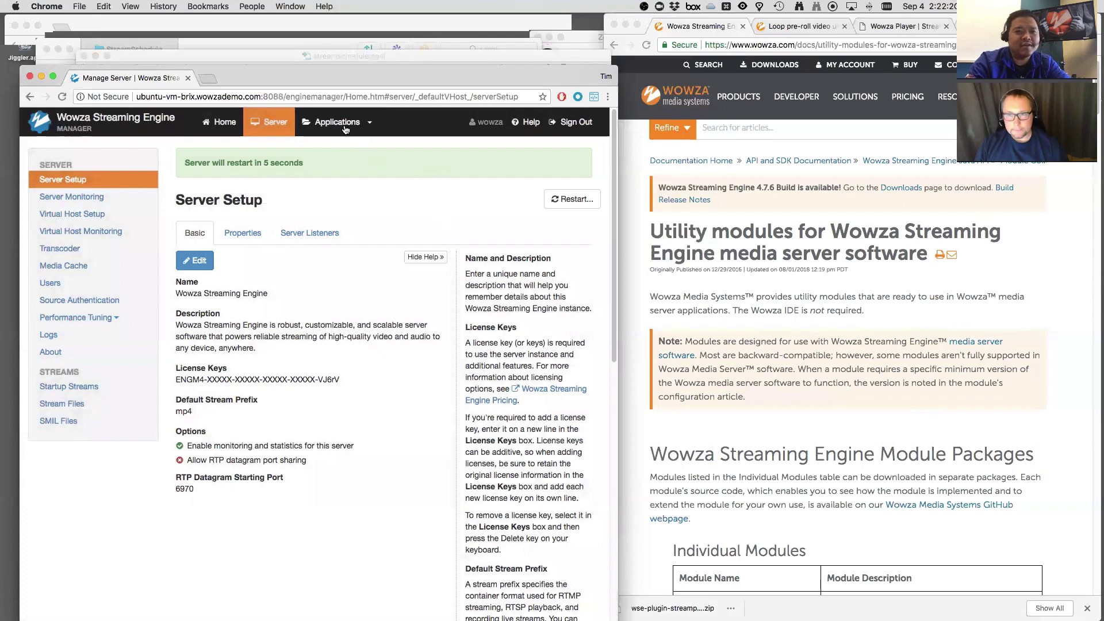
# Step: Refresh the live application's incoming streams list and check the detail pages of Stream2 and Stream1
pyautogui.click(341, 122)
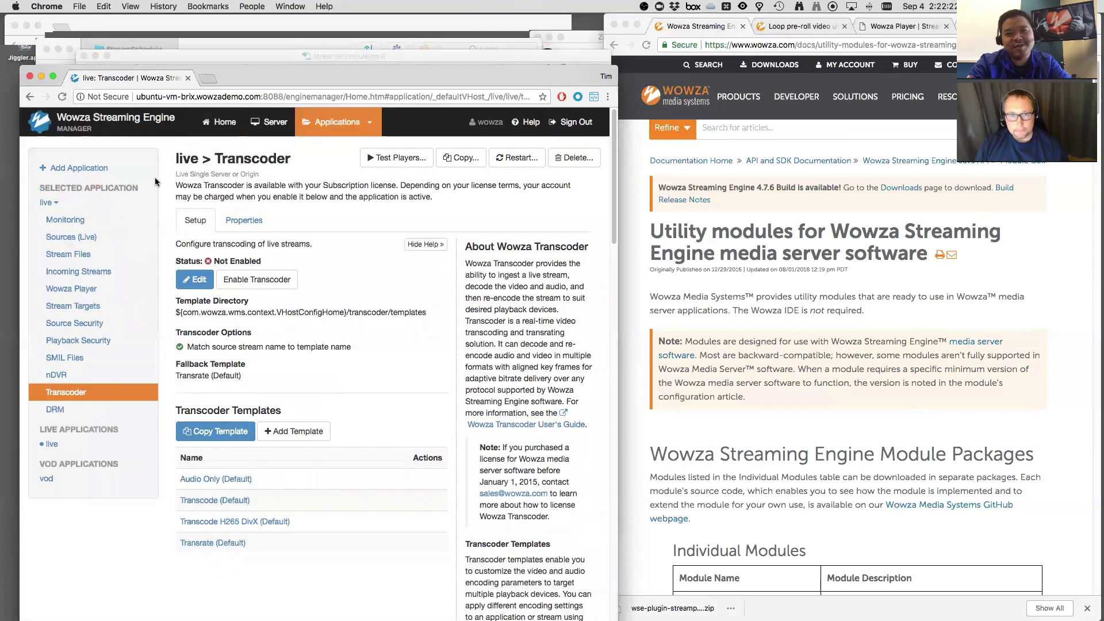
pyautogui.click(66, 271)
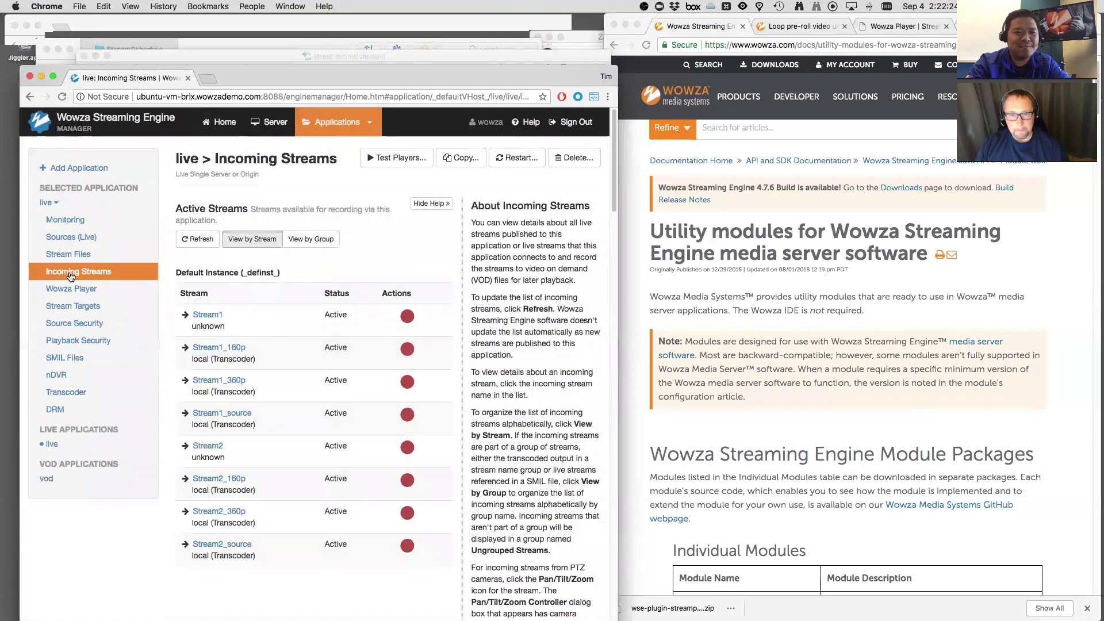
pyautogui.click(201, 239)
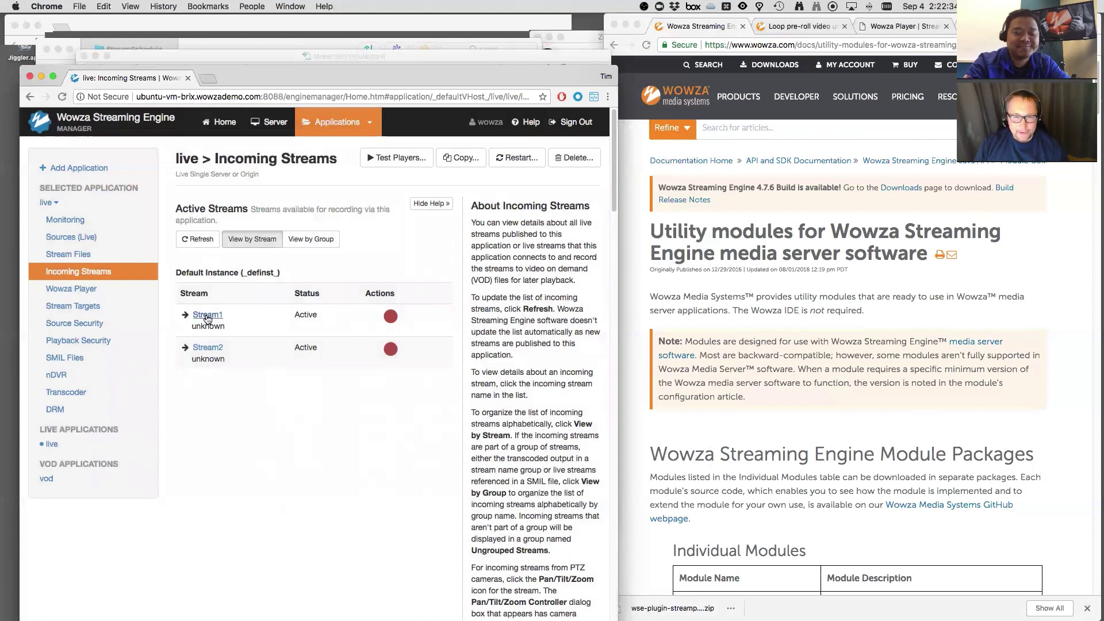
pyautogui.click(207, 348)
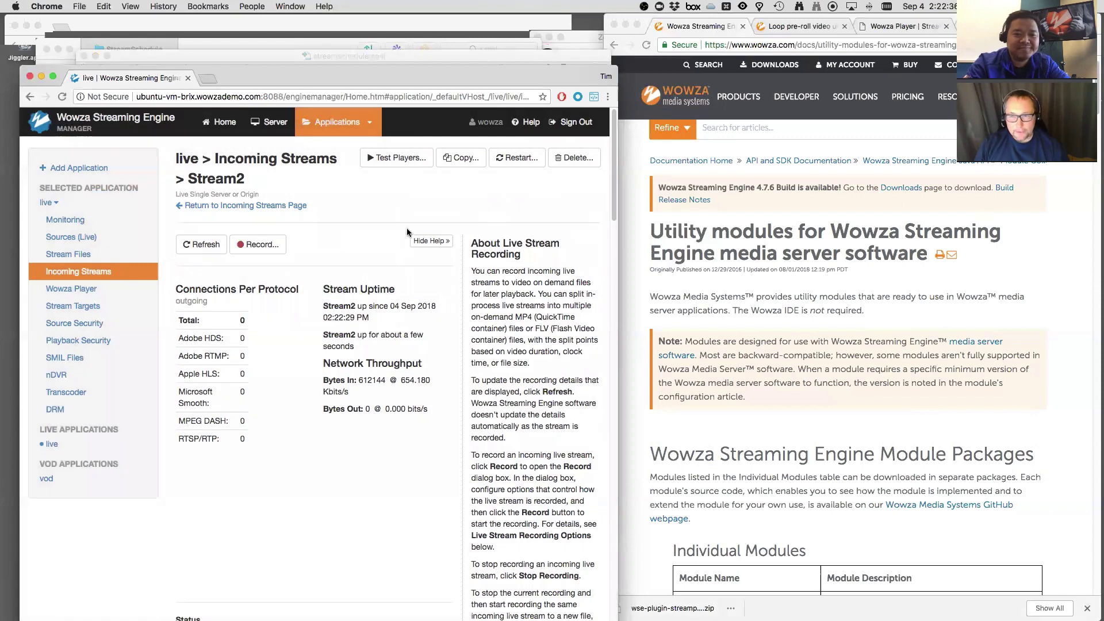
pyautogui.click(221, 207)
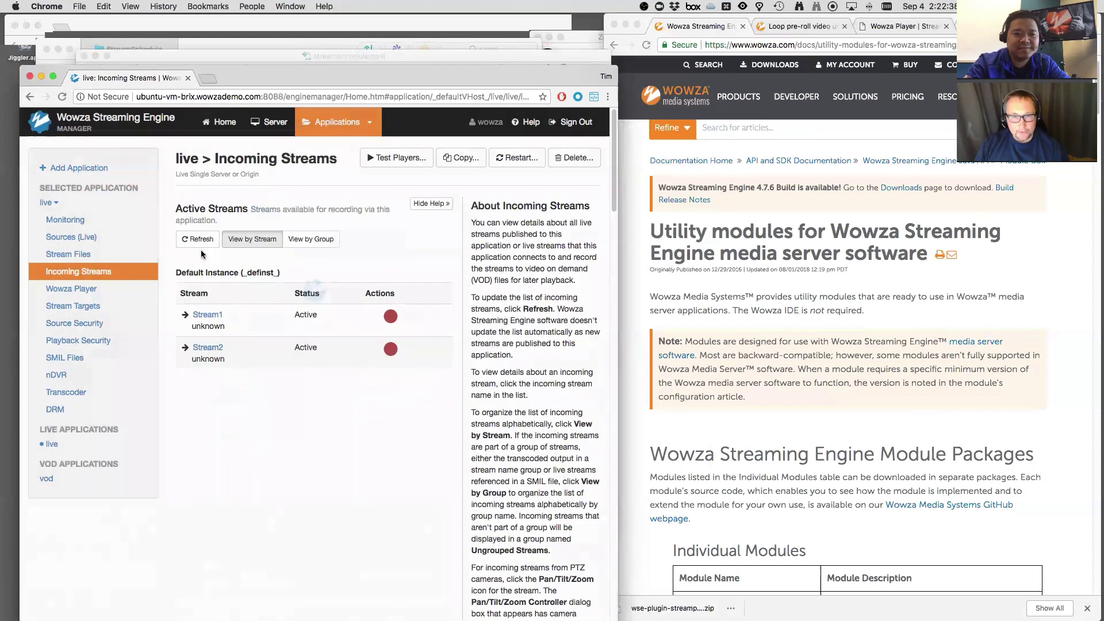
pyautogui.click(198, 317)
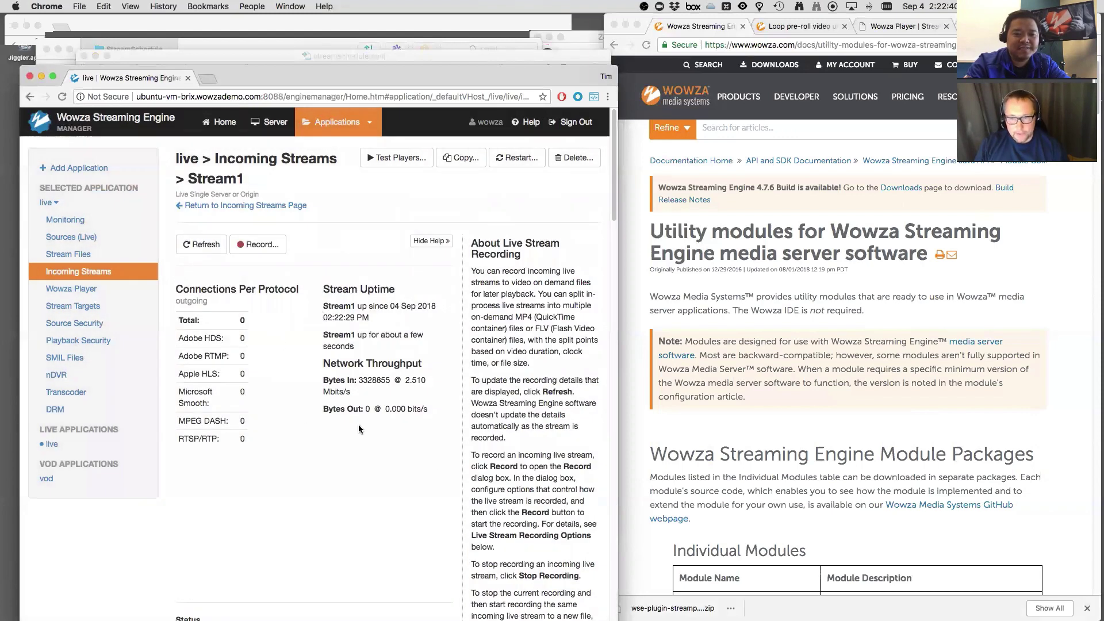
# Step: Switch to TextWrangler and review the stream names, playlist names and playOnStream values of both playlists in streamschedule.smil
pyautogui.press('super+Tab')
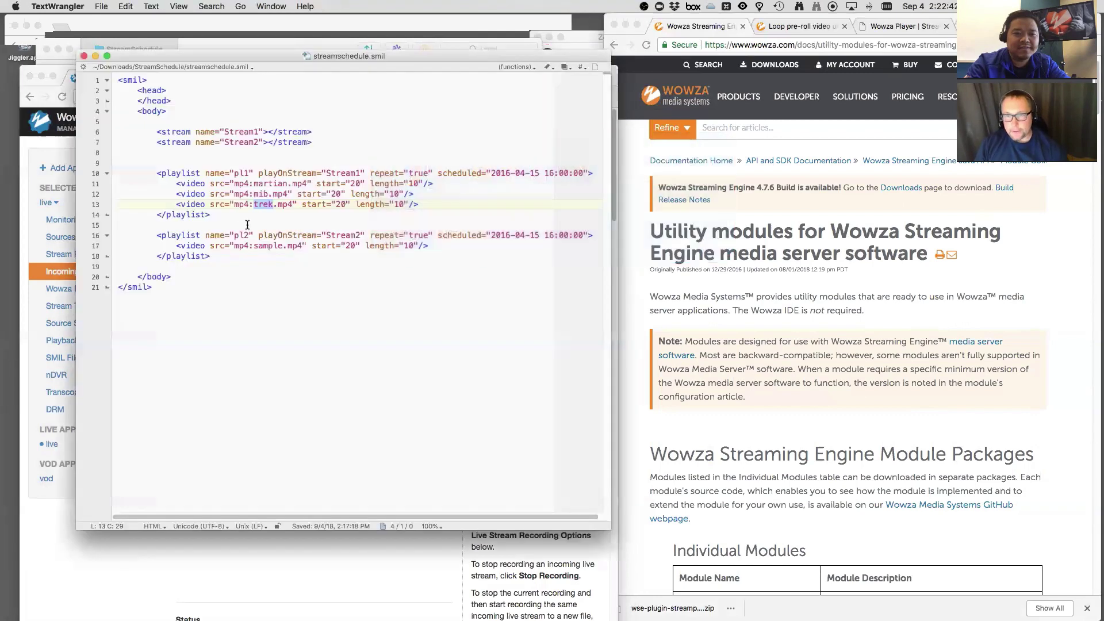
pyautogui.click(245, 183)
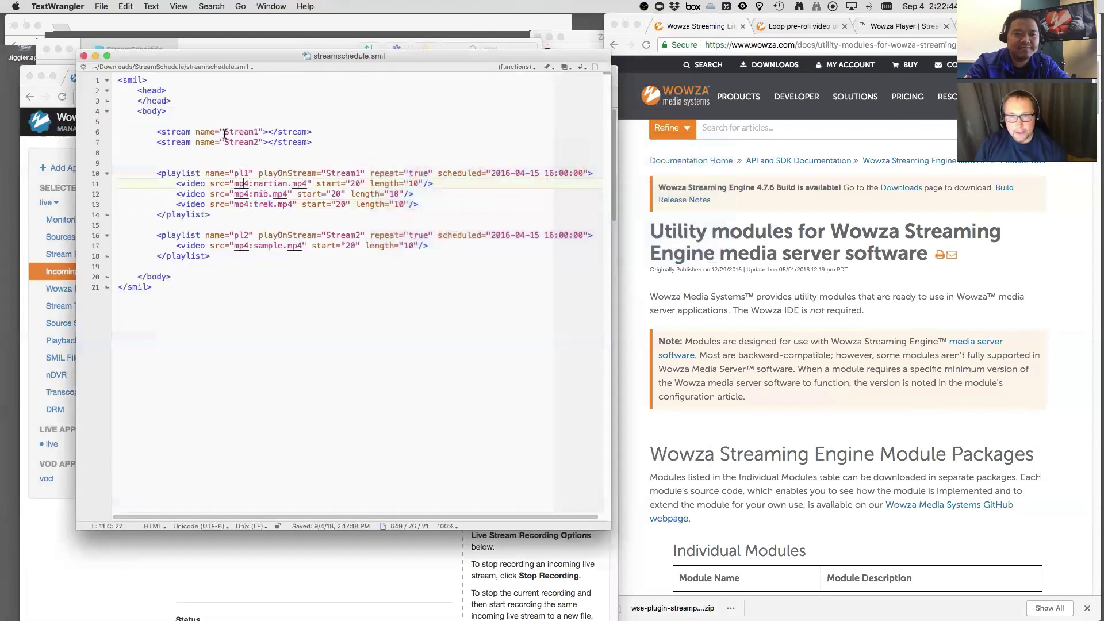
pyautogui.moveTo(224, 132); pyautogui.dragTo(258, 142)
pyautogui.doubleClick(242, 173)
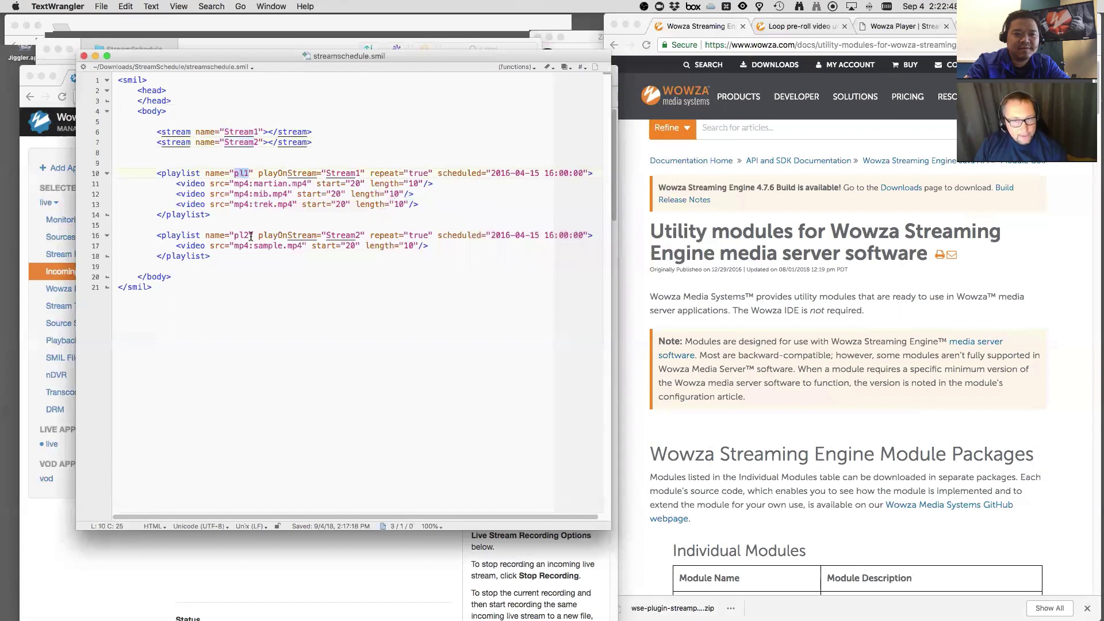
pyautogui.doubleClick(241, 236)
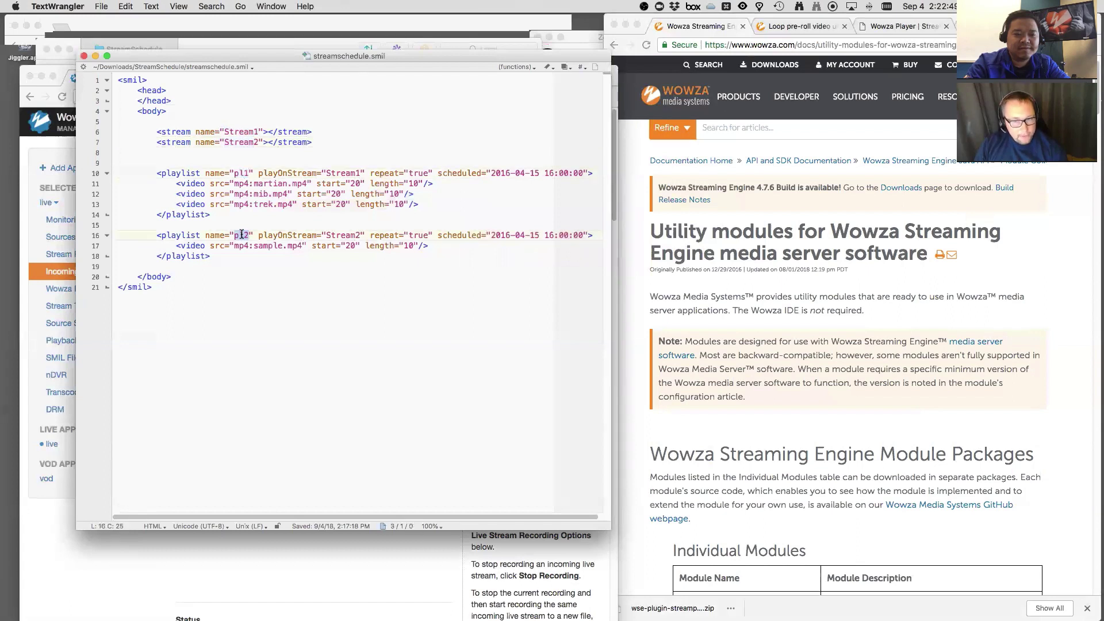
pyautogui.tripleClick(341, 173)
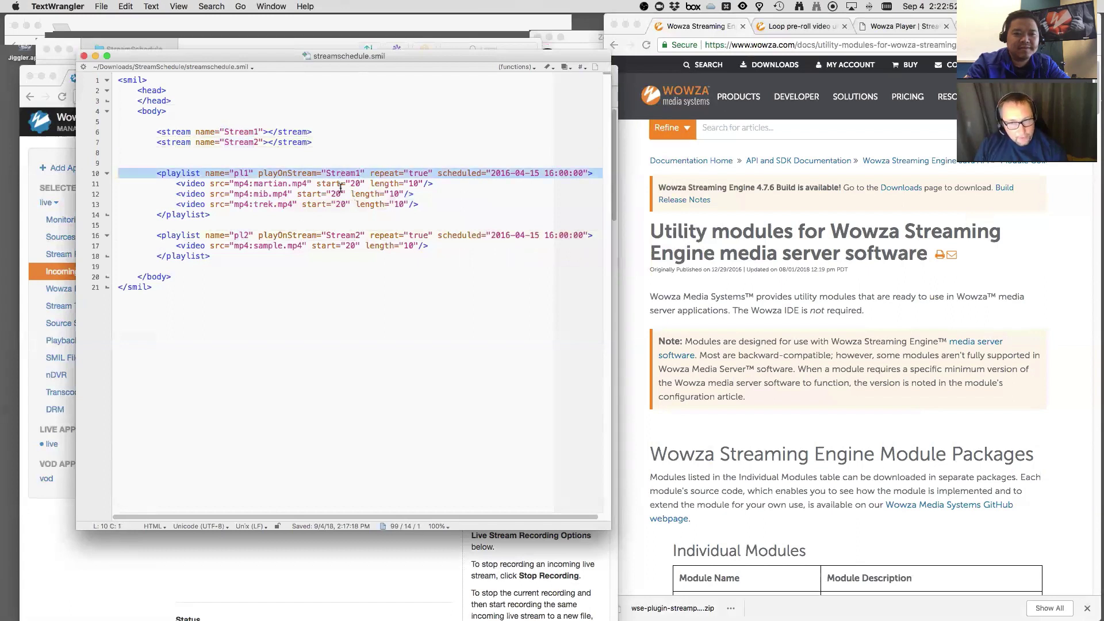
pyautogui.doubleClick(343, 235)
pyautogui.click(338, 266)
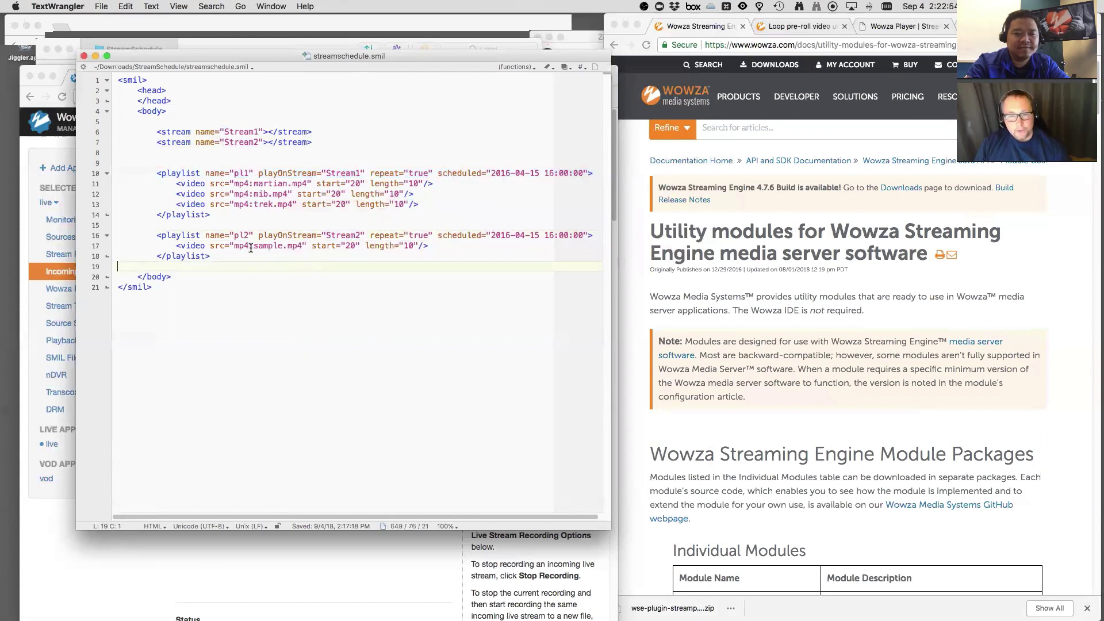
# Step: Add a second video line to playlist pl2 below sample.mp4, with source mp4:mib.mp4, start 20 and length 10, checking the file name in Transmit
pyautogui.click(96, 246)
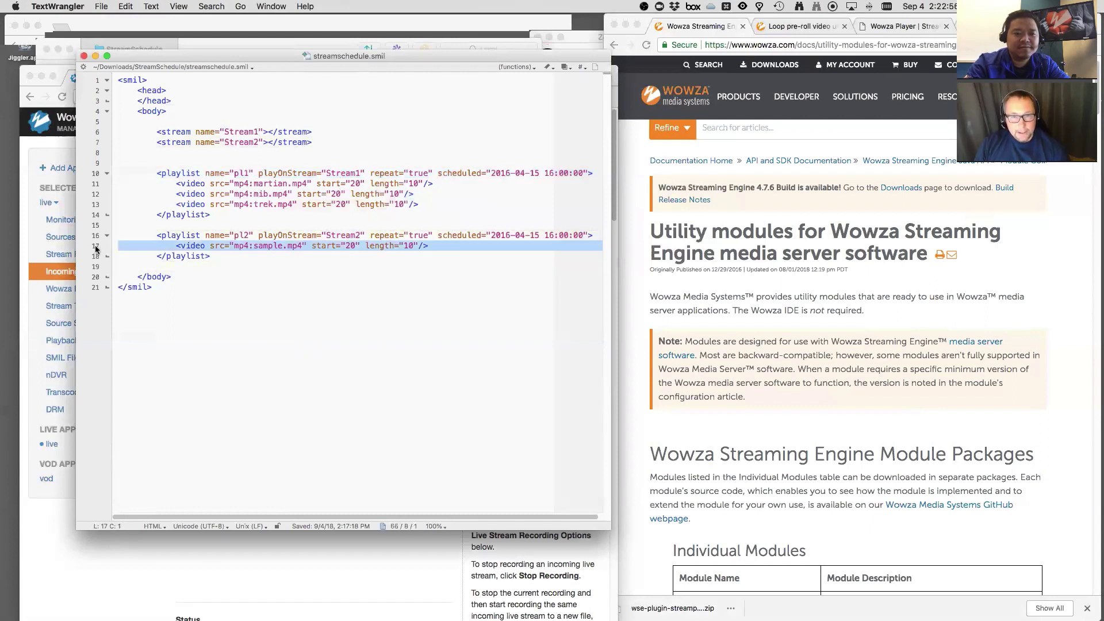
pyautogui.hotkey('ctrl', 'c')
pyautogui.press('Right')
pyautogui.hotkey('ctrl', 'v')
pyautogui.press('Return')
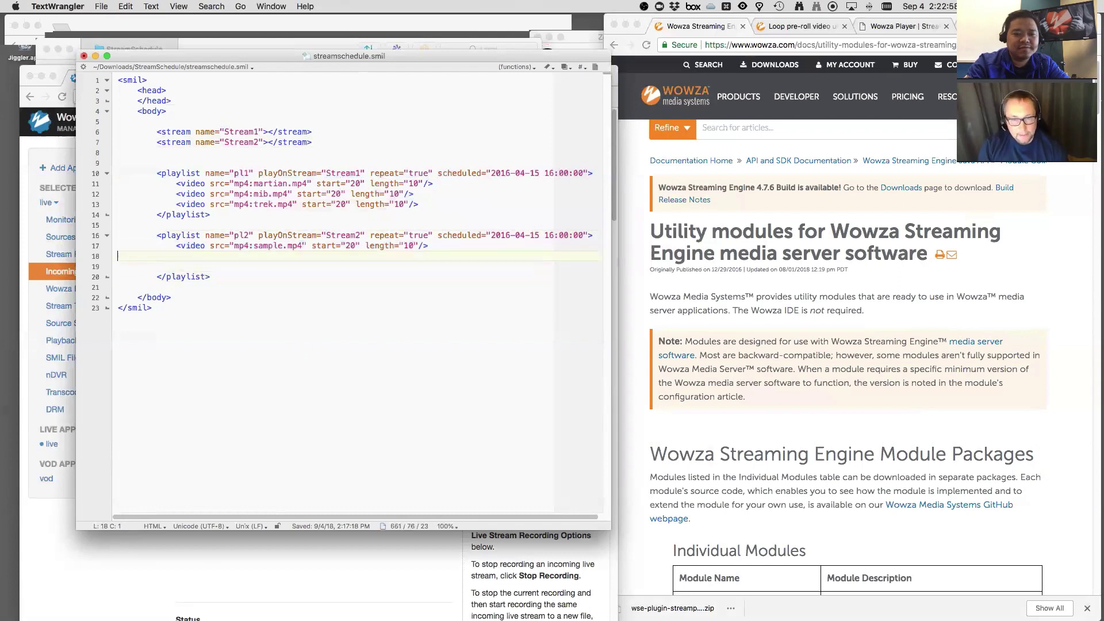
pyautogui.press('Return')
pyautogui.press('Up')
pyautogui.press('Up')
pyautogui.press('super+Tab')
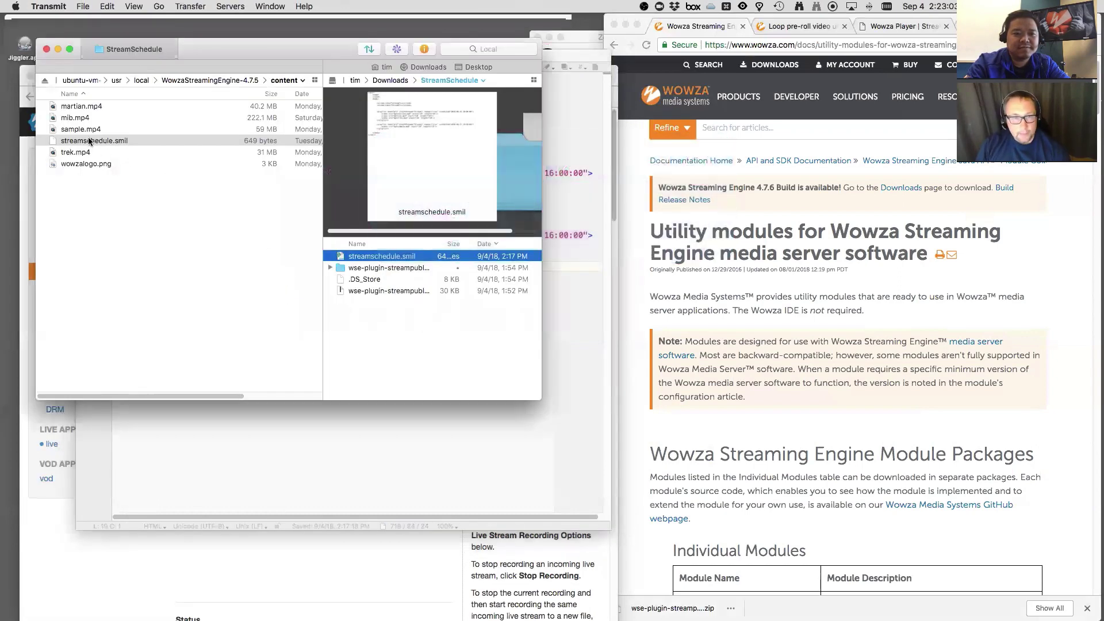
pyautogui.click(79, 120)
pyautogui.press('super+Tab')
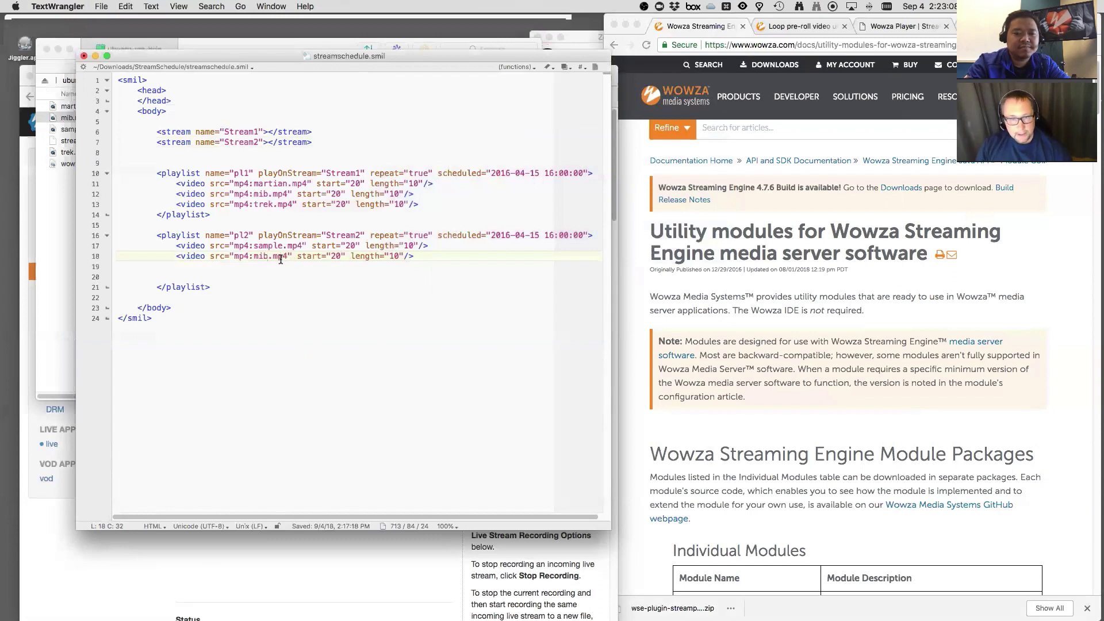
# Step: Save streamschedule.smil despite the modification warning, and upload it with Transmit to the server's content folder, replacing the existing copy
pyautogui.press('super+s')
pyautogui.click(469, 130)
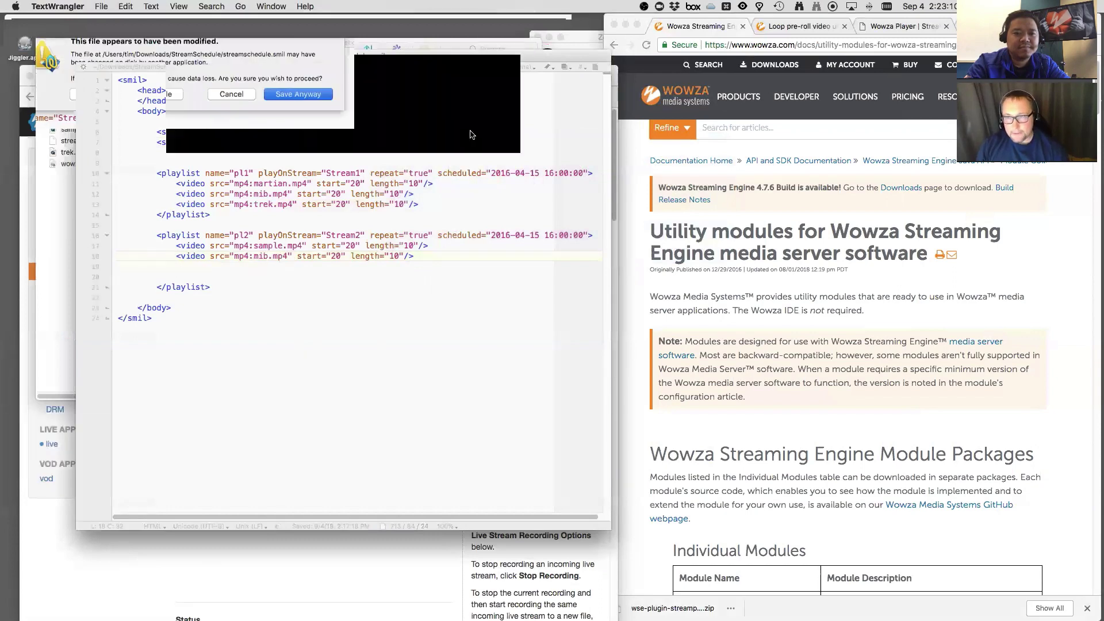
pyautogui.press('super+Tab')
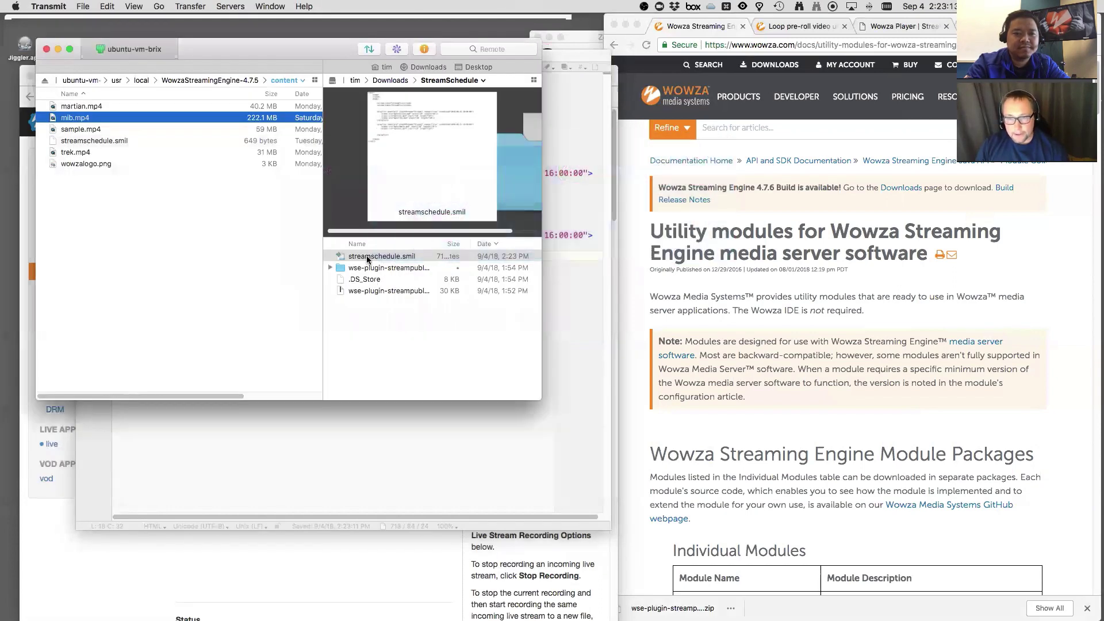
pyautogui.moveTo(367, 260); pyautogui.dragTo(167, 253)
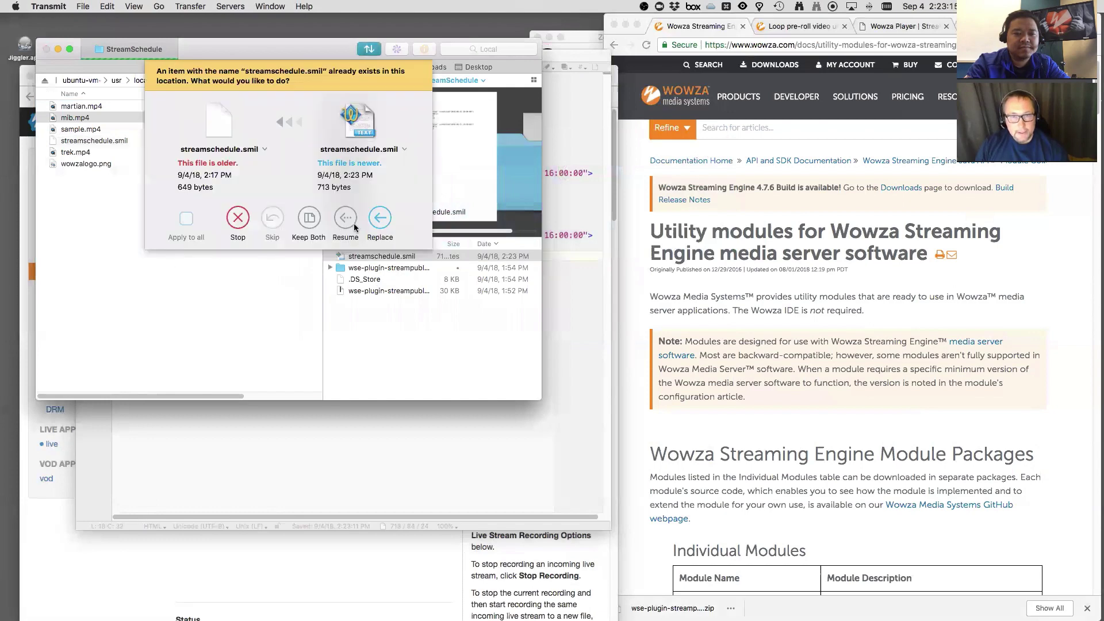
pyautogui.click(381, 218)
# Step: Switch to Chrome and restart the Wowza Streaming Engine server from its server setup, confirming the restart
pyautogui.press('super+Tab')
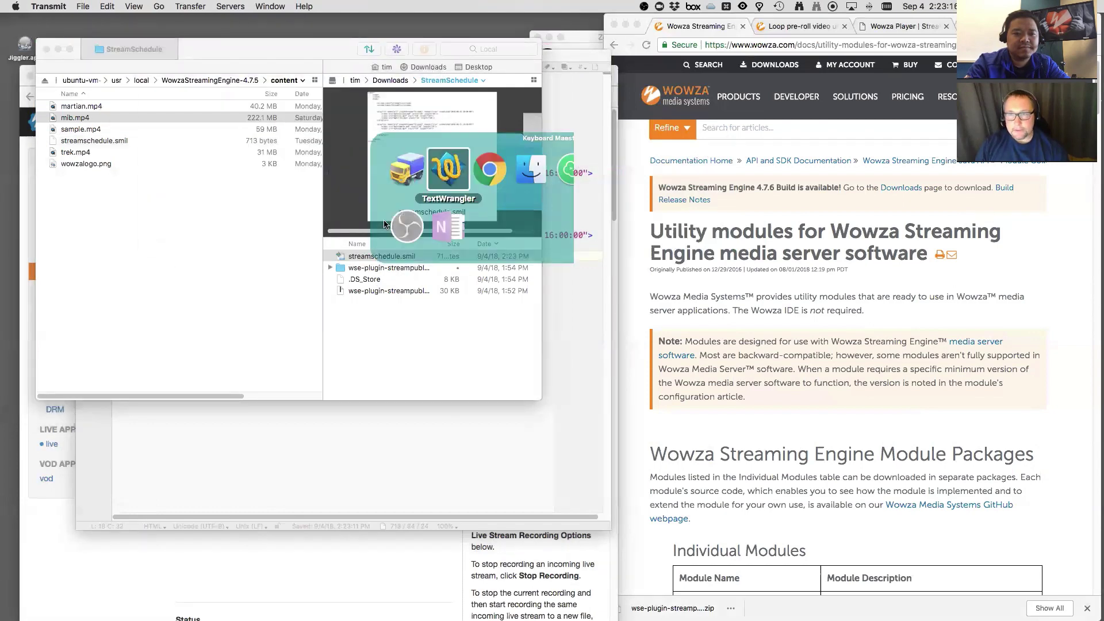
pyautogui.press('super+Tab')
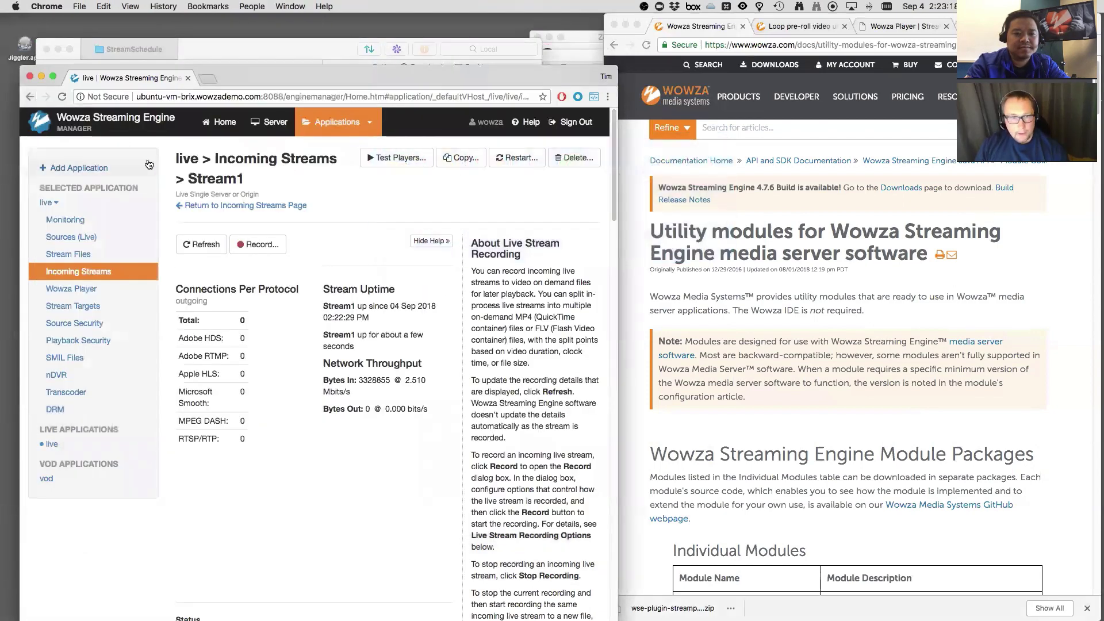
pyautogui.click(271, 119)
pyautogui.click(580, 158)
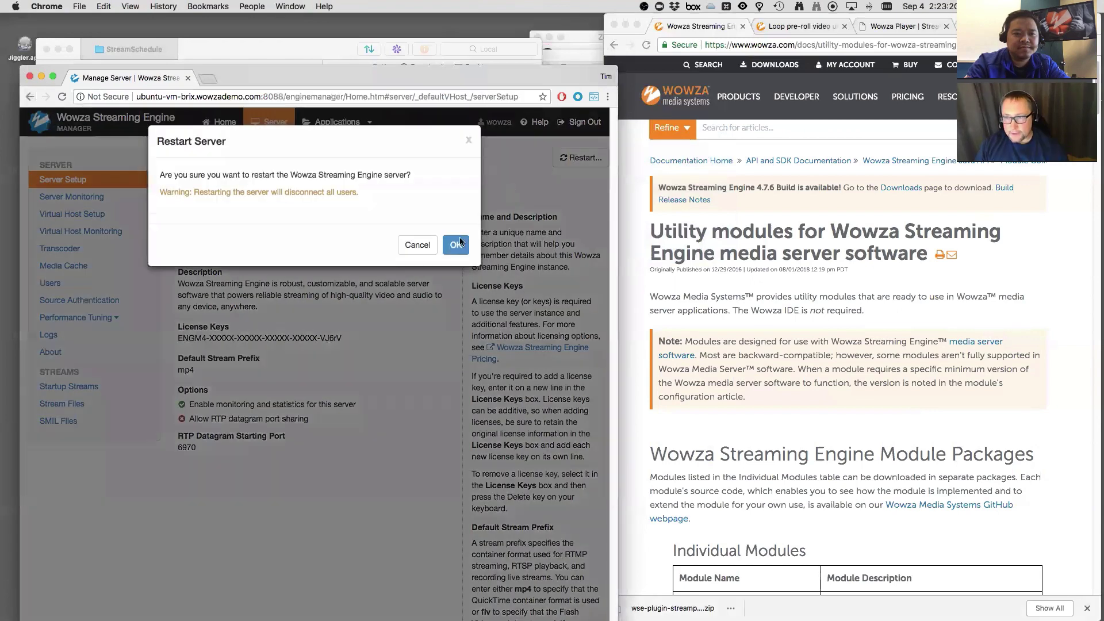
pyautogui.click(458, 240)
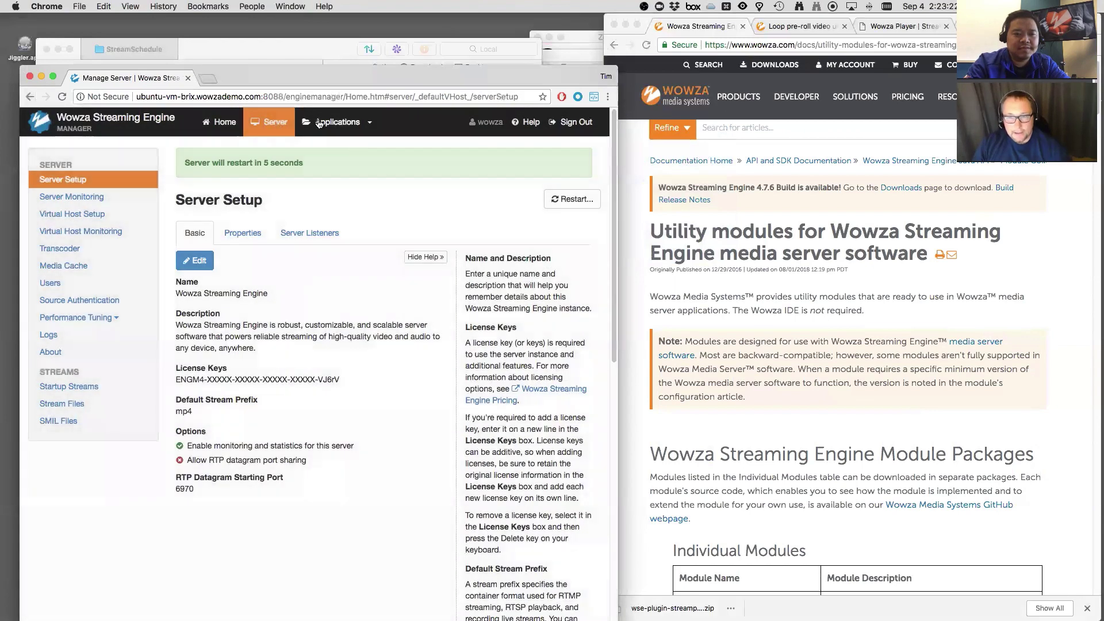
# Step: Open Stream2 from the live application's incoming streams, play it in the Adobe RTMP test player, toggle its sound, stop playback and close the player
pyautogui.click(318, 122)
pyautogui.click(195, 206)
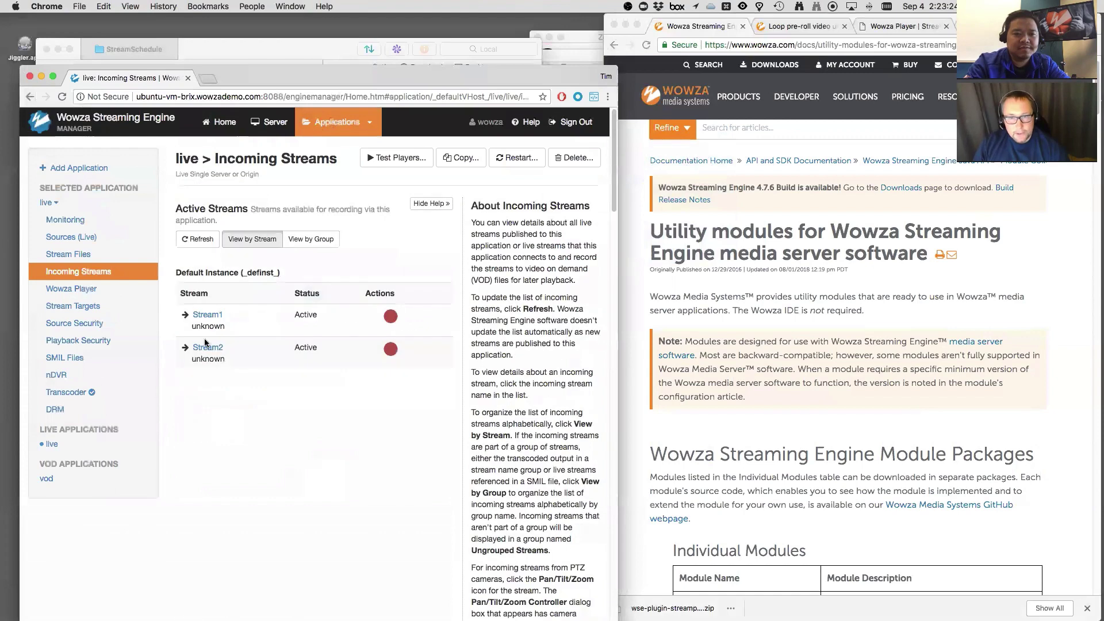
pyautogui.click(207, 347)
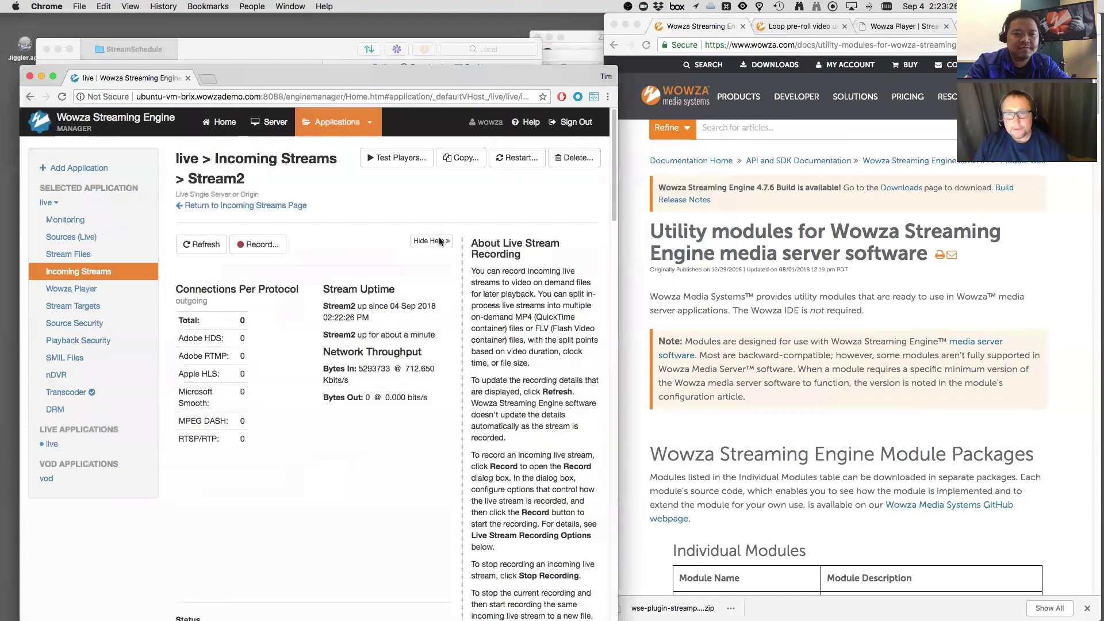
pyautogui.click(404, 158)
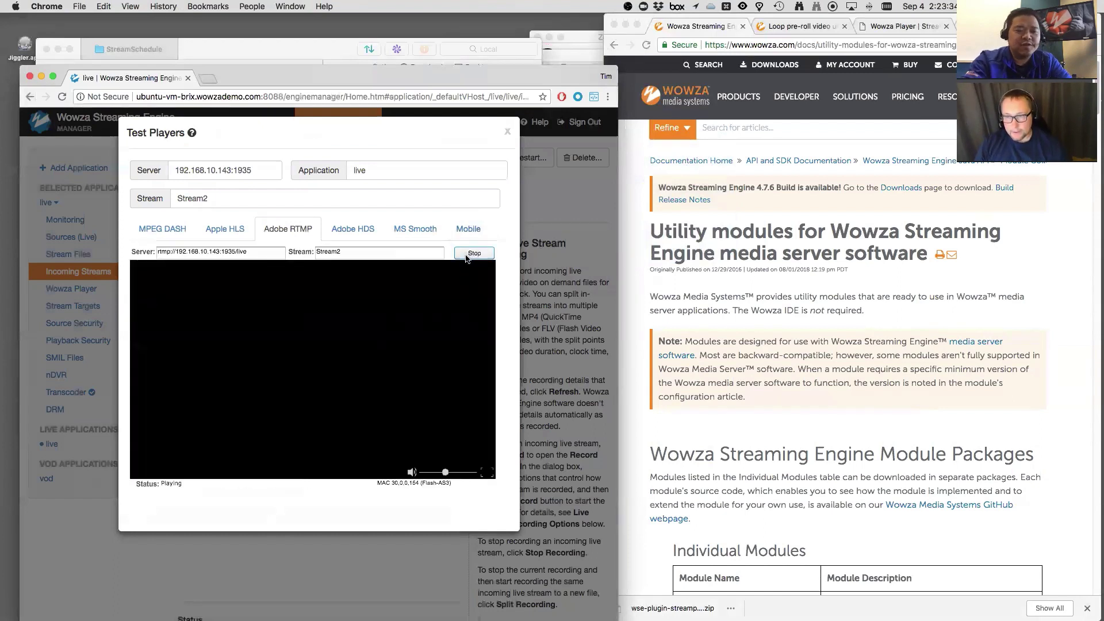
pyautogui.click(411, 472)
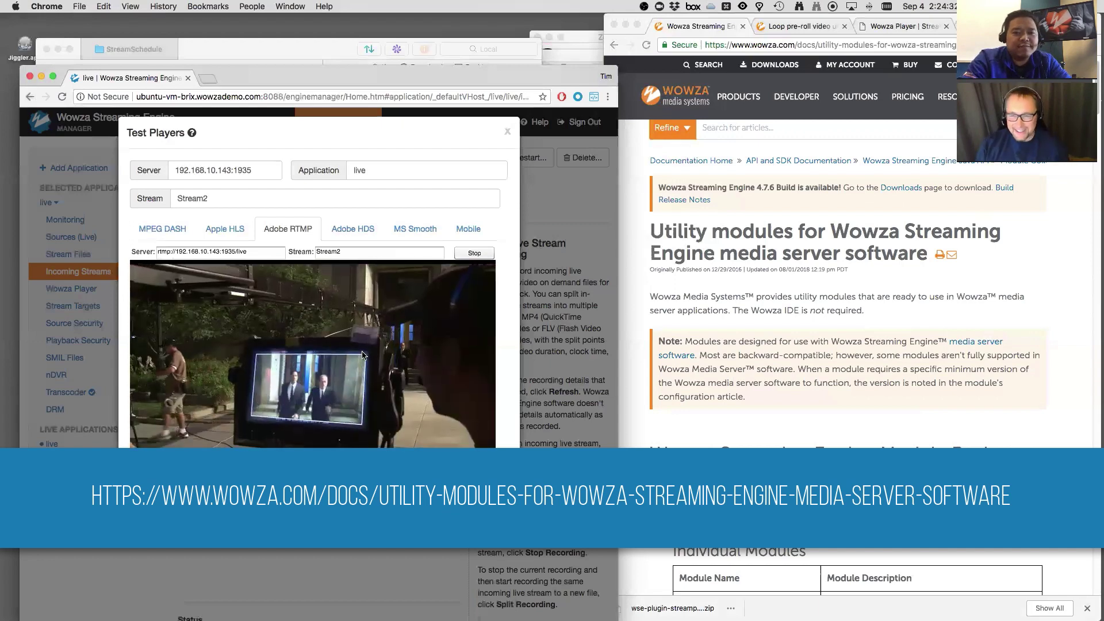
pyautogui.click(461, 255)
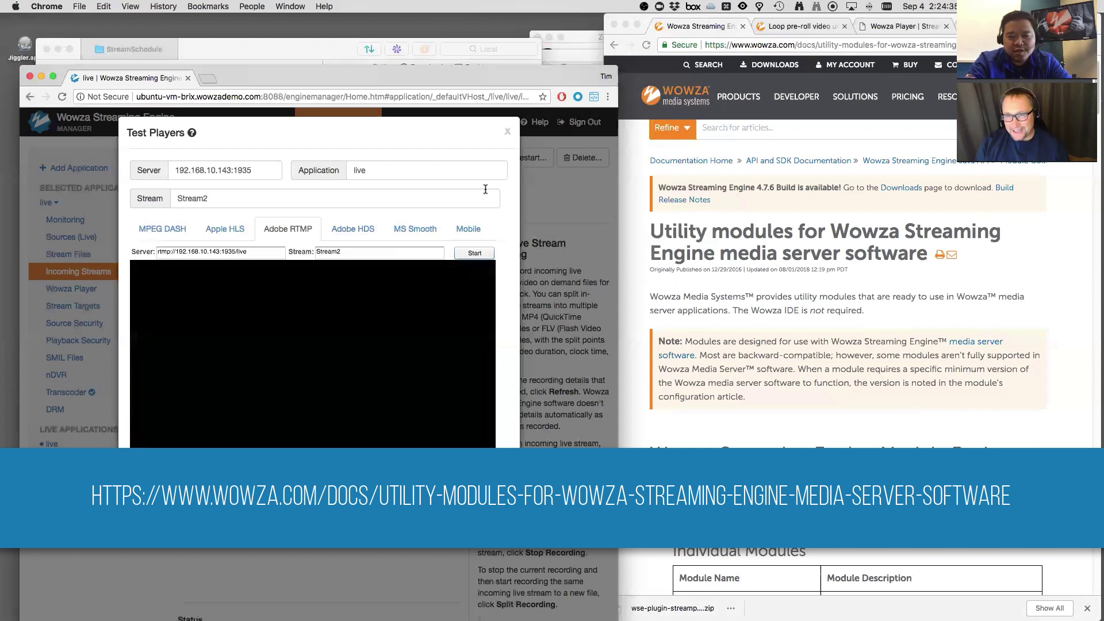
pyautogui.click(508, 137)
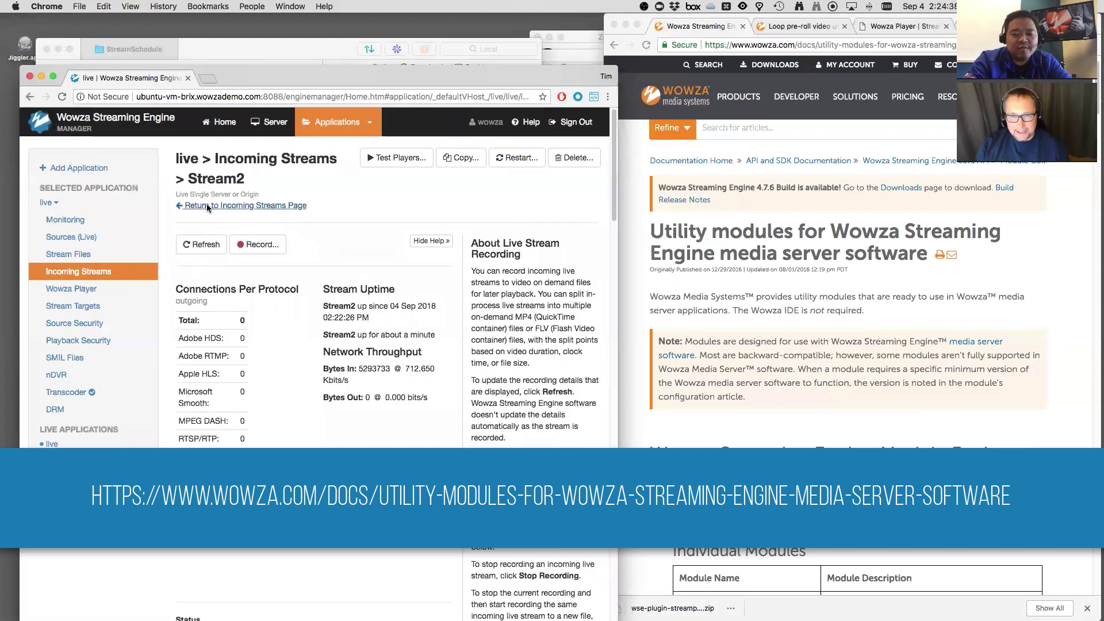
# Step: Return to the incoming streams, open Stream1 and bring up its test players
pyautogui.click(208, 206)
pyautogui.click(206, 315)
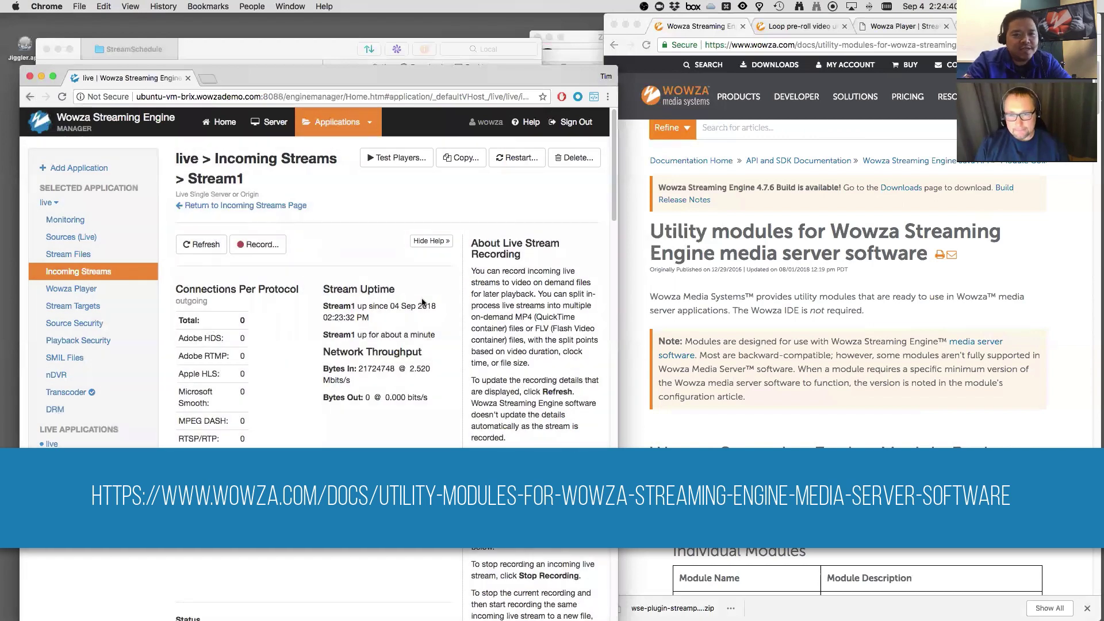
pyautogui.click(416, 166)
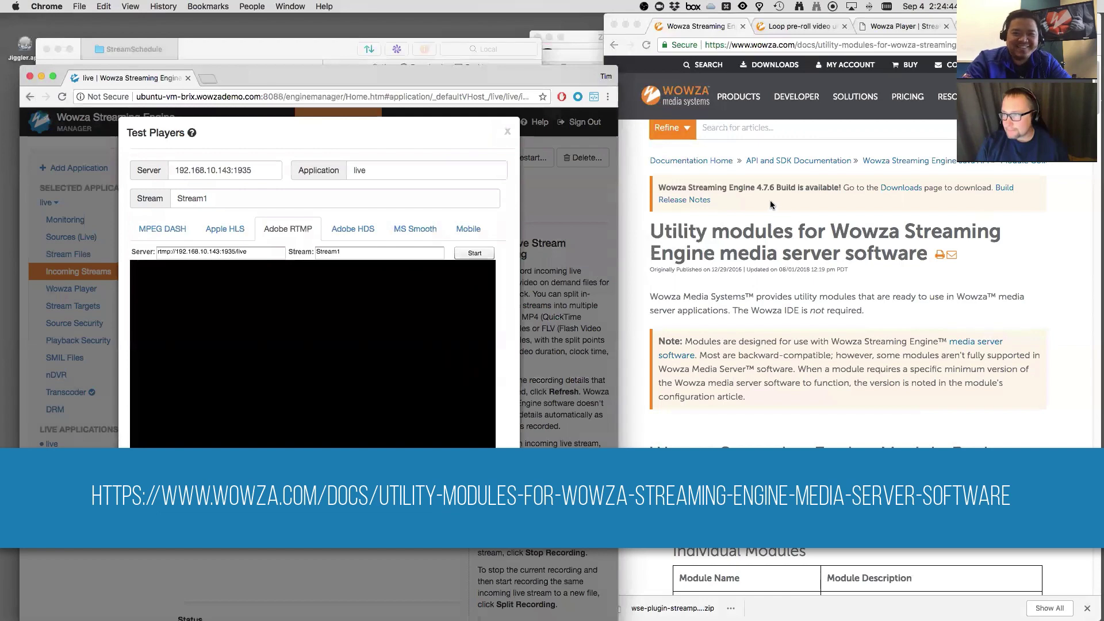
# Step: Go back in the Wowza documentation to the StreamPublisher scheduling article, and start Stream1 in the Adobe RTMP test player
pyautogui.click(613, 46)
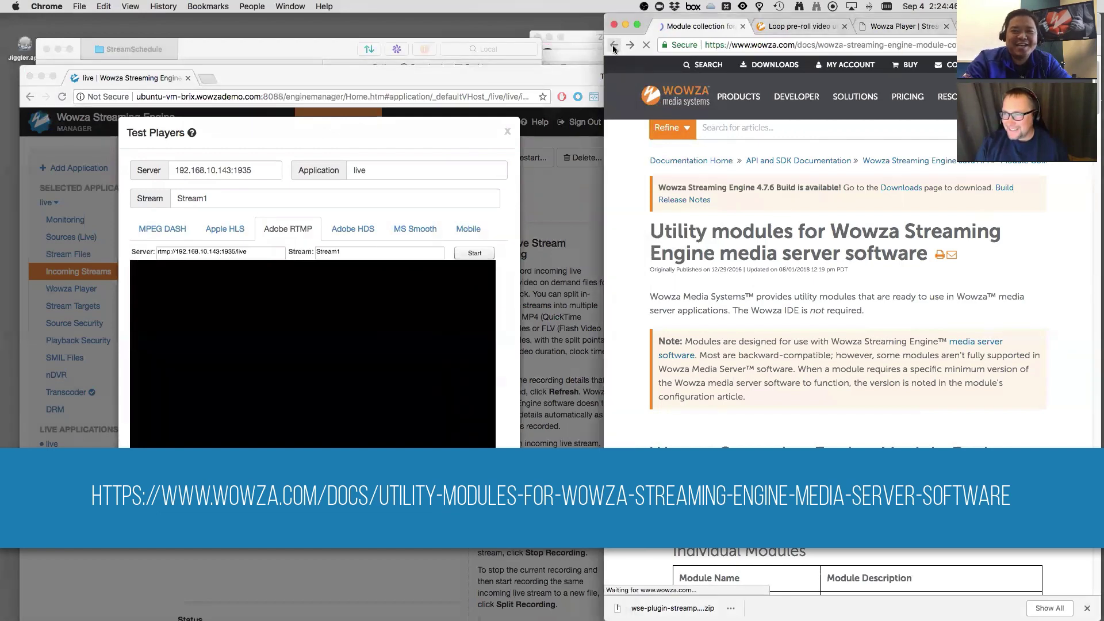
pyautogui.click(614, 46)
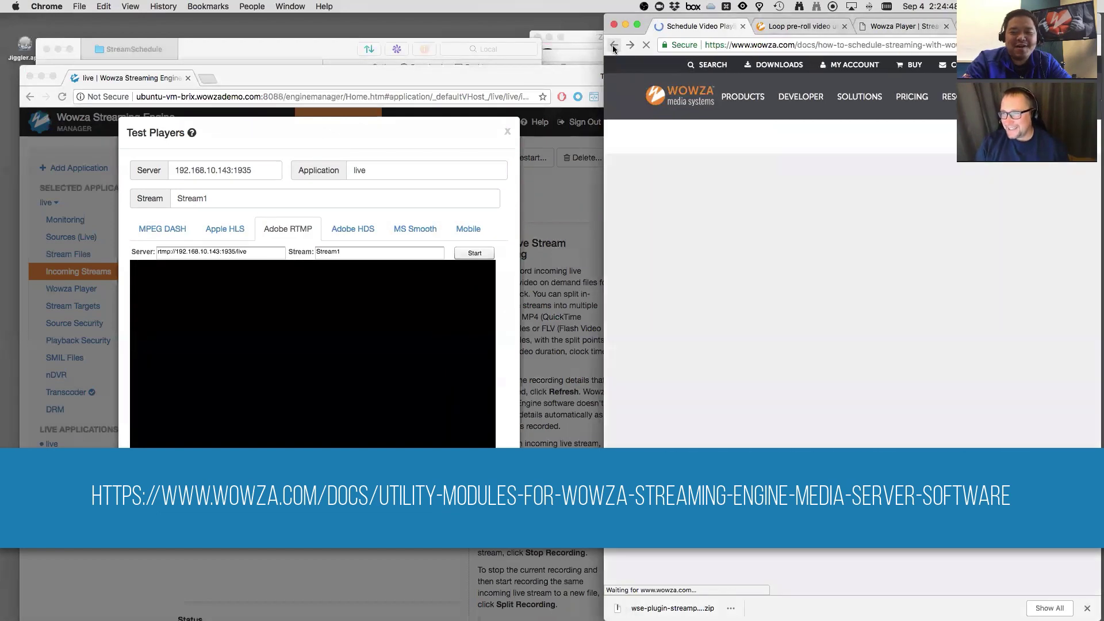
pyautogui.click(487, 255)
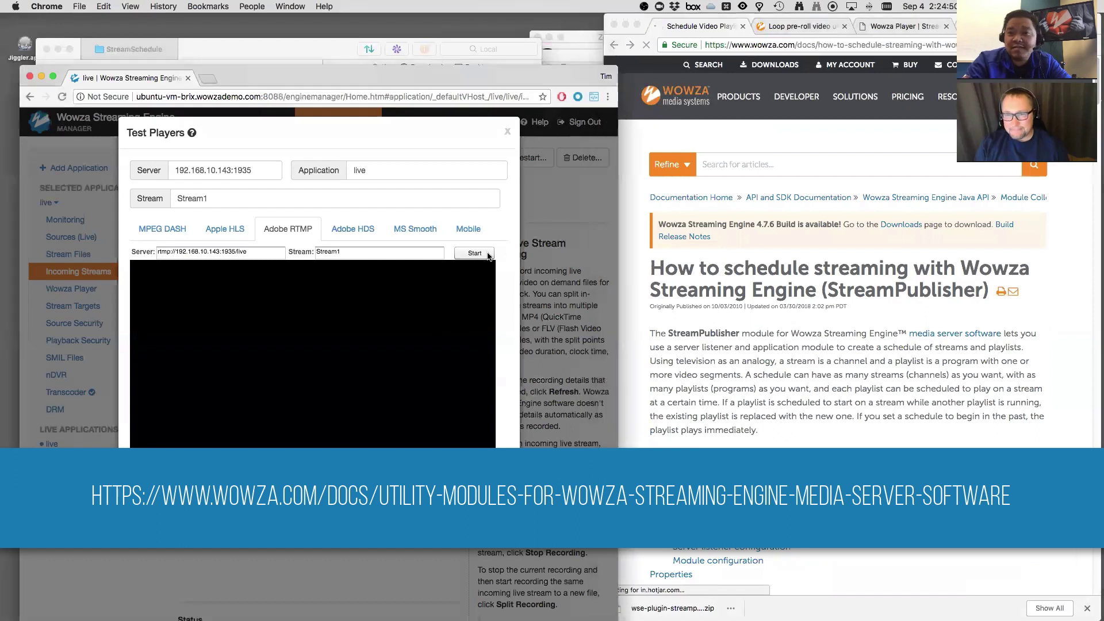